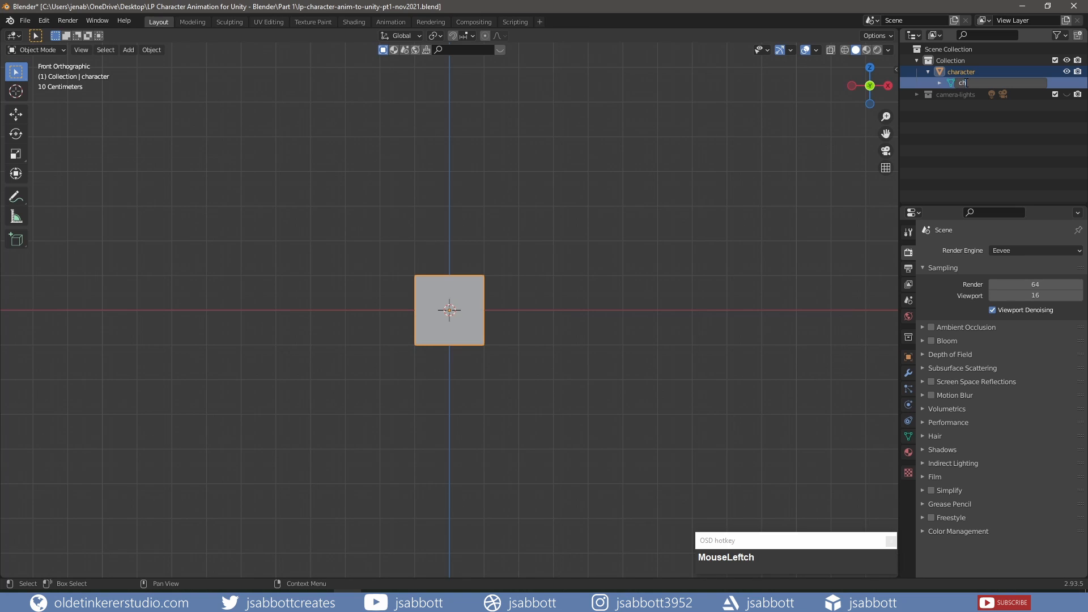
Finish renaming the cube's mesh data as character and collapse the object's entry in the outliner.
{"action": "key", "text": "Return"}
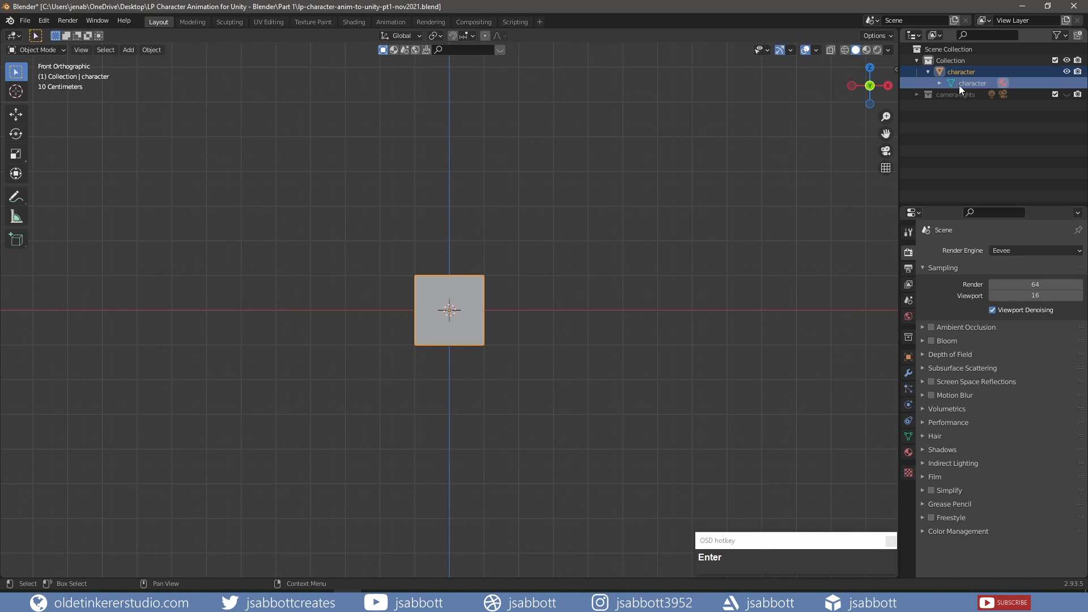
{"action": "left_click", "coordinate": [928, 72]}
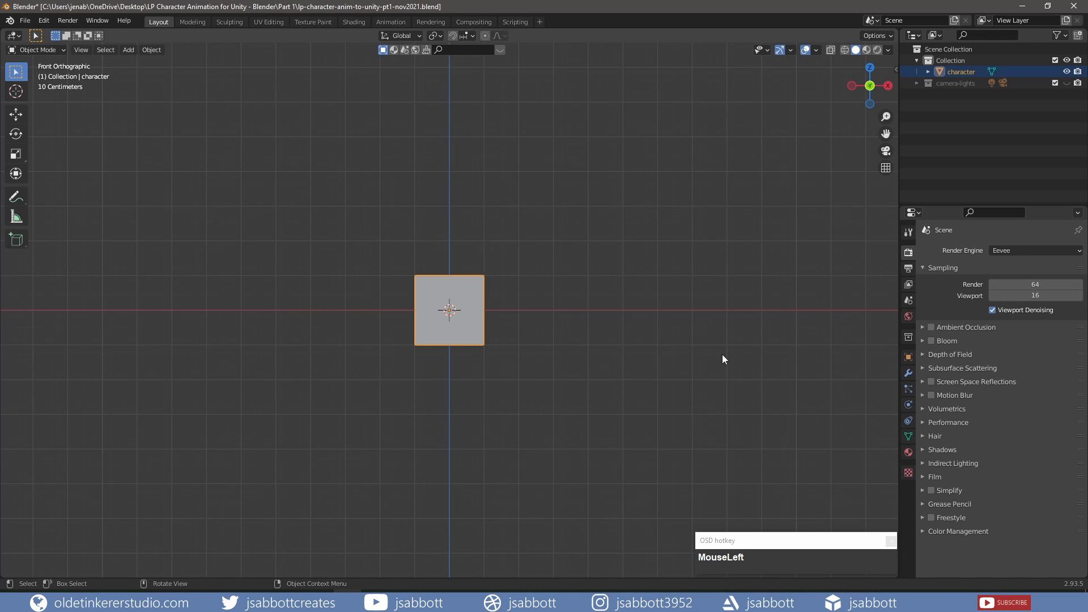
Apply AutoMirror to the cube along X, then show its Mirror modifier settings in Edit Mode.
{"action": "key", "text": "n"}
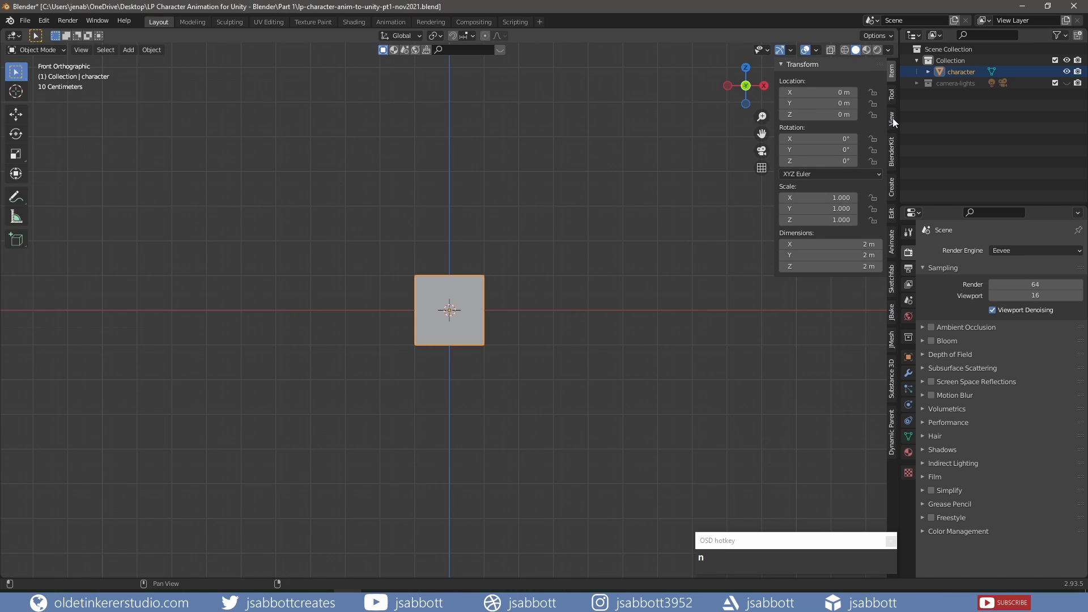
{"action": "left_click", "coordinate": [892, 214]}
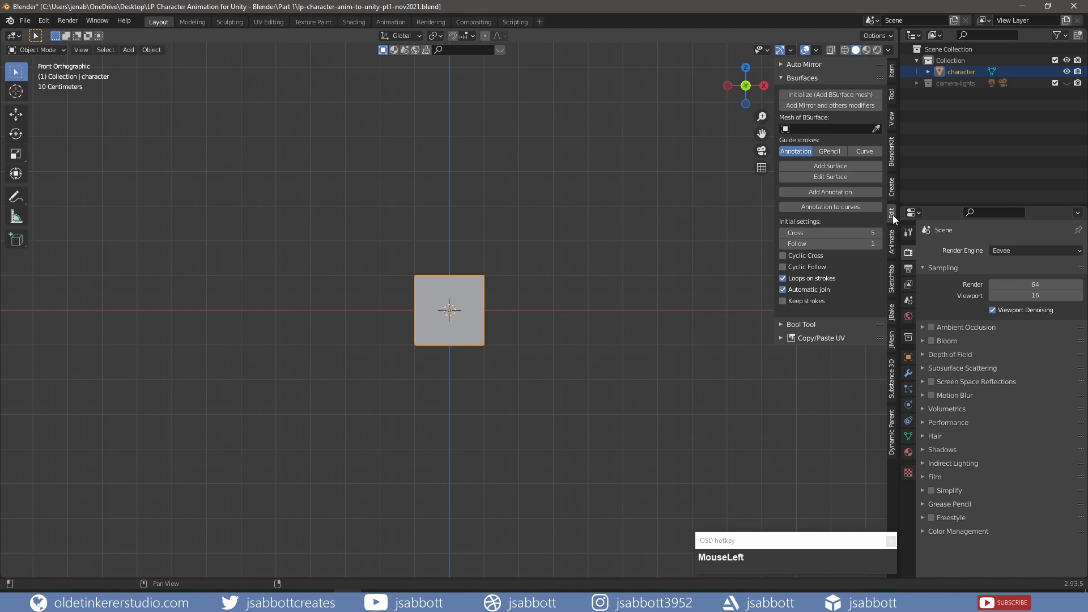
{"action": "left_click", "coordinate": [782, 79]}
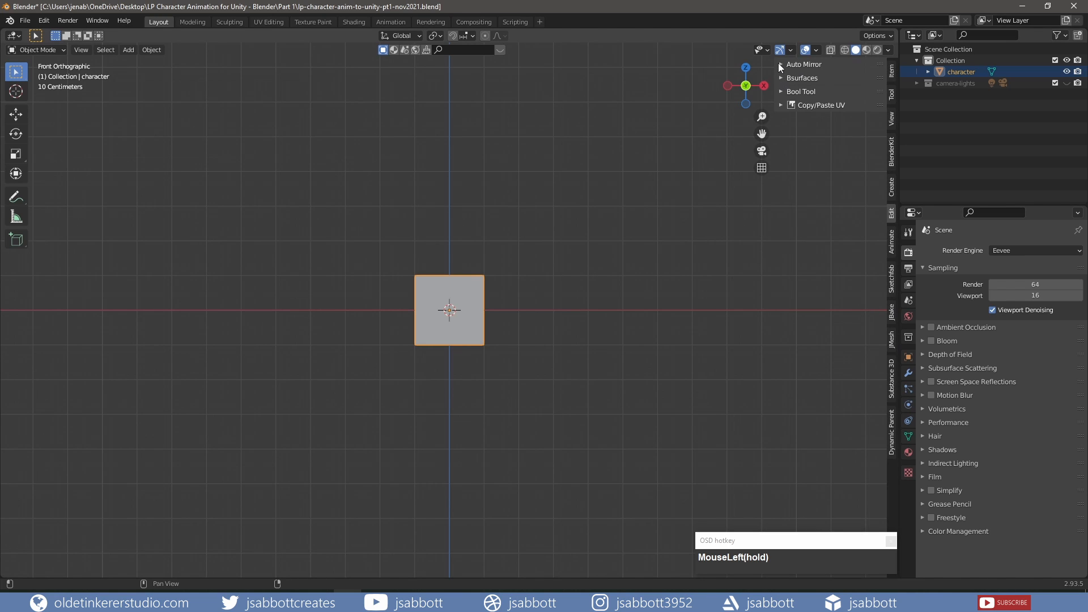
{"action": "left_click", "coordinate": [778, 63]}
{"action": "left_click", "coordinate": [831, 84]}
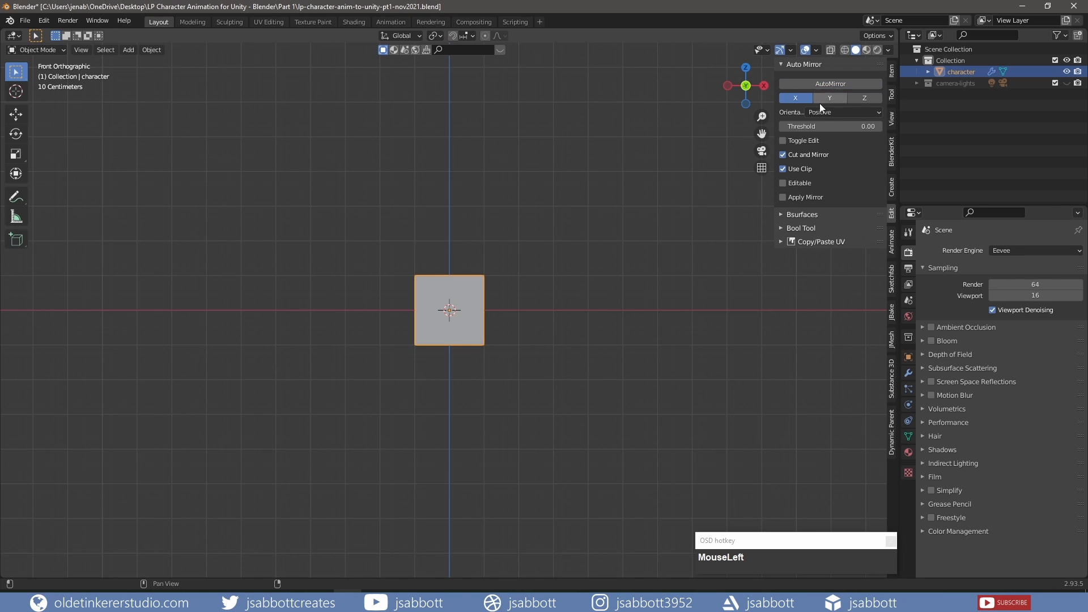
{"action": "key", "text": "n"}
{"action": "key", "text": "Tab"}
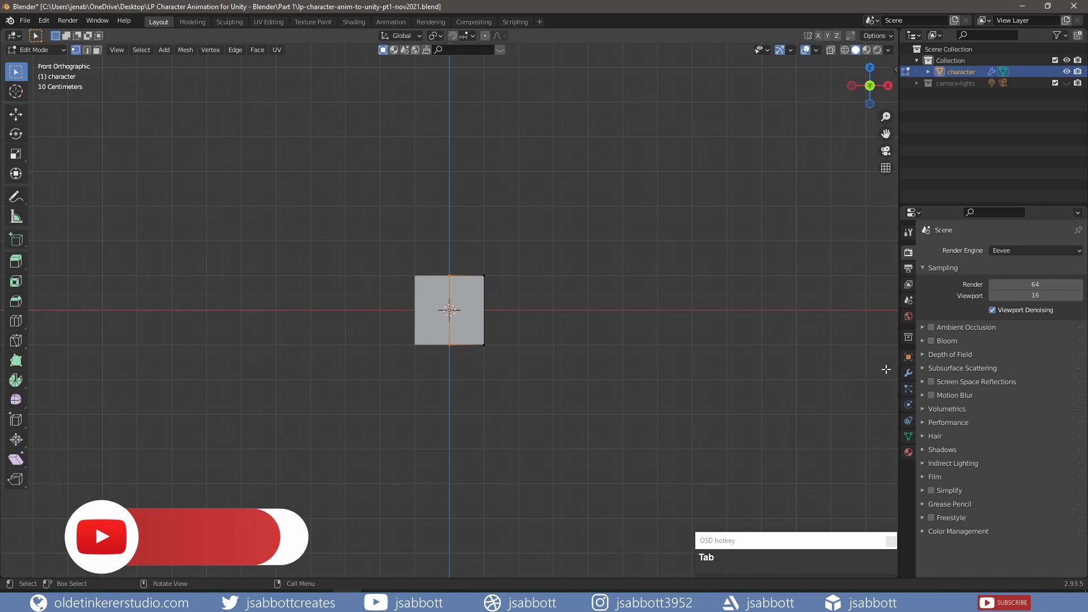
{"action": "left_click", "coordinate": [907, 374]}
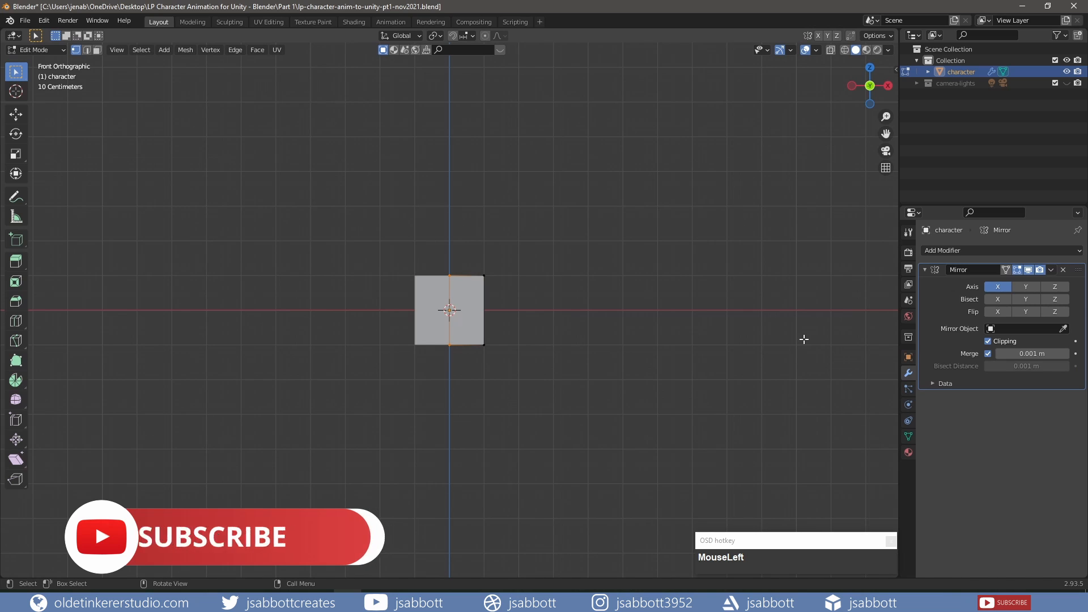
Scale all faces of the cube to 0.1 along Z and move them up 1 m.
{"action": "key", "text": "3"}
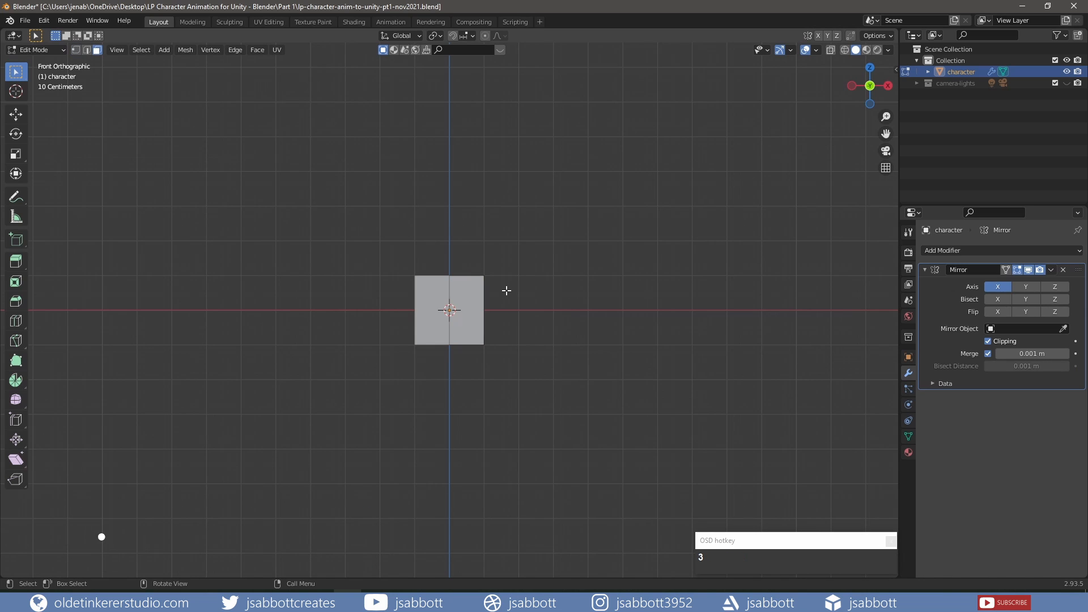
{"action": "key", "text": "a"}
{"action": "type", "text": "s"}
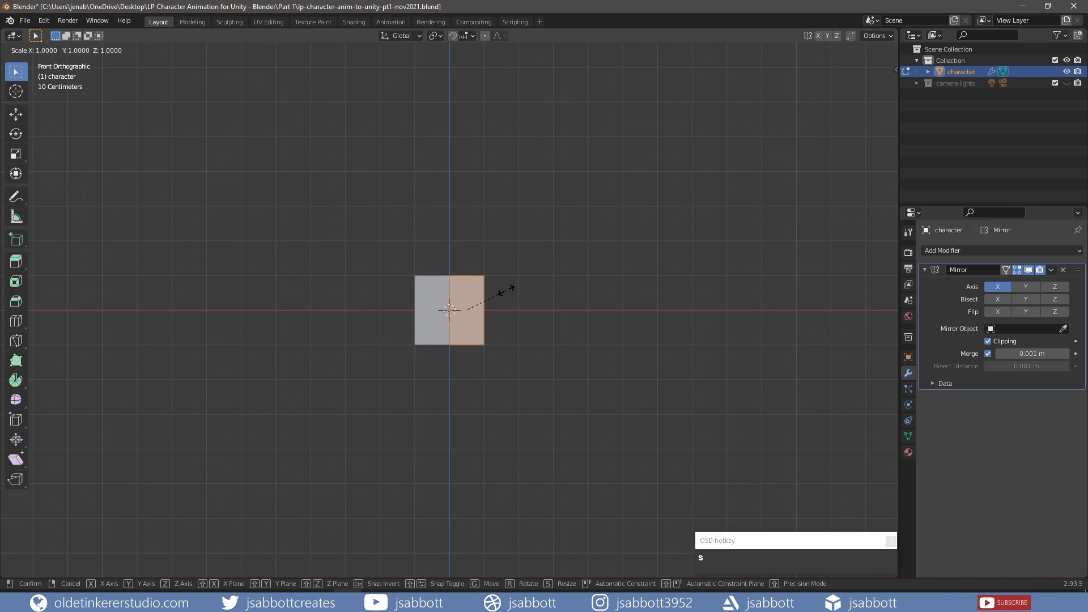
{"action": "type", "text": "z.1"}
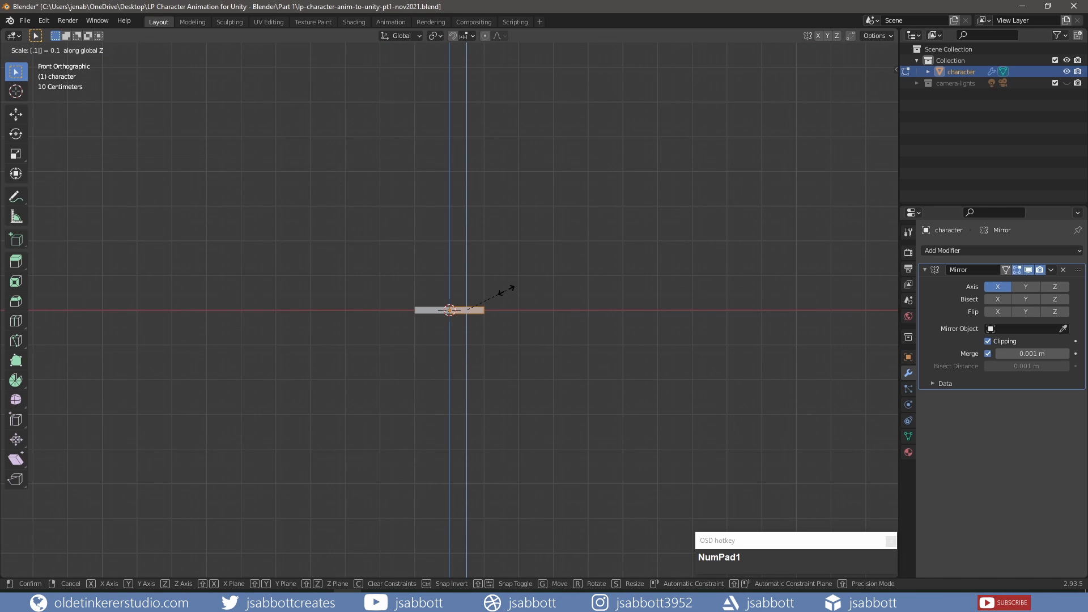
{"action": "left_click", "coordinate": [506, 290]}
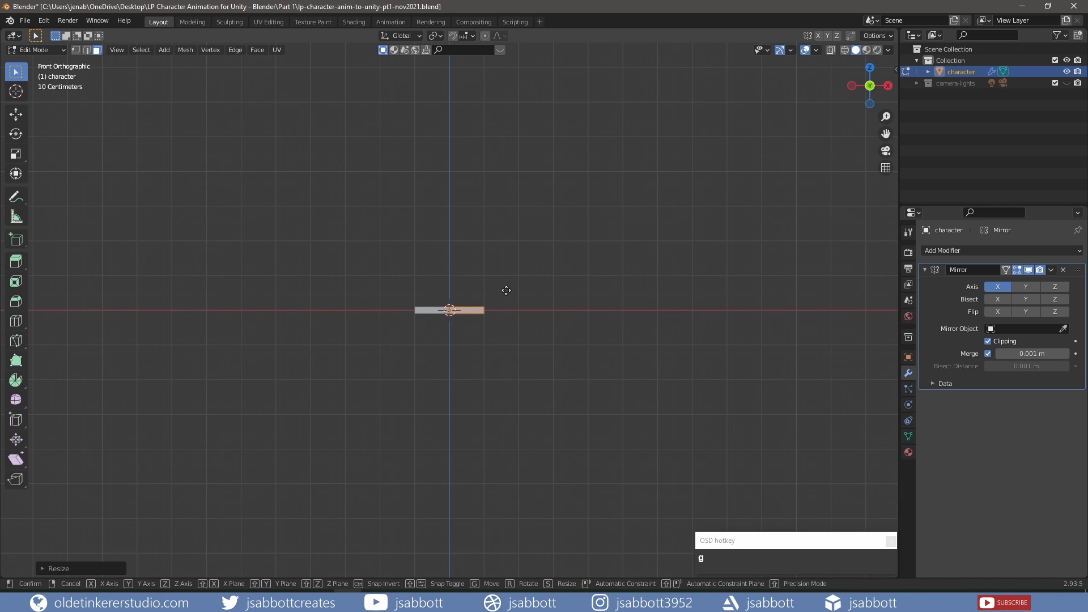
{"action": "type", "text": "gz.1"}
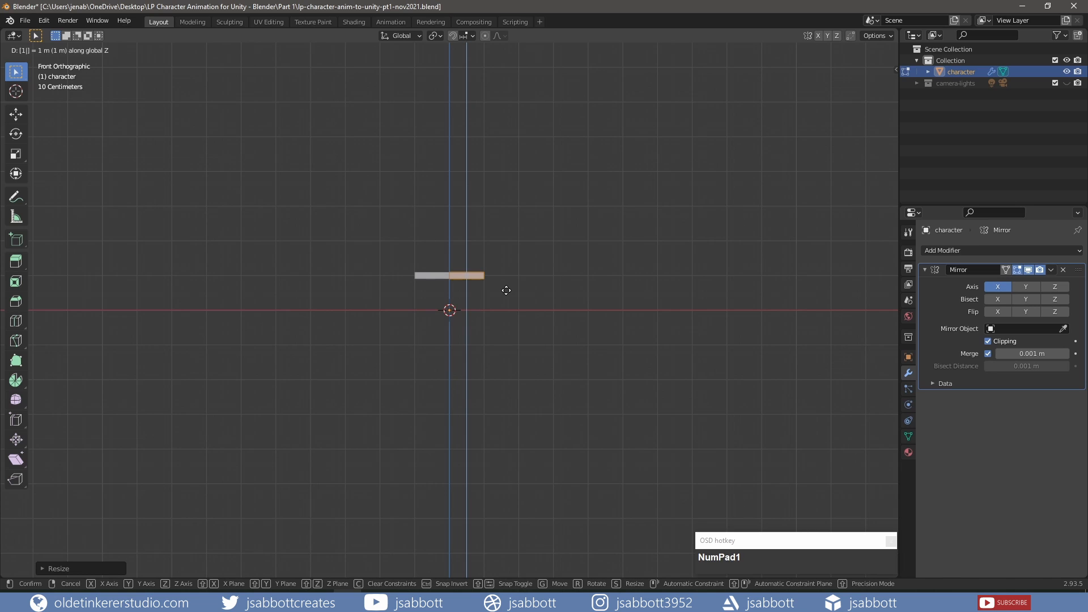
{"action": "left_click", "coordinate": [506, 290]}
Scale the flattened slab to 0.5 along X and 0.3 along Y.
{"action": "scroll", "coordinate": [506, 290], "scroll_direction": "up", "scroll_amount": 4}
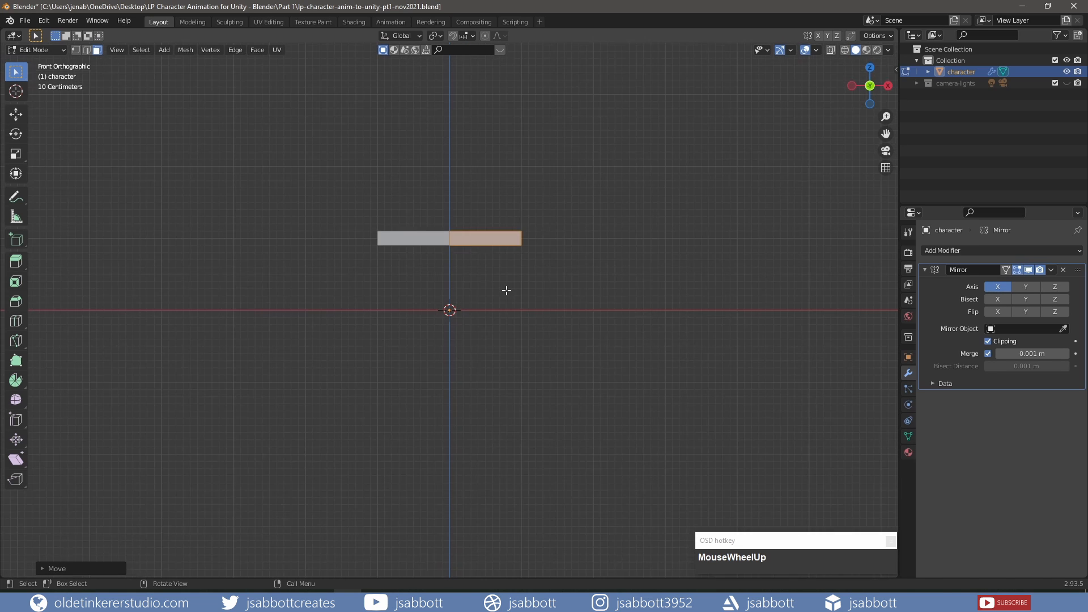
{"action": "middle_click_drag", "start_coordinate": [583, 231], "coordinate": [582, 295], "text": "shift"}
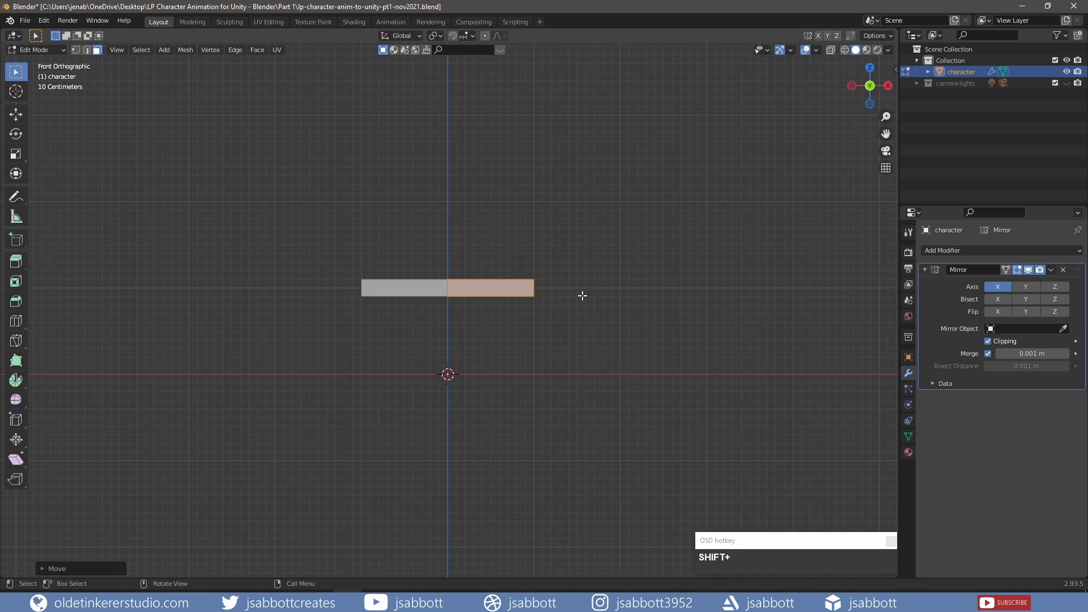
{"action": "type", "text": "sx."}
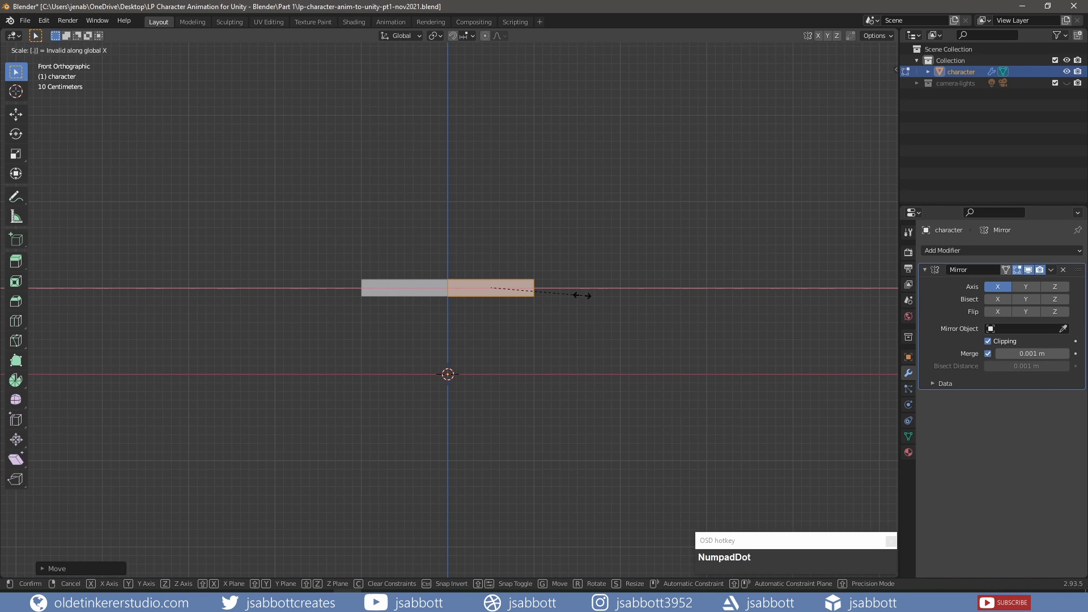
{"action": "type", "text": "5"}
{"action": "key", "text": "Return"}
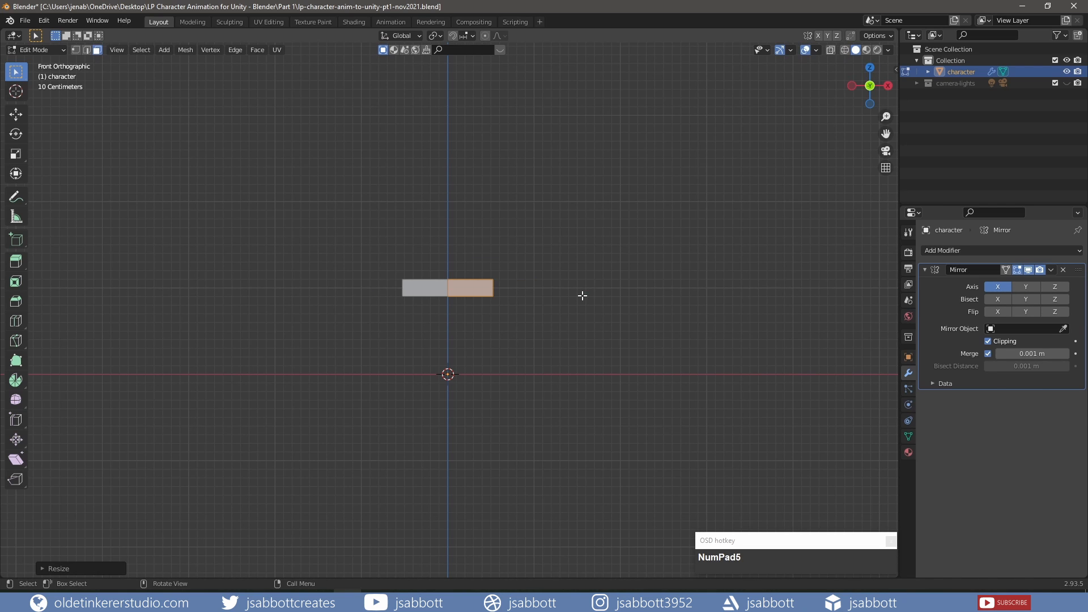
{"action": "middle_click_drag", "start_coordinate": [582, 295], "coordinate": [564, 315]}
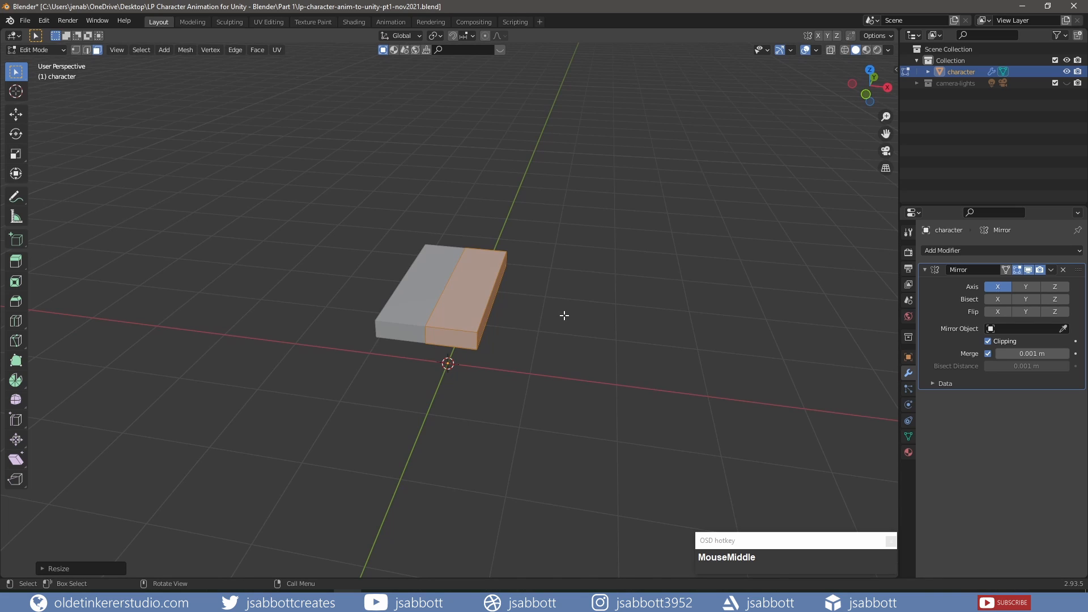
{"action": "type", "text": "sy.3"}
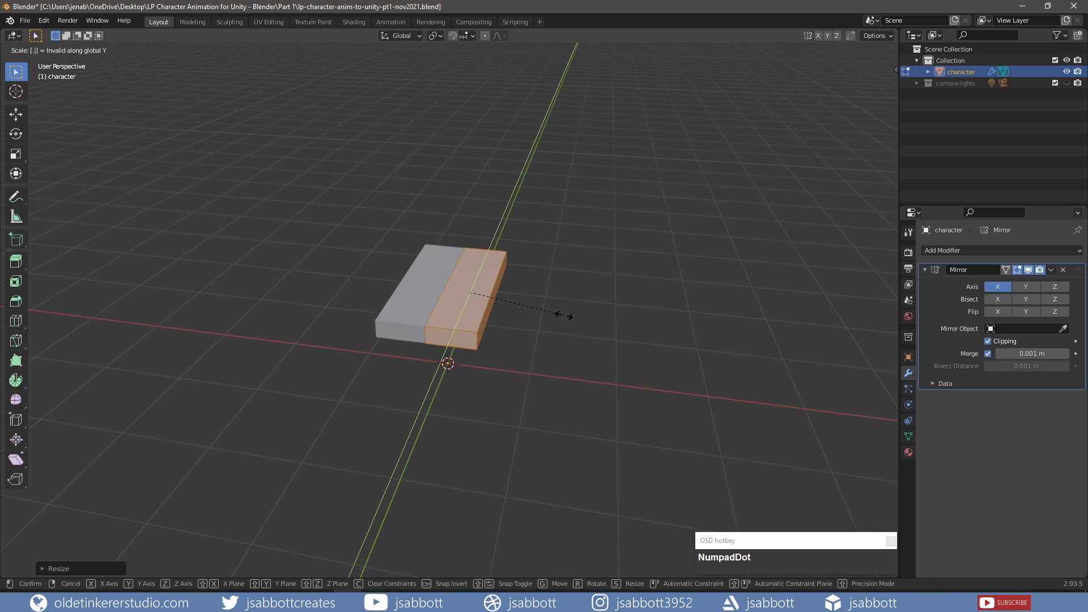
{"action": "key", "text": "Return"}
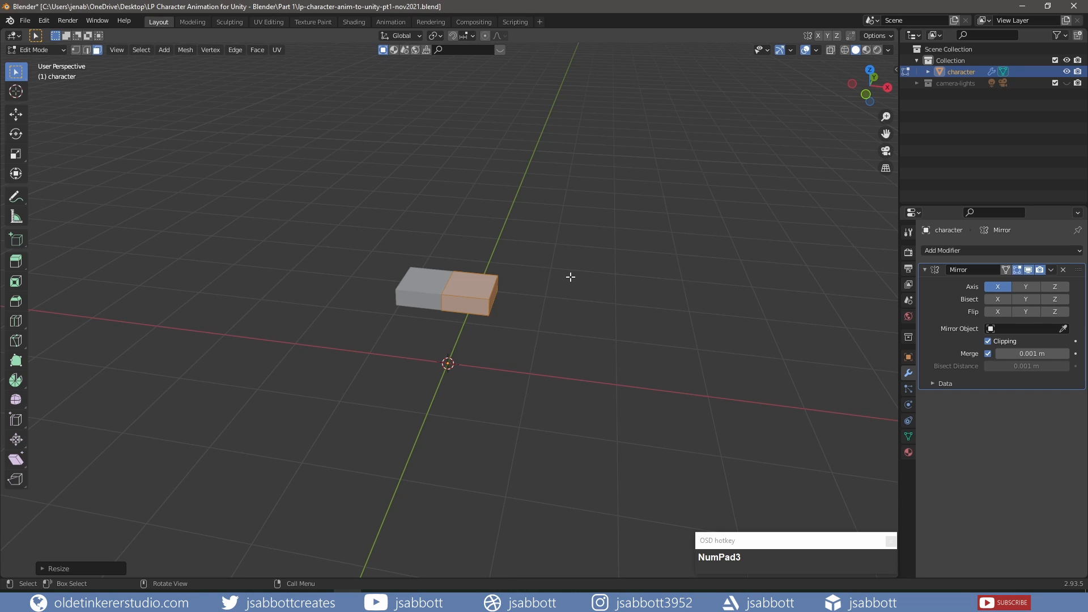
Move the slab's top face up 0.8 m along Z to form the torso height.
{"action": "left_click", "coordinate": [475, 292]}
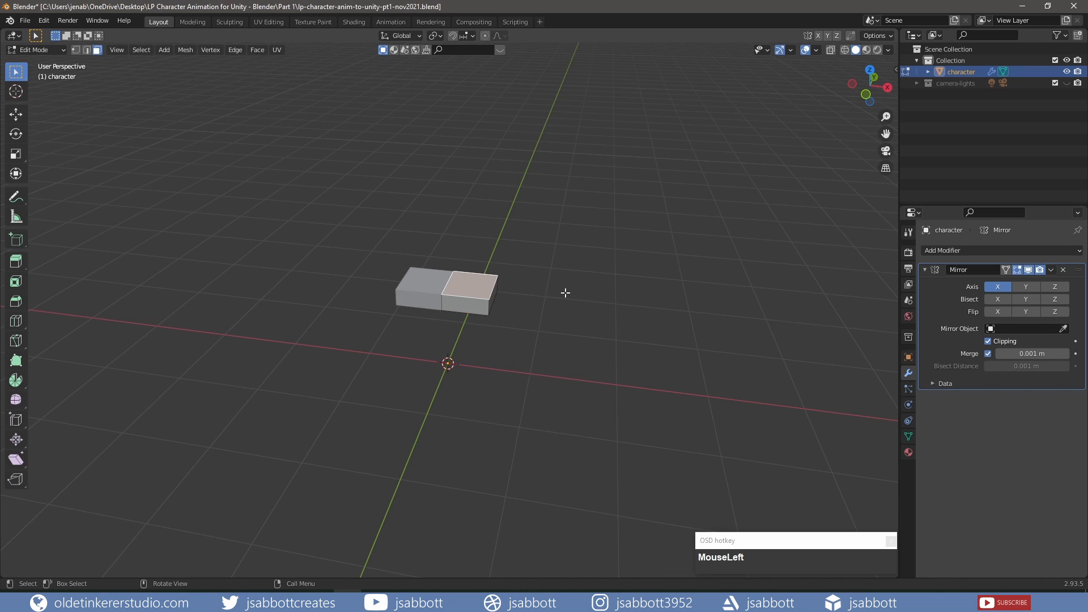
{"action": "key", "text": "KP_1"}
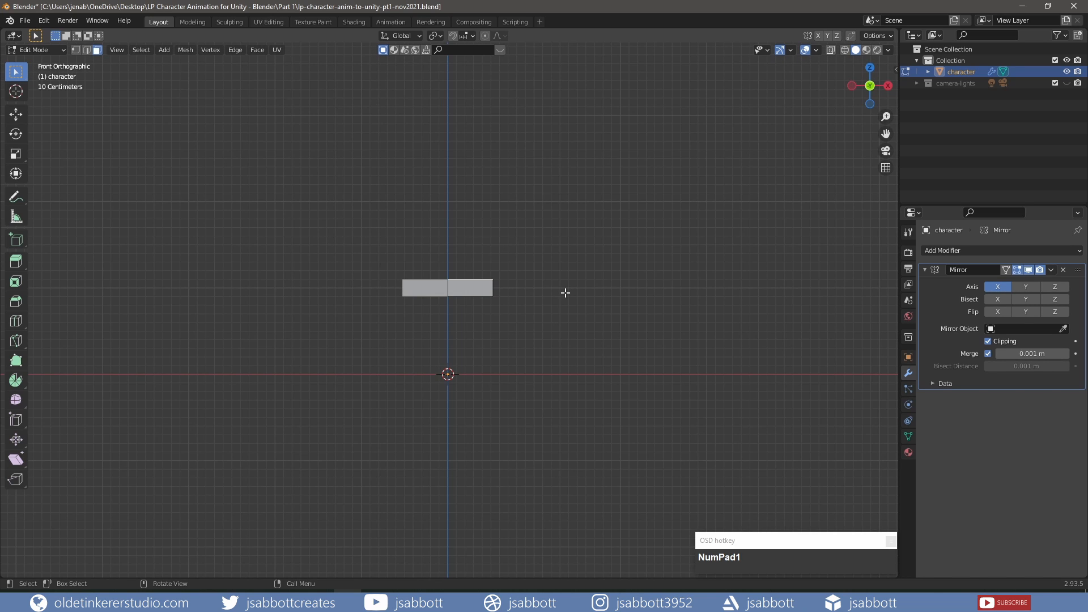
{"action": "type", "text": "e"}
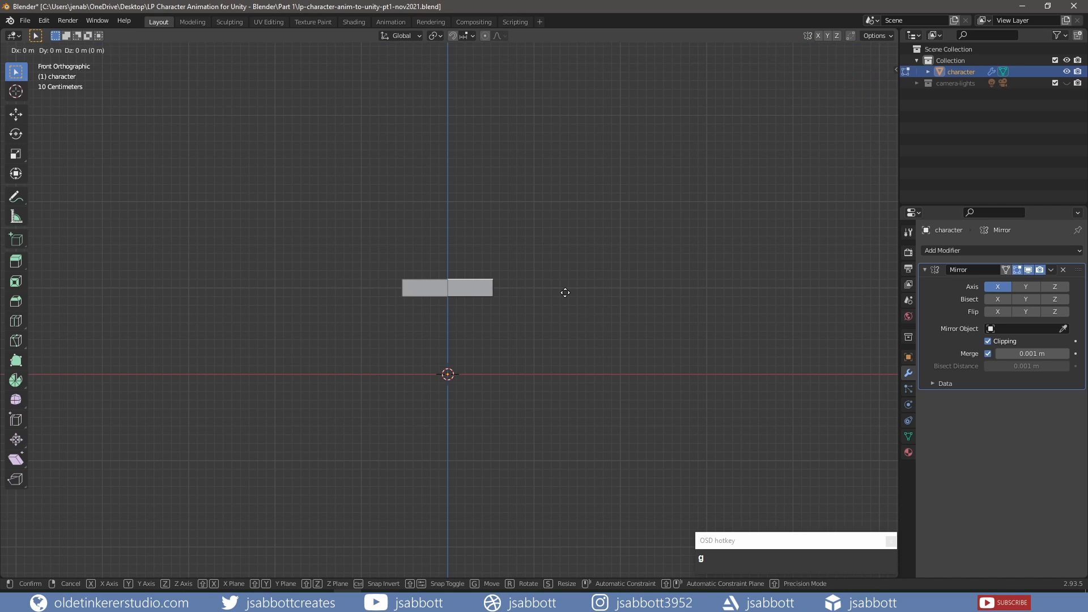
{"action": "type", "text": "z.8"}
{"action": "key", "text": "Return"}
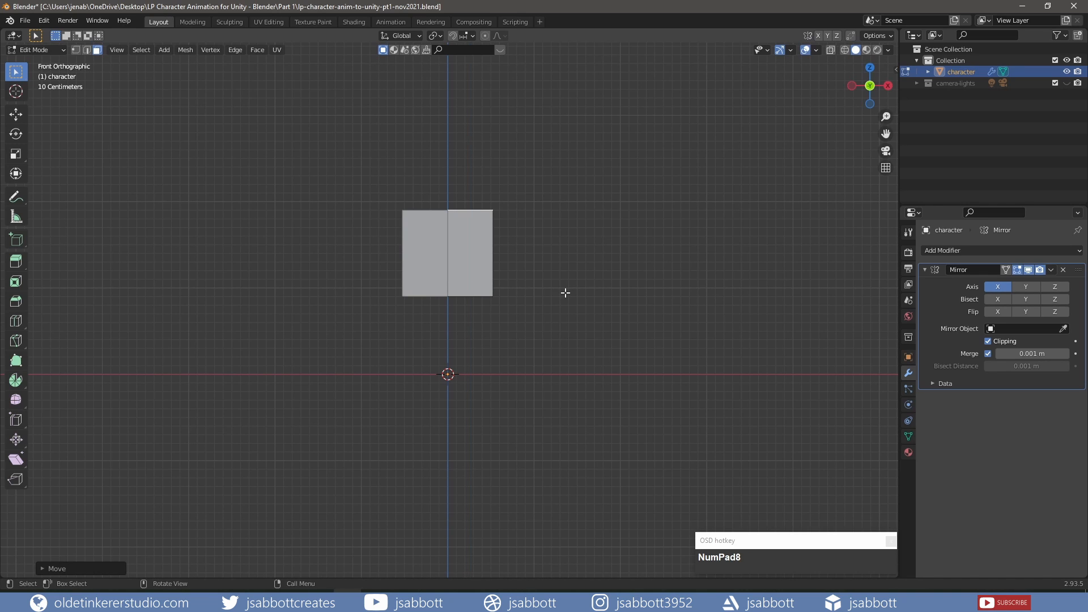
Add two evenly spaced horizontal loop cuts to the torso, plus a third in the lowest section slid toward the bottom edge.
{"action": "key", "text": "ctrl+r"}
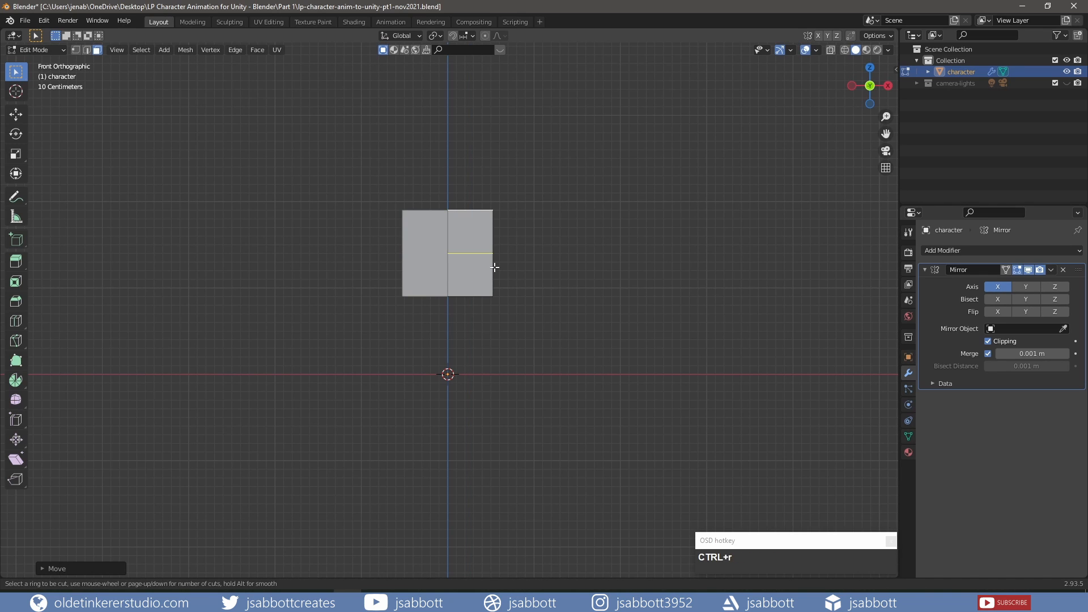
{"action": "scroll", "coordinate": [495, 267], "scroll_direction": "up", "scroll_amount": 1}
{"action": "left_click", "coordinate": [495, 268]}
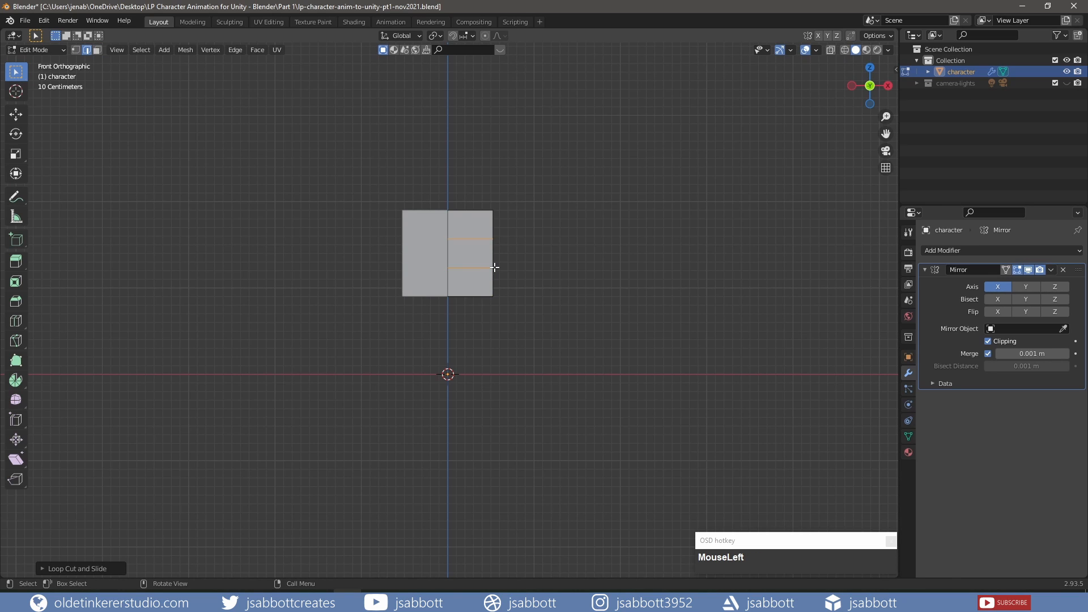
{"action": "key", "text": "ctrl+r"}
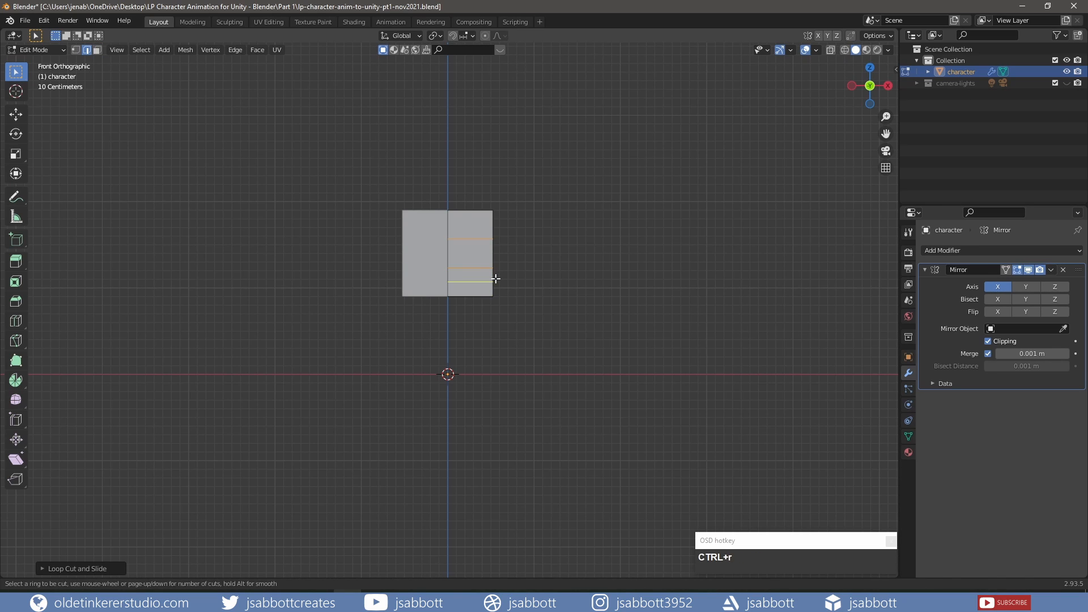
{"action": "left_click", "coordinate": [495, 278]}
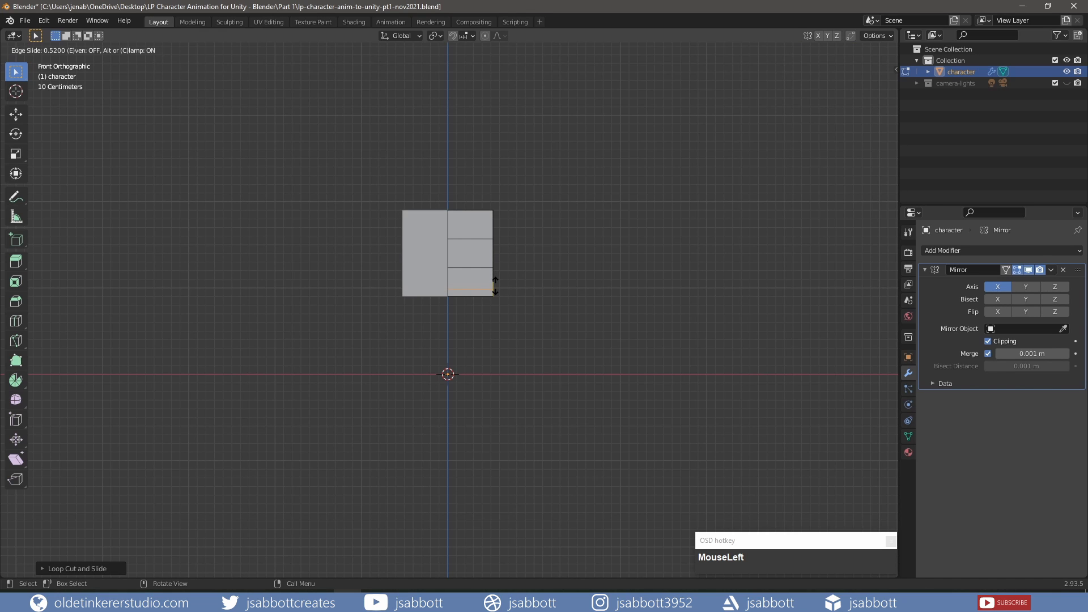
{"action": "left_click", "coordinate": [496, 282]}
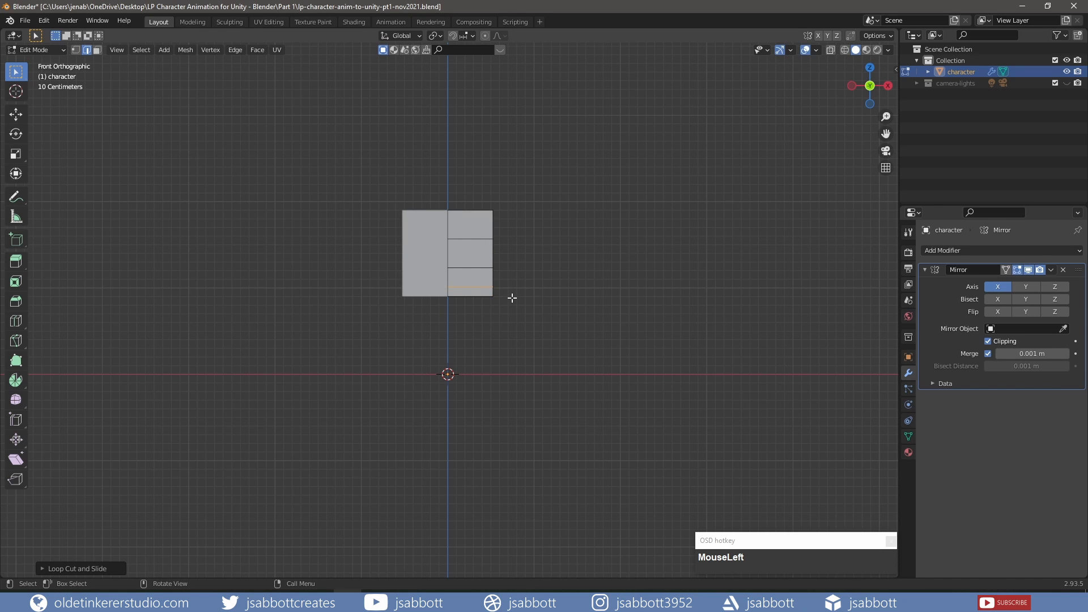
Move the outer bottom edge of the hip area inward about 0.32 m along X.
{"action": "middle_click_drag", "start_coordinate": [531, 280], "coordinate": [530, 304]}
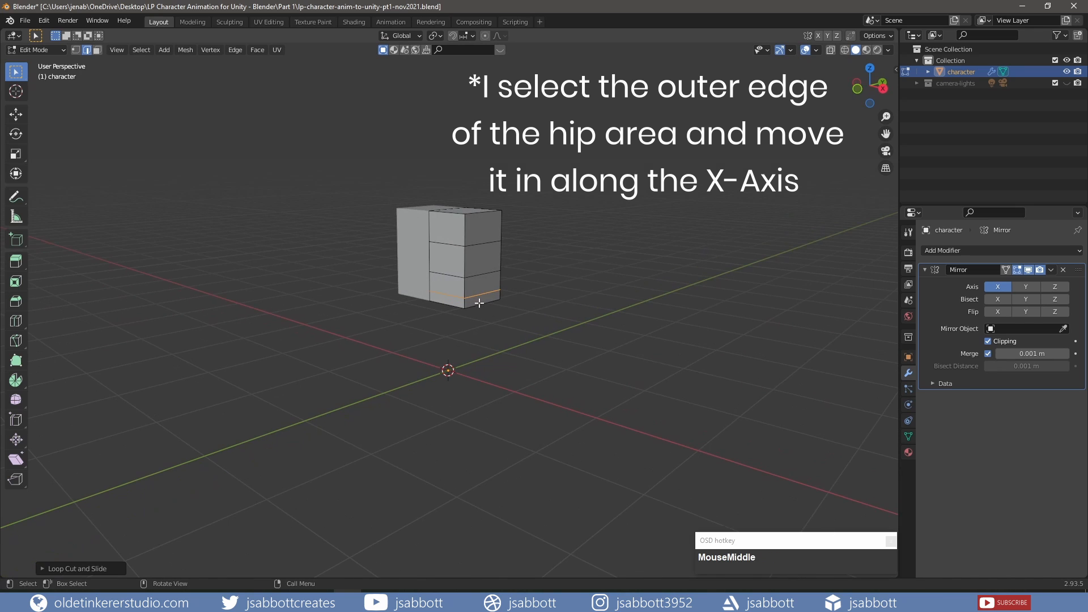
{"action": "left_click", "coordinate": [530, 304]}
{"action": "key", "text": "KP_1"}
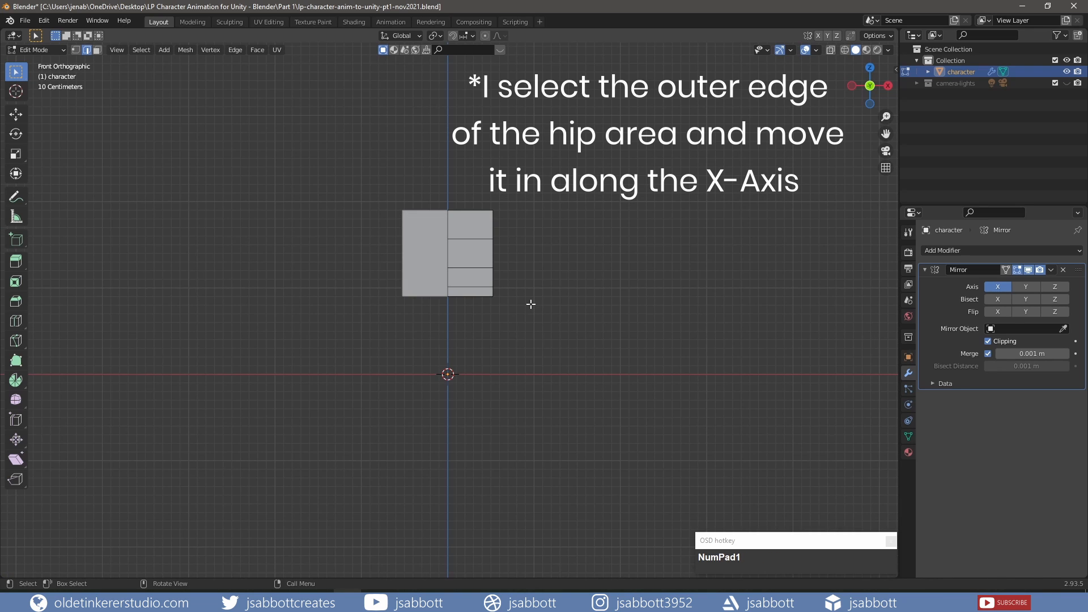
{"action": "key", "text": "s"}
{"action": "left_click", "coordinate": [561, 312]}
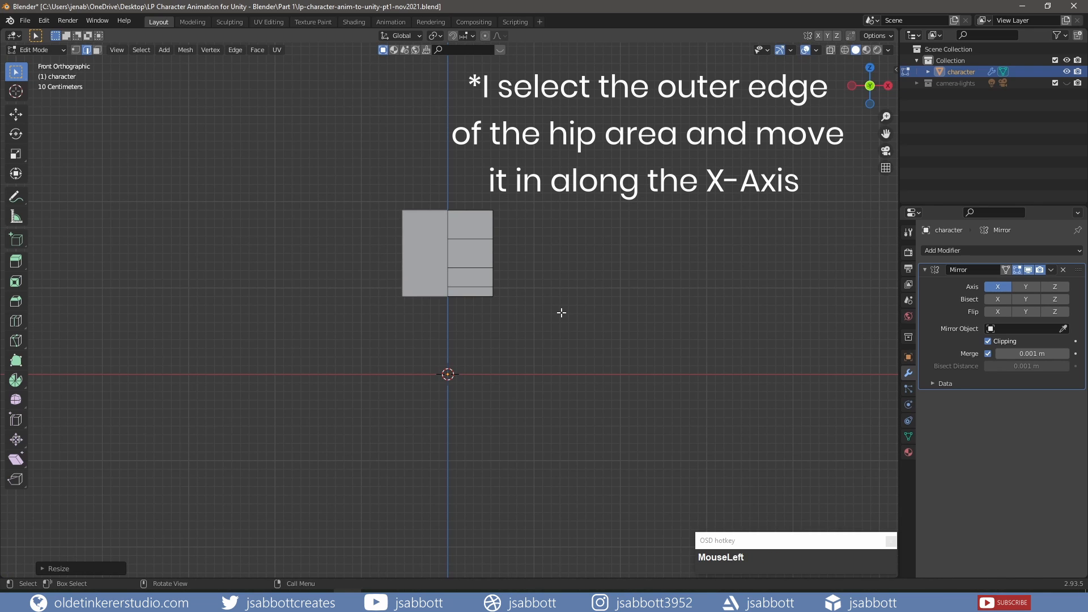
{"action": "key", "text": "g"}
{"action": "key", "text": "x"}
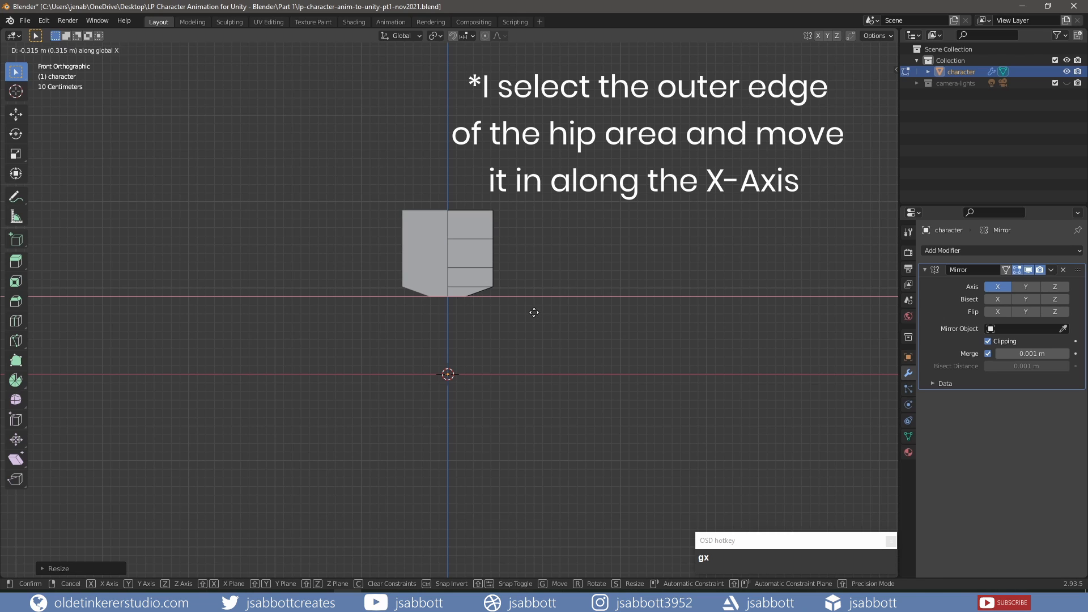
{"action": "left_click", "coordinate": [538, 300]}
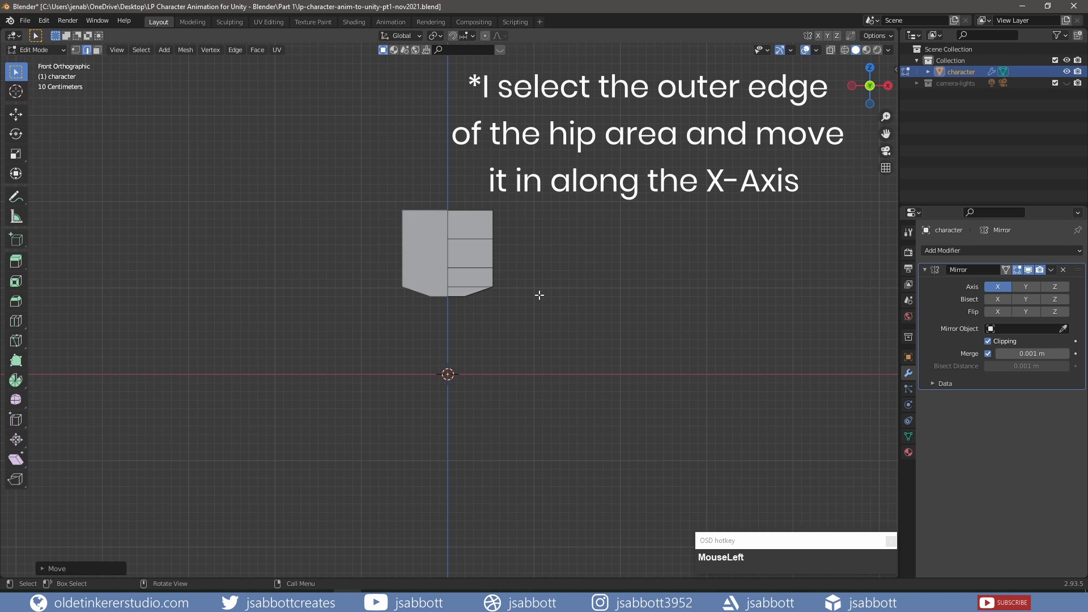
{"action": "key", "text": "g"}
{"action": "key", "text": "z"}
{"action": "key", "text": "Escape"}
{"action": "key", "text": "ctrl+z"}
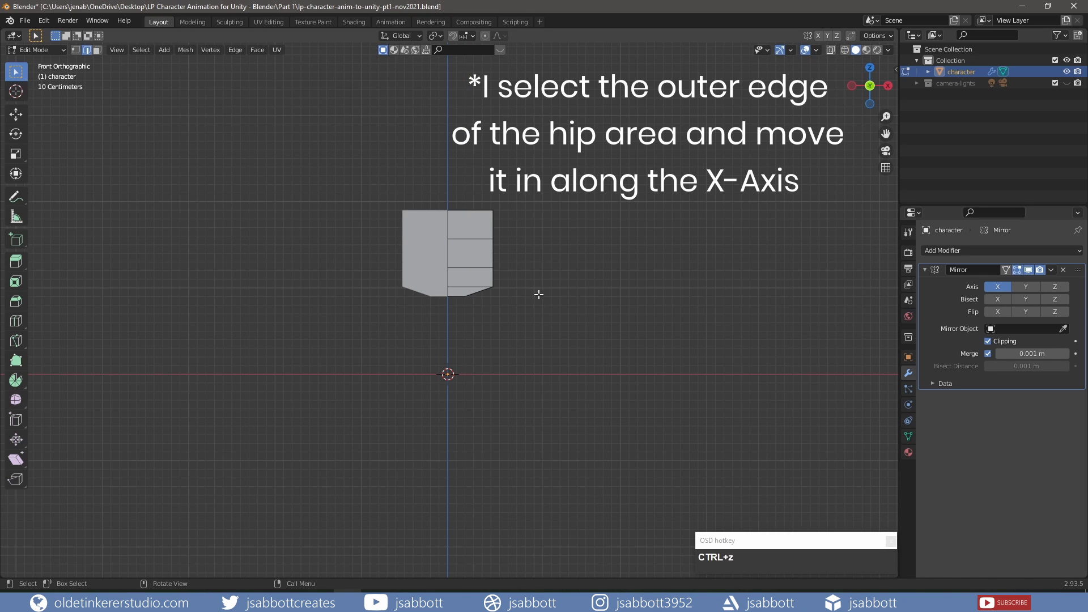
Move the bottom face of the hip area down about 0.1 m along Z.
{"action": "middle_click_drag", "start_coordinate": [505, 297], "coordinate": [451, 277]}
{"action": "left_click", "coordinate": [454, 297]}
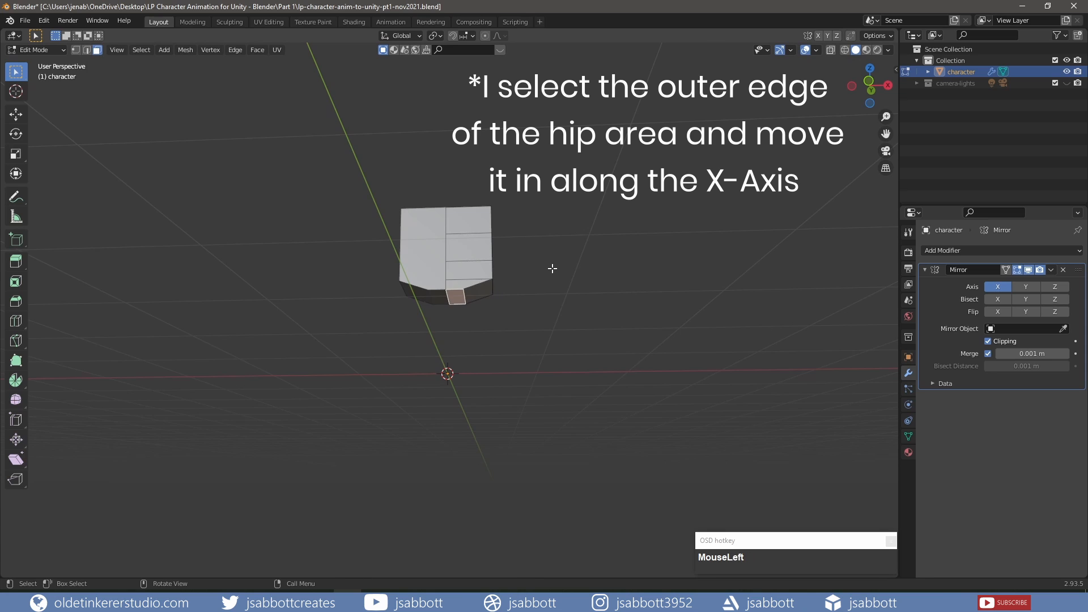
{"action": "key", "text": "KP_1"}
{"action": "key", "text": "g"}
{"action": "key", "text": "z"}
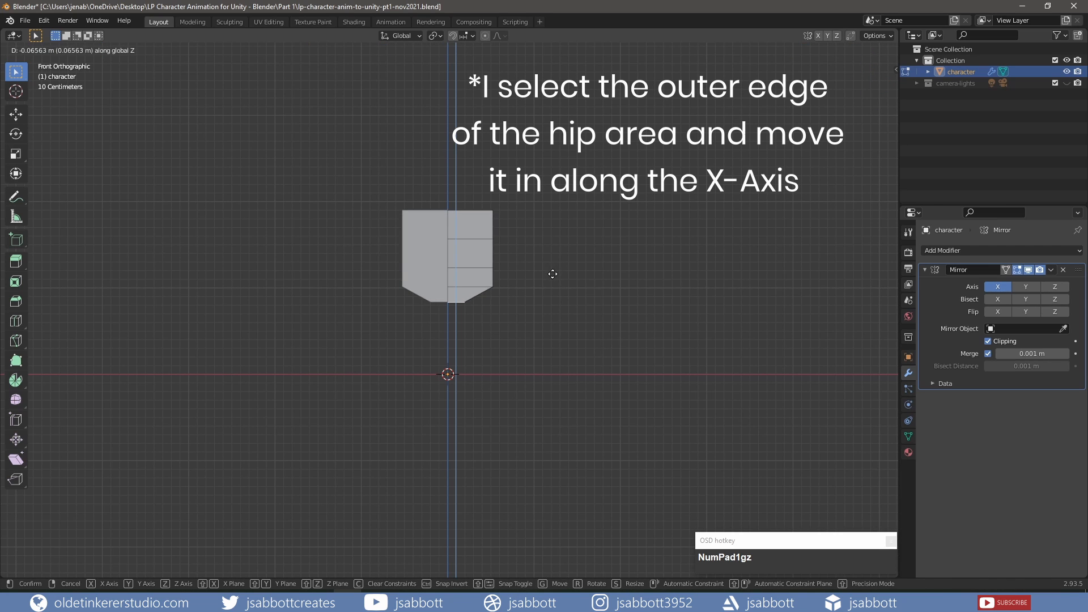
{"action": "left_click", "coordinate": [552, 277]}
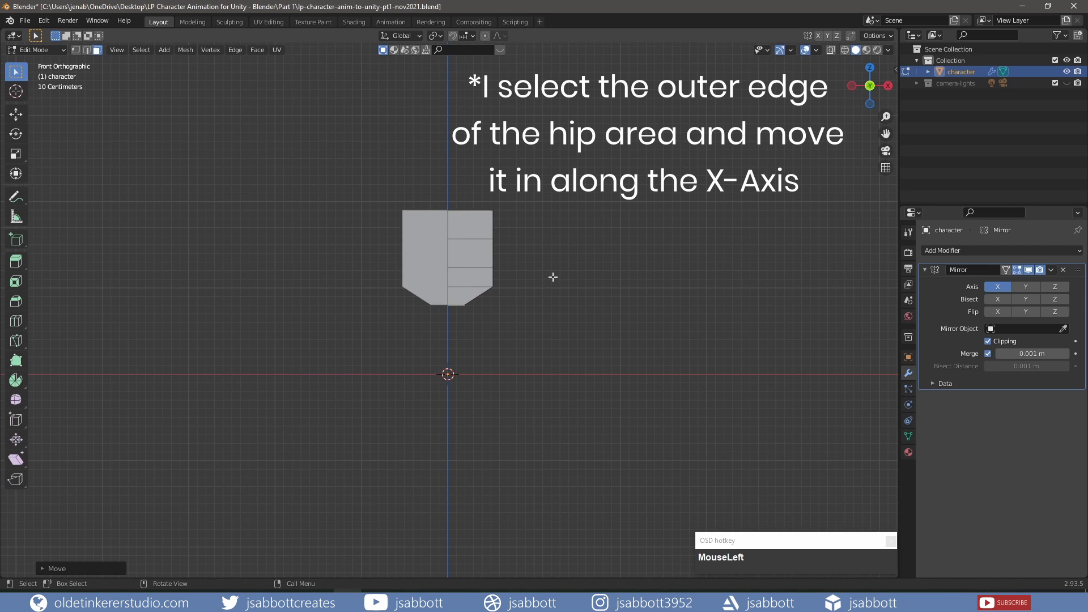
Move the vertical edges along the front centre line of the torso forward about 0.04 m along Y.
{"action": "key", "text": "2"}
{"action": "left_click", "coordinate": [450, 232]}
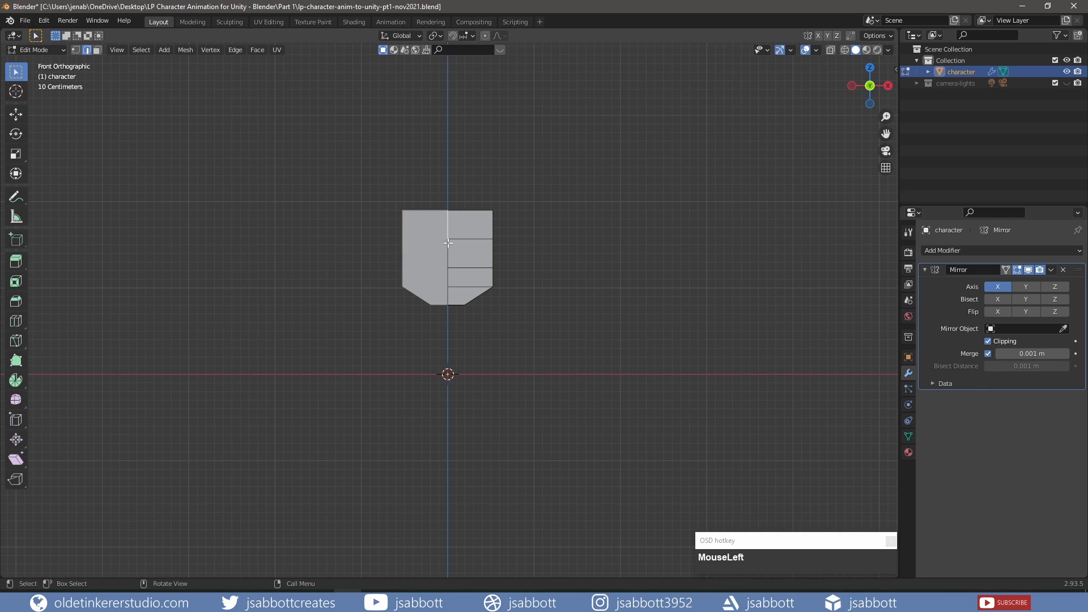
{"action": "left_click", "coordinate": [447, 255], "text": "shift"}
{"action": "middle_click_drag", "start_coordinate": [559, 242], "coordinate": [469, 267]}
{"action": "key", "text": "g"}
{"action": "key", "text": "y"}
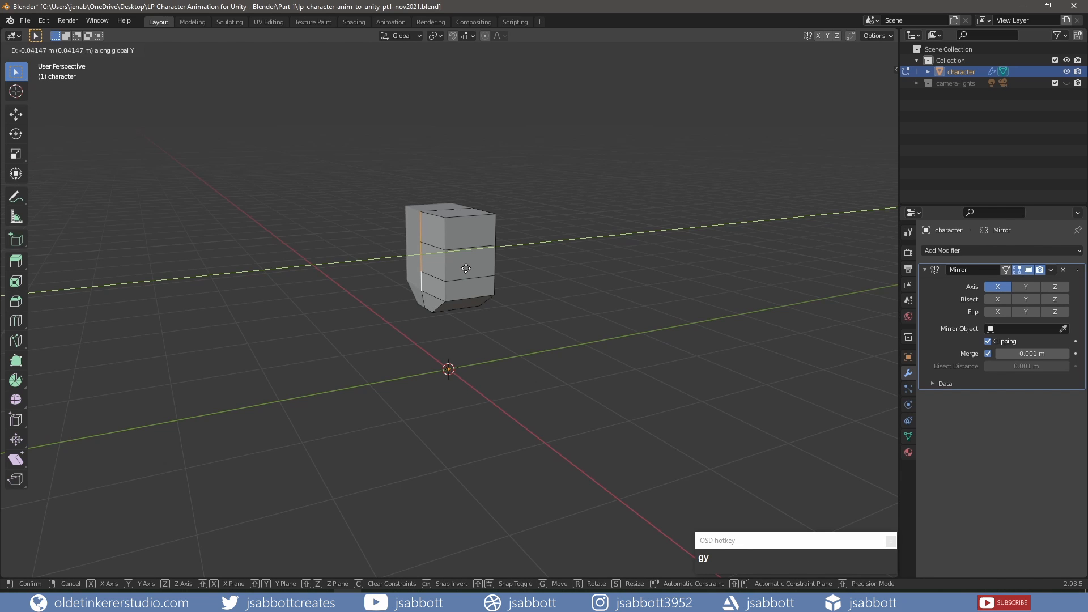
{"action": "left_click", "coordinate": [467, 268]}
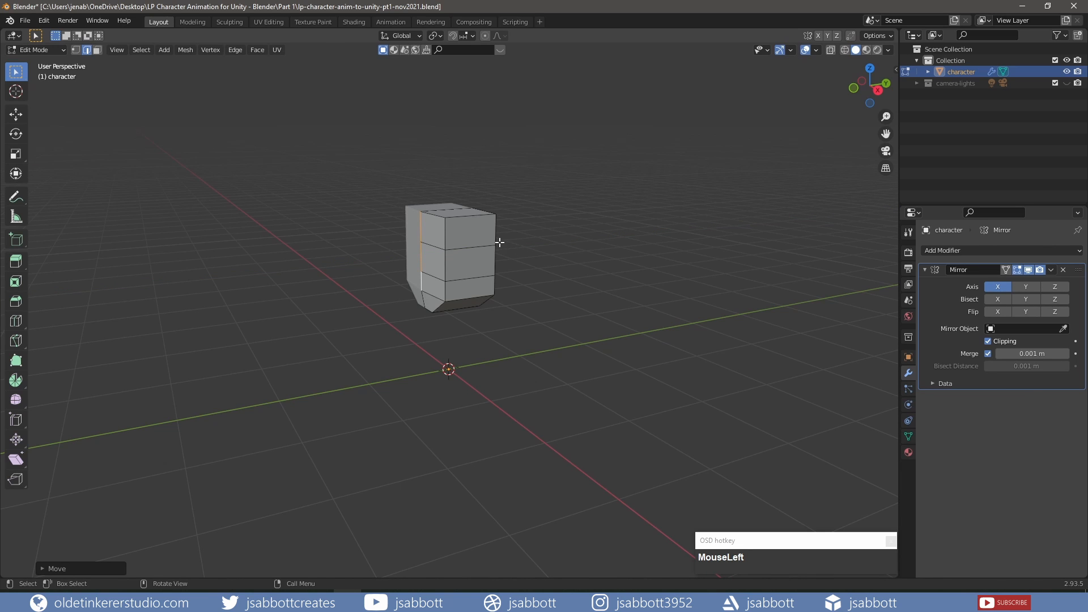
Move the vertical edges along the back centre line of the torso backward about 0.04 m along Y.
{"action": "middle_click_drag", "start_coordinate": [498, 242], "coordinate": [456, 234]}
{"action": "left_click", "coordinate": [456, 234]}
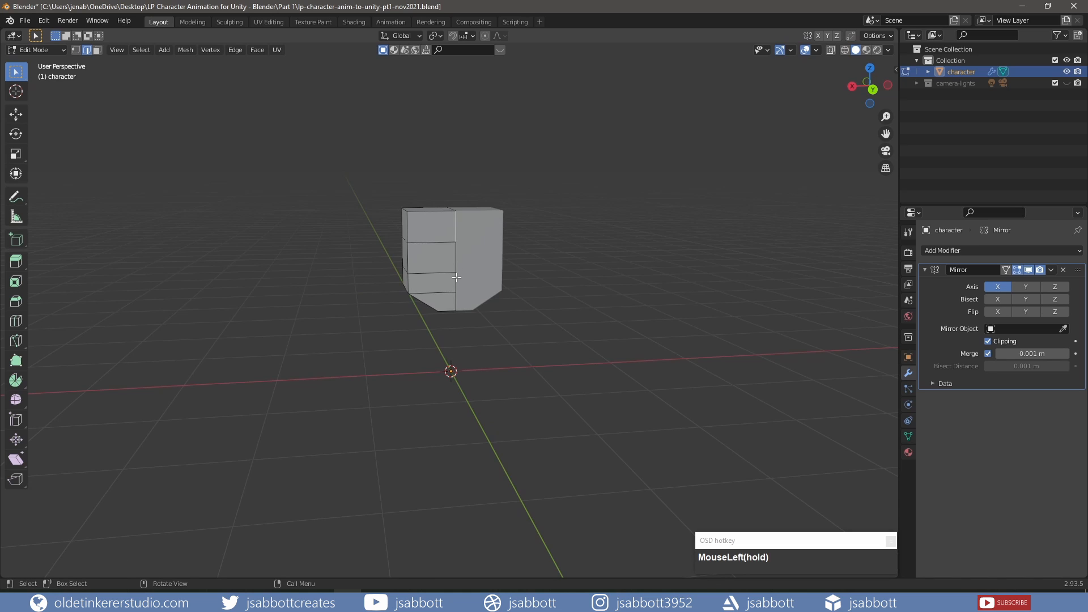
{"action": "left_click", "coordinate": [455, 282], "text": "ctrl"}
{"action": "left_click", "coordinate": [454, 227]}
{"action": "left_click", "coordinate": [444, 246]}
{"action": "left_click", "coordinate": [455, 230]}
{"action": "left_click", "coordinate": [456, 285], "text": "shift"}
{"action": "middle_click_drag", "start_coordinate": [455, 285], "coordinate": [524, 277]}
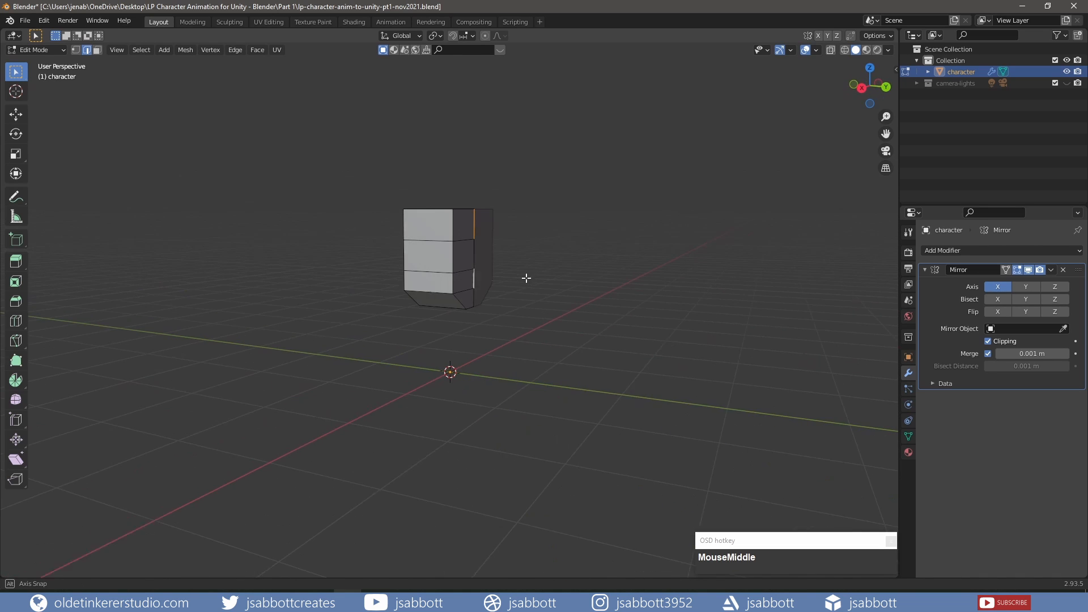
{"action": "key", "text": "g"}
{"action": "key", "text": "y"}
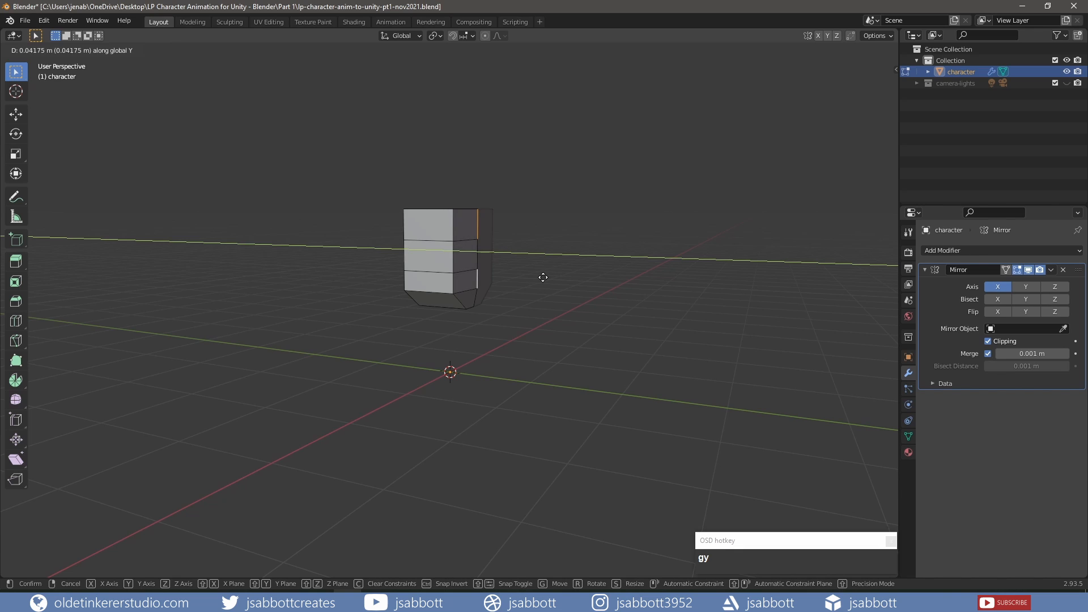
{"action": "left_click", "coordinate": [538, 306]}
Extrude the slanted face on the underside of the hip outward about 0.16 m to start the leg.
{"action": "key", "text": "3"}
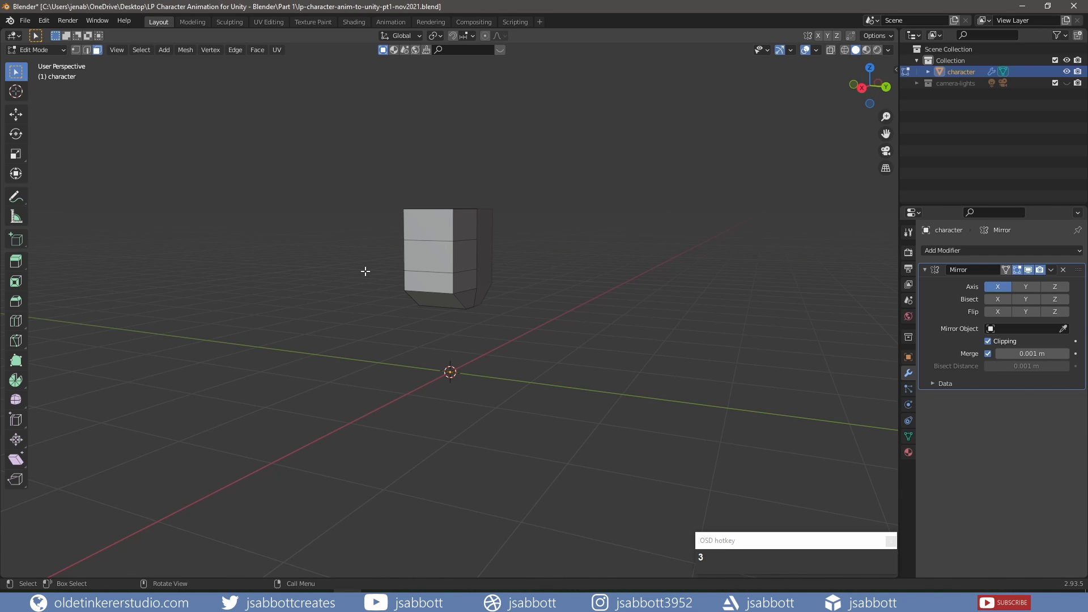
{"action": "middle_click_drag", "start_coordinate": [366, 272], "coordinate": [496, 290]}
{"action": "left_click", "coordinate": [474, 299]}
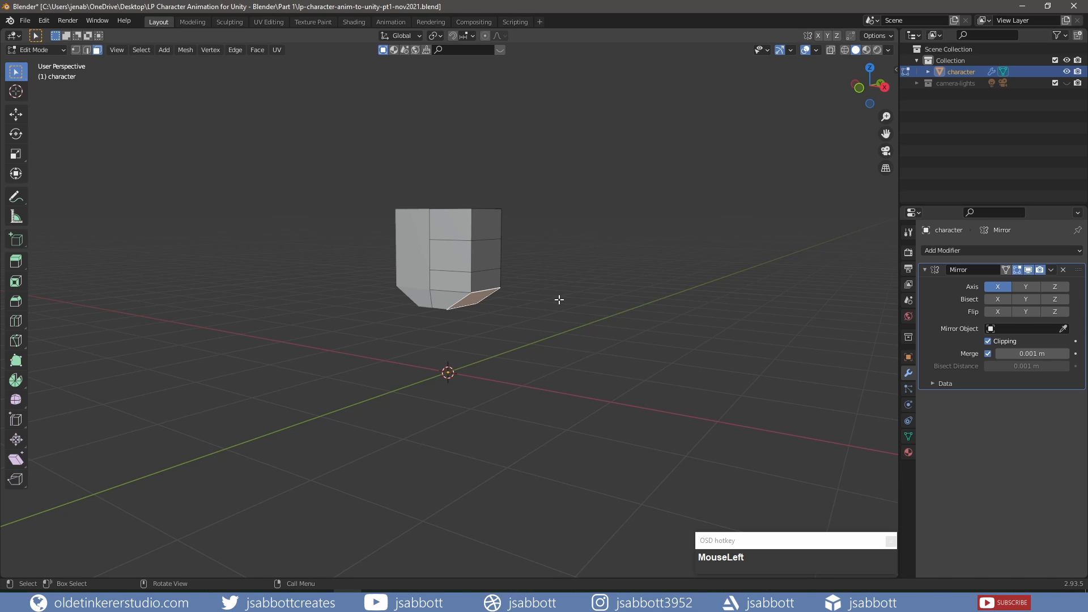
{"action": "key", "text": "KP_1"}
{"action": "key", "text": "e"}
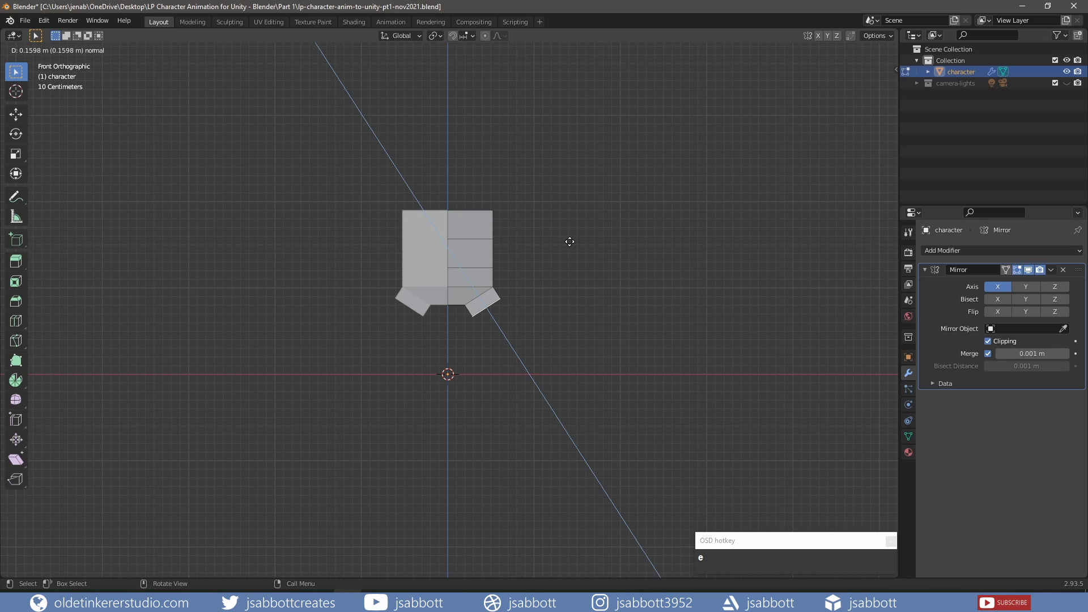
{"action": "left_click", "coordinate": [570, 241]}
Flatten the extruded leg face by scaling it to 0 along Z, and shrink it slightly overall.
{"action": "key", "text": "s"}
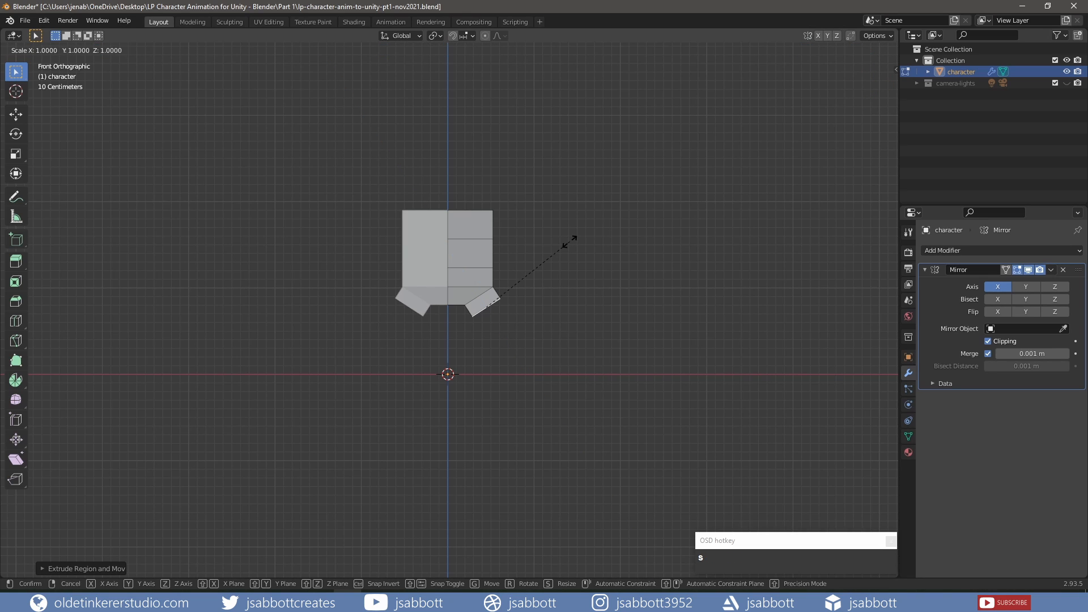
{"action": "key", "text": "z"}
{"action": "key", "text": "KP_0"}
{"action": "left_click", "coordinate": [569, 242]}
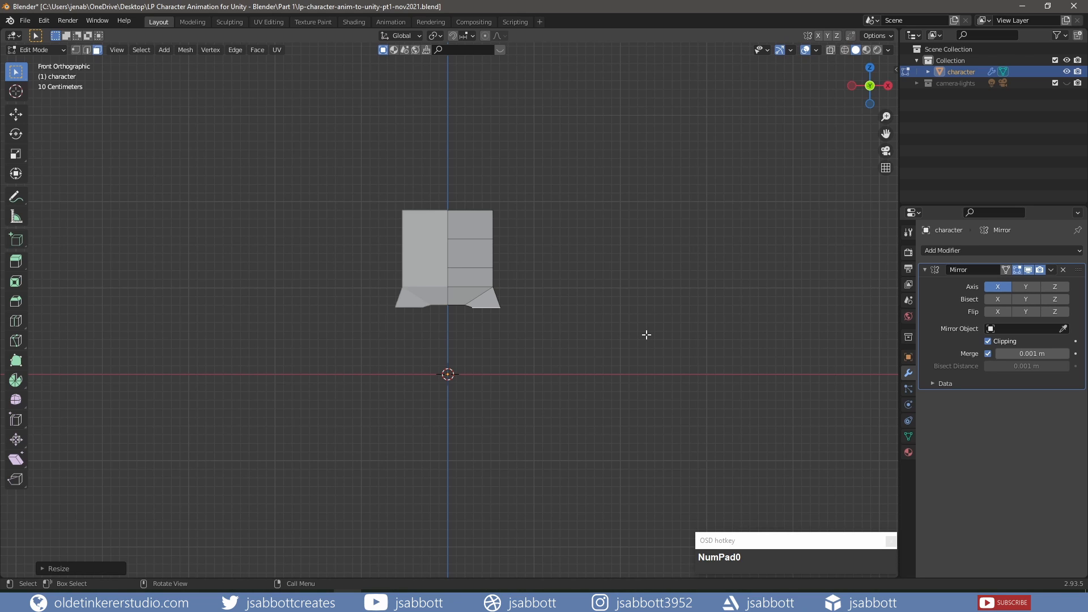
{"action": "key", "text": "s"}
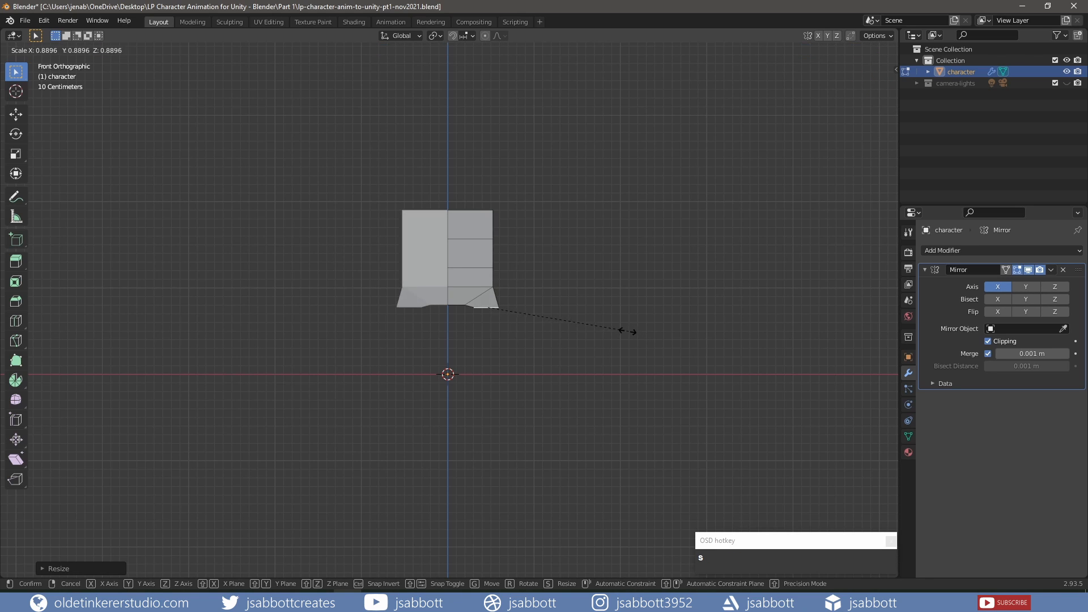
{"action": "left_click", "coordinate": [618, 330]}
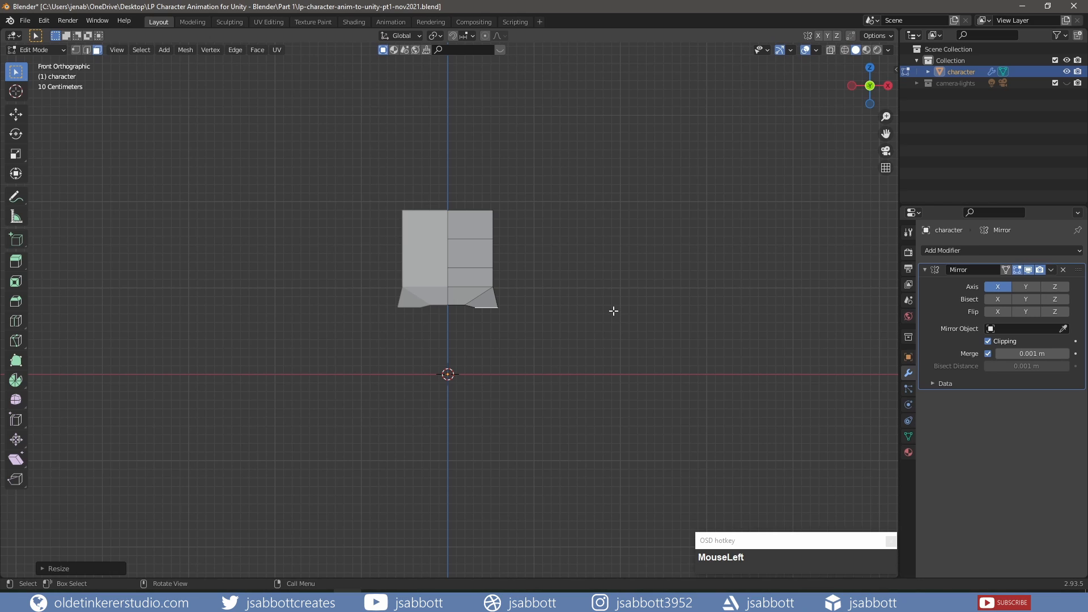
Extrude the flattened face straight down about 0.3 m as the upper leg and taper its lower end slightly.
{"action": "key", "text": "e"}
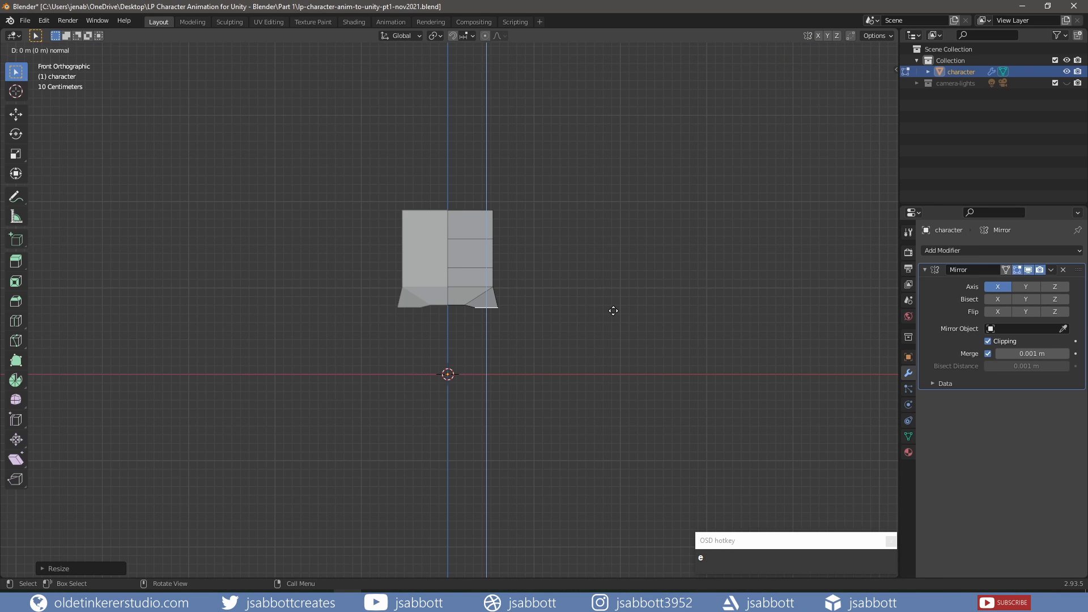
{"action": "left_click", "coordinate": [614, 341]}
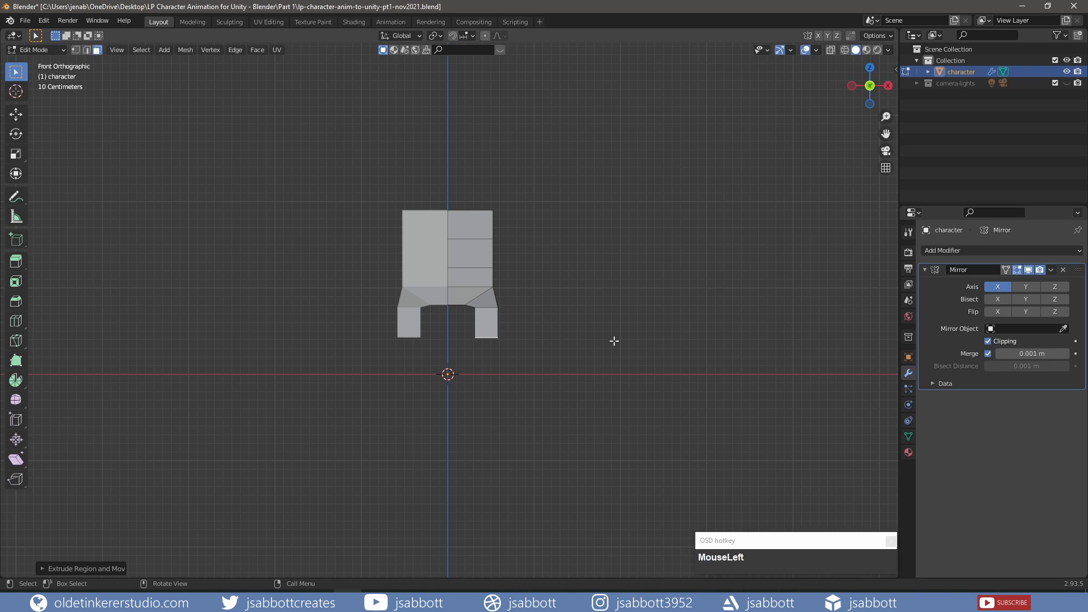
{"action": "mouse_move", "coordinate": [598, 293]}
{"action": "middle_mouse_down"}
{"action": "mouse_move", "coordinate": [494, 304]}
{"action": "mouse_move", "coordinate": [588, 294]}
{"action": "middle_mouse_up"}
{"action": "key", "text": "KP_1"}
{"action": "scroll", "coordinate": [589, 292], "scroll_direction": "up", "scroll_amount": 2}
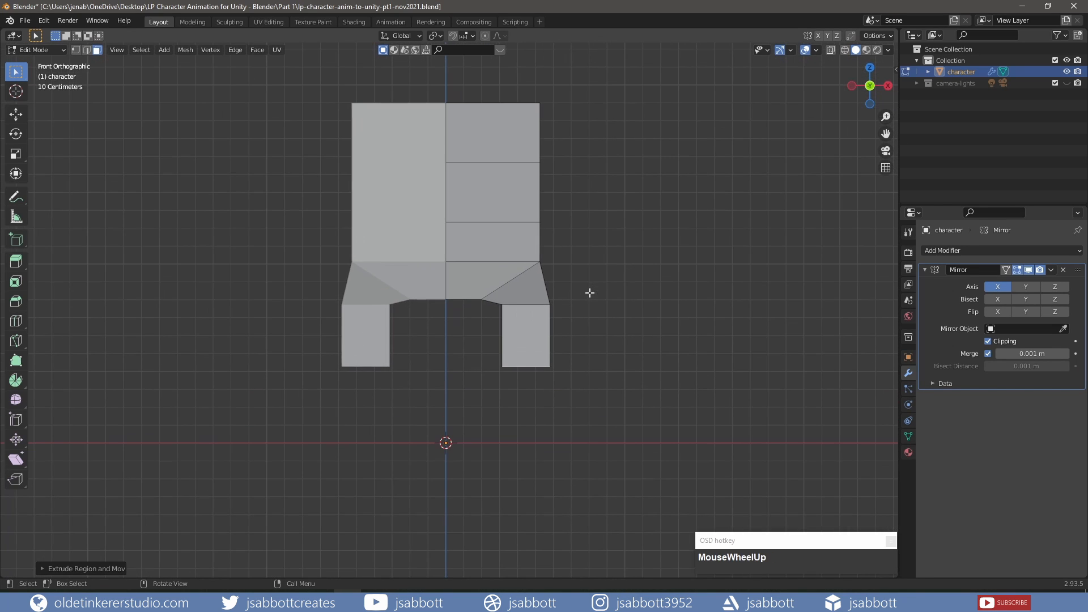
{"action": "key", "text": "s"}
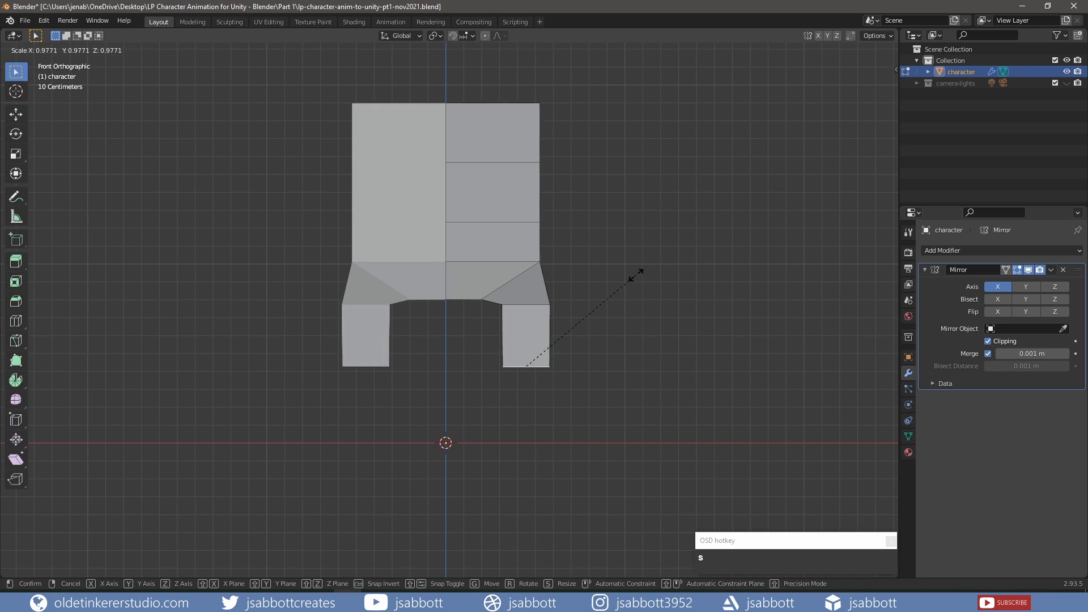
{"action": "left_click", "coordinate": [631, 278]}
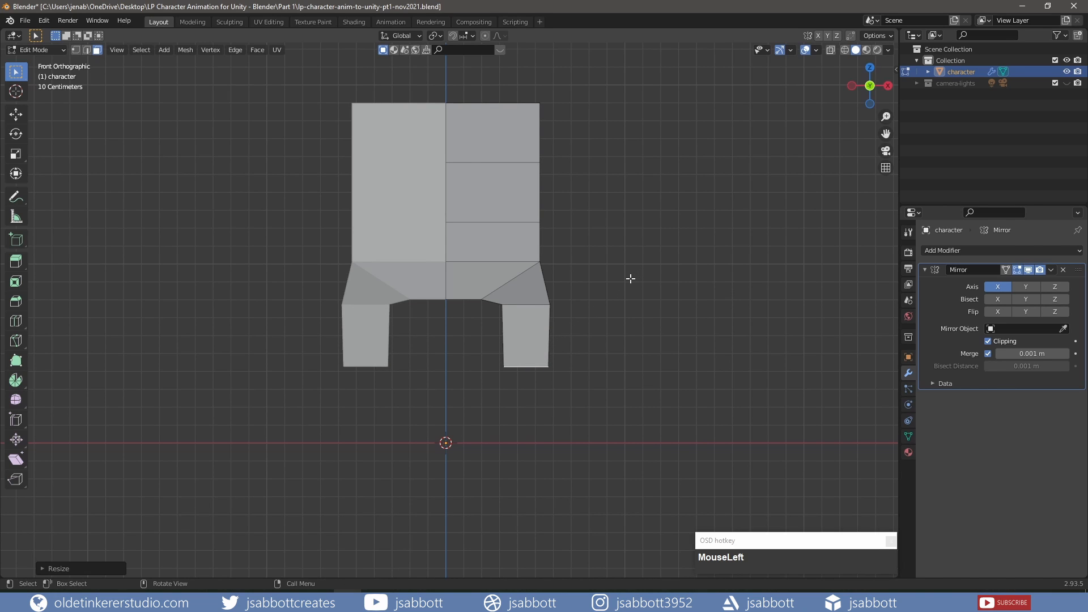
Extrude two thin knee sections about 0.02 m each below the upper leg and shrink the end face slightly.
{"action": "key", "text": "e"}
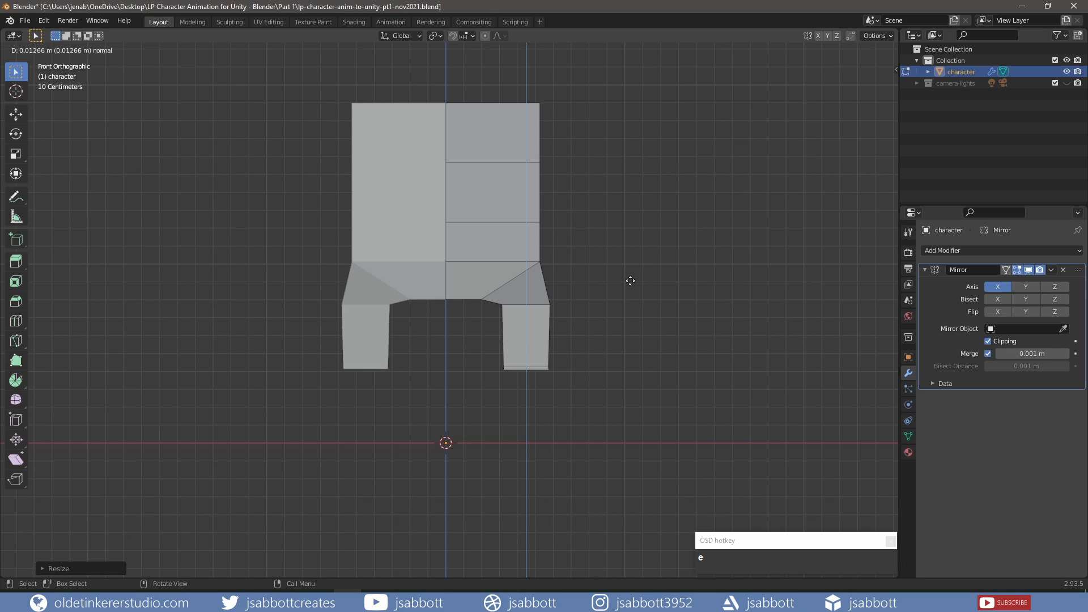
{"action": "left_click", "coordinate": [630, 282]}
{"action": "key", "text": "e"}
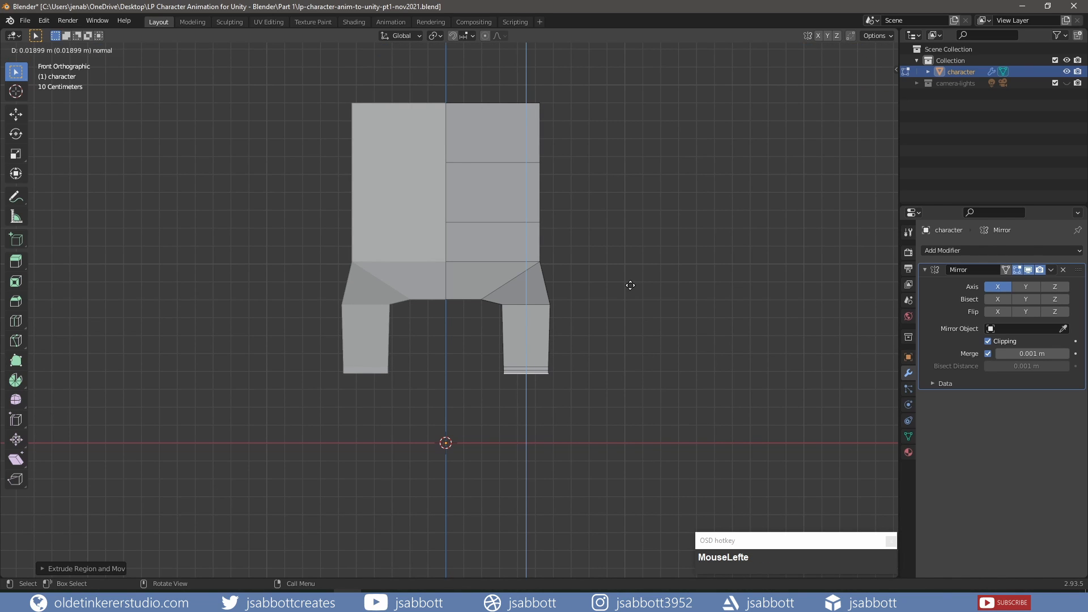
{"action": "left_click", "coordinate": [630, 285]}
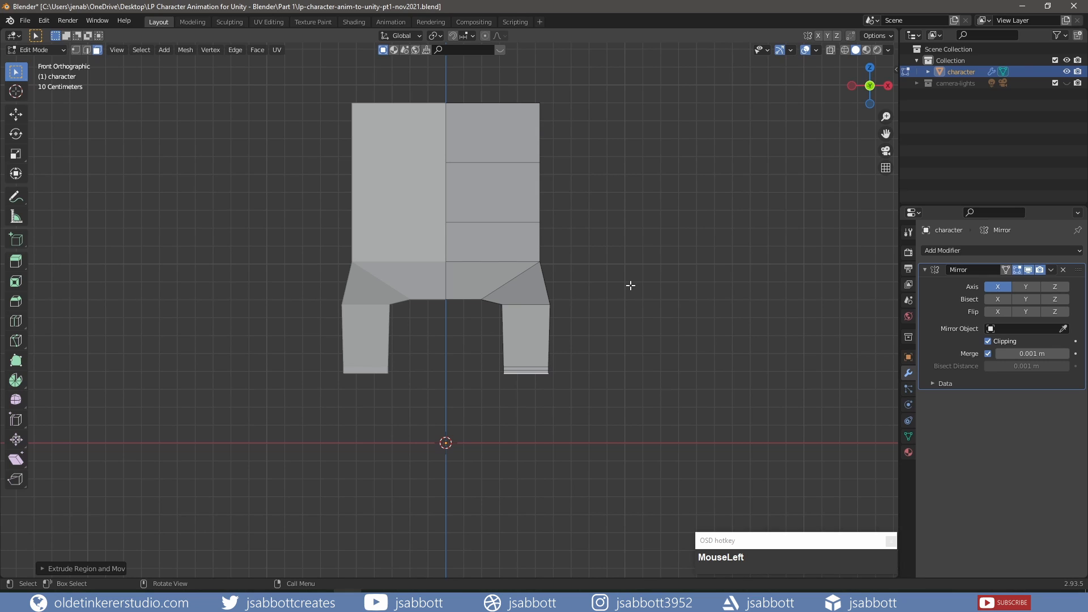
{"action": "key", "text": "s"}
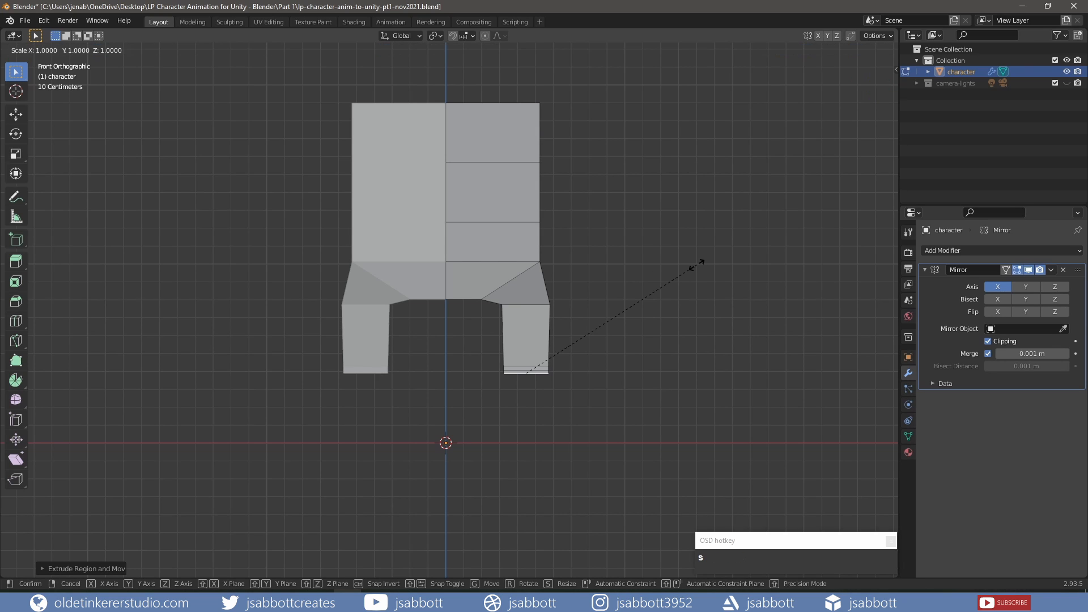
{"action": "left_click", "coordinate": [687, 268]}
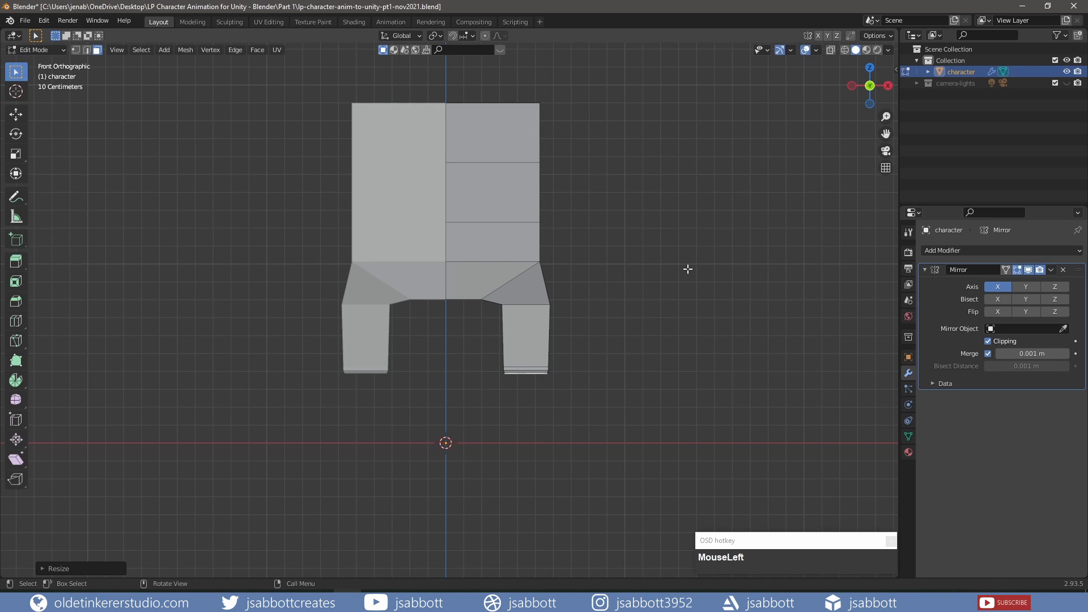
Extrude the lower leg down about 0.29 m from the knee and taper its bottom face slightly.
{"action": "key", "text": "e"}
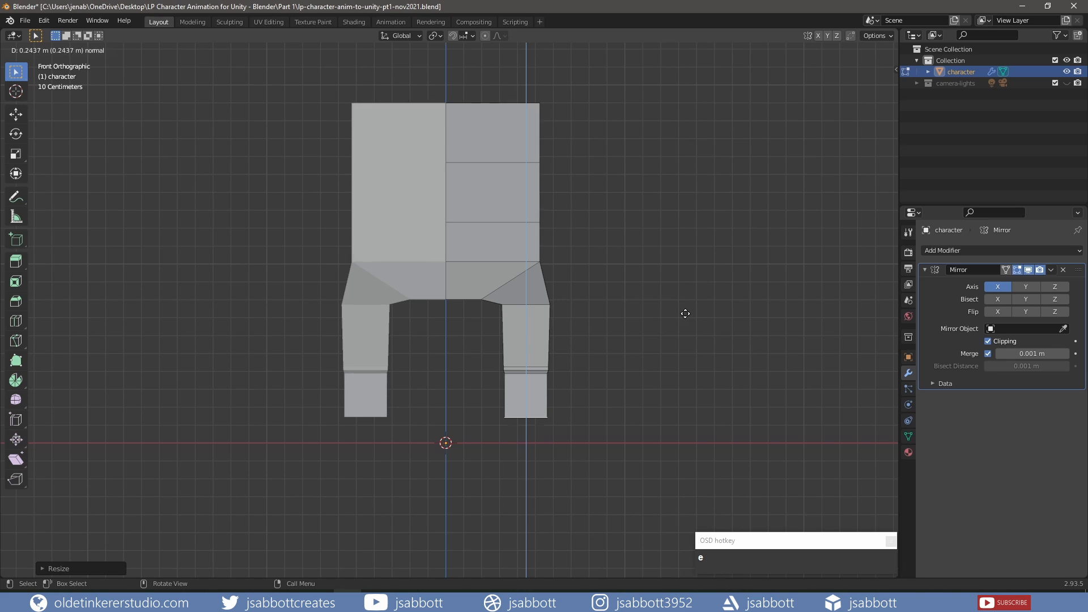
{"action": "left_click", "coordinate": [687, 319]}
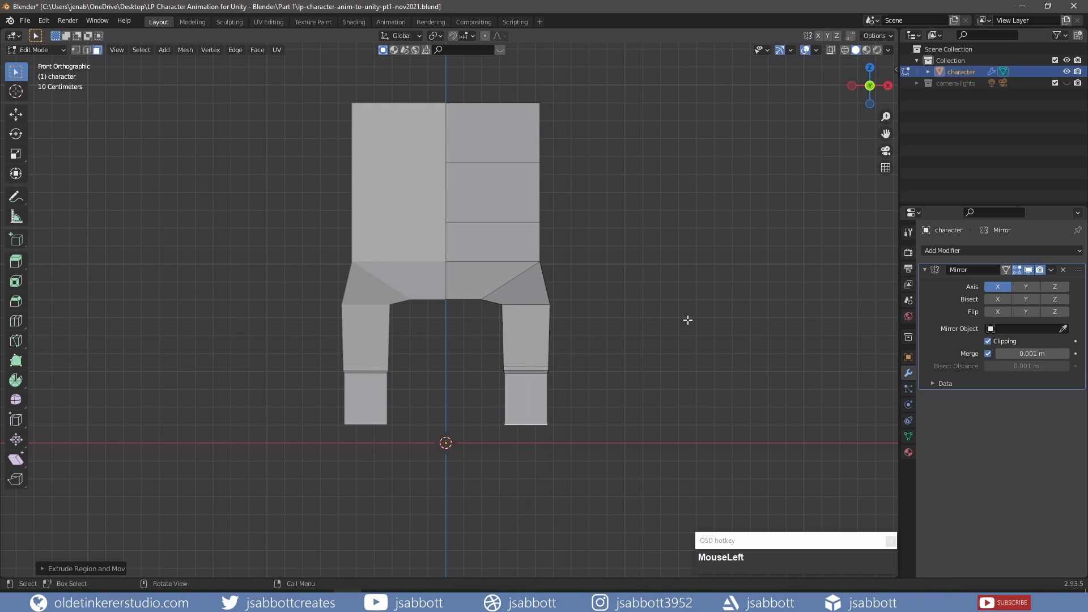
{"action": "key", "text": "s"}
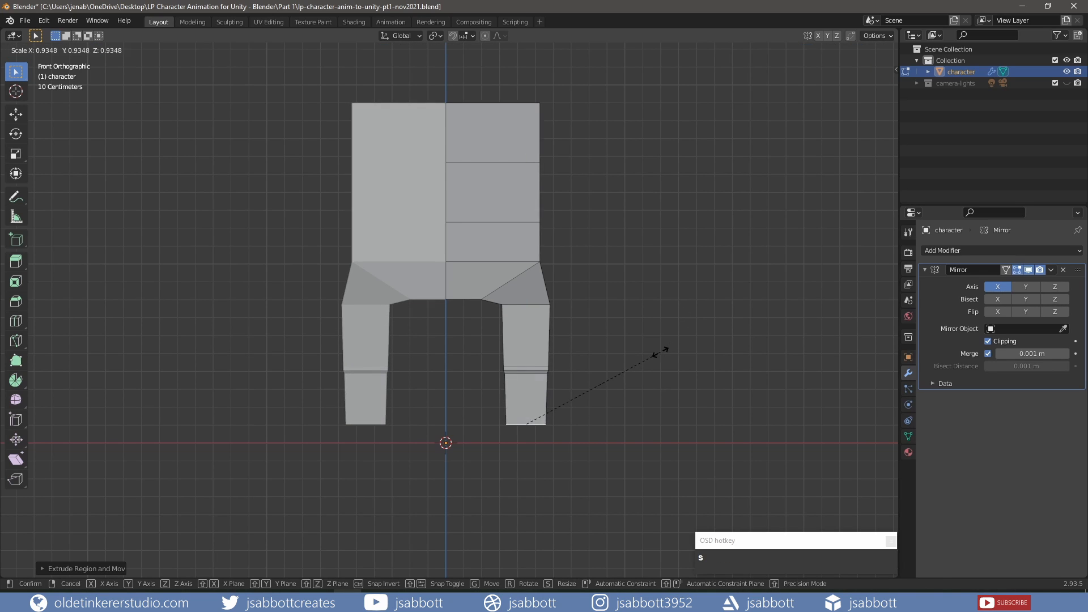
{"action": "left_click", "coordinate": [655, 356]}
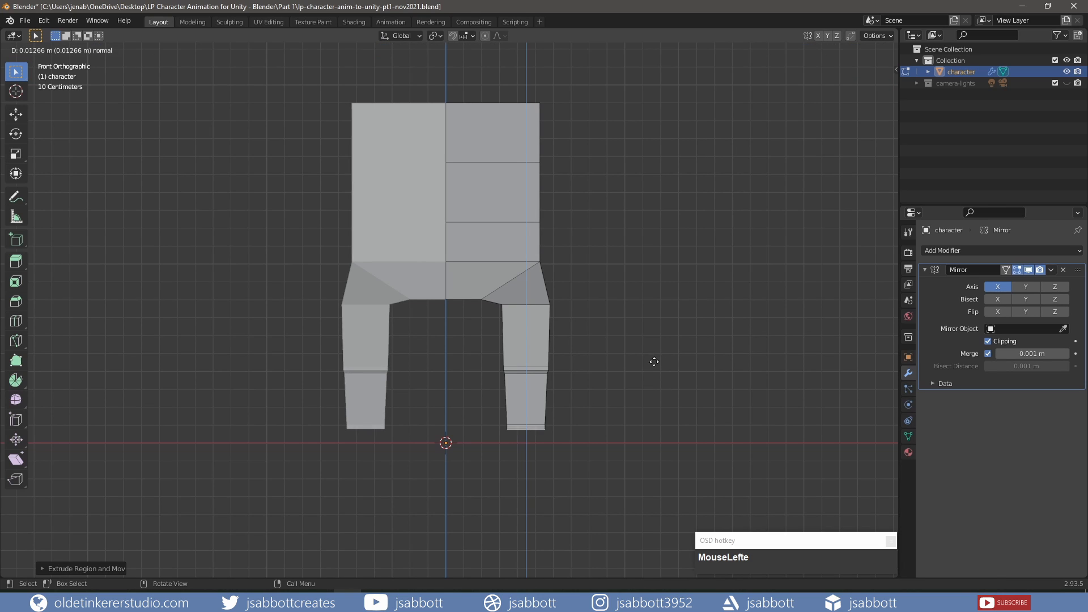
Extrude thin ankle sections about 0.01 m each and a foot section about 0.08 m tall, scaling its bottom face to about 0.94.
{"action": "left_click", "coordinate": [656, 361]}
{"action": "key", "text": "e"}
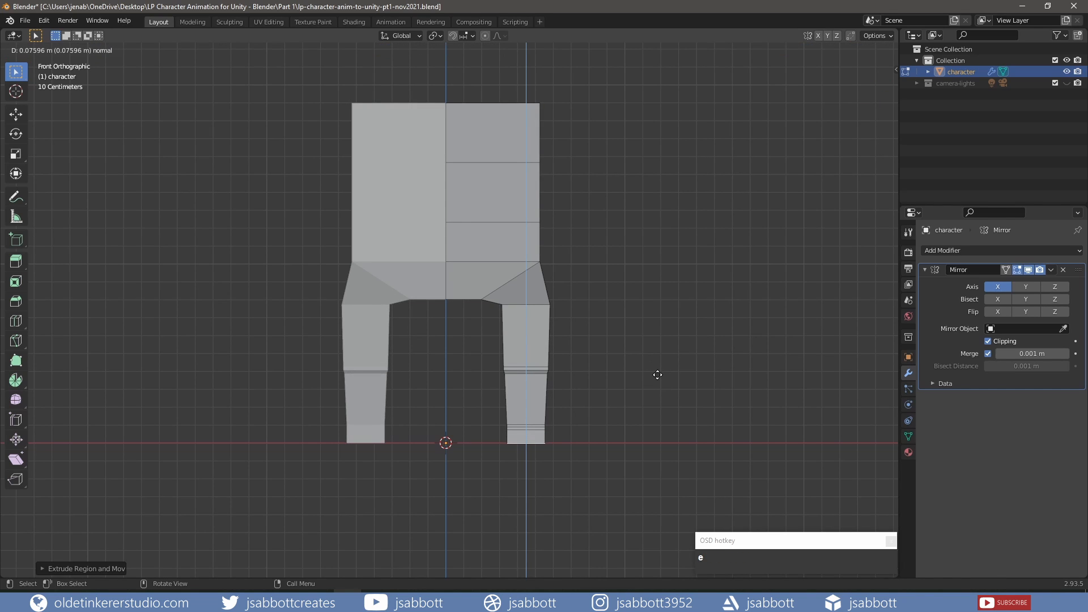
{"action": "left_click", "coordinate": [660, 375]}
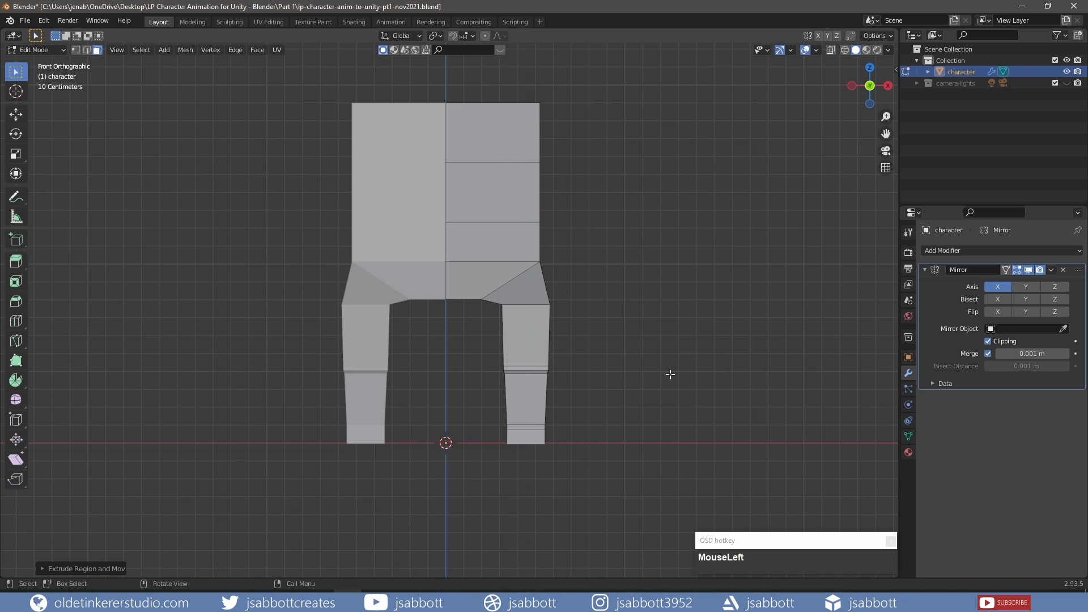
{"action": "key", "text": "s"}
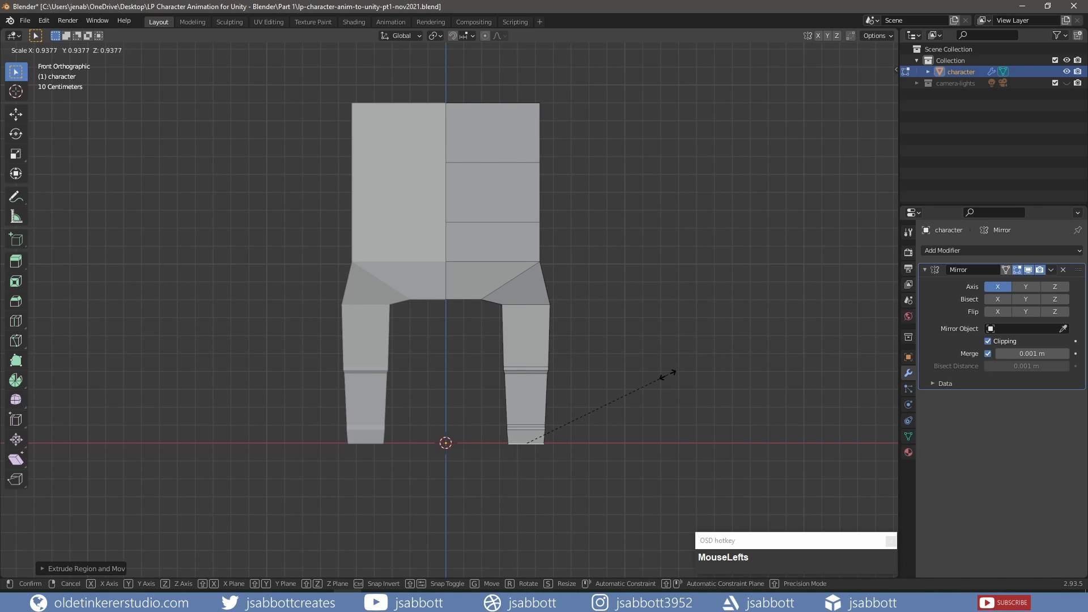
{"action": "left_click", "coordinate": [671, 374]}
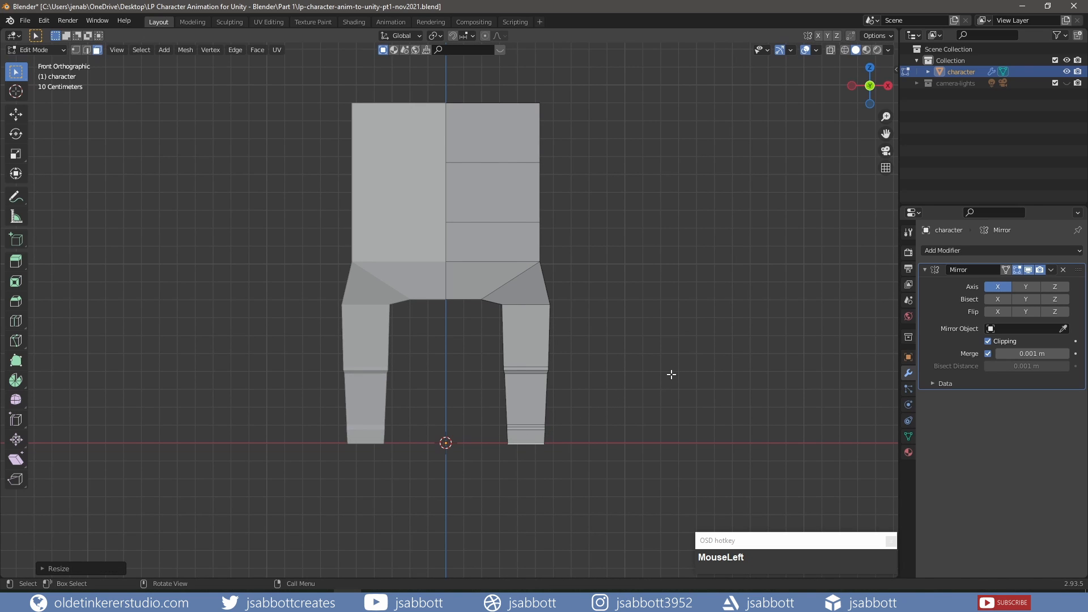
Extrude the front face of the foot block forward along Y by about 0.07 m and rotate it upright.
{"action": "key", "text": "KP_3"}
{"action": "middle_click_drag", "start_coordinate": [670, 374], "coordinate": [510, 431]}
{"action": "left_click", "coordinate": [480, 454]}
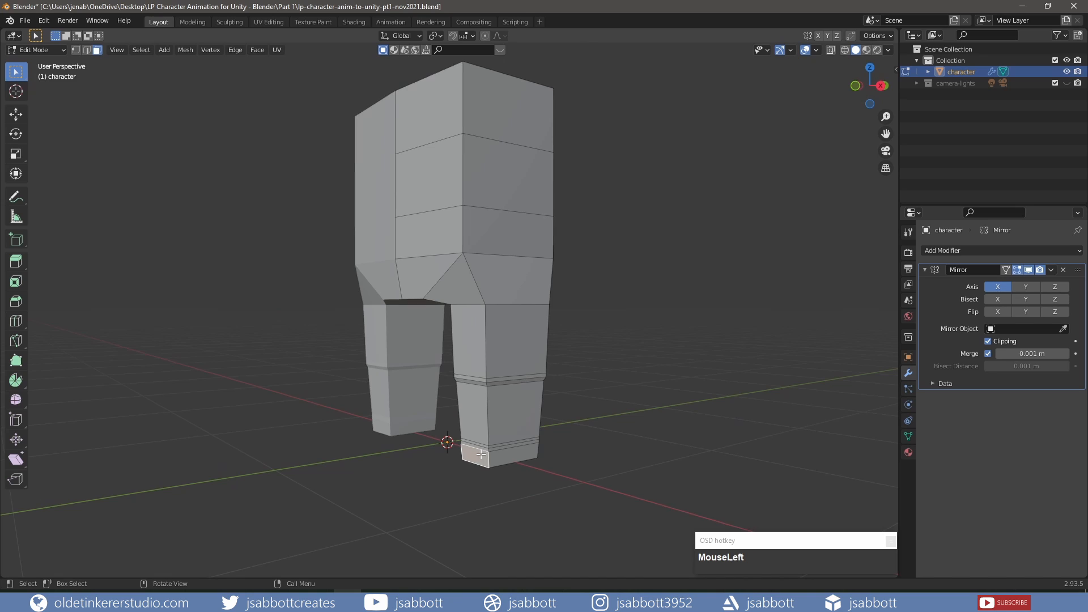
{"action": "key", "text": "KP_3"}
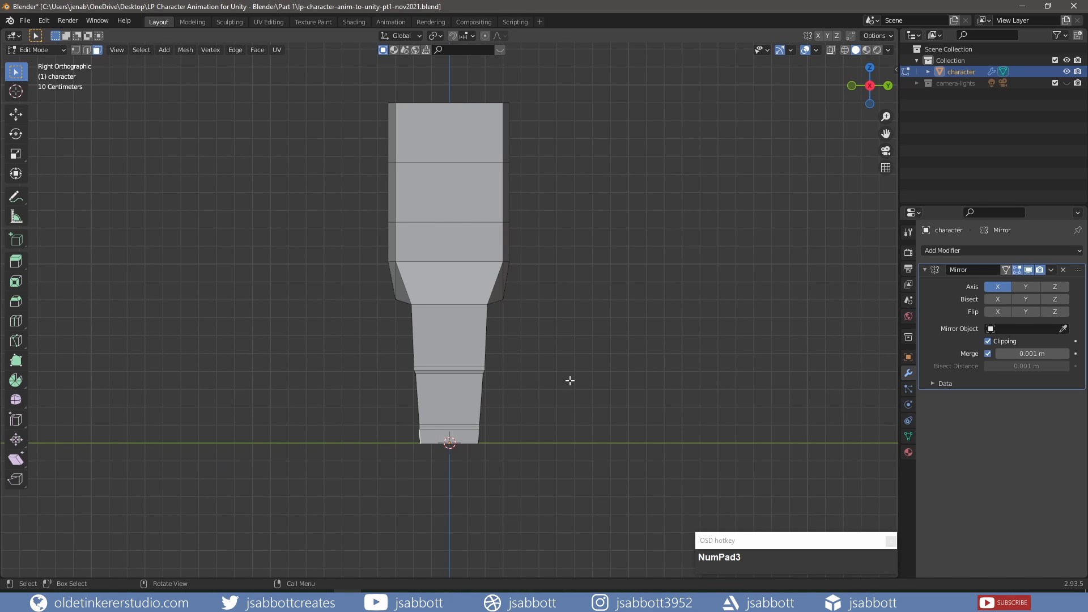
{"action": "key", "text": "g"}
{"action": "key", "text": "y"}
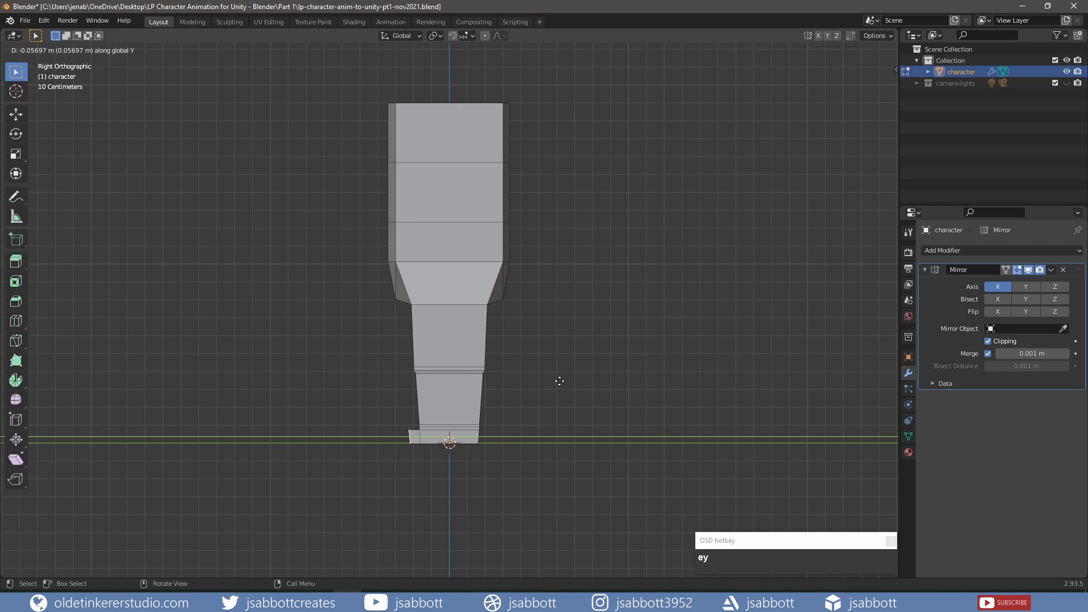
{"action": "left_click", "coordinate": [597, 400]}
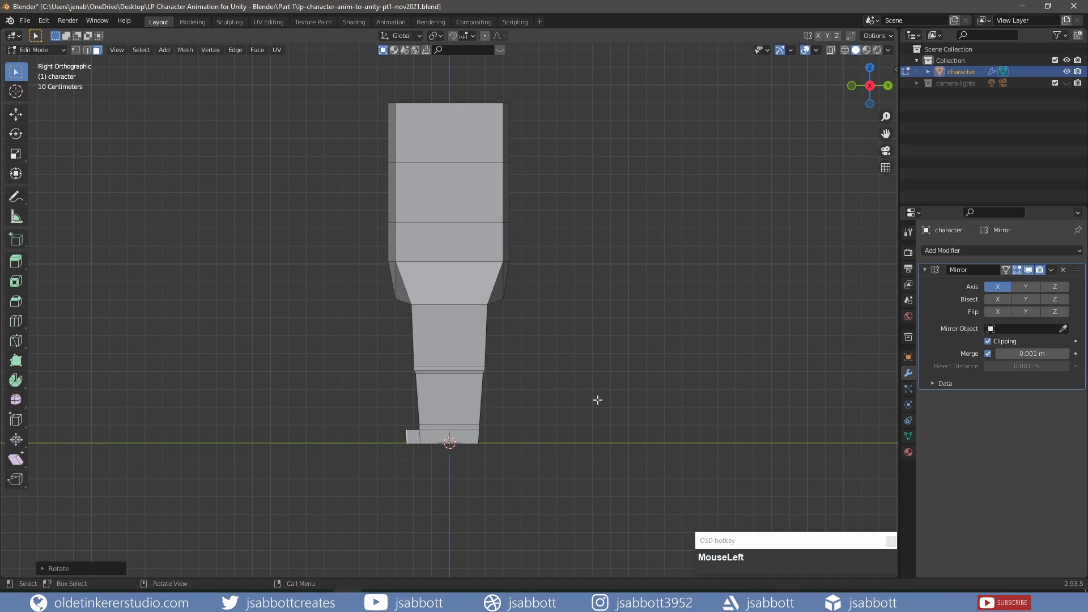
Extrude the front of the foot forward along Y by about 0.16 m as the toe section.
{"action": "key", "text": "e"}
{"action": "key", "text": "y"}
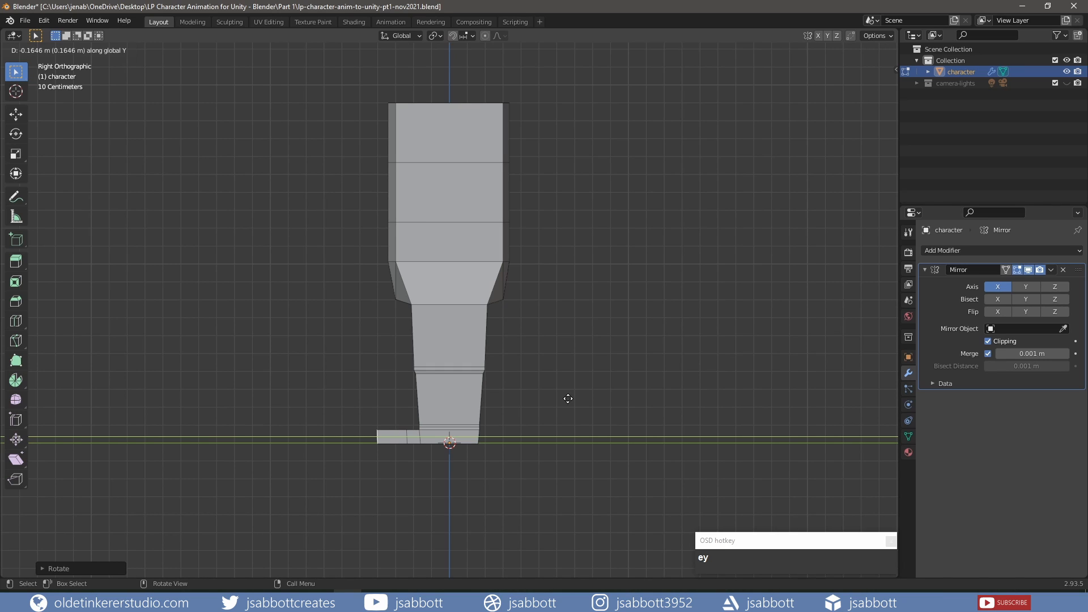
{"action": "left_click", "coordinate": [568, 398]}
{"action": "key", "text": "alt+a"}
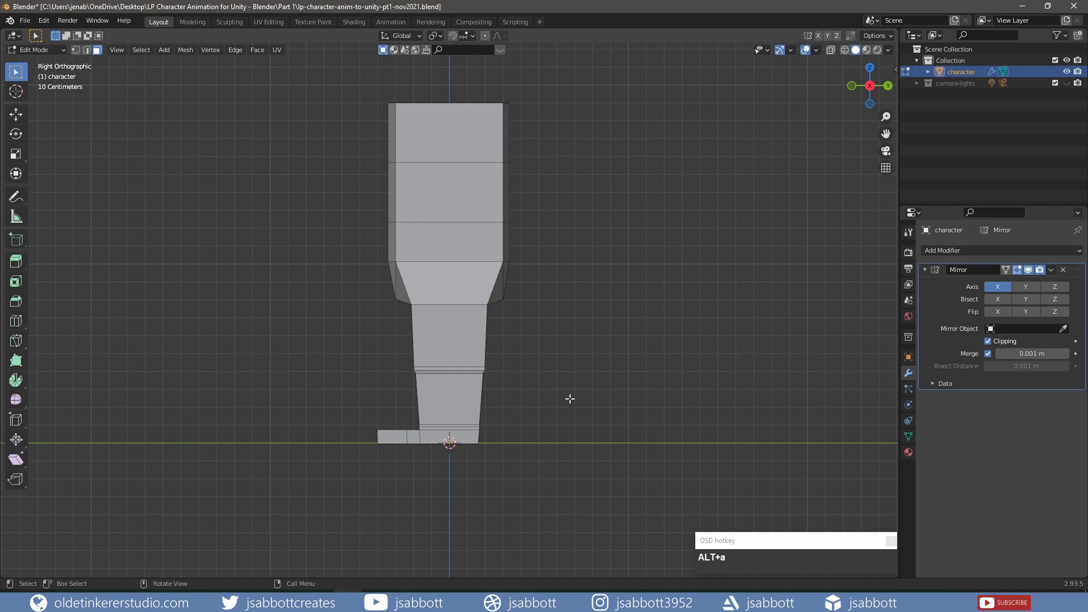
Lower the top front edge of the toe by about 0.04 m along Z.
{"action": "key", "text": "2"}
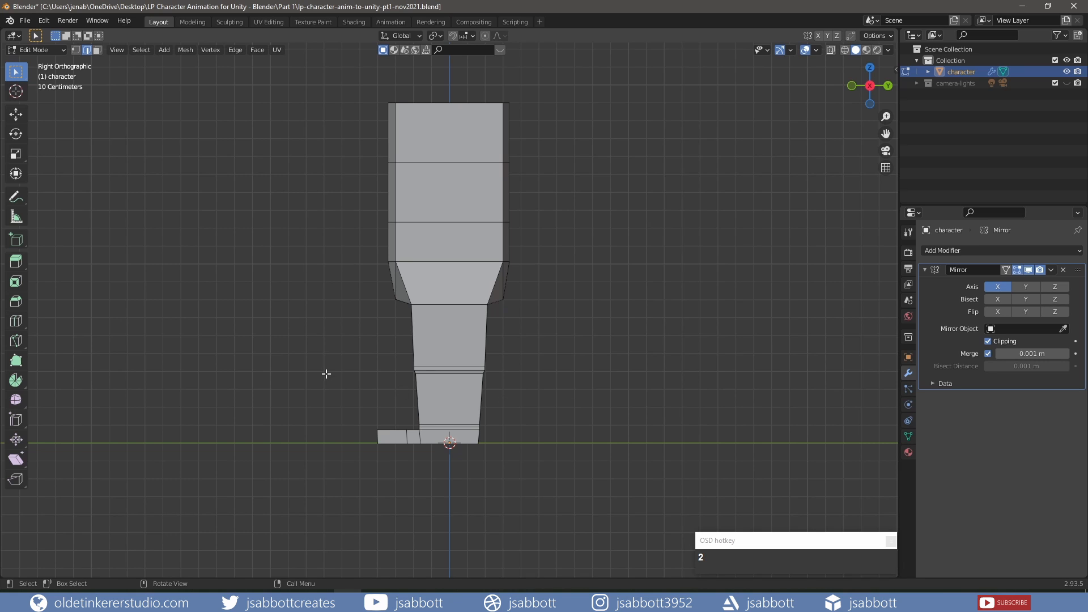
{"action": "middle_click_drag", "start_coordinate": [334, 365], "coordinate": [463, 469]}
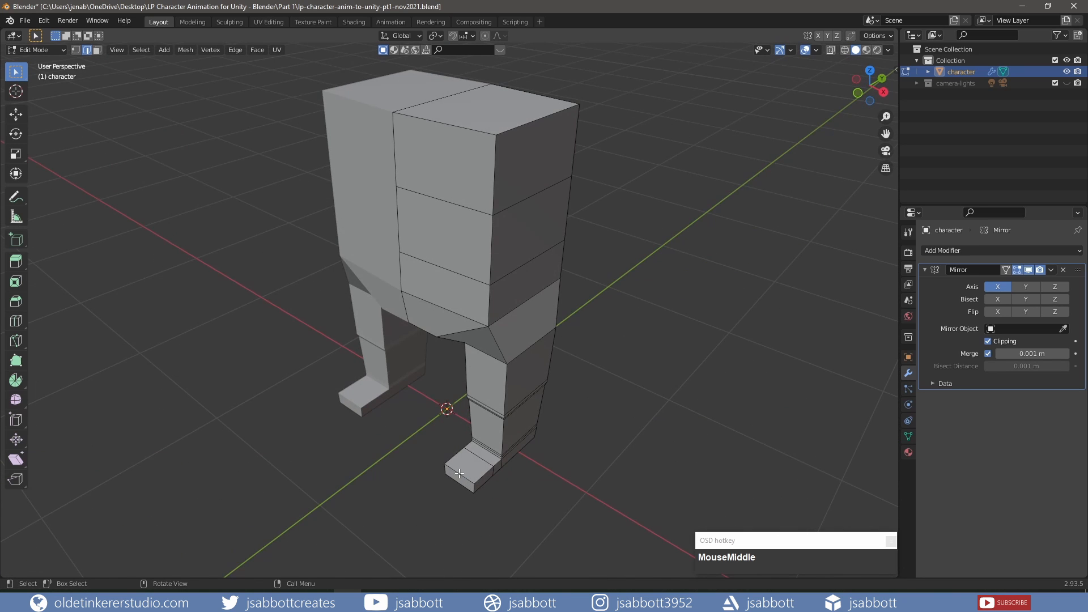
{"action": "key", "text": "KP_3"}
{"action": "key", "text": "g"}
{"action": "key", "text": "z"}
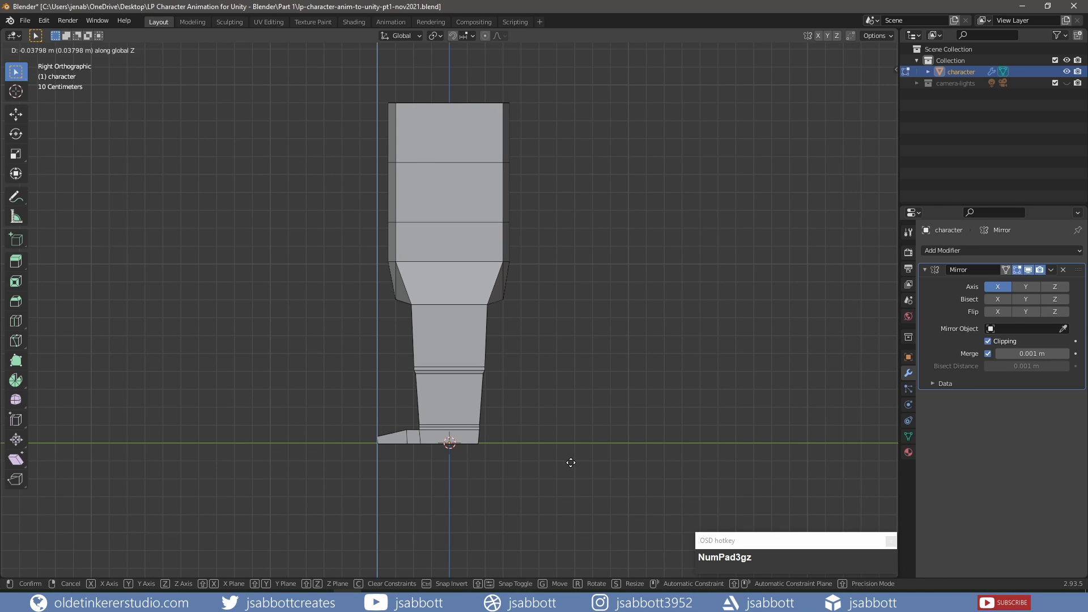
{"action": "left_click", "coordinate": [570, 458]}
Lower the top edge between foot and toe section slightly along Z for an even slope to the toe tip.
{"action": "middle_click_drag", "start_coordinate": [570, 458], "coordinate": [425, 455]}
{"action": "left_click", "coordinate": [426, 459]}
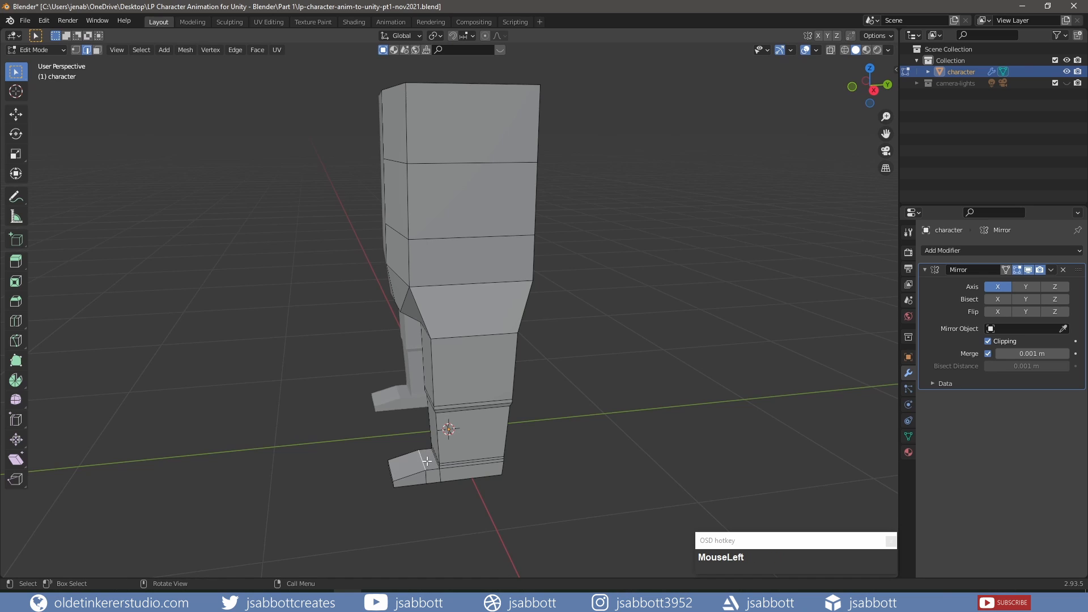
{"action": "key", "text": "KP_3"}
{"action": "key", "text": "g"}
{"action": "key", "text": "z"}
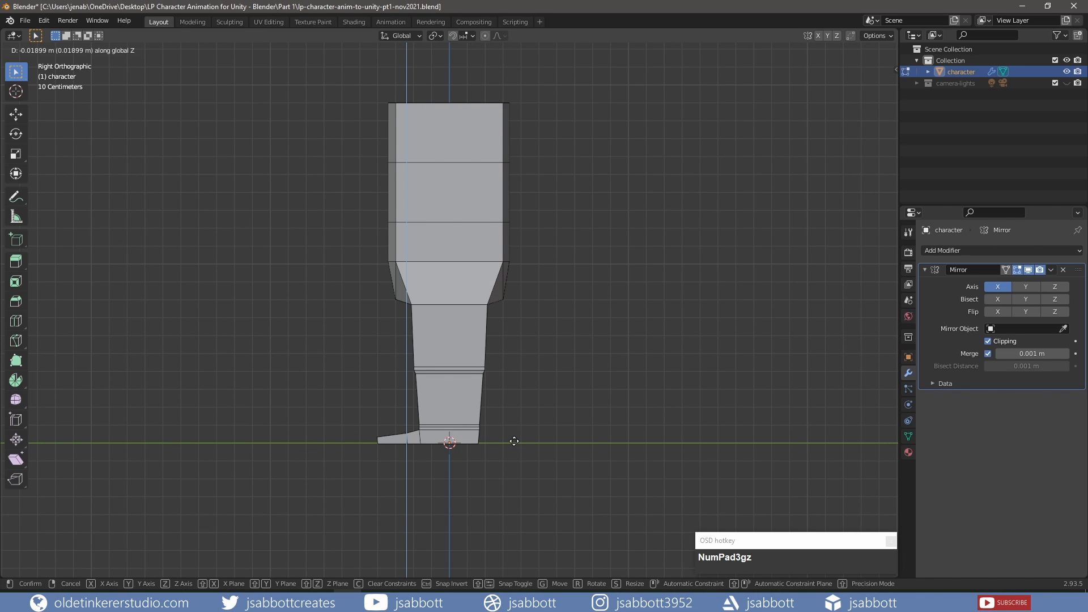
{"action": "key", "text": "shift"}
{"action": "left_click", "coordinate": [515, 451]}
Add an edge loop on each side of the toe joint loop with Offset Edge Slide.
{"action": "scroll", "coordinate": [515, 453], "scroll_direction": "up", "scroll_amount": 3}
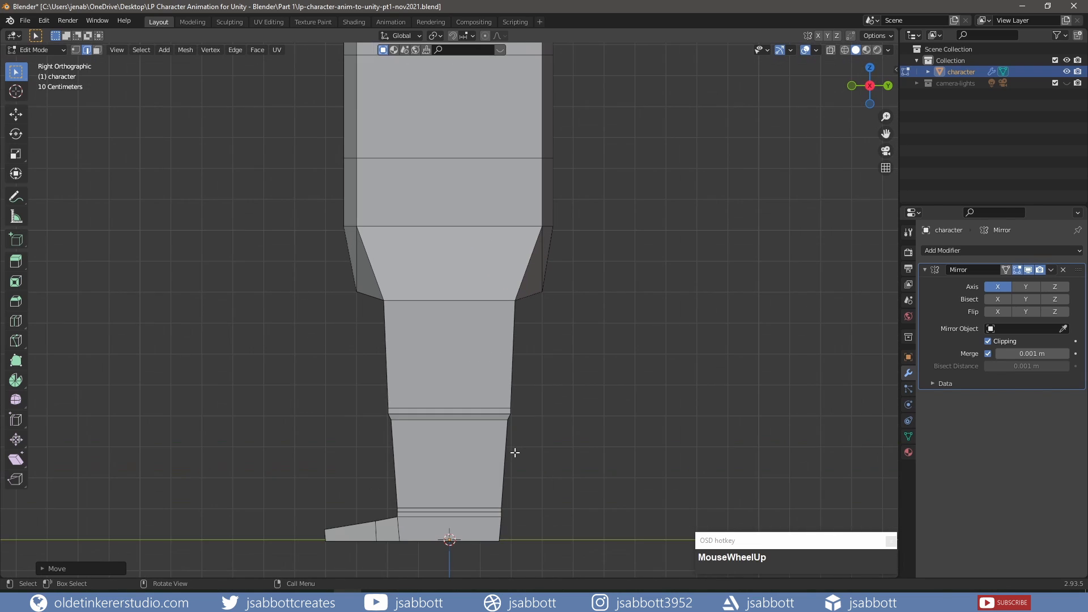
{"action": "middle_click_drag", "start_coordinate": [515, 451], "coordinate": [512, 327], "text": "shift"}
{"action": "left_click", "coordinate": [421, 392], "text": "alt"}
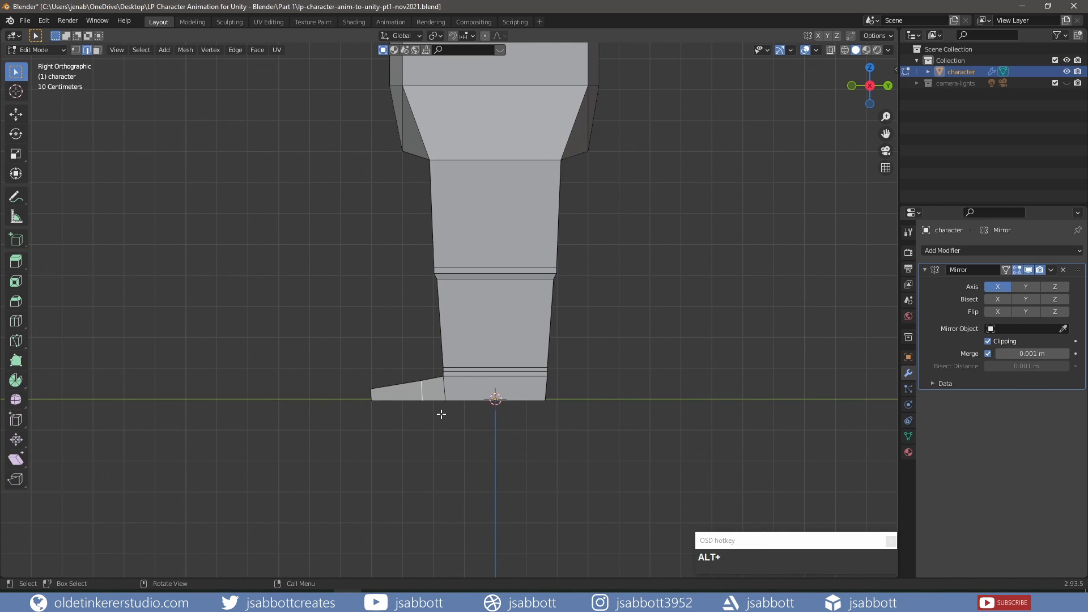
{"action": "key", "text": "g"}
{"action": "key", "text": "g"}
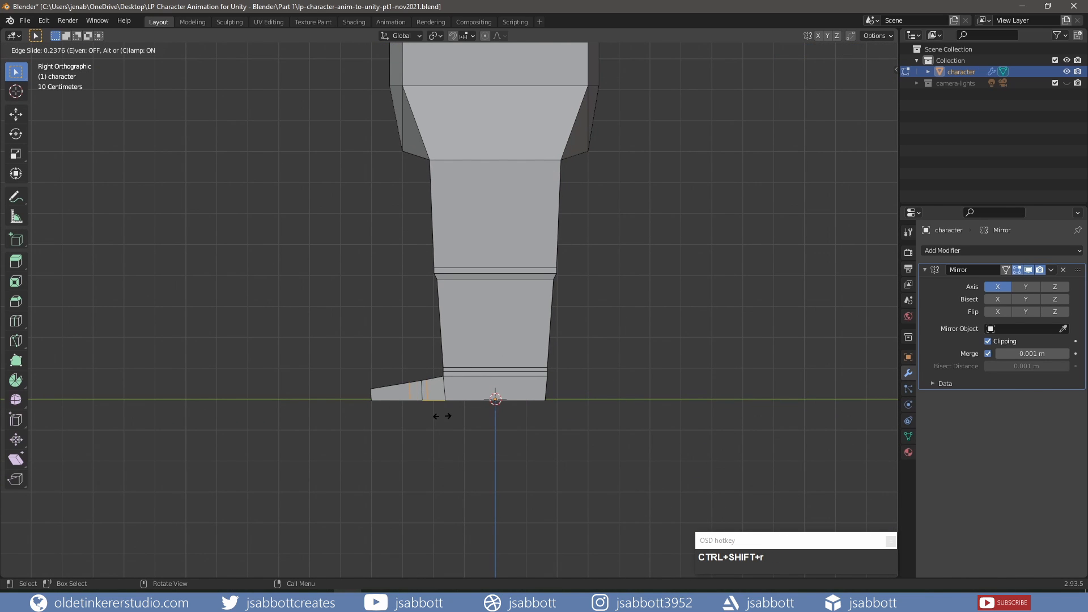
{"action": "left_click", "coordinate": [433, 415]}
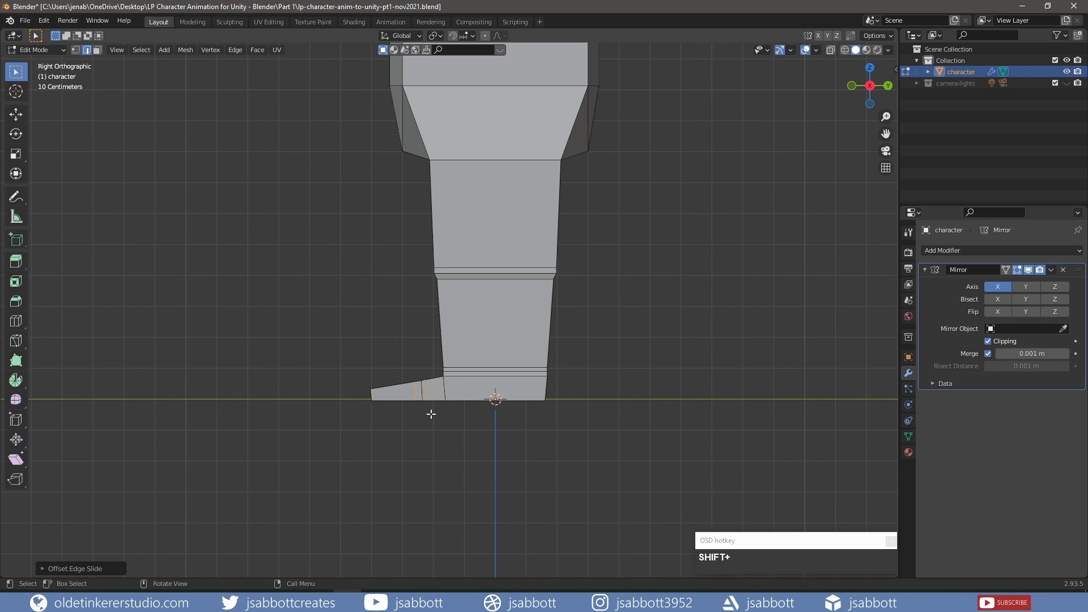
Slide the front toe-joint edge loop back, closer to the middle loop.
{"action": "left_click", "coordinate": [419, 397], "text": "alt"}
{"action": "left_click", "coordinate": [413, 393], "text": "alt"}
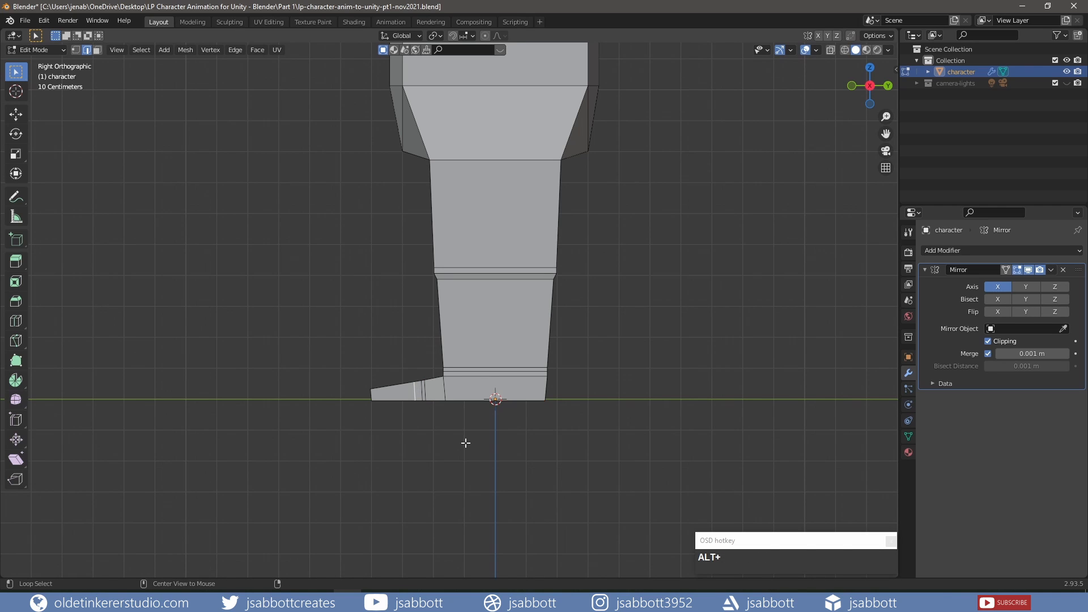
{"action": "key", "text": "g"}
{"action": "key", "text": "g"}
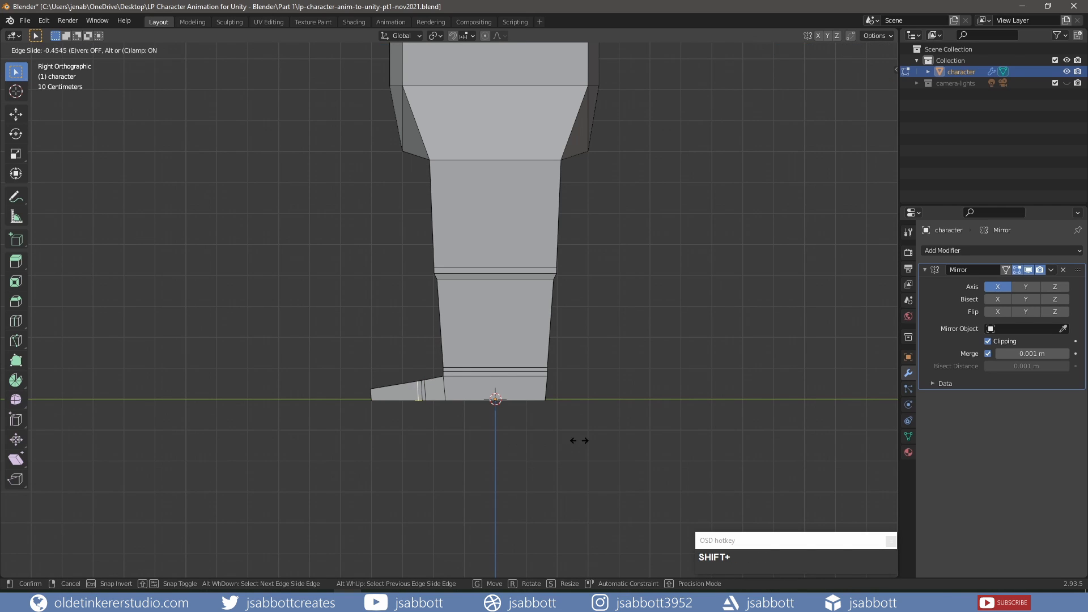
{"action": "left_click", "coordinate": [607, 443]}
{"action": "key", "text": "alt+a"}
Select both thin face loops at the knee and move them slightly forward along Y.
{"action": "left_click", "coordinate": [549, 273], "text": "alt"}
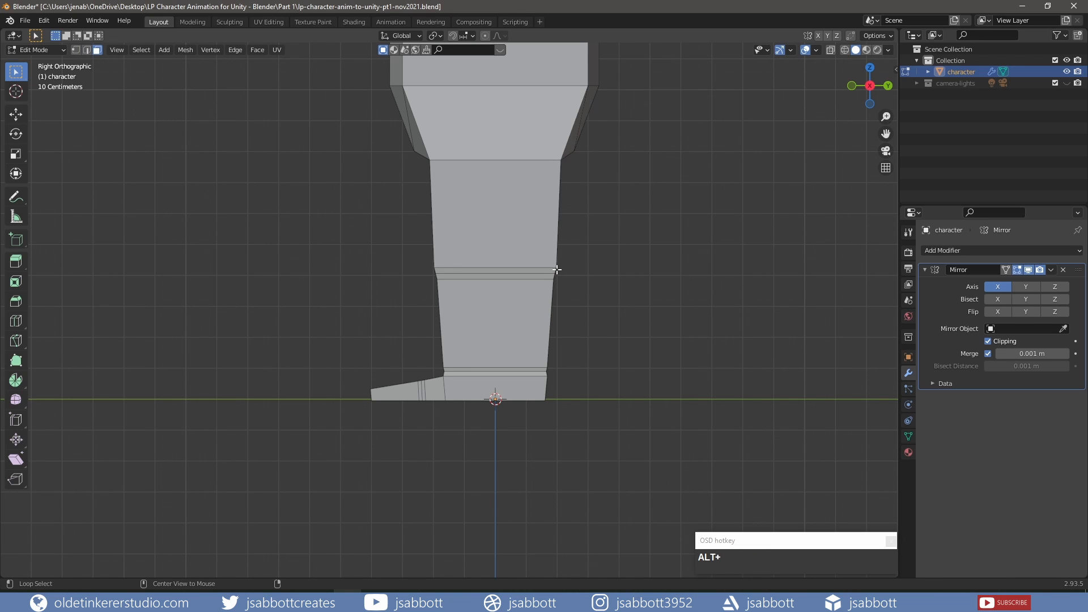
{"action": "left_click", "coordinate": [556, 271], "text": "alt+shift"}
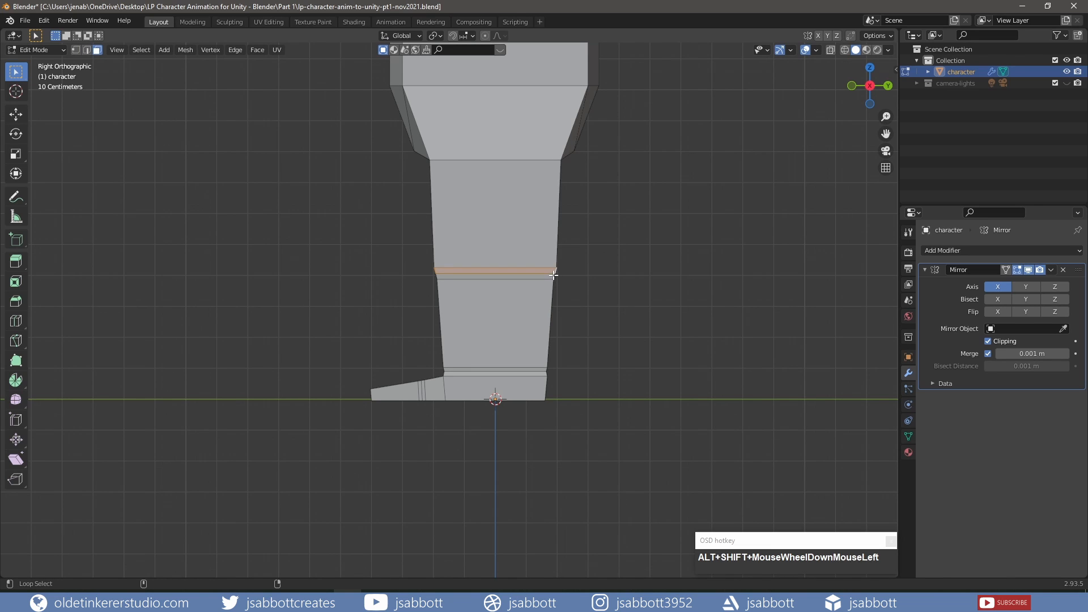
{"action": "key", "text": "g"}
{"action": "key", "text": "y"}
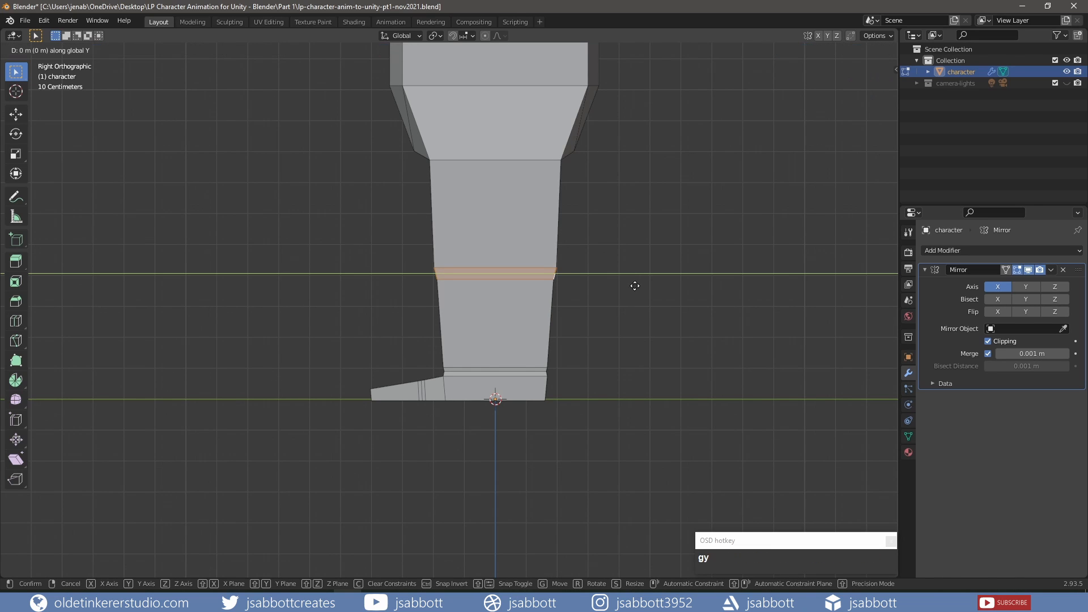
{"action": "key", "text": "shift"}
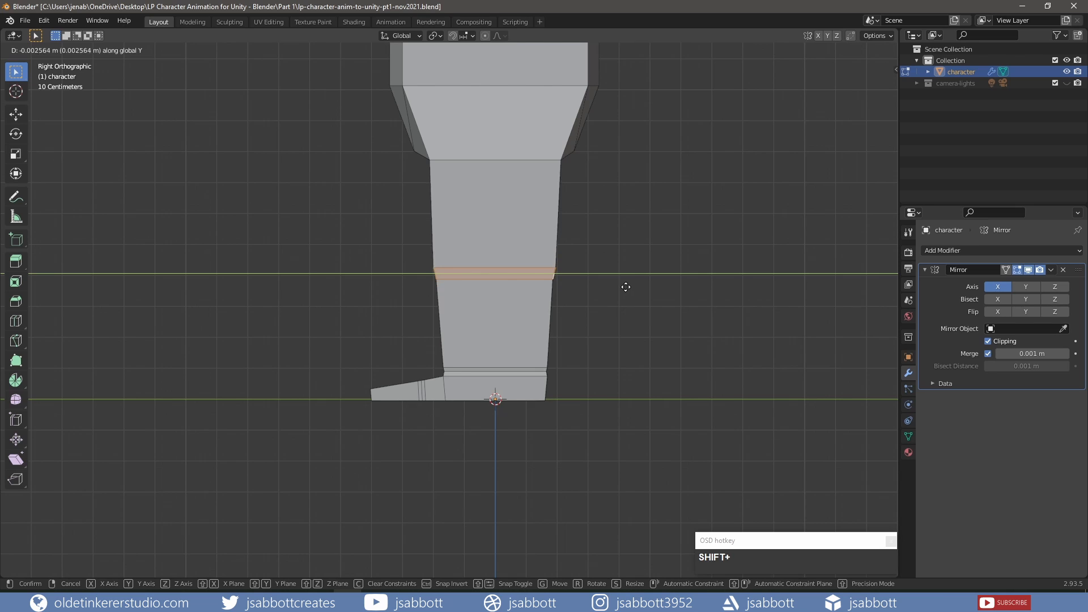
{"action": "left_click", "coordinate": [585, 291]}
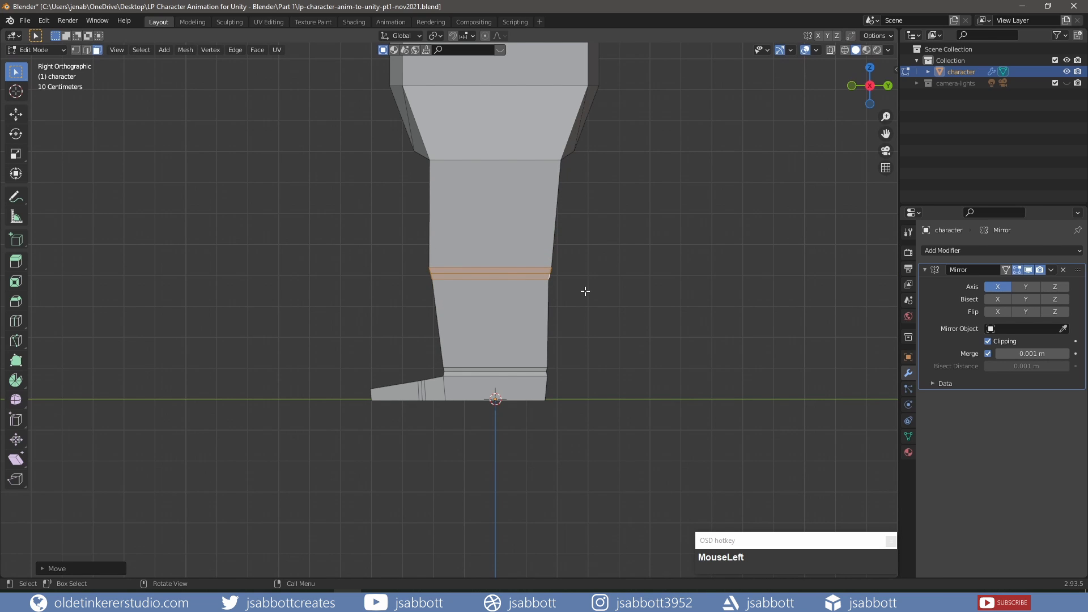
Extrude the upper side face of the torso outward along X by about 0.07 m and scale it to about 0.8 for the shoulder.
{"action": "middle_click_drag", "start_coordinate": [585, 291], "coordinate": [495, 295]}
{"action": "left_click", "coordinate": [483, 292]}
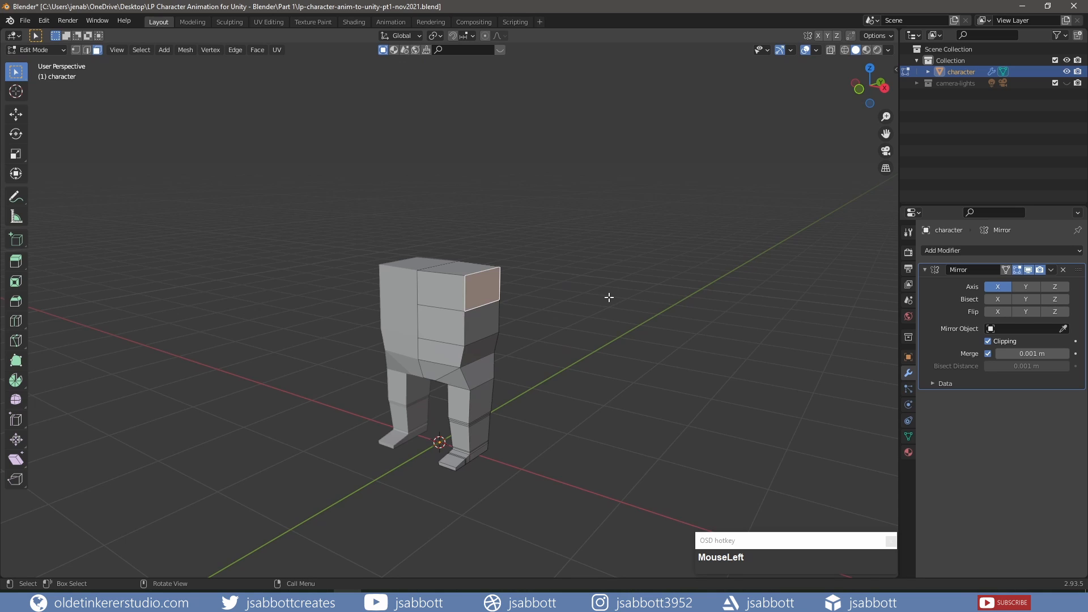
{"action": "key", "text": "KP_1"}
{"action": "key", "text": "e"}
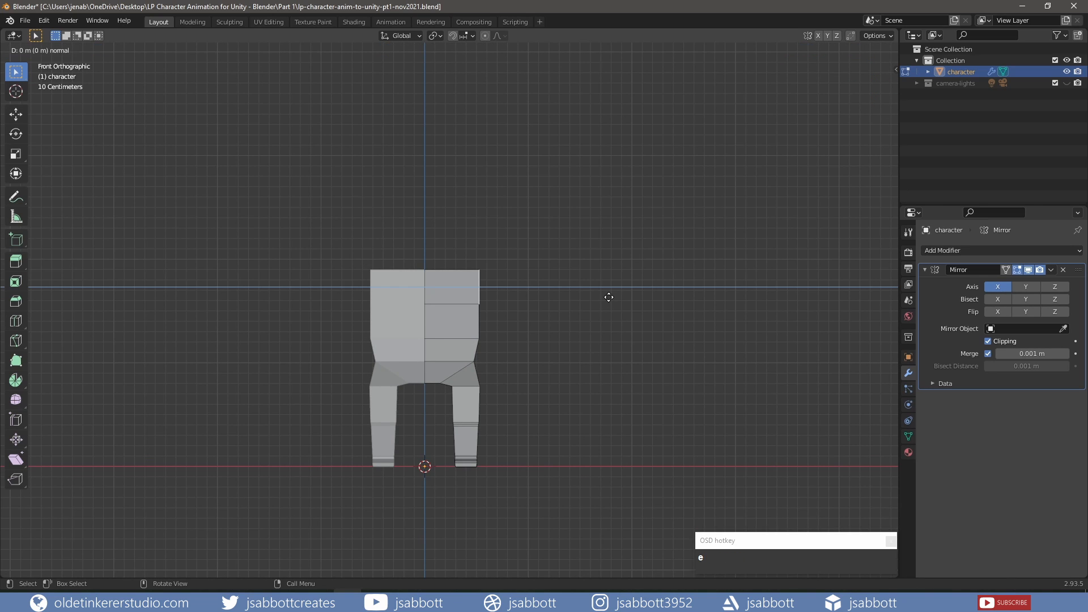
{"action": "key", "text": "x"}
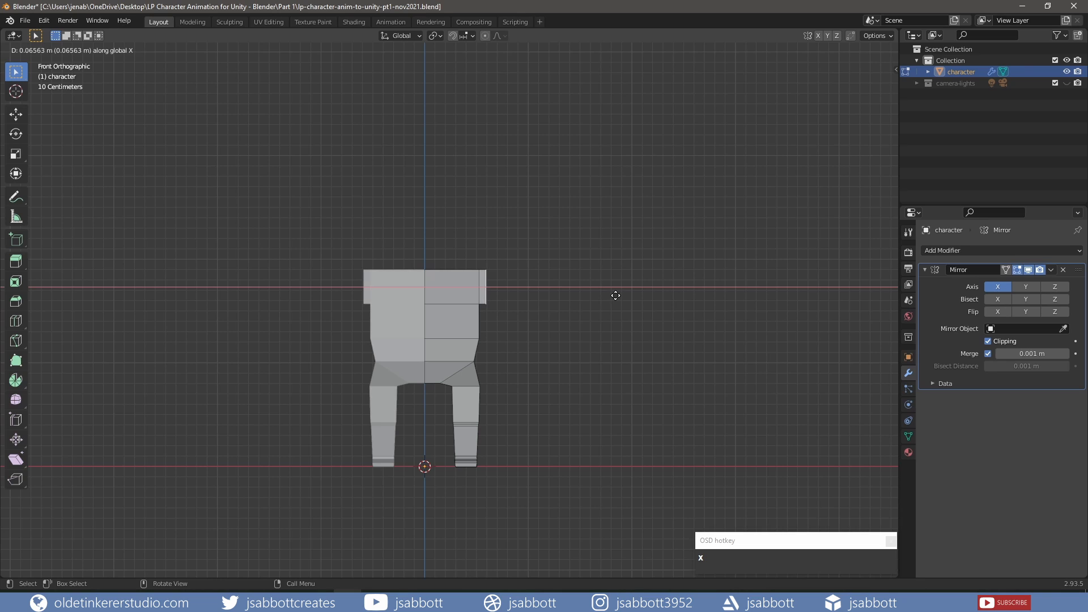
{"action": "left_click", "coordinate": [616, 295]}
{"action": "key", "text": "s"}
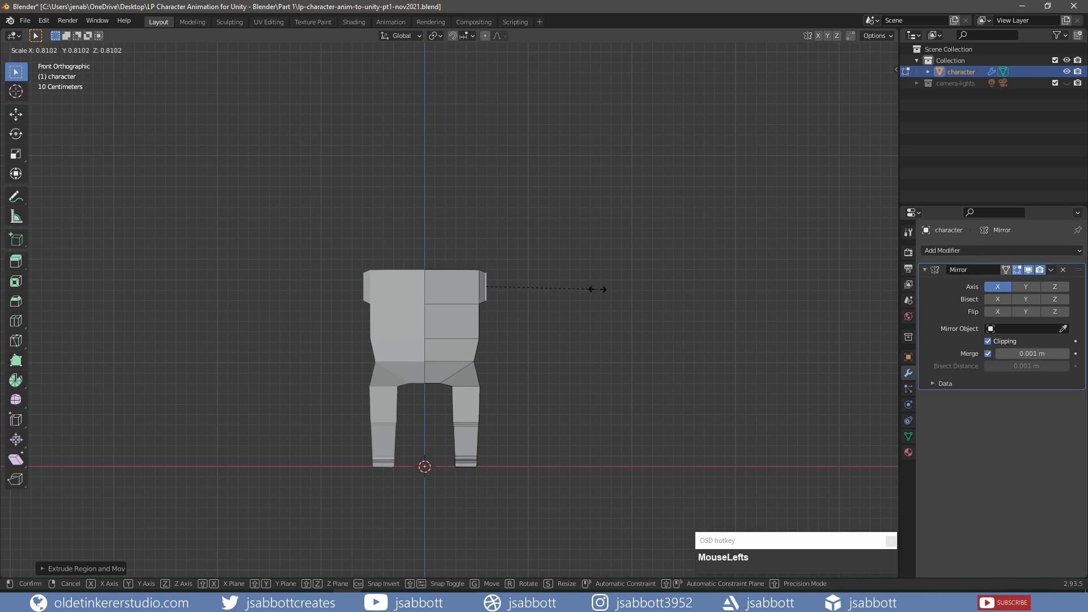
{"action": "left_click", "coordinate": [591, 288]}
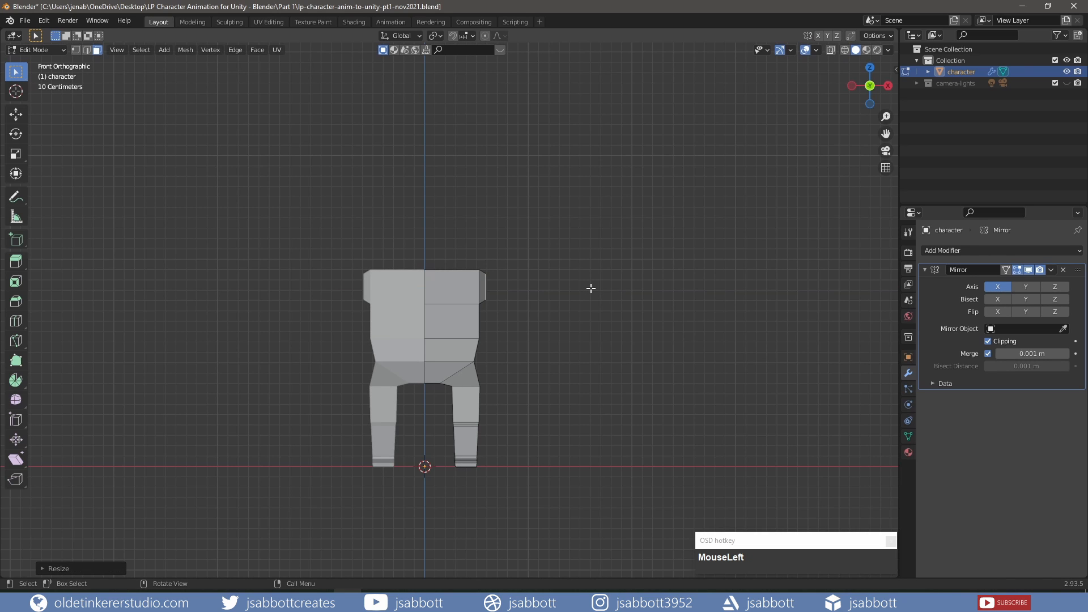
Extrude the upper arm about 0.4 m outward along X and taper its end slightly.
{"action": "key", "text": "e"}
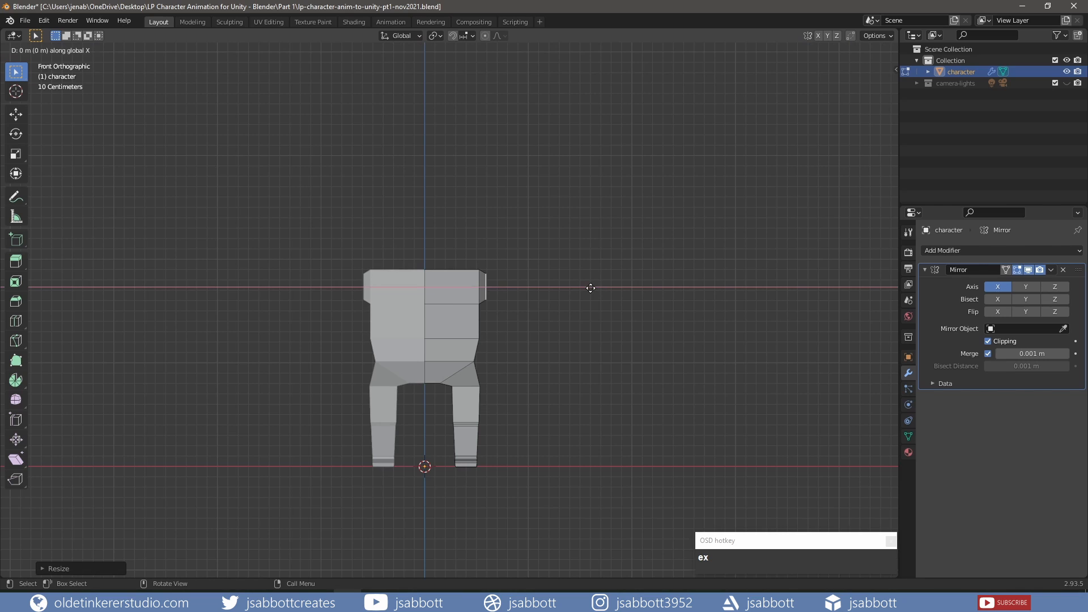
{"action": "key", "text": "x"}
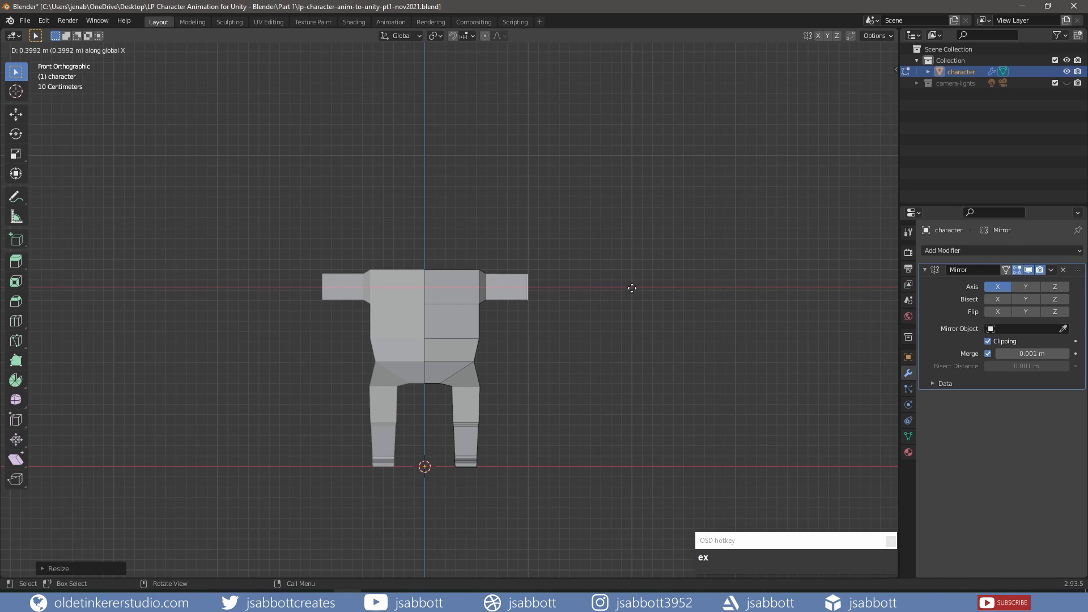
{"action": "left_click", "coordinate": [634, 288]}
{"action": "key", "text": "s"}
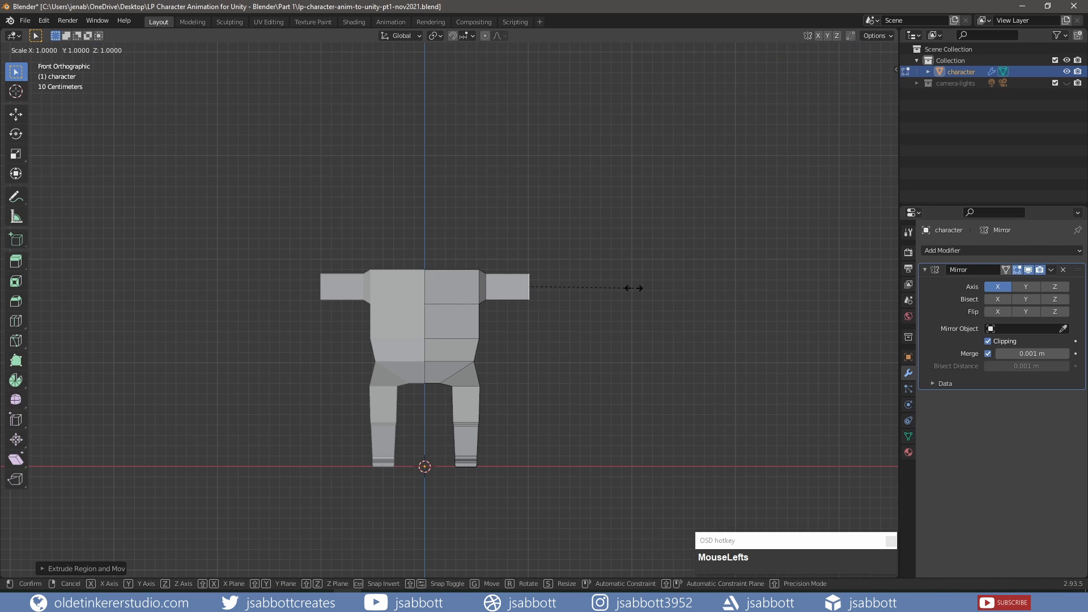
{"action": "left_click", "coordinate": [617, 291]}
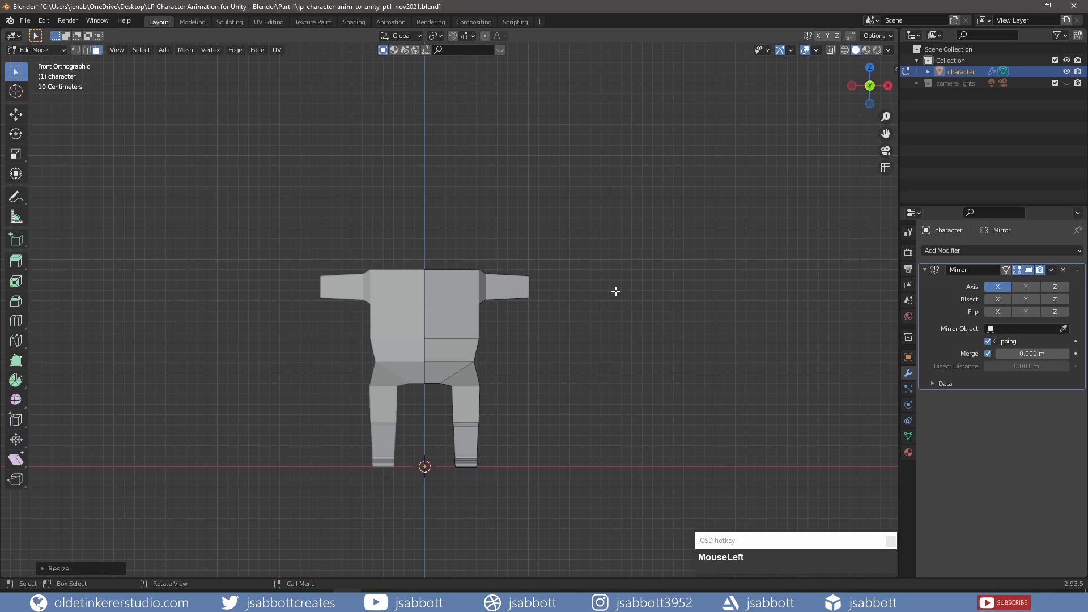
Extrude two thin elbow sections outward along X, each about 0.02 to 0.03 m, and scale the end face to about 0.93.
{"action": "key", "text": "e"}
{"action": "key", "text": "x"}
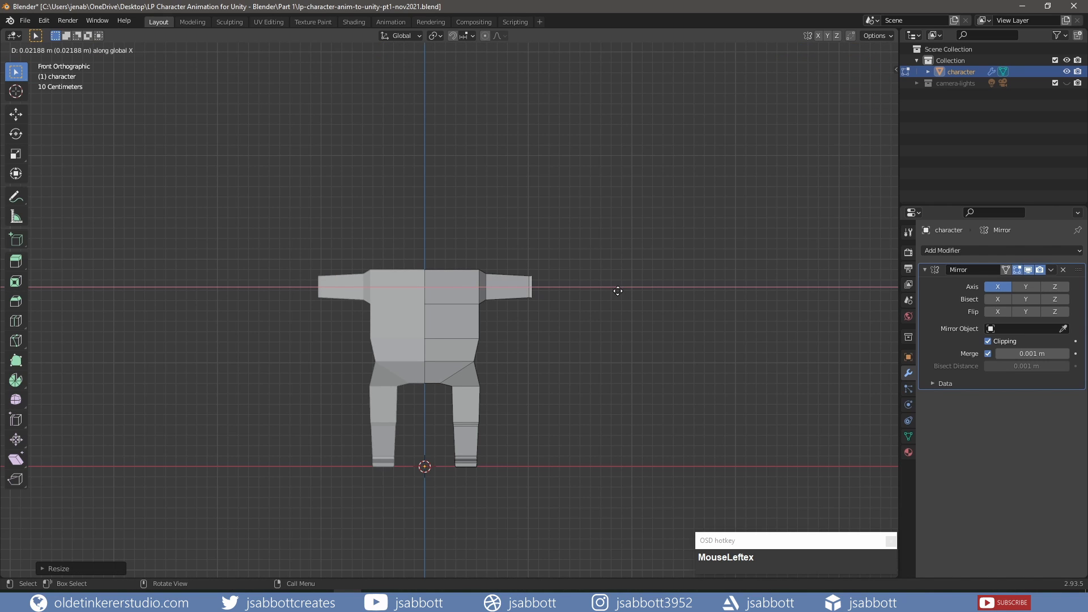
{"action": "left_click", "coordinate": [618, 291]}
{"action": "key", "text": "e"}
{"action": "key", "text": "x"}
{"action": "left_click", "coordinate": [623, 289]}
{"action": "key", "text": "s"}
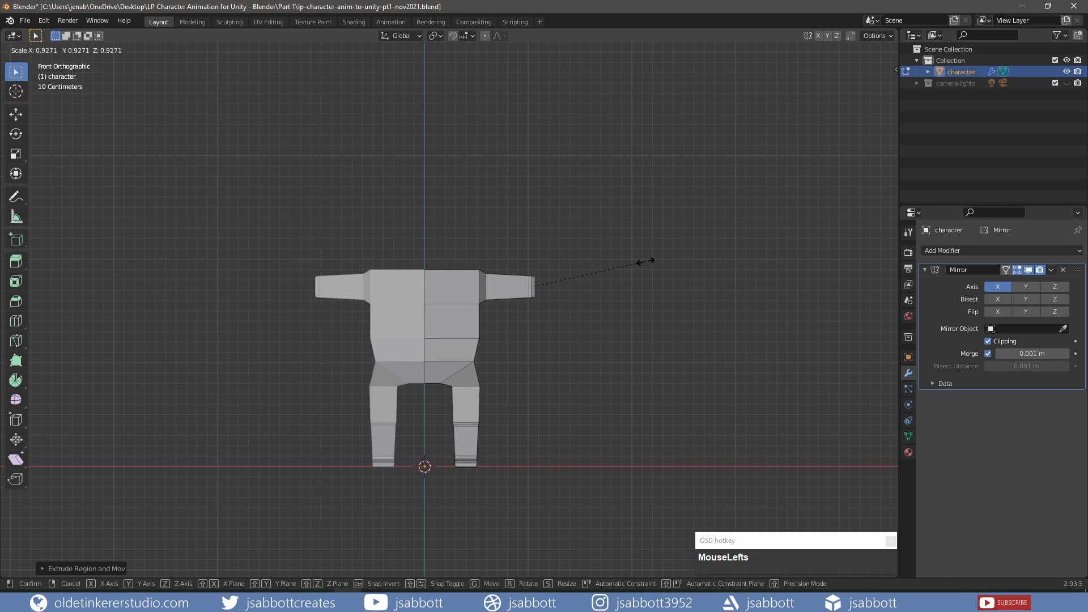
{"action": "left_click", "coordinate": [646, 261]}
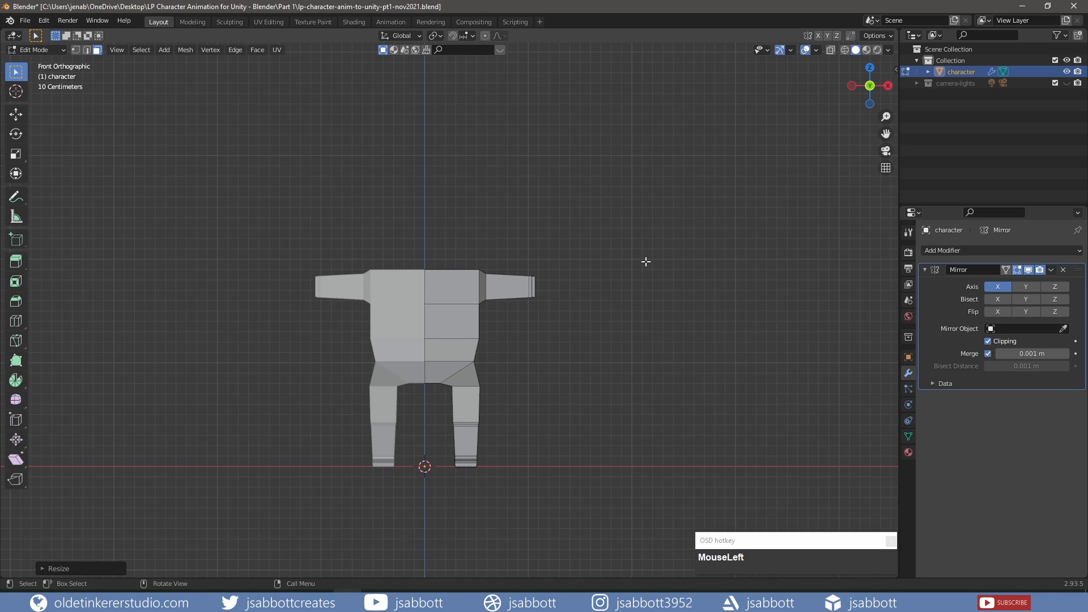
Extrude the forearm about 0.5 m outward along X from the elbow and scale its end face to about 0.8.
{"action": "key", "text": "e"}
{"action": "key", "text": "x"}
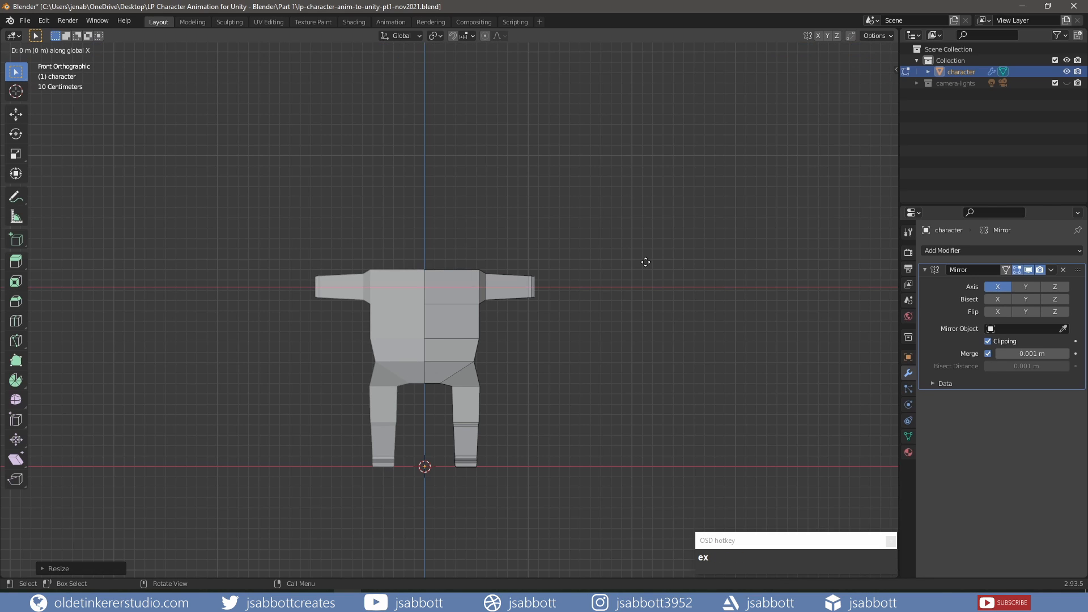
{"action": "left_click", "coordinate": [700, 260]}
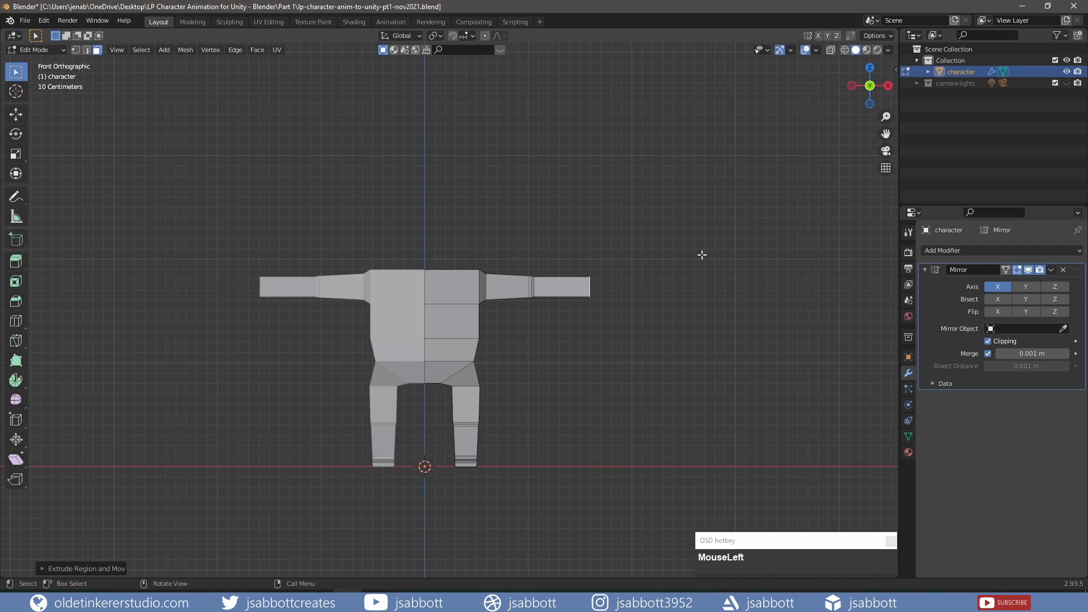
{"action": "key", "text": "s"}
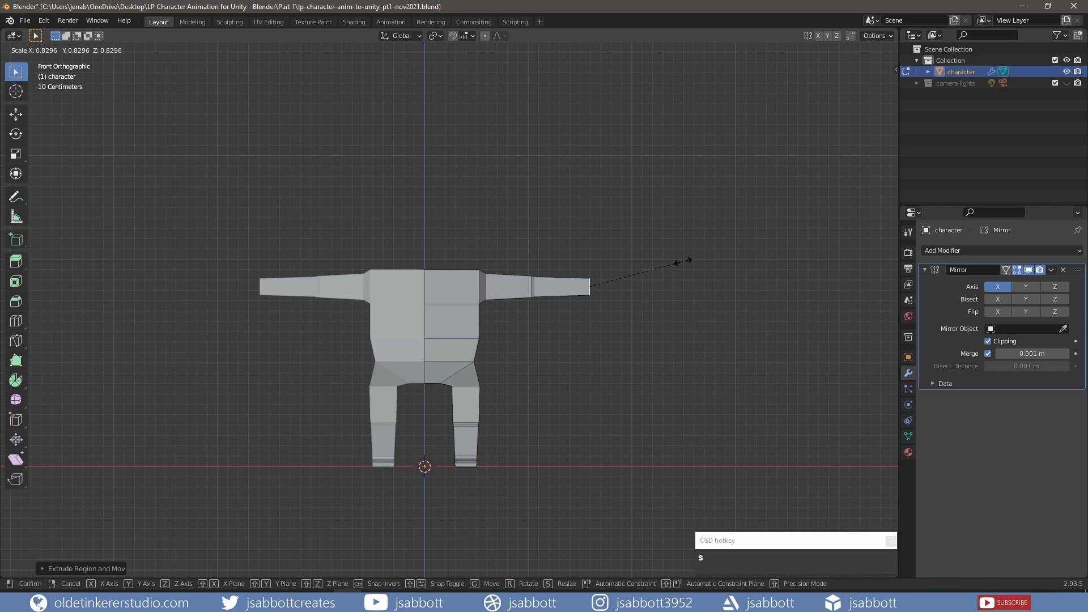
{"action": "left_click", "coordinate": [679, 262]}
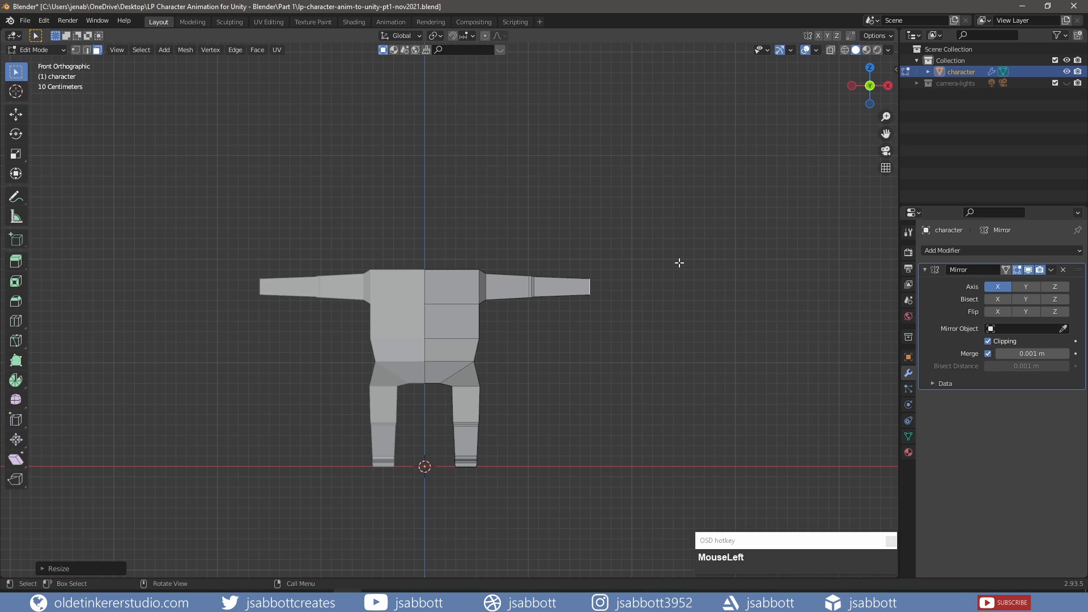
Extrude a thin wrist section slightly outward along X and enlarge its end face to about 1.4.
{"action": "key", "text": "e"}
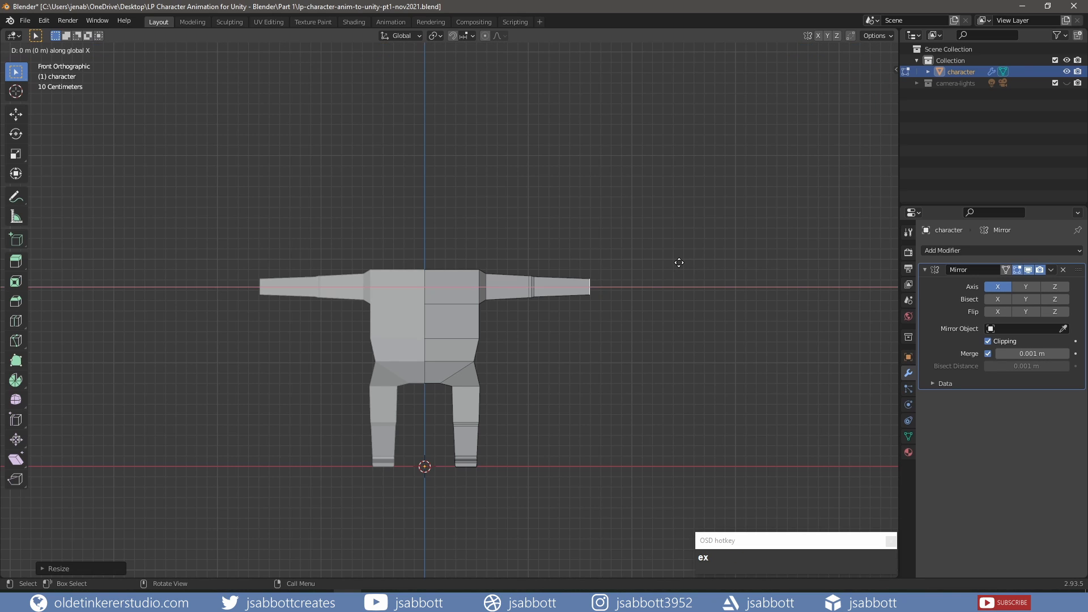
{"action": "key", "text": "x"}
{"action": "left_click", "coordinate": [681, 262]}
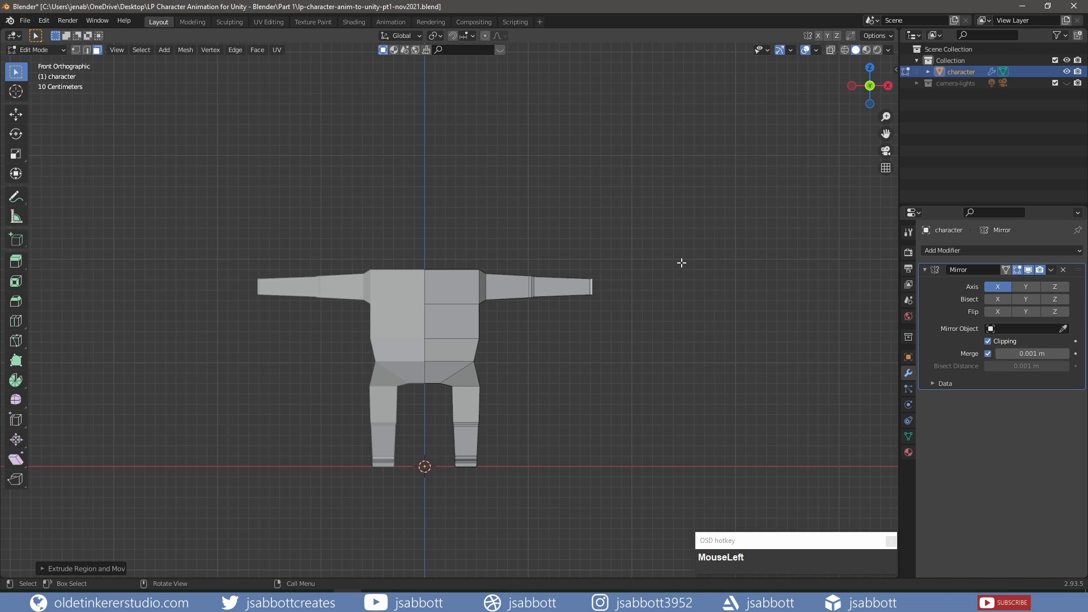
{"action": "key", "text": "s"}
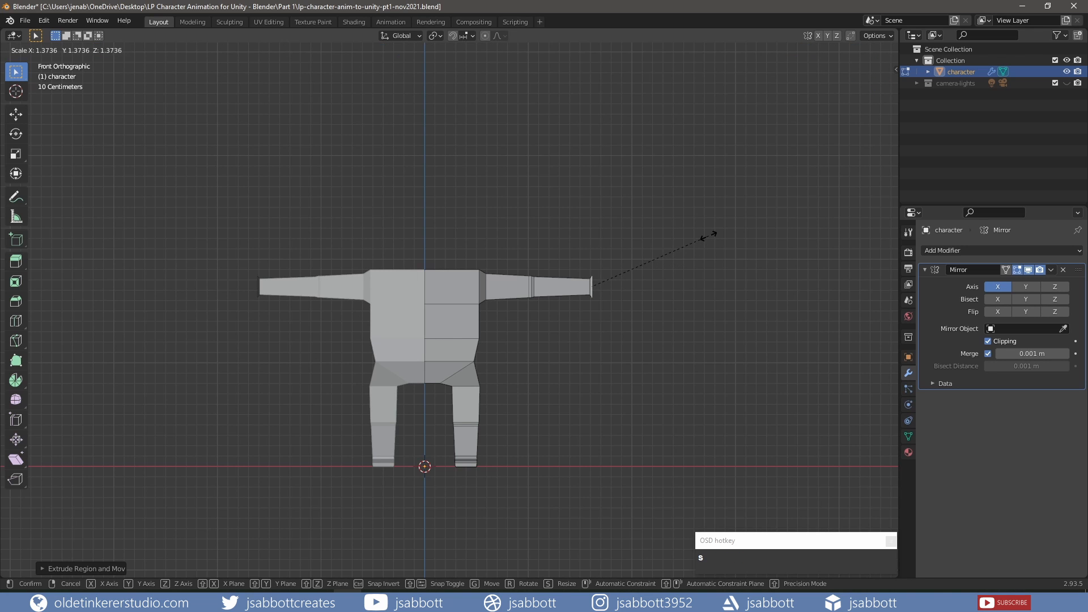
{"action": "left_click", "coordinate": [683, 246]}
Narrow the wrist's end face along Y to about 0.57.
{"action": "middle_click_drag", "start_coordinate": [683, 245], "coordinate": [604, 263]}
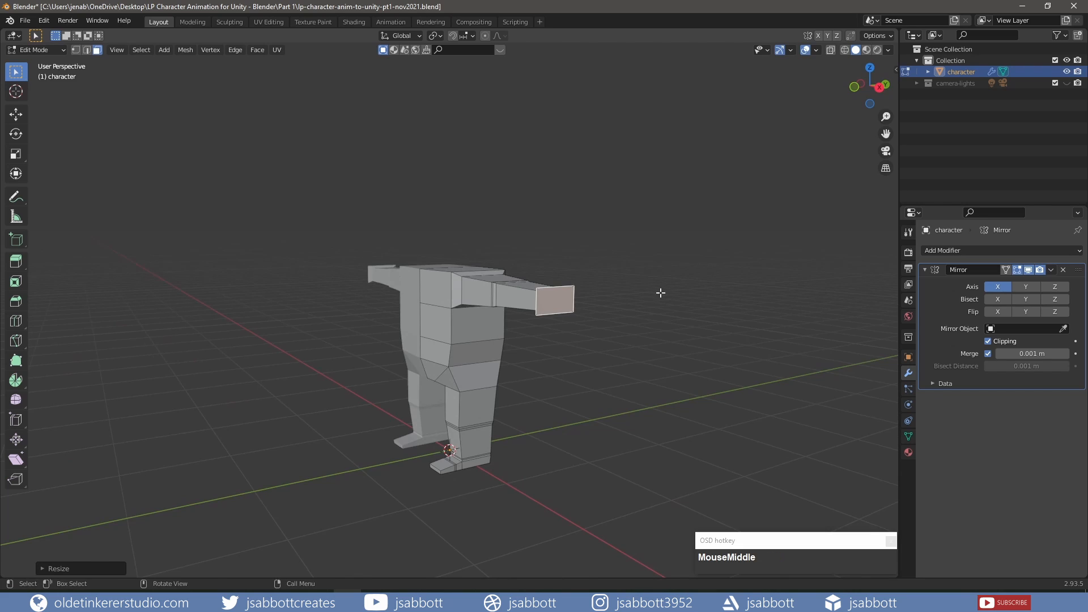
{"action": "key", "text": "s"}
{"action": "key", "text": "y"}
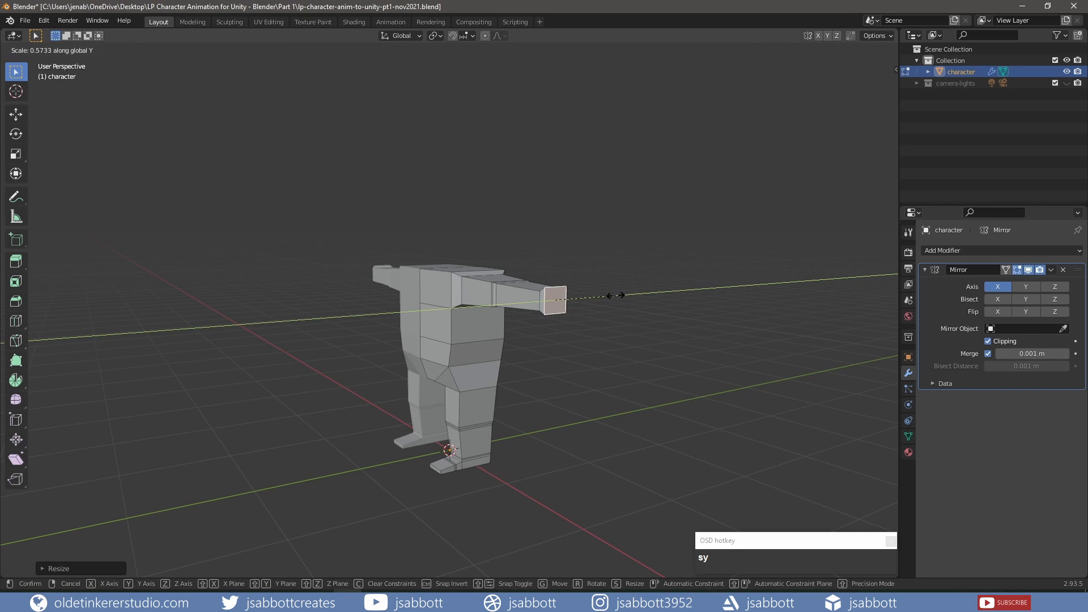
{"action": "left_click", "coordinate": [615, 295]}
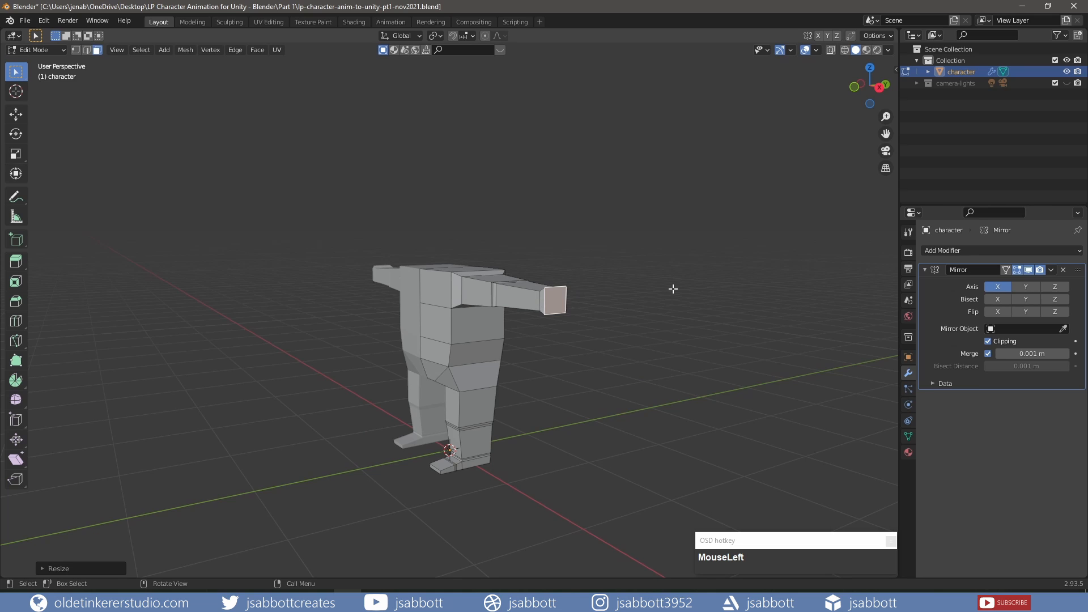
Extrude the hand about 0.26 m outward along X and flatten its end face along Z into a tapered tip.
{"action": "key", "text": "KP_1"}
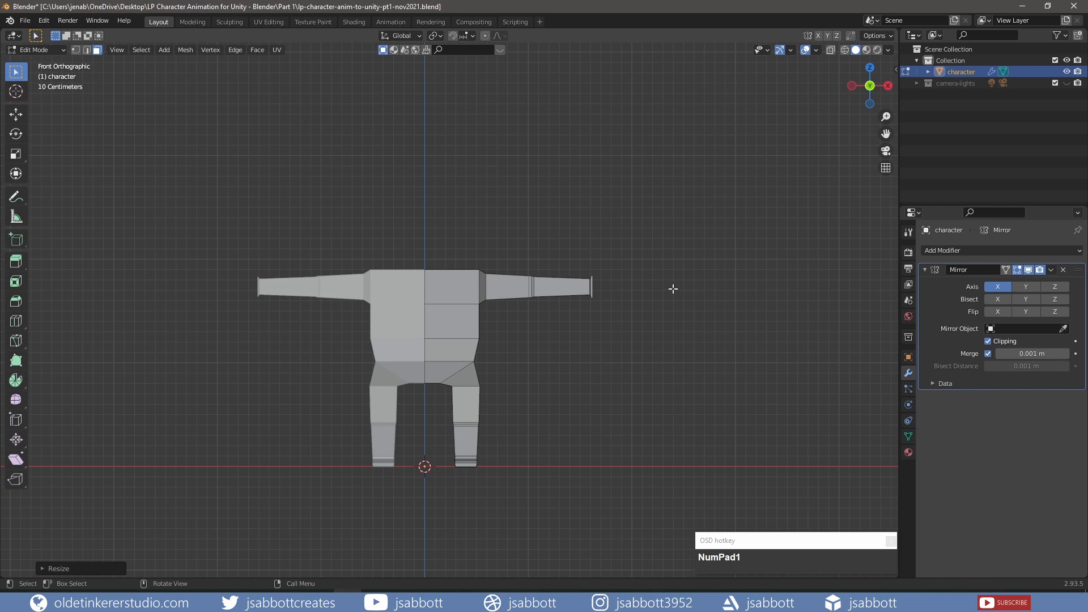
{"action": "key", "text": "e"}
{"action": "key", "text": "x"}
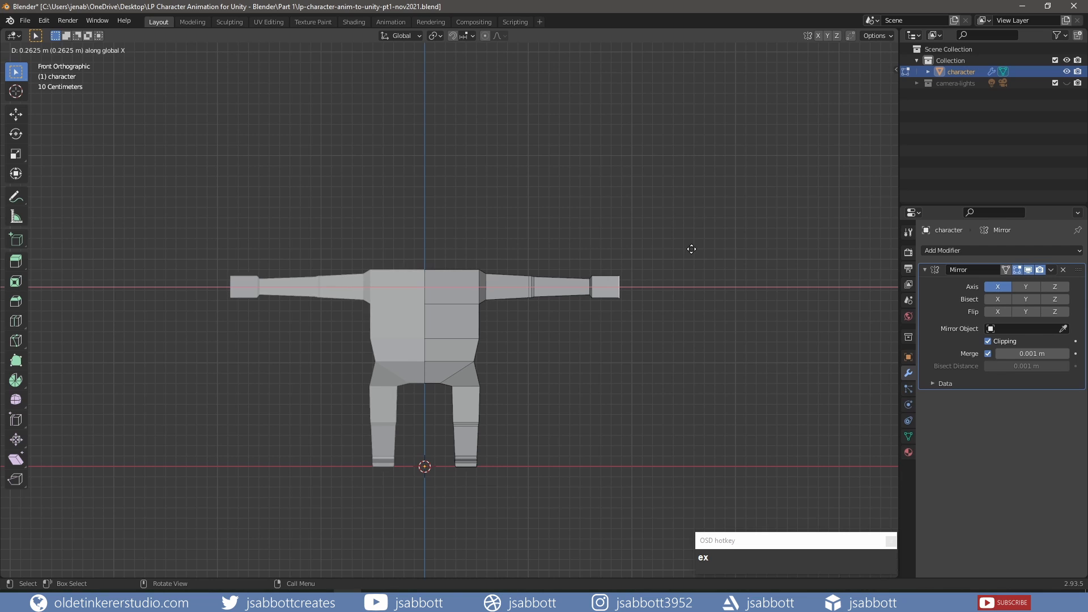
{"action": "left_click", "coordinate": [691, 249]}
{"action": "middle_click_drag", "start_coordinate": [692, 249], "coordinate": [634, 272]}
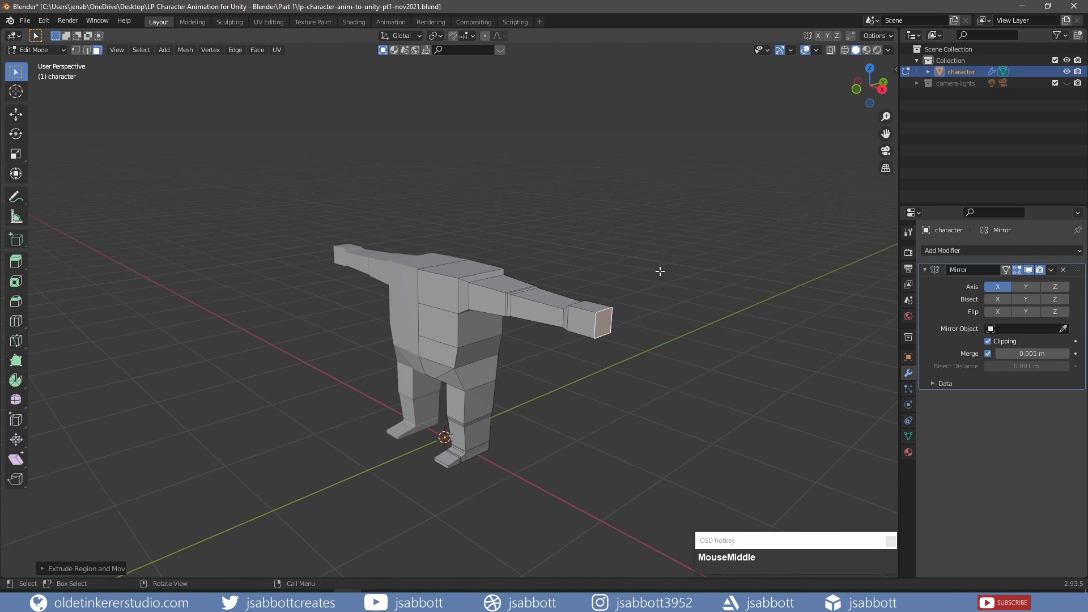
{"action": "key", "text": "s"}
{"action": "key", "text": "z"}
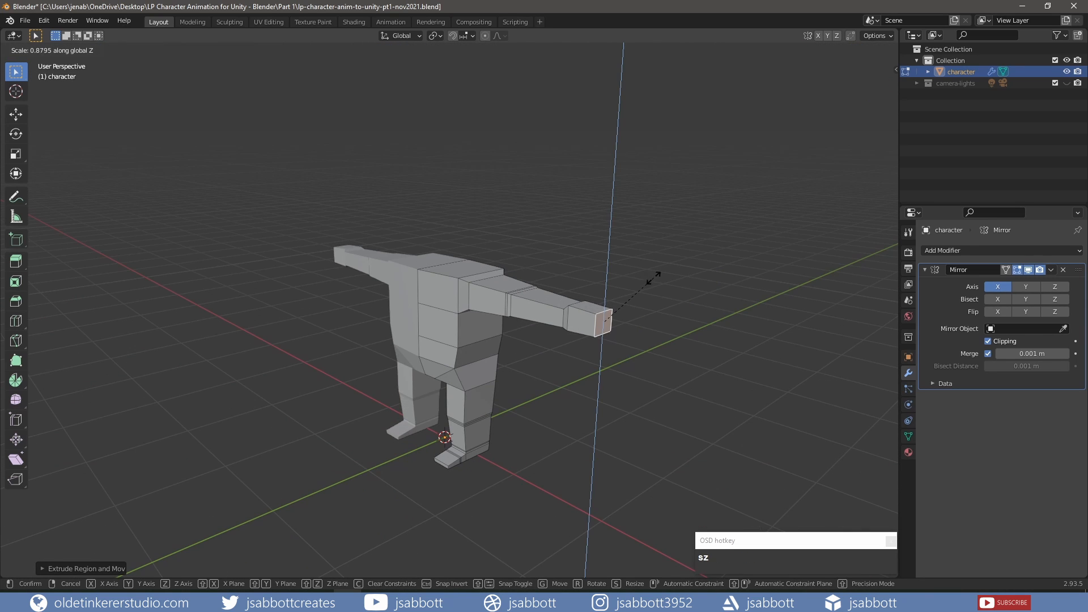
{"action": "left_click", "coordinate": [618, 309]}
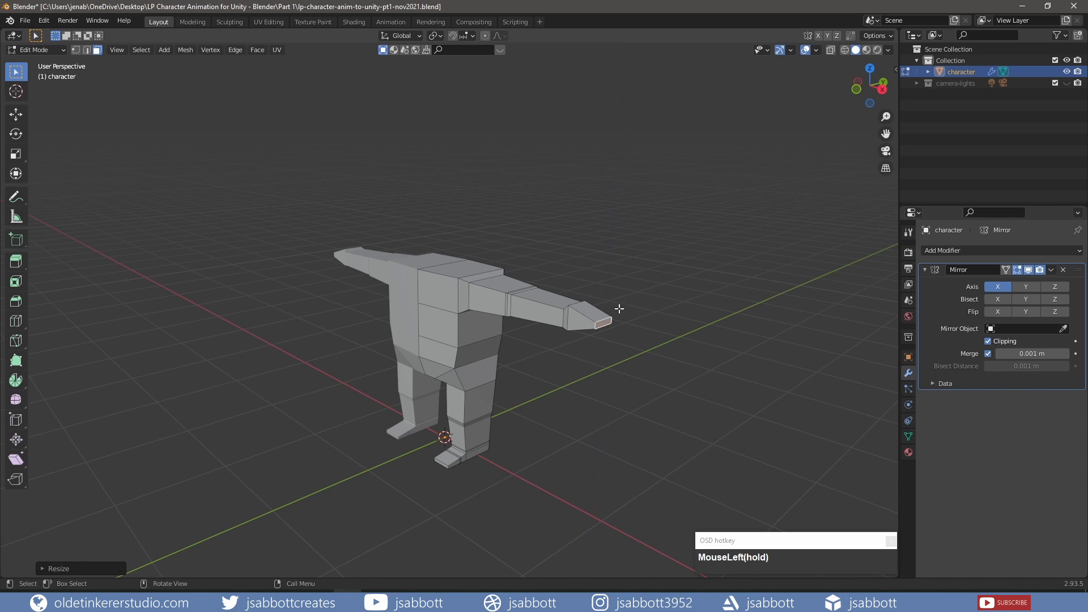
Select both thin face loops at the elbow and move them slightly backward along Y.
{"action": "middle_click_drag", "start_coordinate": [536, 287], "coordinate": [583, 290]}
{"action": "key", "text": "KP_7"}
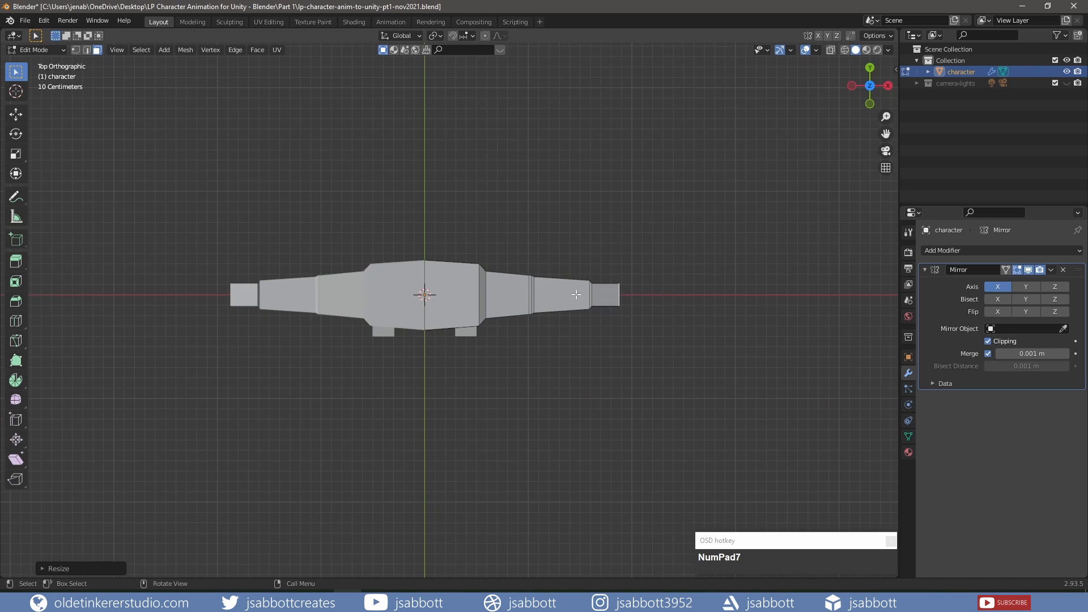
{"action": "scroll", "coordinate": [576, 295], "scroll_direction": "up", "scroll_amount": 4}
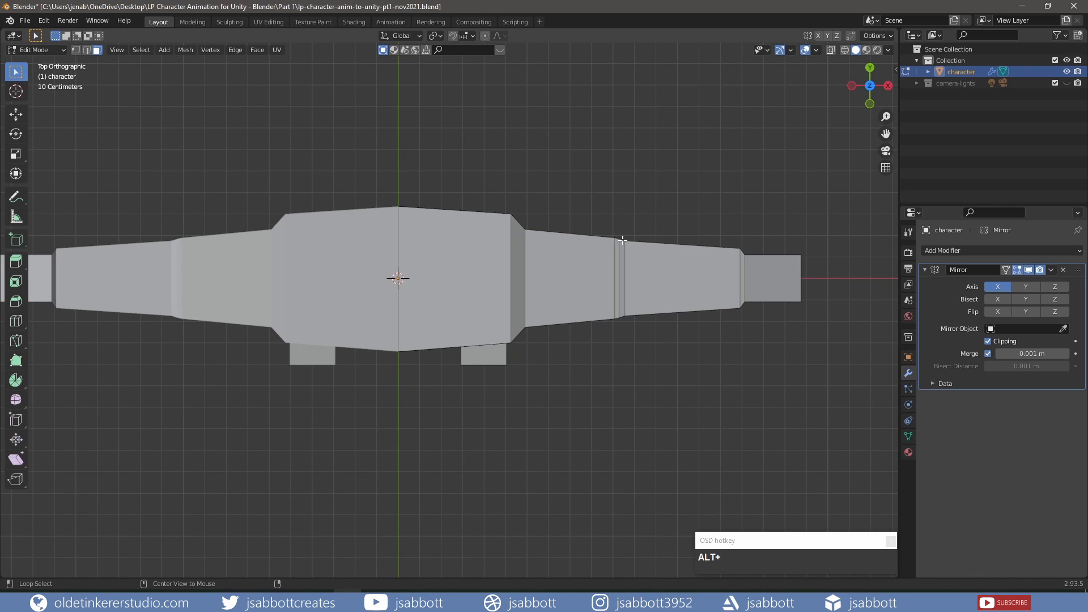
{"action": "left_click", "coordinate": [619, 240], "text": "alt+shift"}
{"action": "left_click", "coordinate": [619, 240], "text": "alt+shift"}
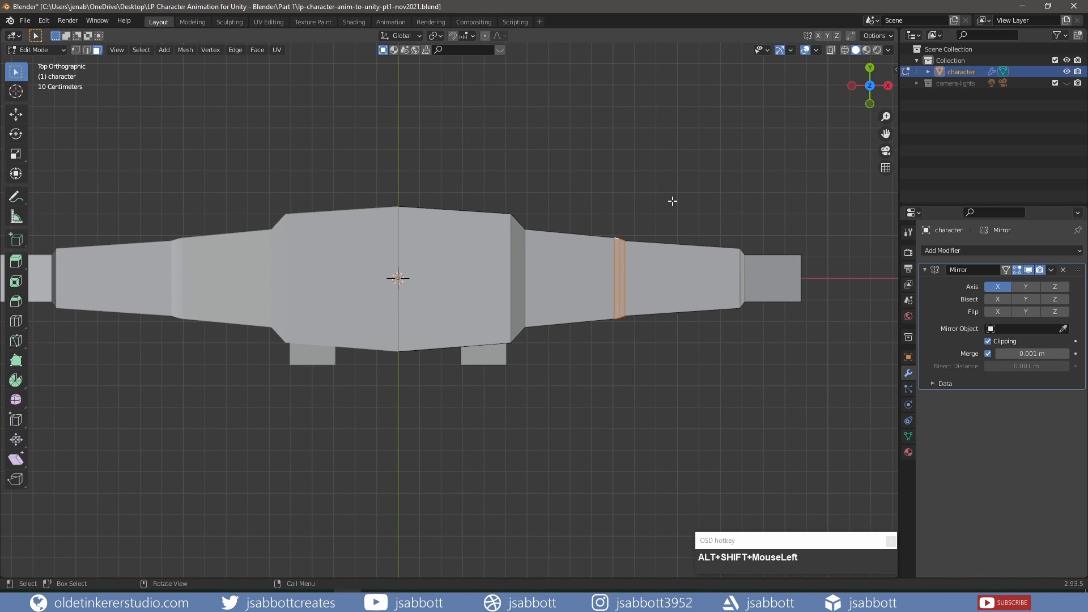
{"action": "key", "text": "g"}
{"action": "key", "text": "y"}
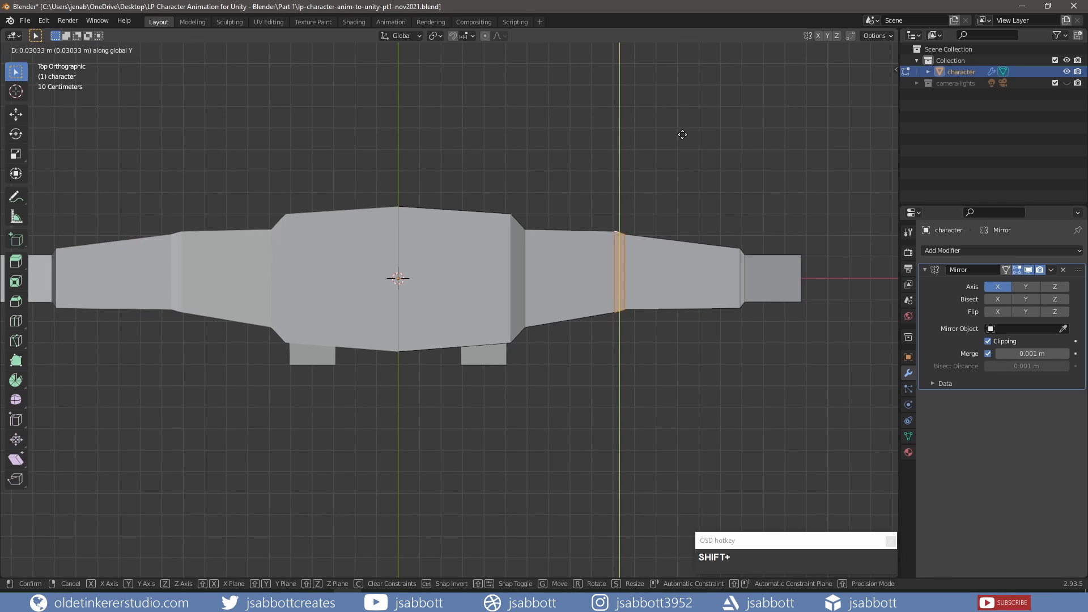
{"action": "left_click", "coordinate": [683, 106]}
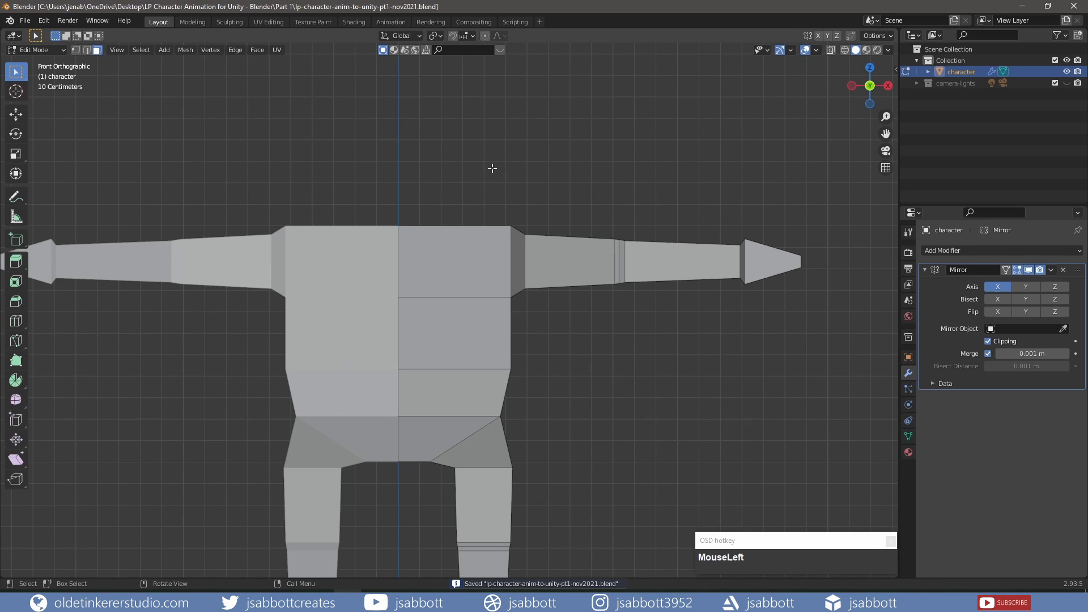
Extrude the torso's top face upward by about 0.1 m and scale it to about 0.63.
{"action": "middle_click_drag", "start_coordinate": [492, 169], "coordinate": [454, 224]}
{"action": "left_click", "coordinate": [454, 223]}
{"action": "key", "text": "KP_1"}
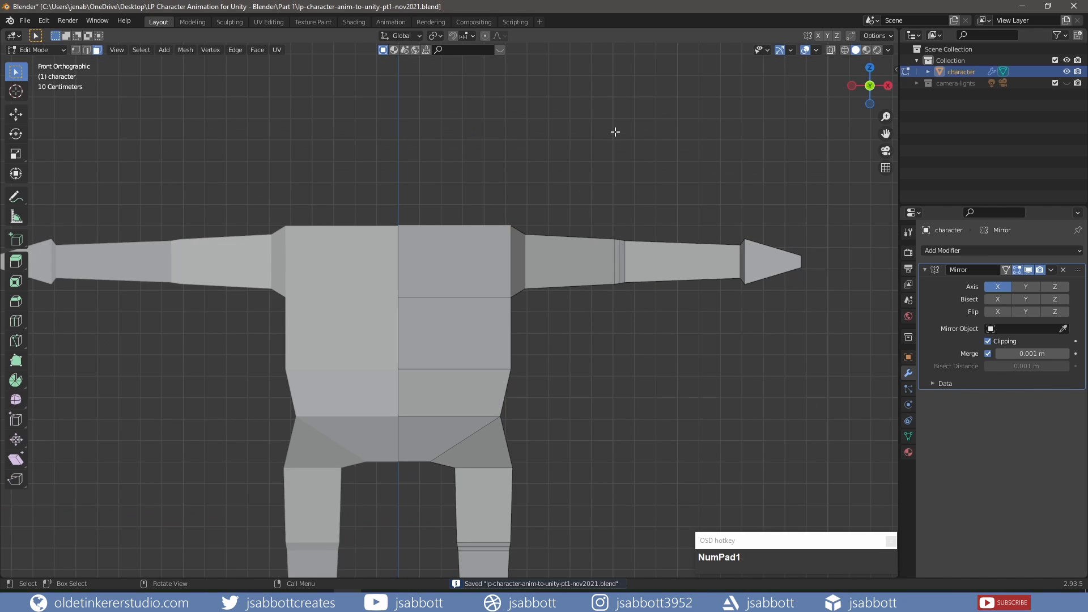
{"action": "scroll", "coordinate": [578, 137], "scroll_direction": "down", "scroll_amount": 2}
{"action": "middle_click_drag", "start_coordinate": [517, 143], "coordinate": [550, 171], "text": "shift"}
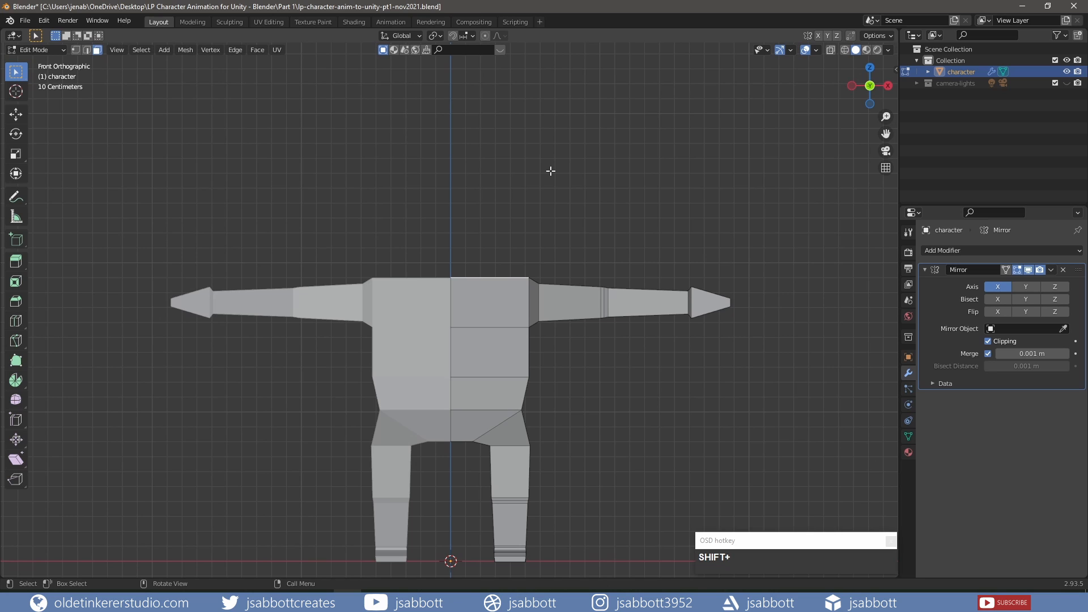
{"action": "key", "text": "e"}
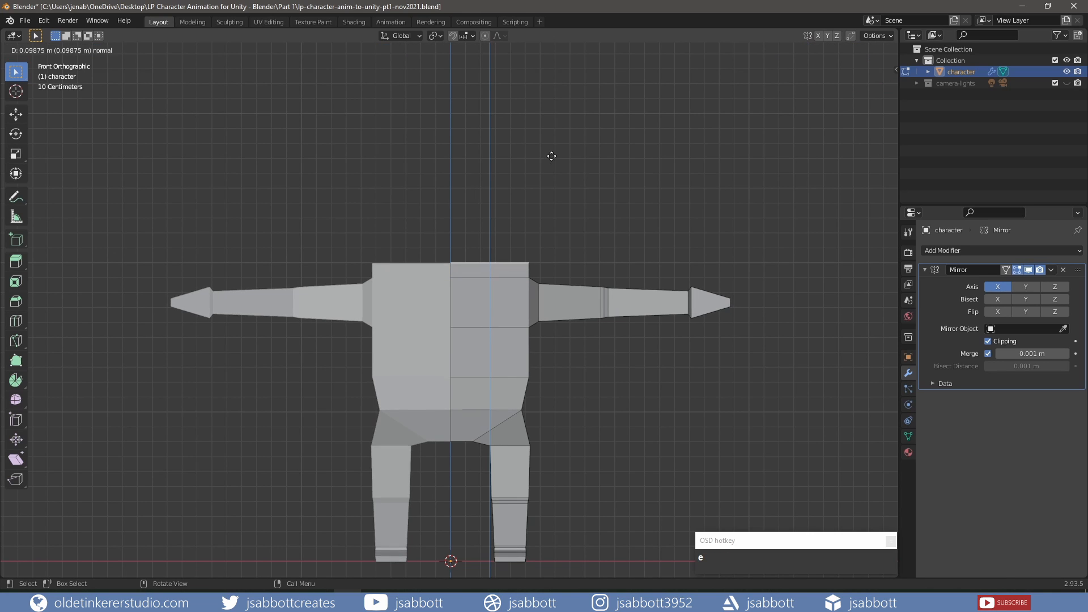
{"action": "left_click", "coordinate": [553, 158]}
{"action": "middle_click_drag", "start_coordinate": [648, 158], "coordinate": [639, 197]}
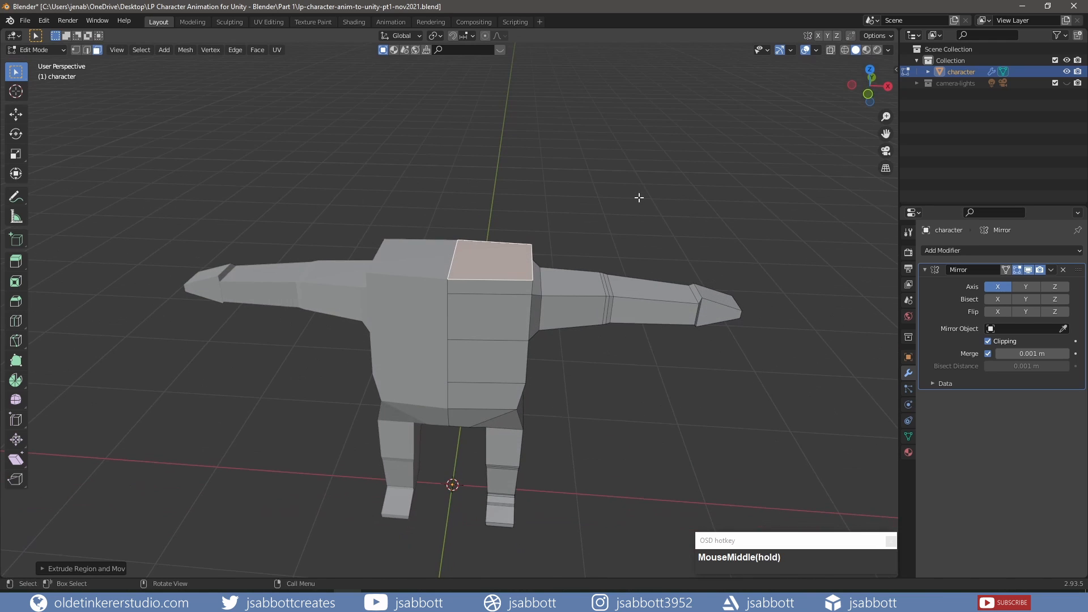
{"action": "key", "text": "s"}
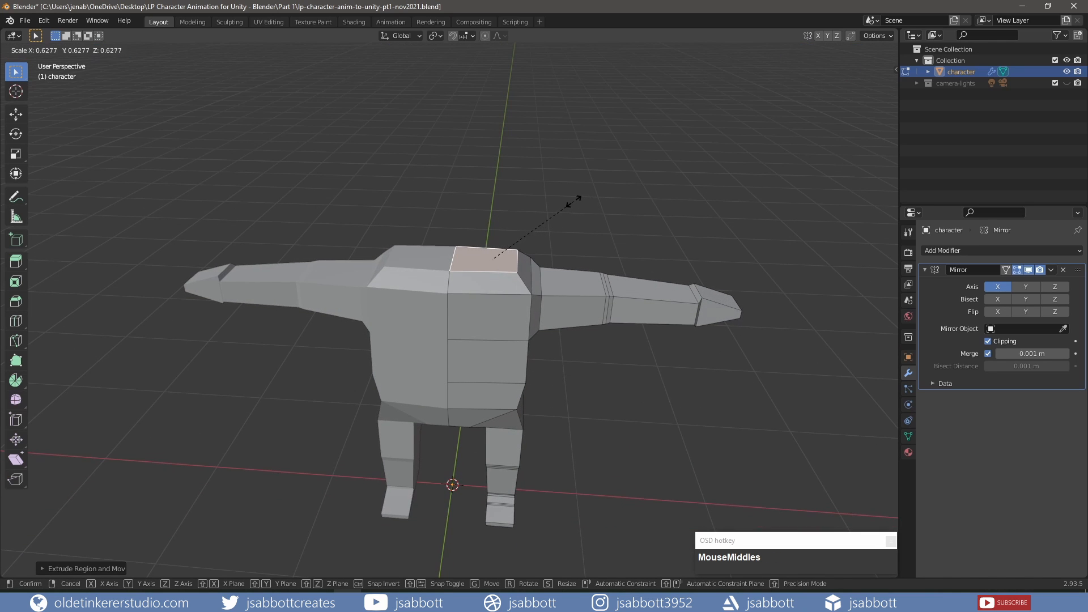
{"action": "left_click", "coordinate": [569, 203]}
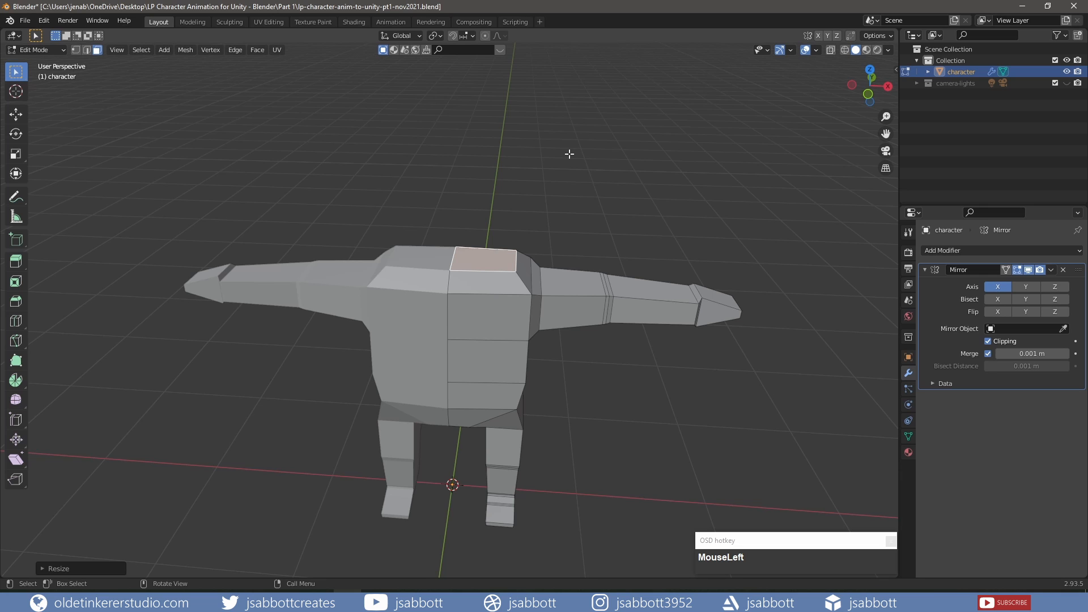
Inset the torso's top face by about 0.09 m with the Boundary option off.
{"action": "middle_click_drag", "start_coordinate": [569, 153], "coordinate": [564, 179]}
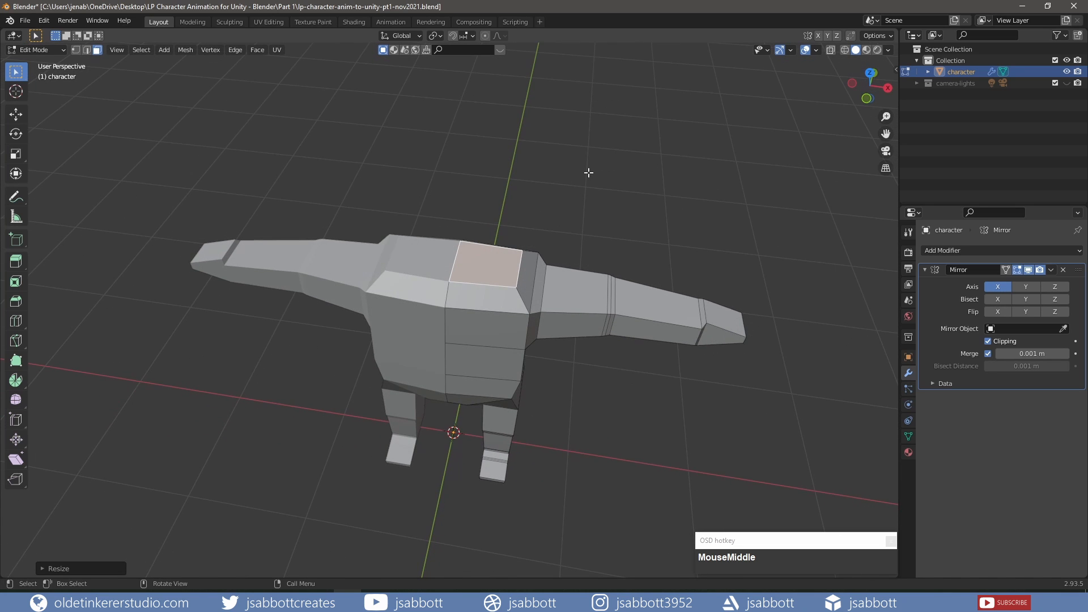
{"action": "key", "text": "i"}
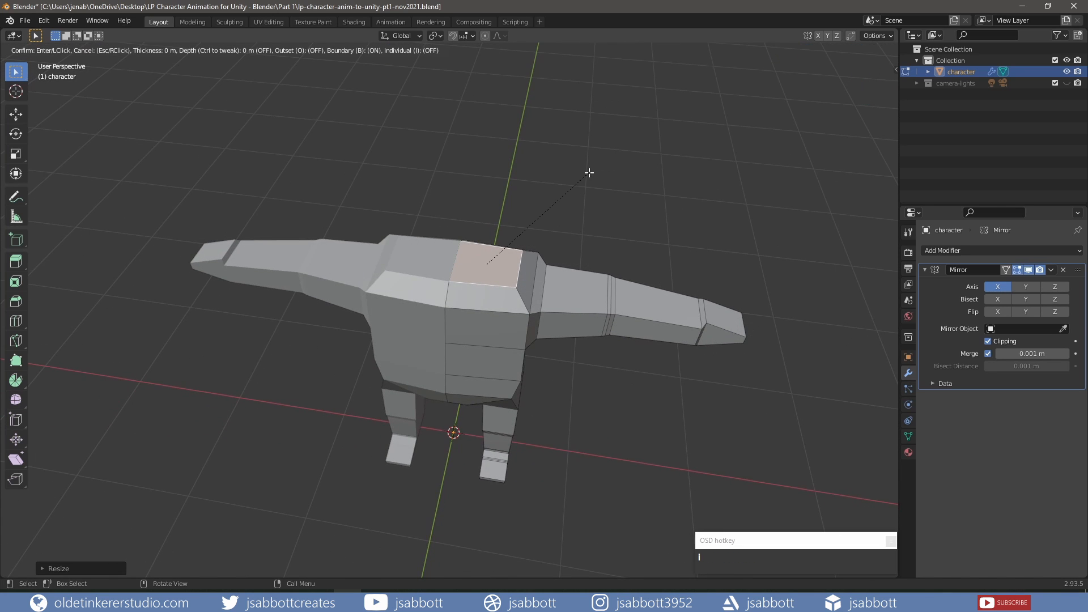
{"action": "key", "text": "b"}
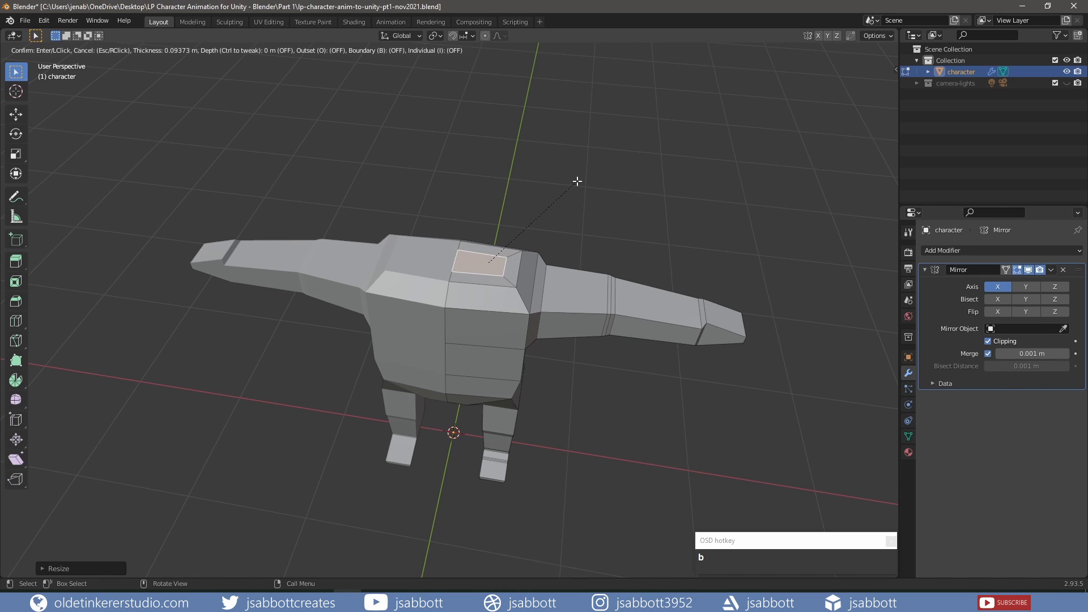
{"action": "left_click", "coordinate": [576, 182]}
Move the outer edge of the inset face about 0.17 m toward the center along X.
{"action": "key", "text": "2"}
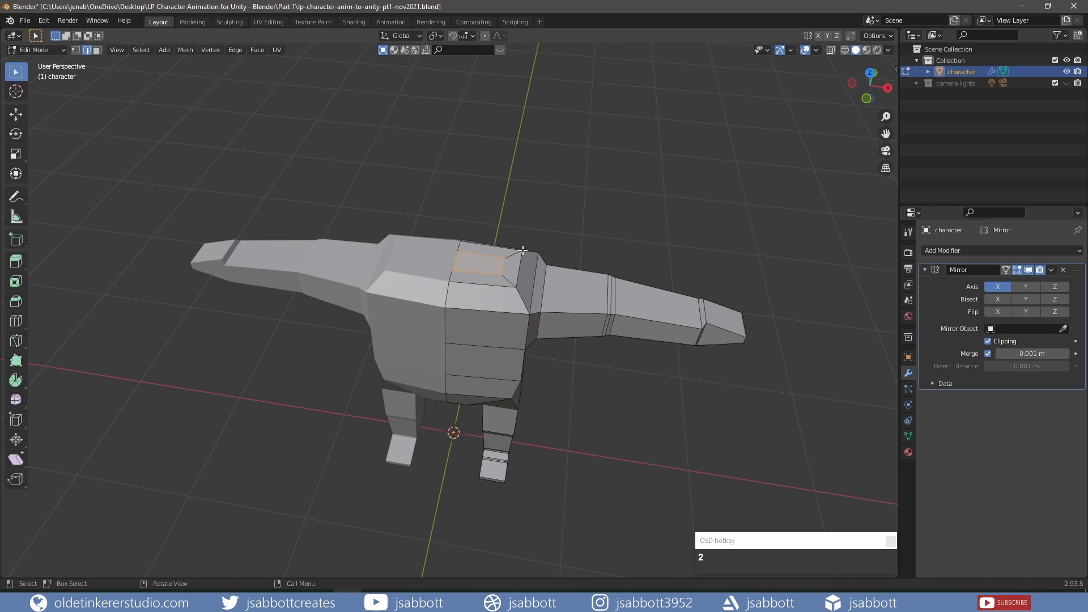
{"action": "left_click", "coordinate": [652, 210]}
{"action": "key", "text": "g"}
{"action": "key", "text": "x"}
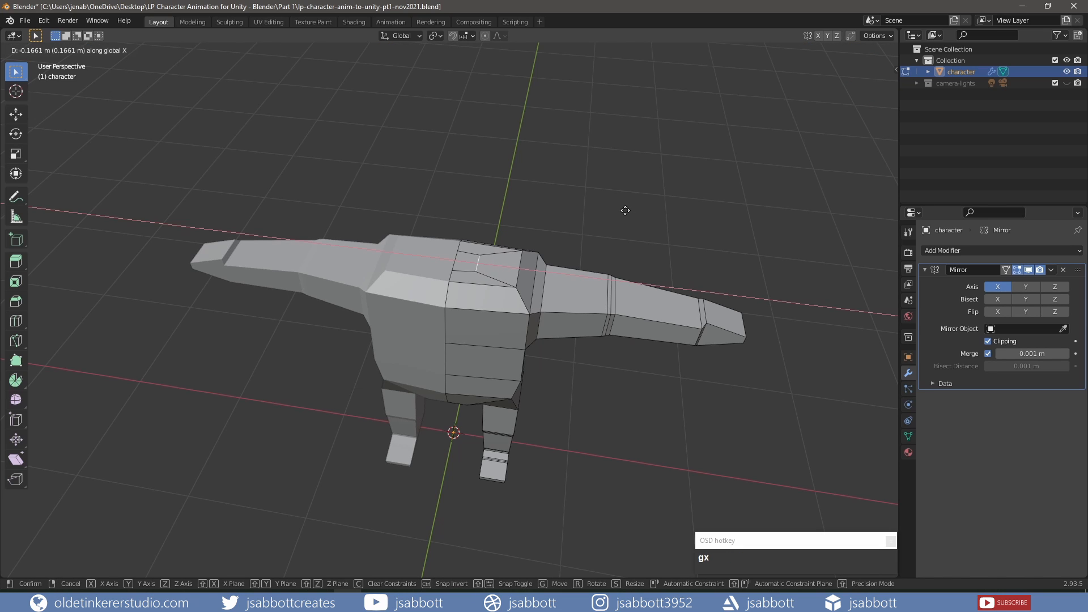
{"action": "left_click", "coordinate": [623, 210]}
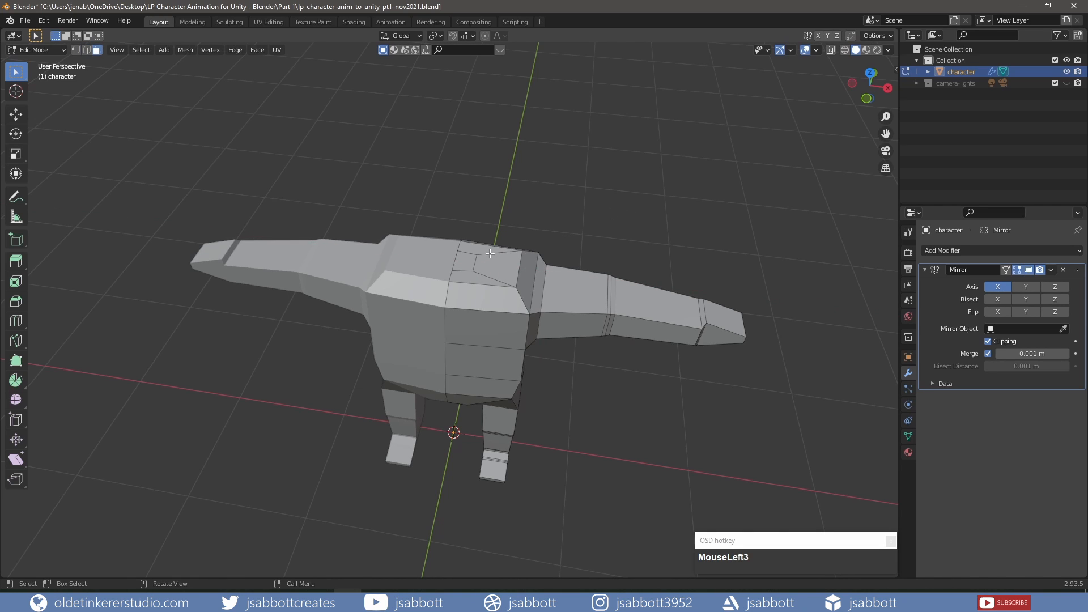
Extrude the narrowed inset face on top of the torso upward by about 0.12 m for the neck.
{"action": "left_click", "coordinate": [466, 261]}
{"action": "key", "text": "KP_1"}
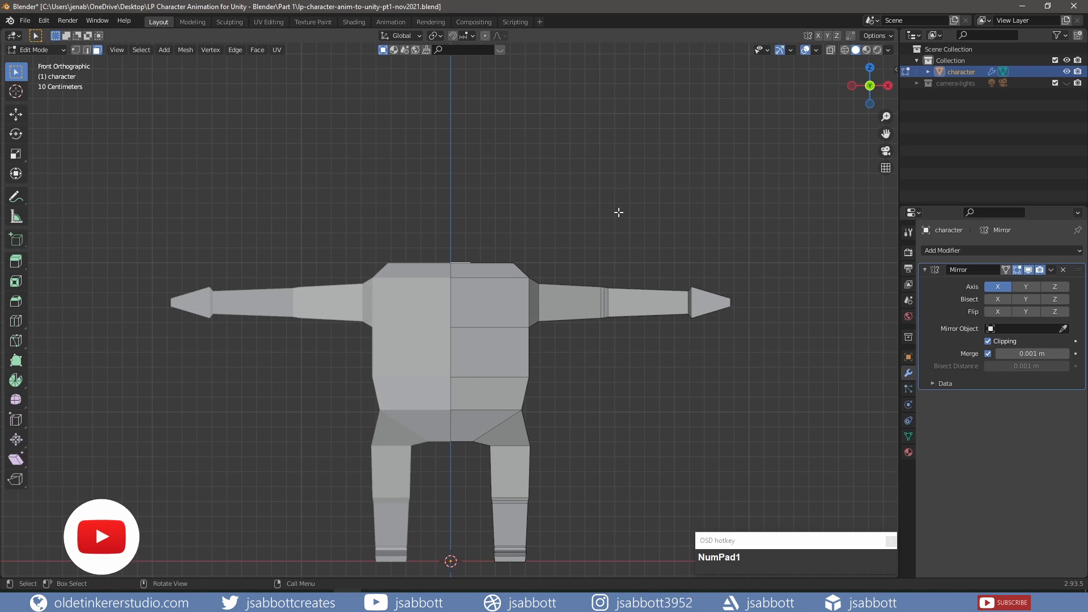
{"action": "key", "text": "e"}
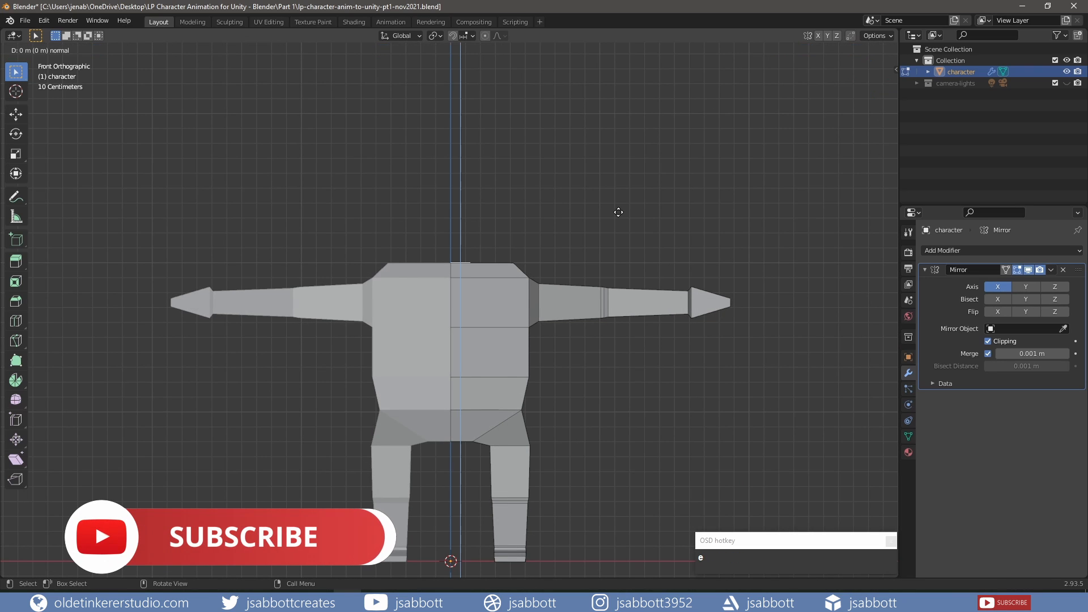
{"action": "left_click", "coordinate": [617, 194]}
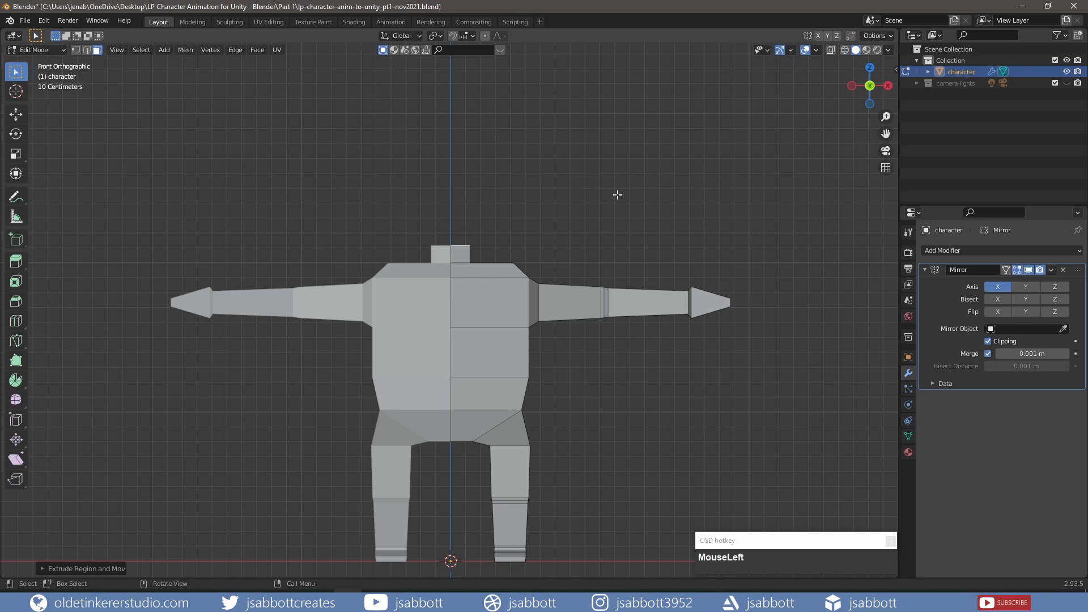
Extrude the neck's top face upward by about 0.02 m and scale it out into a wide base for the head.
{"action": "key", "text": "e"}
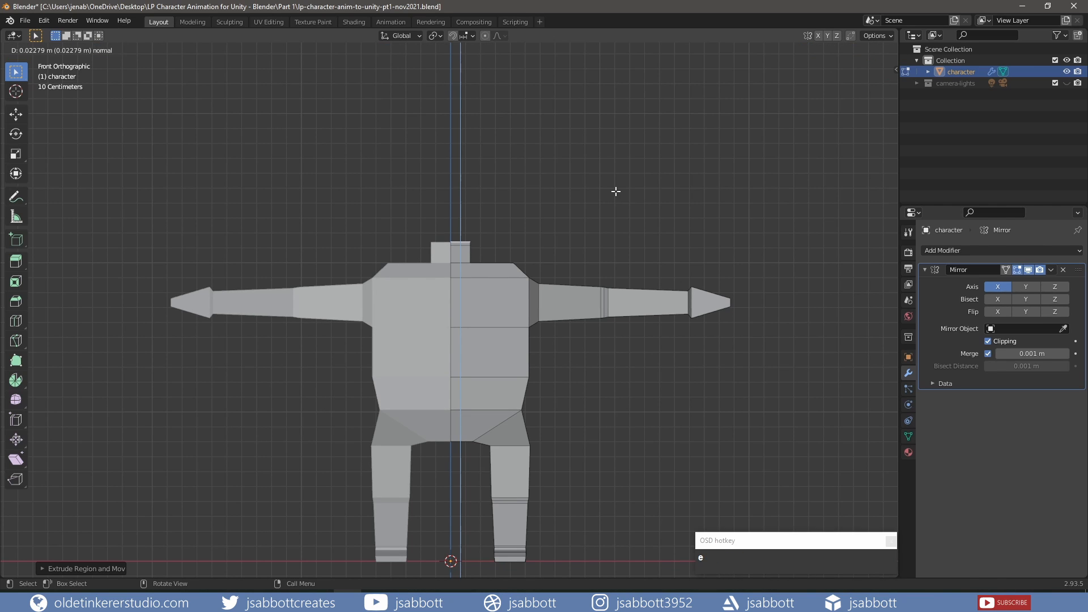
{"action": "left_click", "coordinate": [616, 192]}
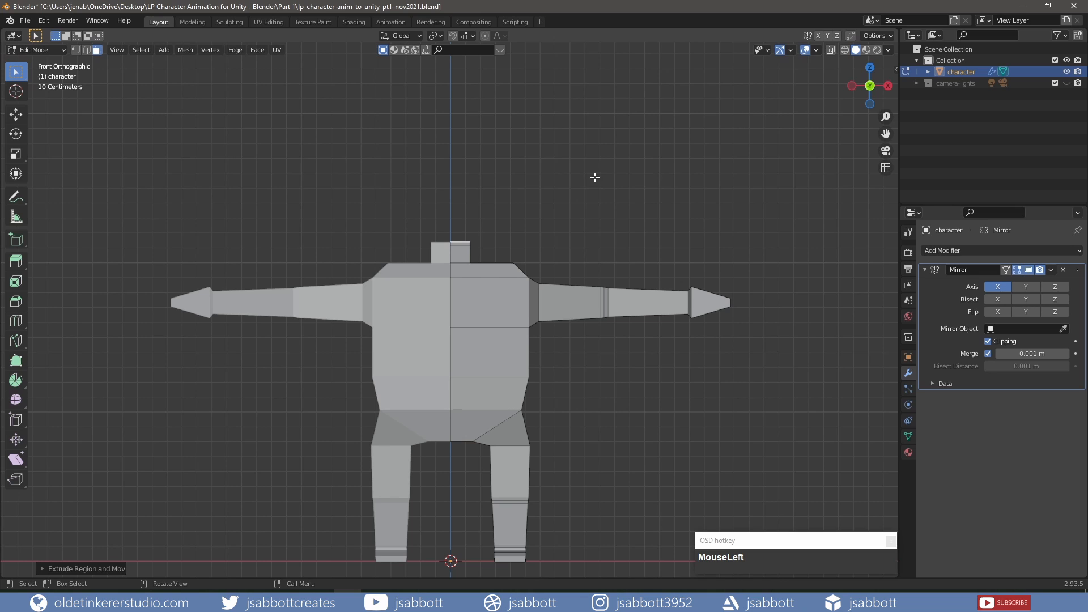
{"action": "key", "text": "s"}
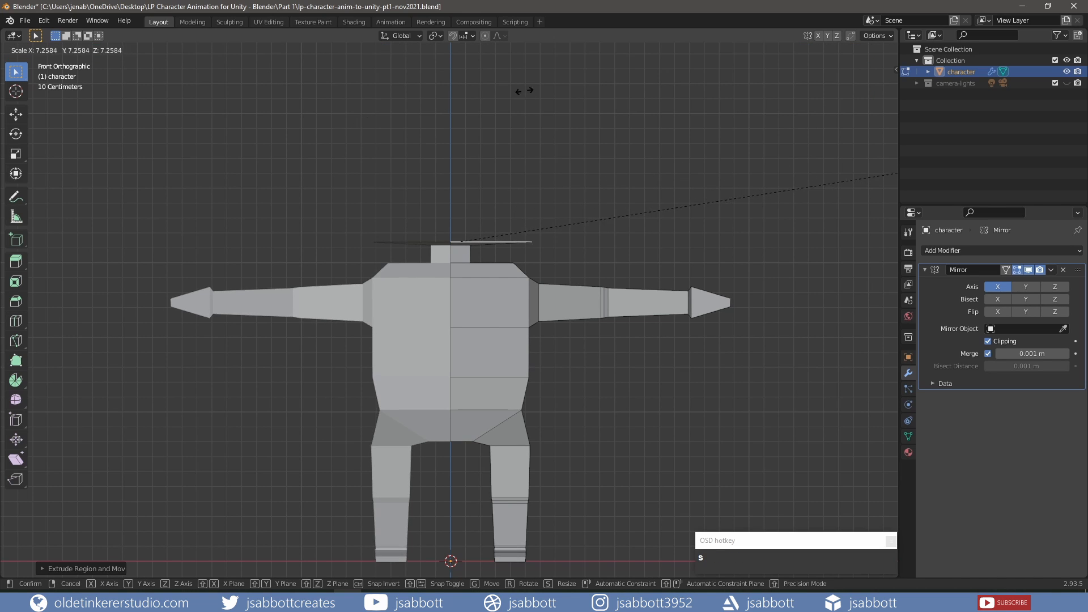
{"action": "left_click", "coordinate": [721, 69]}
Extrude the widened face in place, then extrude it upward by about 1.09 m to form the head block.
{"action": "key", "text": "e"}
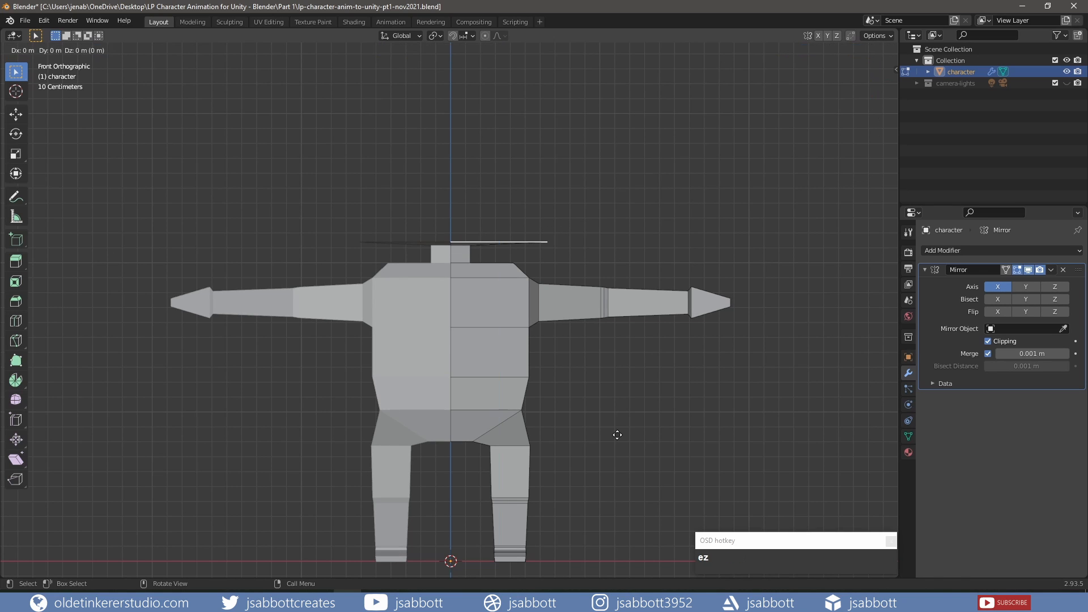
{"action": "key", "text": "z"}
{"action": "key", "text": "z"}
{"action": "left_click", "coordinate": [617, 434]}
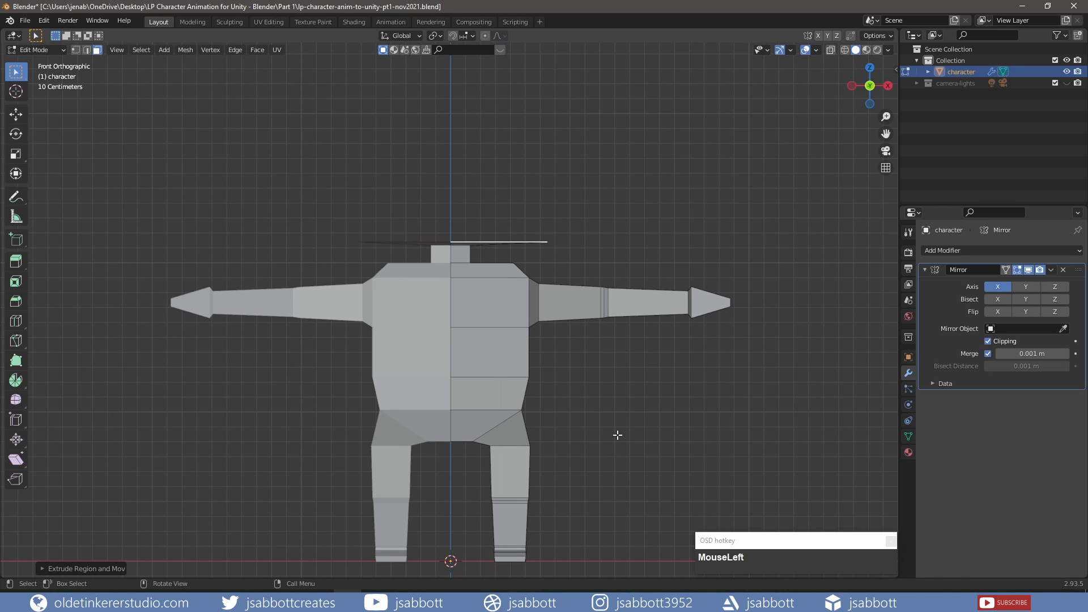
{"action": "key", "text": "e"}
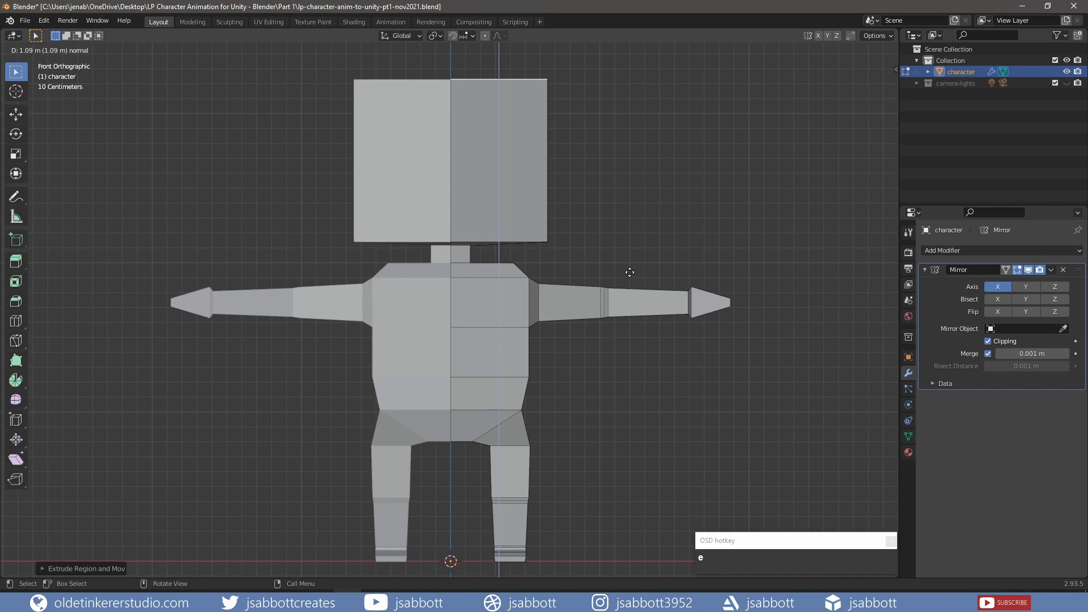
{"action": "left_click", "coordinate": [629, 272]}
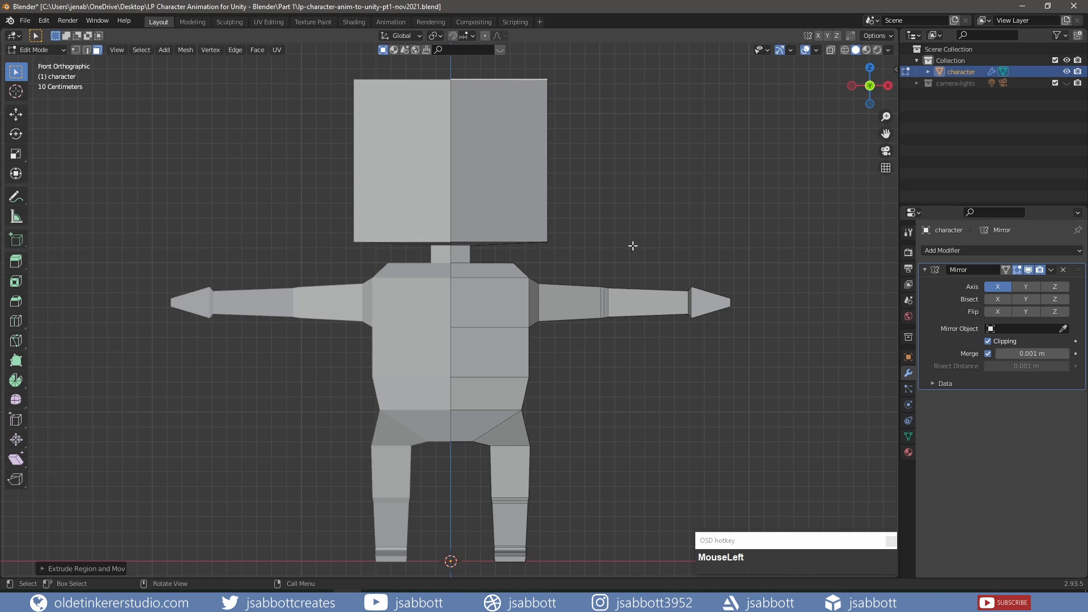
Add two evenly spaced horizontal loop cuts around the head.
{"action": "scroll", "coordinate": [639, 167], "scroll_direction": "up", "scroll_amount": 2}
{"action": "middle_click_drag", "start_coordinate": [639, 168], "coordinate": [628, 268], "text": "shift"}
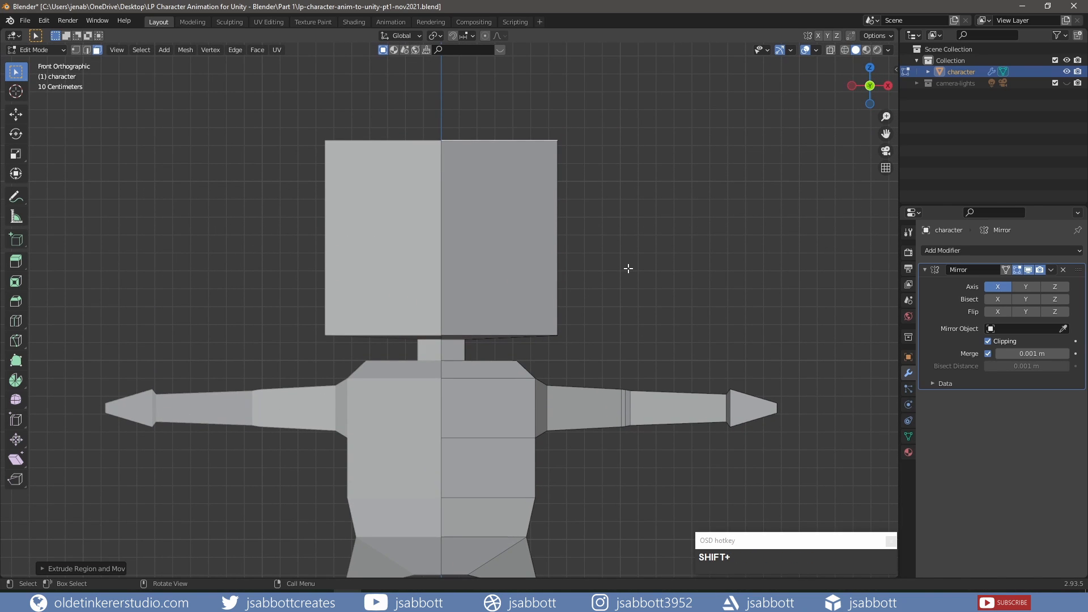
{"action": "key", "text": "ctrl+r"}
{"action": "scroll", "coordinate": [551, 261], "scroll_direction": "up", "scroll_amount": 1}
{"action": "left_click", "coordinate": [551, 261]}
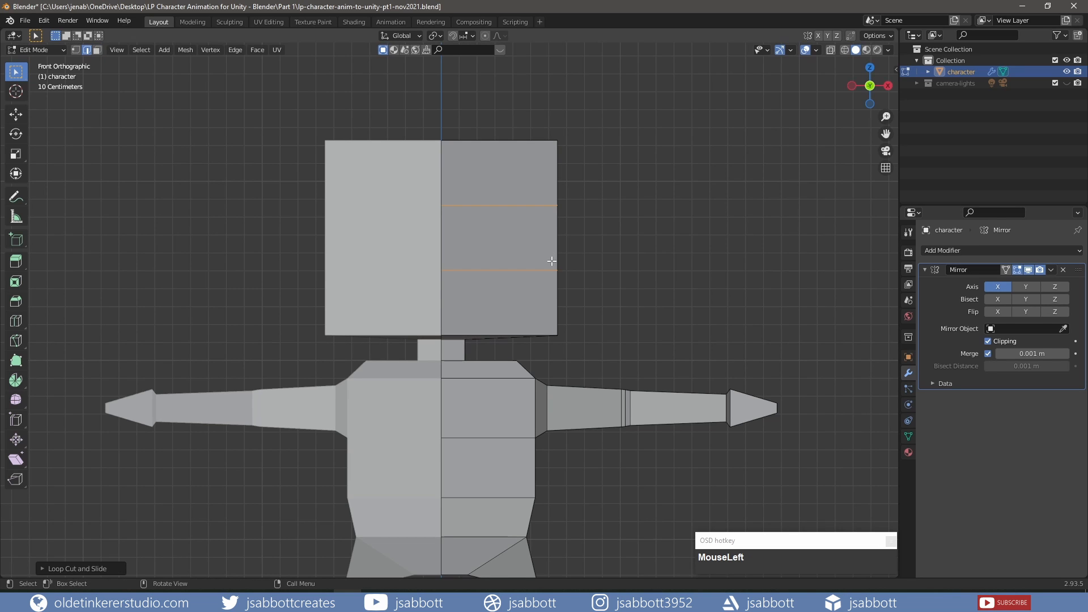
Select the outer edges of the head's top and bottom faces and scale them in to about 0.89.
{"action": "scroll", "coordinate": [592, 257], "scroll_direction": "down", "scroll_amount": 1}
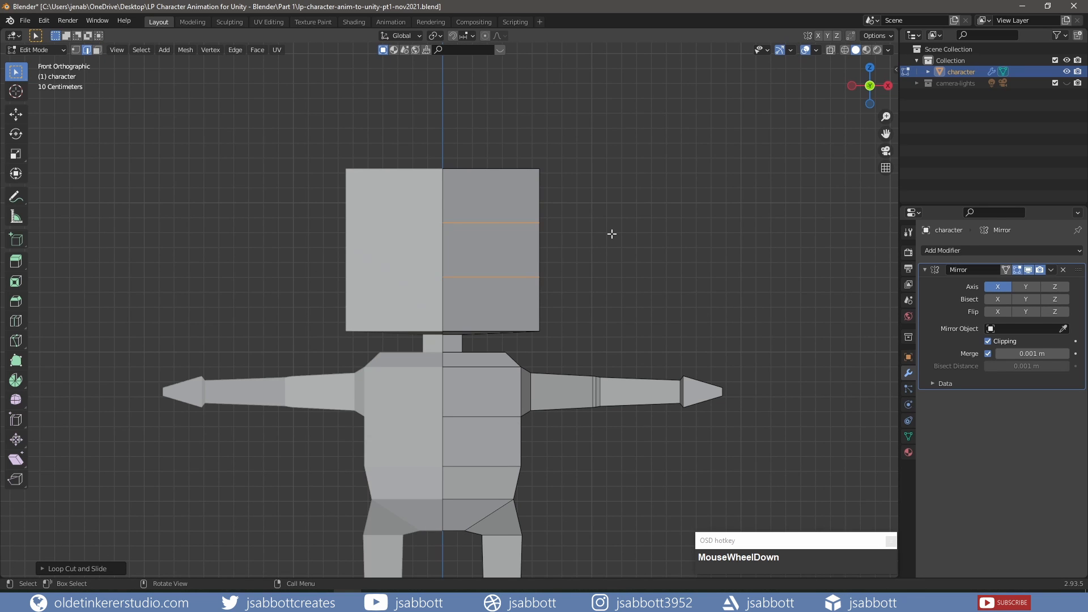
{"action": "middle_click_drag", "start_coordinate": [612, 234], "coordinate": [357, 328]}
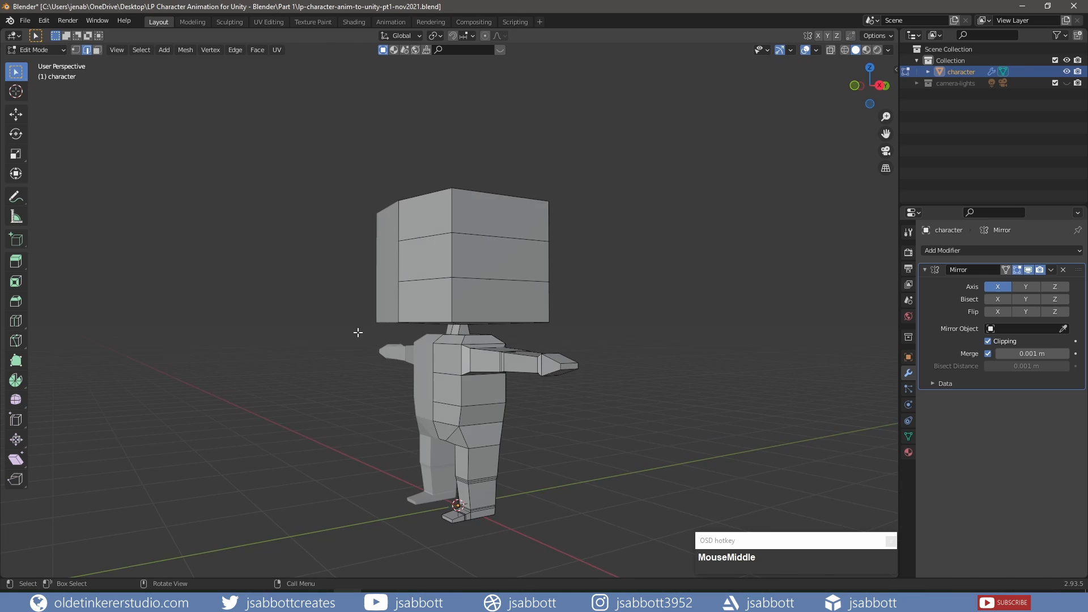
{"action": "left_click", "coordinate": [439, 319], "text": "alt"}
{"action": "middle_click_drag", "start_coordinate": [482, 288], "coordinate": [503, 410], "text": "alt"}
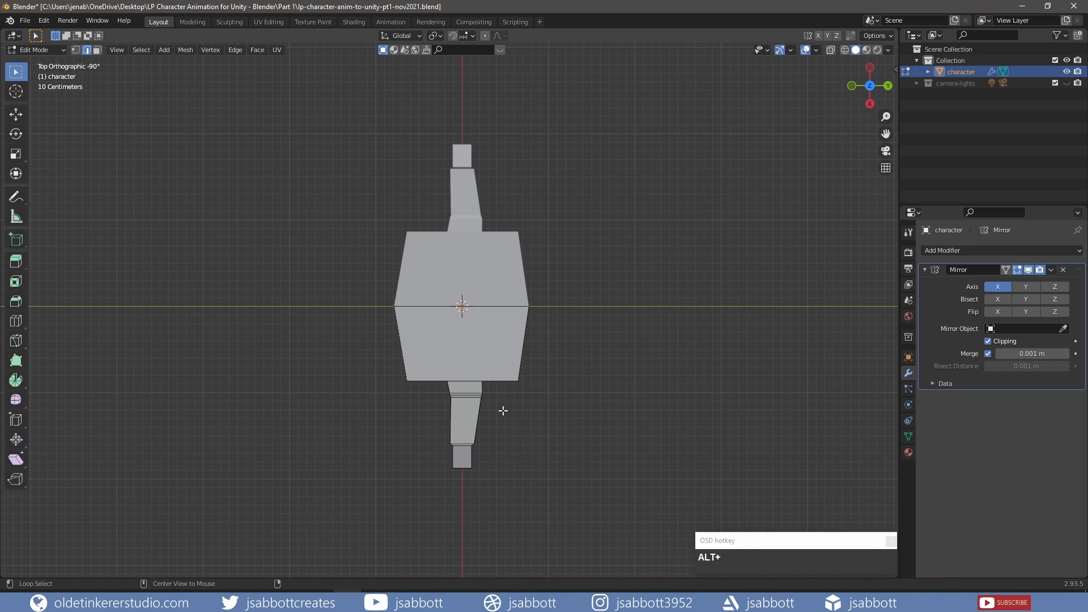
{"action": "left_click", "coordinate": [513, 375], "text": "alt+shift"}
{"action": "left_click", "coordinate": [522, 358], "text": "alt+shift"}
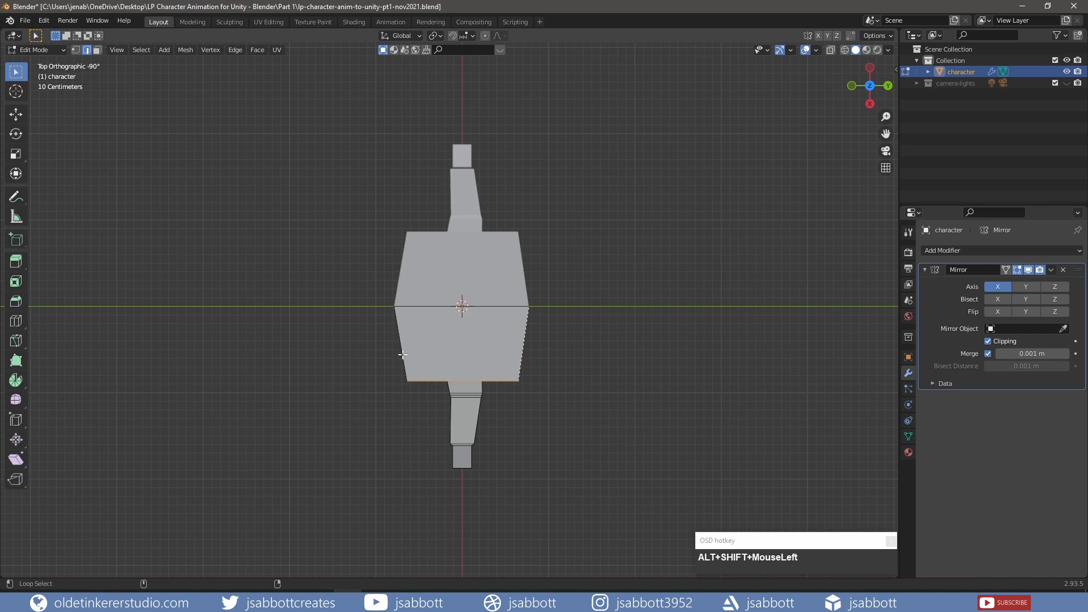
{"action": "left_click", "coordinate": [402, 346], "text": "alt+shift"}
{"action": "middle_click_drag", "start_coordinate": [403, 346], "coordinate": [490, 281]}
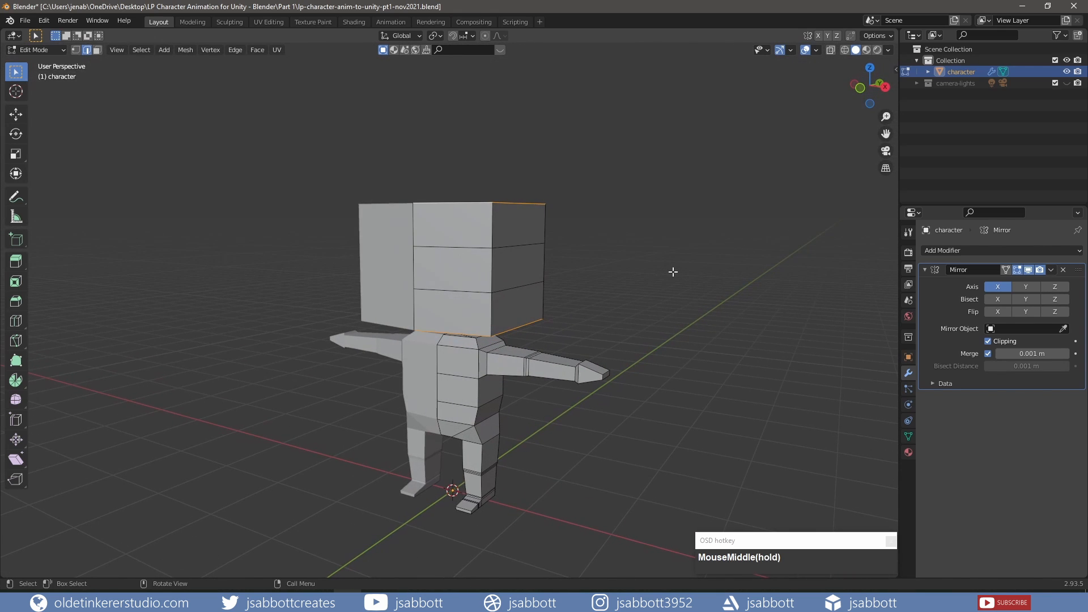
{"action": "key", "text": "s"}
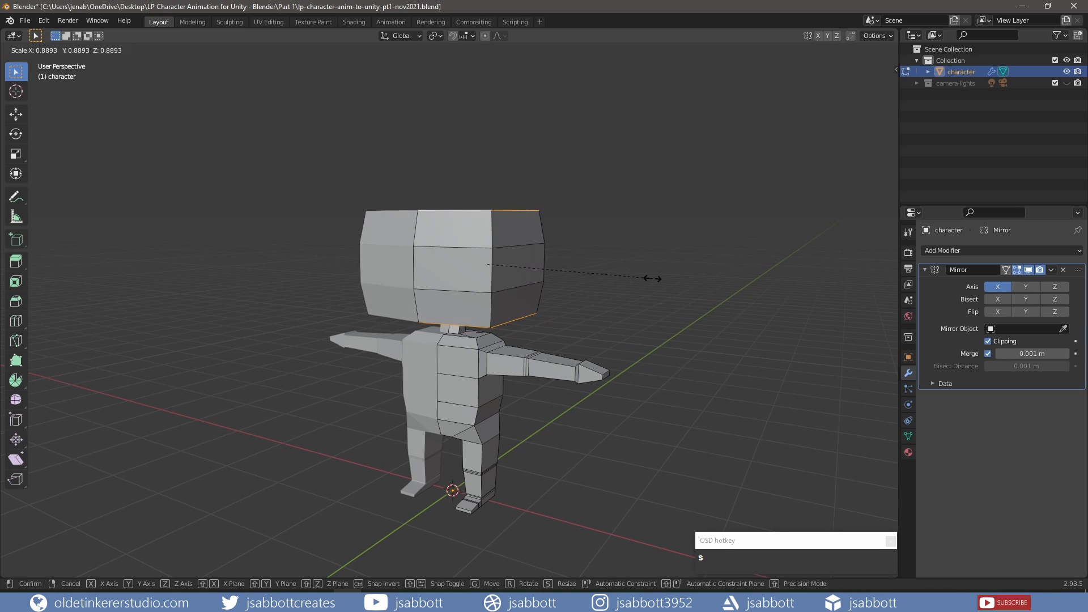
{"action": "left_click", "coordinate": [652, 278]}
Move the vertical edges along the middle of the head's front slightly along Y.
{"action": "middle_click_drag", "start_coordinate": [587, 287], "coordinate": [561, 289]}
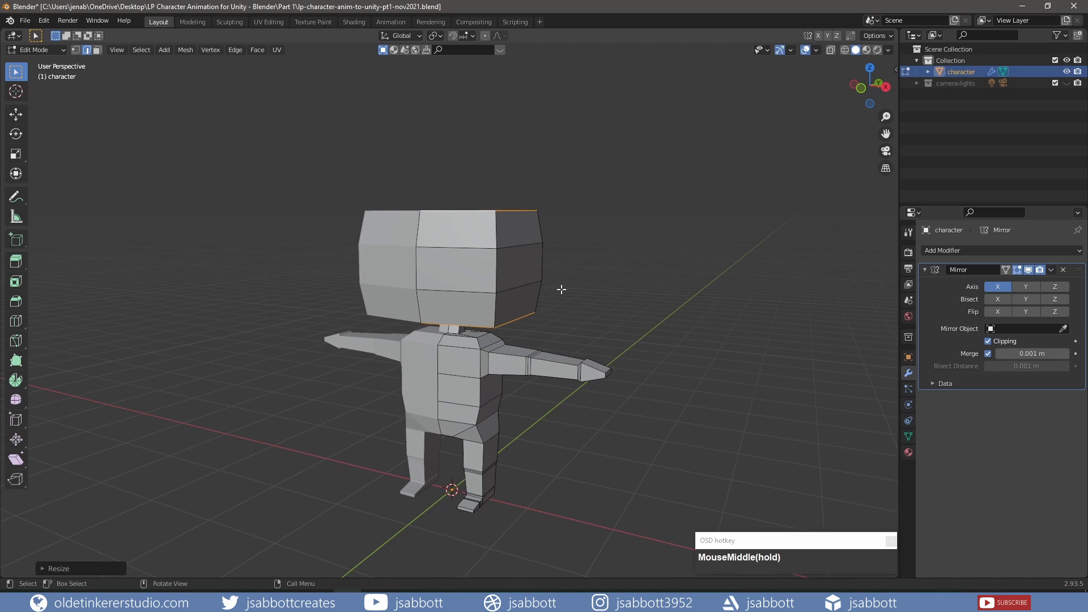
{"action": "left_click", "coordinate": [414, 238], "text": "alt"}
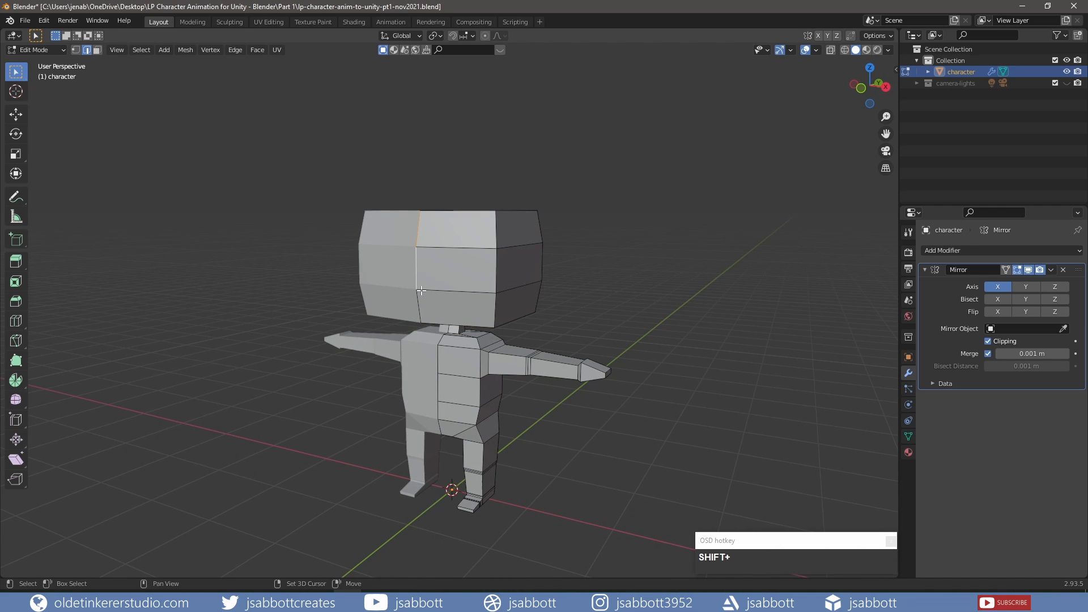
{"action": "middle_click_drag", "start_coordinate": [414, 238], "coordinate": [462, 274]}
{"action": "key", "text": "g"}
{"action": "key", "text": "y"}
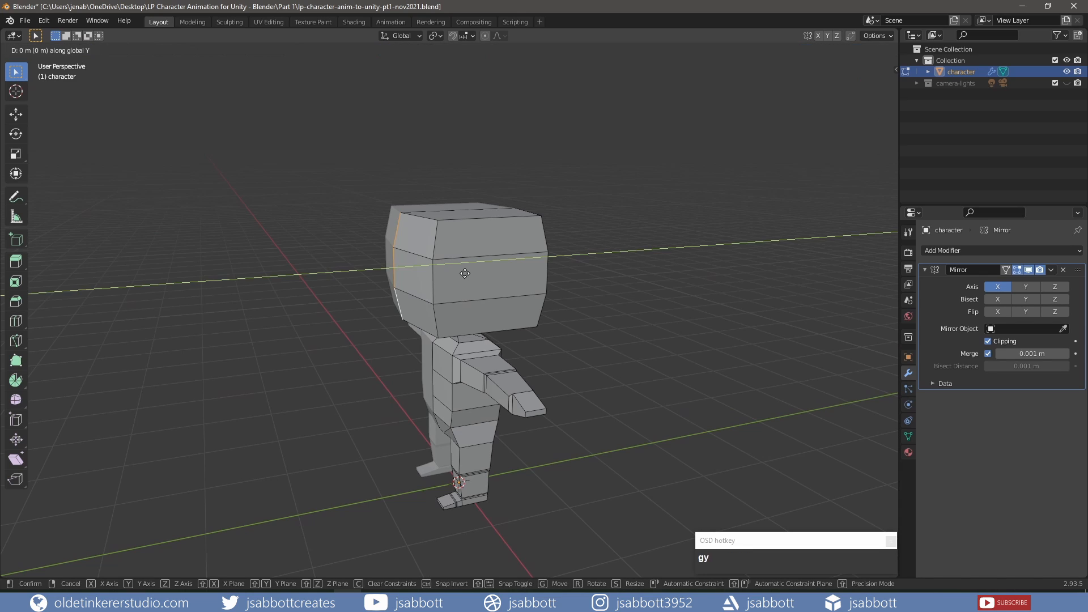
{"action": "left_click", "coordinate": [459, 275]}
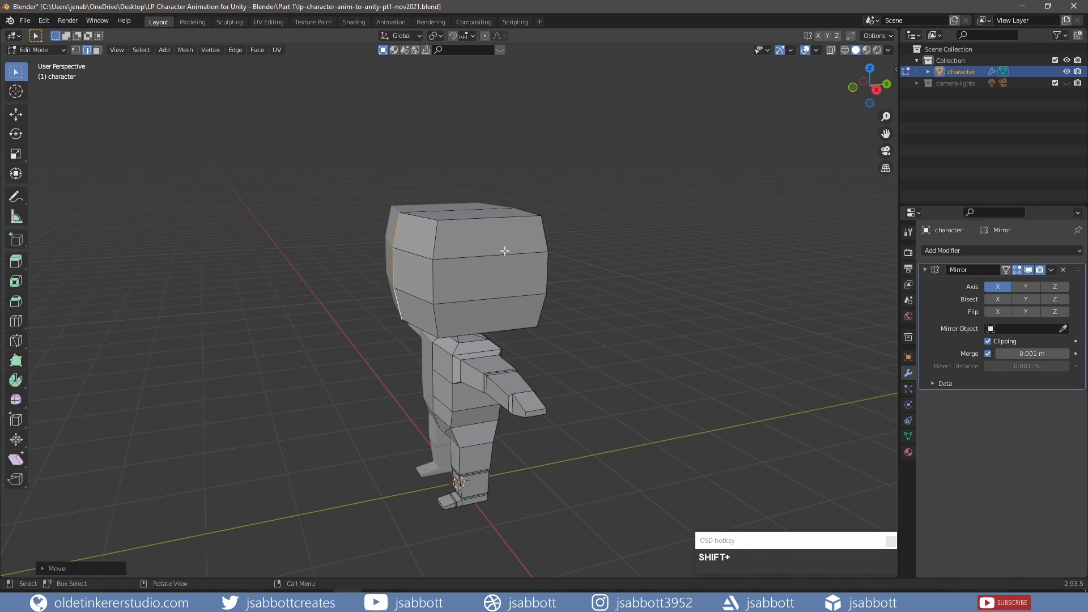
Move the vertical edges at the head's front outer corner backward along Y to round the face.
{"action": "left_click", "coordinate": [434, 246], "text": "alt"}
{"action": "key", "text": "g"}
{"action": "key", "text": "y"}
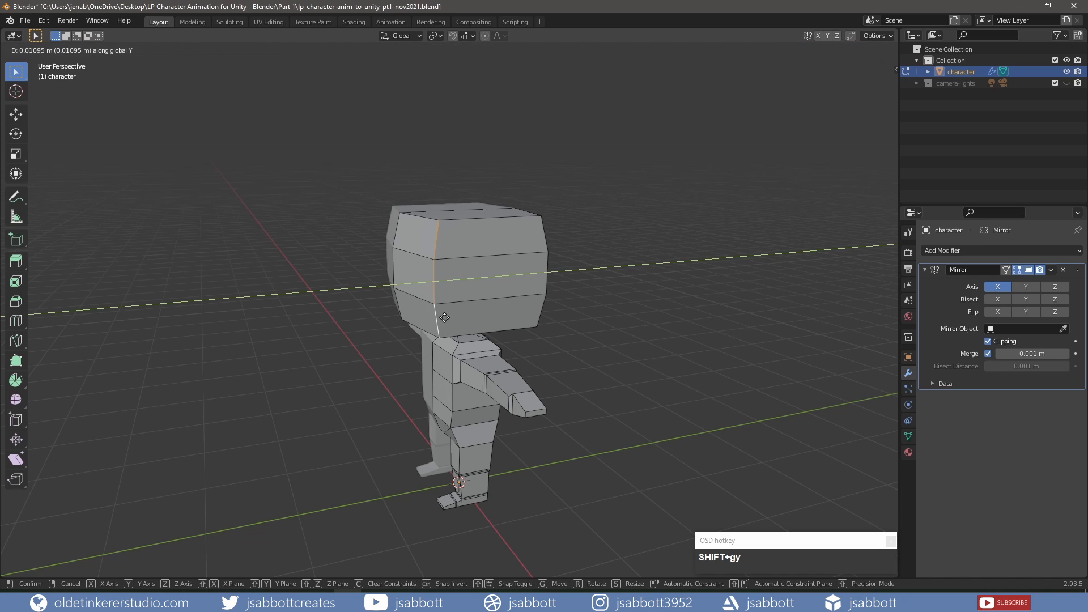
{"action": "left_click", "coordinate": [449, 315]}
Reposition the vertical edges at the head's back outer corner to shape the back of the head.
{"action": "left_click", "coordinate": [544, 309], "text": "alt"}
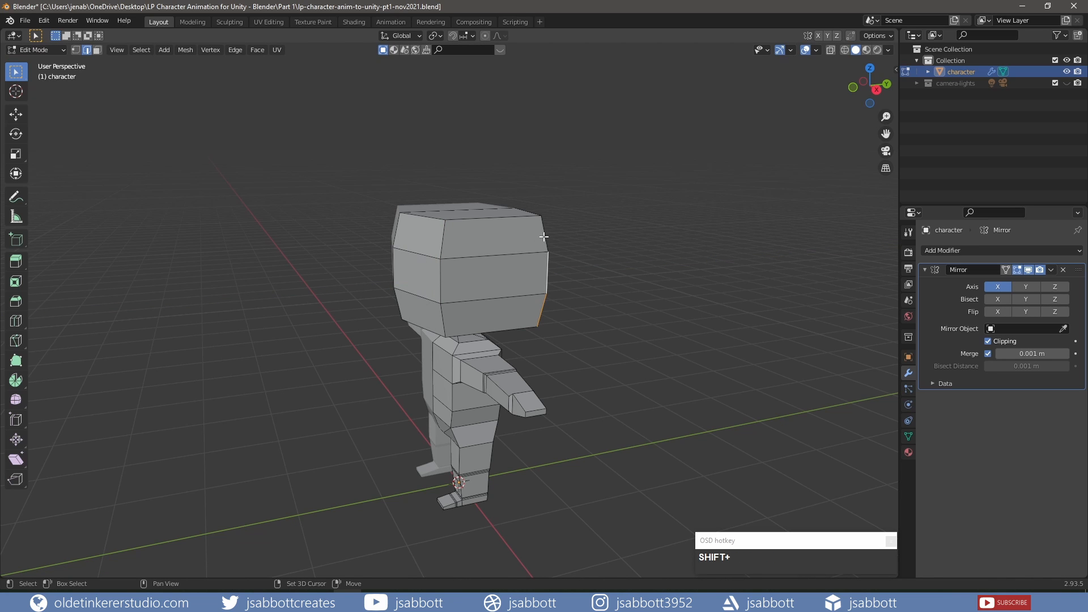
{"action": "key", "text": "g"}
{"action": "left_click", "coordinate": [595, 245]}
{"action": "middle_click_drag", "start_coordinate": [594, 245], "coordinate": [629, 286]}
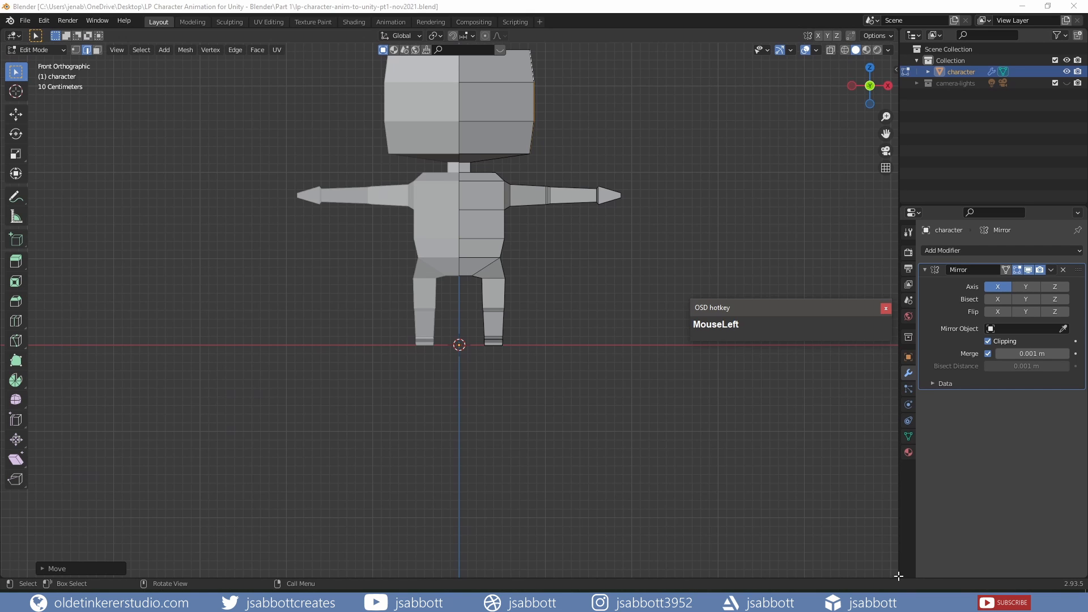
Split the 3D viewport into an upper and a lower area and change the lower one to a Shader Editor.
{"action": "left_click_drag", "start_coordinate": [897, 576], "coordinate": [852, 341]}
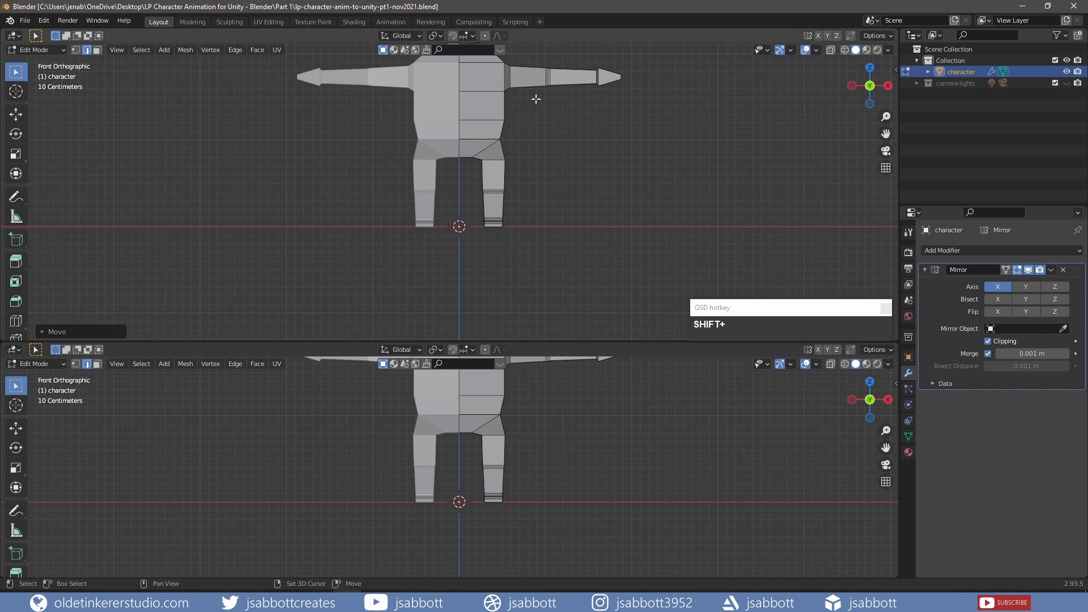
{"action": "middle_click_drag", "start_coordinate": [535, 133], "coordinate": [530, 224], "text": "shift"}
{"action": "scroll", "coordinate": [529, 219], "scroll_direction": "down", "scroll_amount": 1}
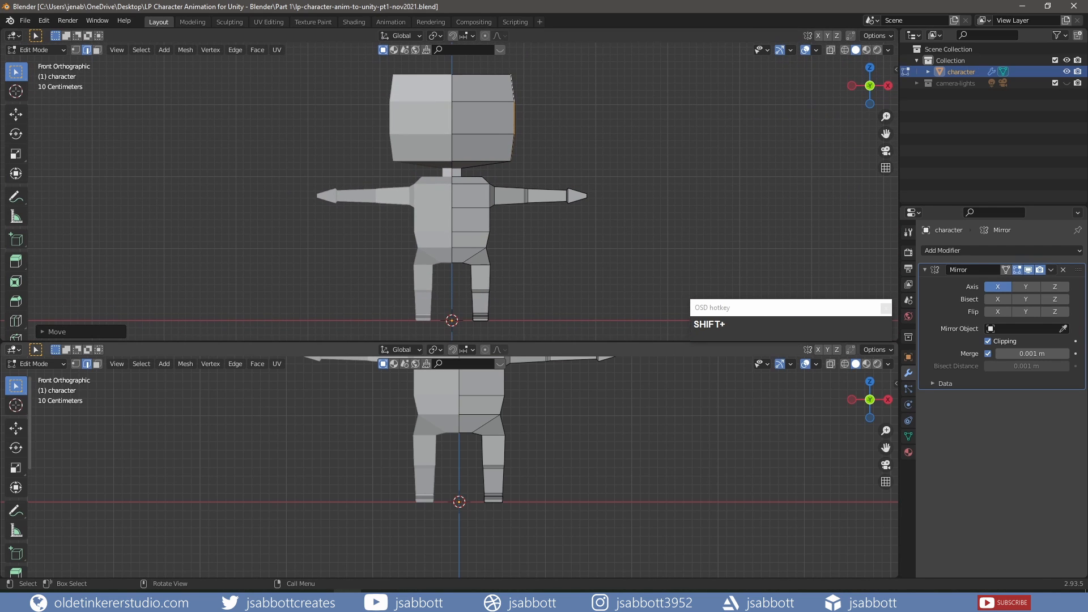
{"action": "left_click", "coordinate": [15, 350]}
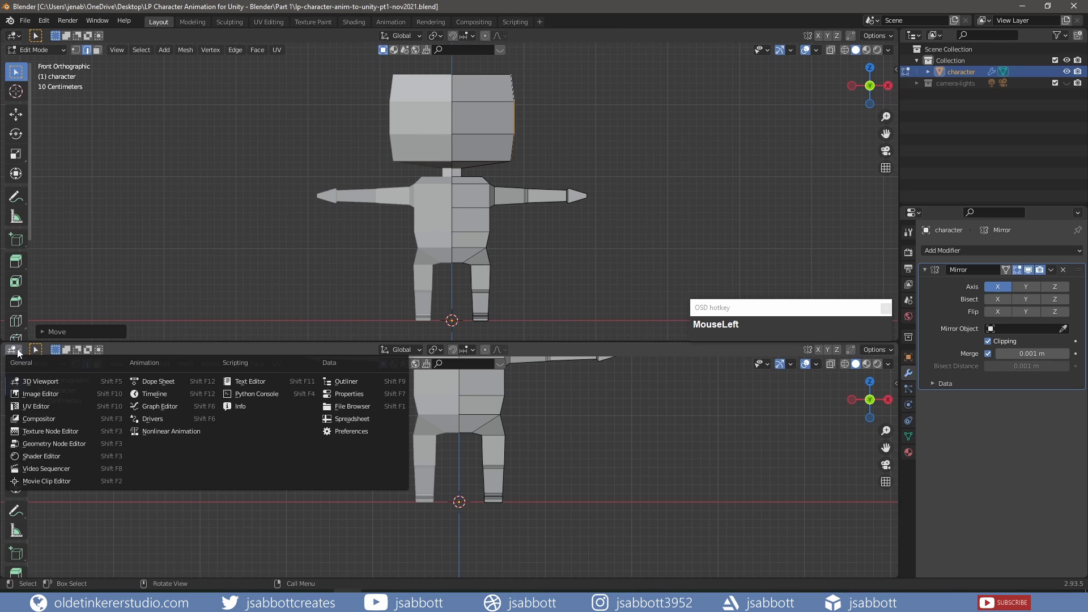
{"action": "left_click", "coordinate": [51, 459]}
Rename the character's material as "character".
{"action": "middle_click_drag", "start_coordinate": [312, 466], "coordinate": [473, 412], "text": "shift"}
{"action": "left_click", "coordinate": [457, 350]}
{"action": "type", "text": "ch"}
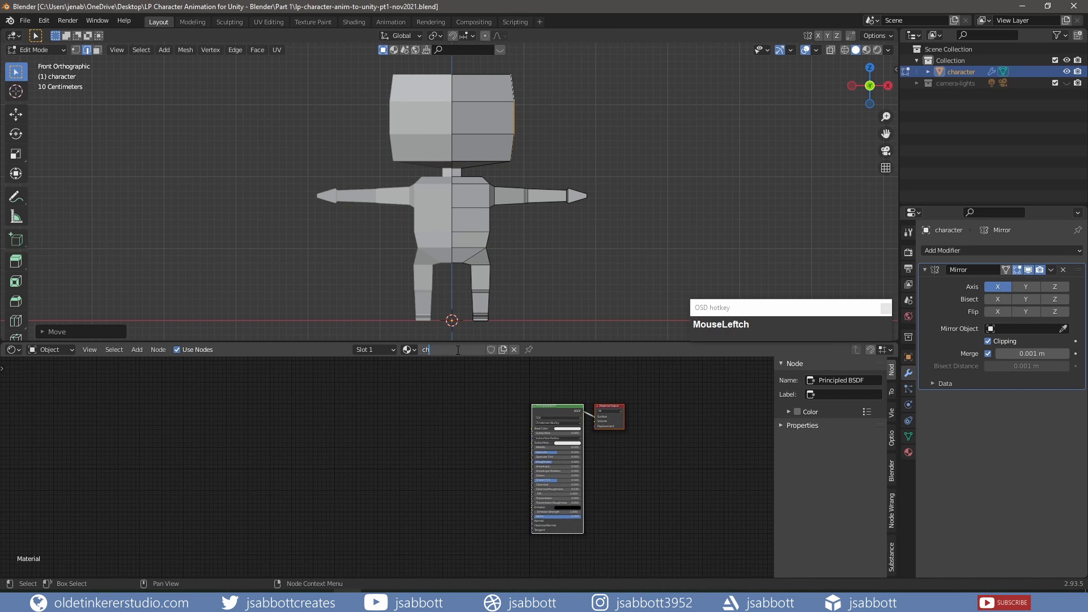
{"action": "type", "text": "aracter"}
{"action": "key", "text": "Return"}
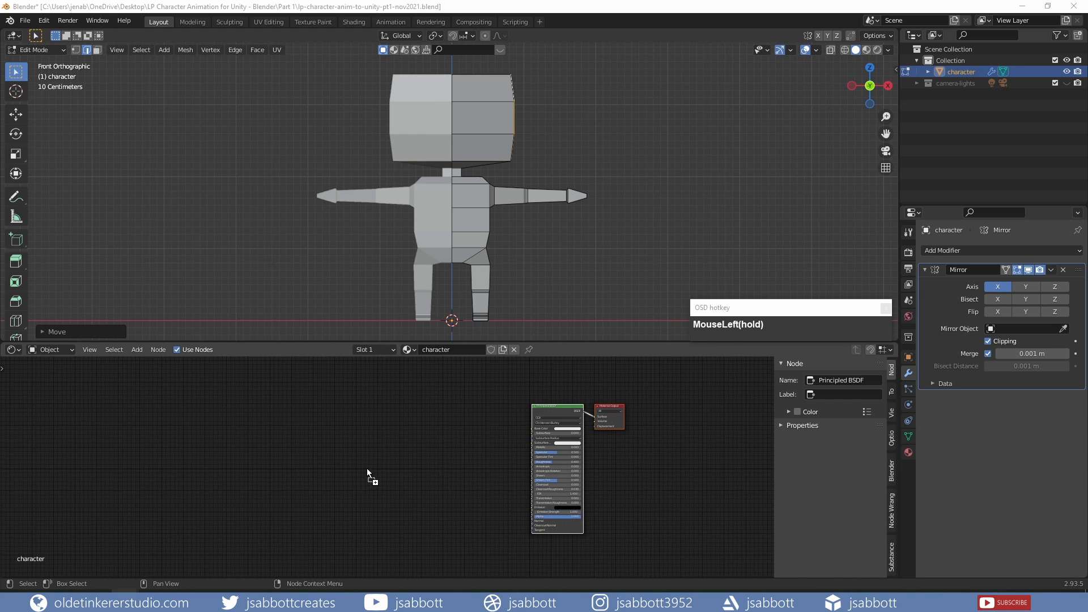
Add the comfy52-32x.png palette as an image texture node and connect its Color output to the Principled BSDF's Base Color.
{"action": "left_click_drag", "start_coordinate": [366, 468], "coordinate": [464, 433]}
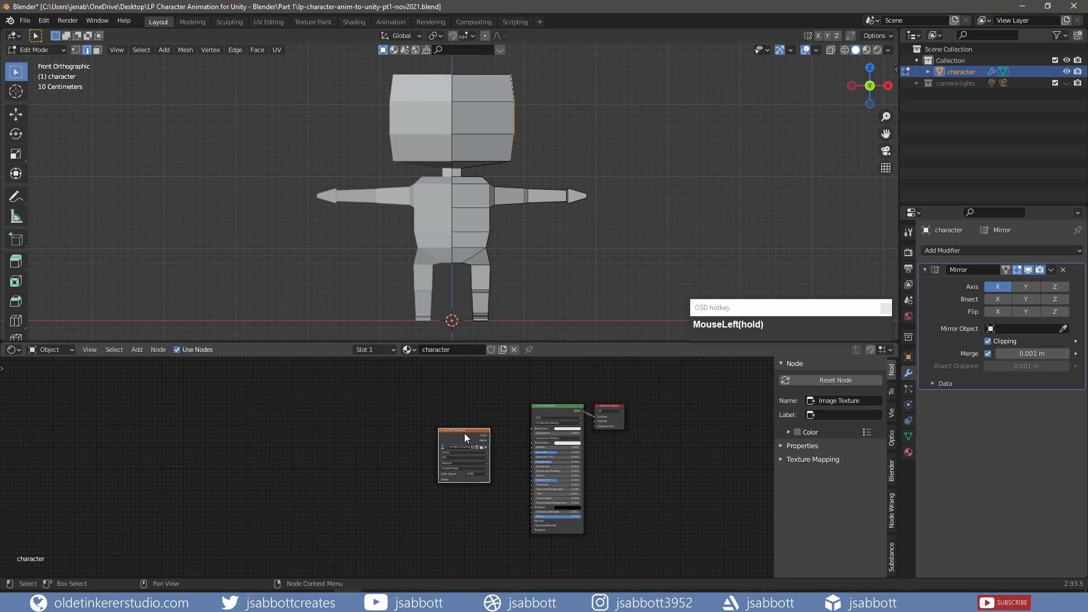
{"action": "scroll", "coordinate": [464, 432], "scroll_direction": "up", "scroll_amount": 3}
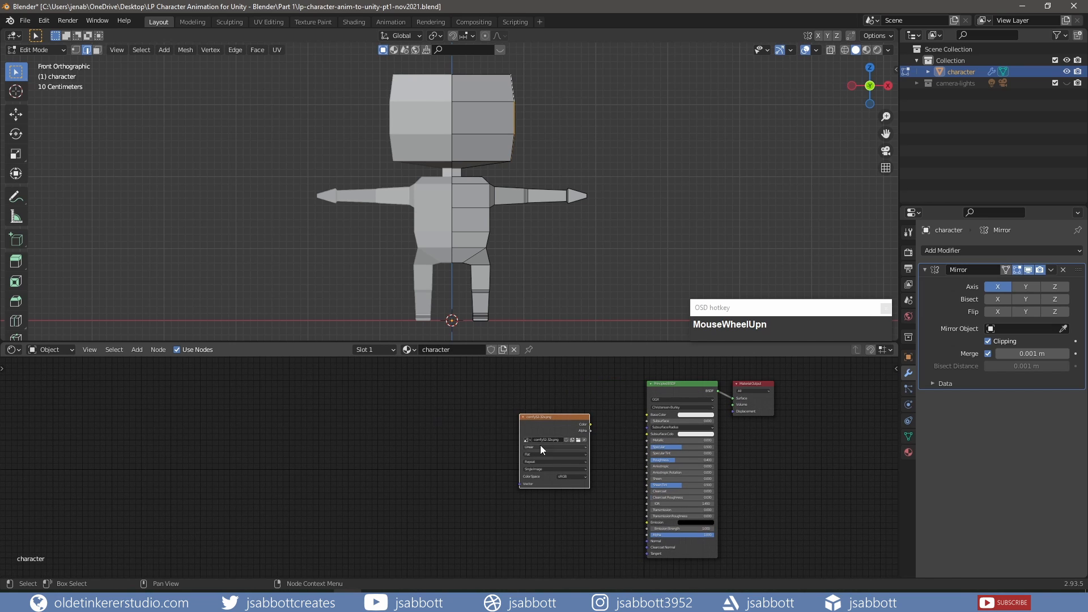
{"action": "scroll", "coordinate": [613, 427], "scroll_direction": "up", "scroll_amount": 2}
{"action": "middle_click_drag", "start_coordinate": [620, 425], "coordinate": [340, 430], "text": "shift"}
{"action": "left_click_drag", "start_coordinate": [316, 439], "coordinate": [380, 429]}
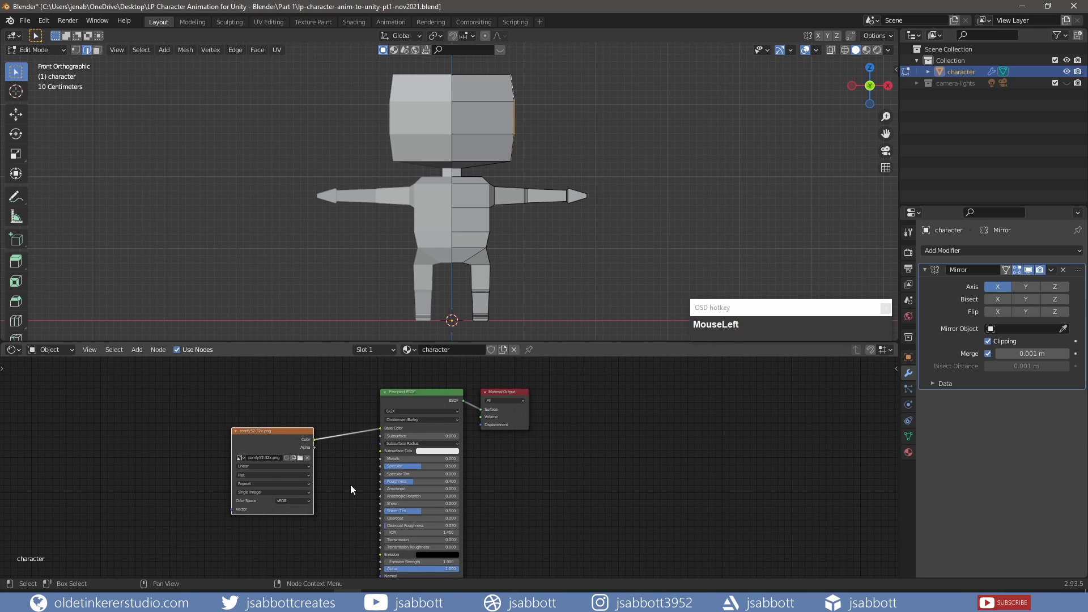
Display the model in Material Preview shading and change the lower area to a UV Editor.
{"action": "left_click", "coordinate": [867, 50]}
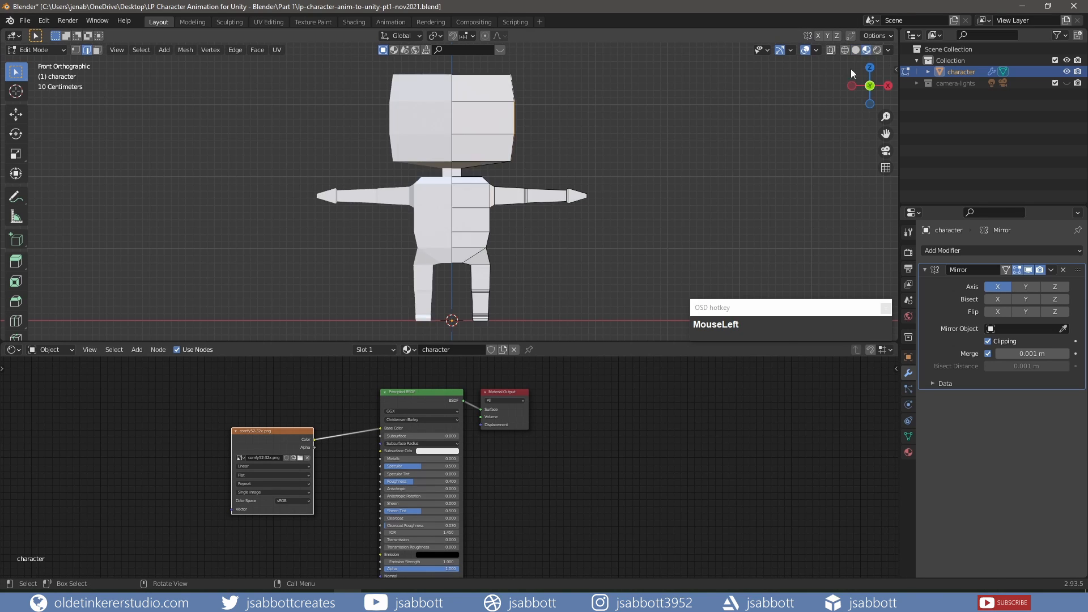
{"action": "left_click", "coordinate": [13, 349]}
{"action": "left_click", "coordinate": [35, 403]}
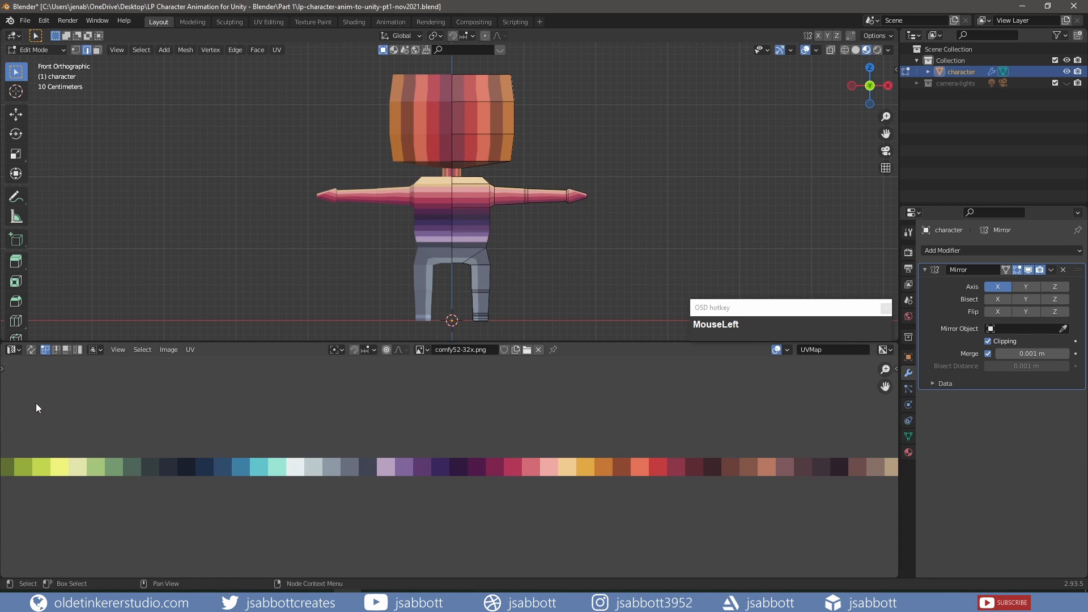
Select all of the character's faces and scale their UVs to 0 so they collapse into a single point.
{"action": "scroll", "coordinate": [418, 427], "scroll_direction": "down", "scroll_amount": 1}
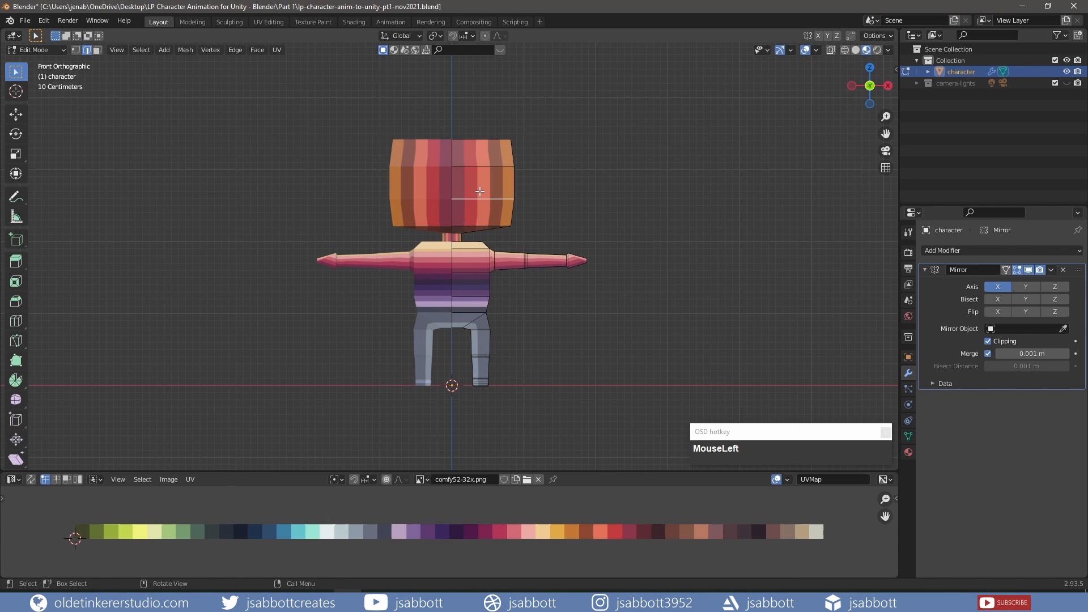
{"action": "key", "text": "a"}
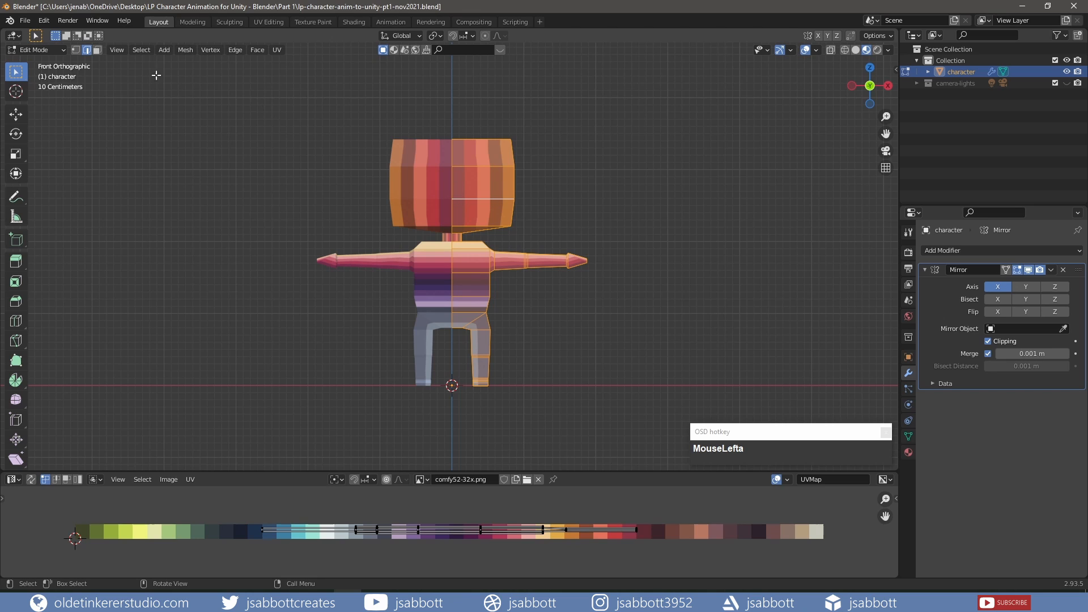
{"action": "left_click", "coordinate": [97, 50]}
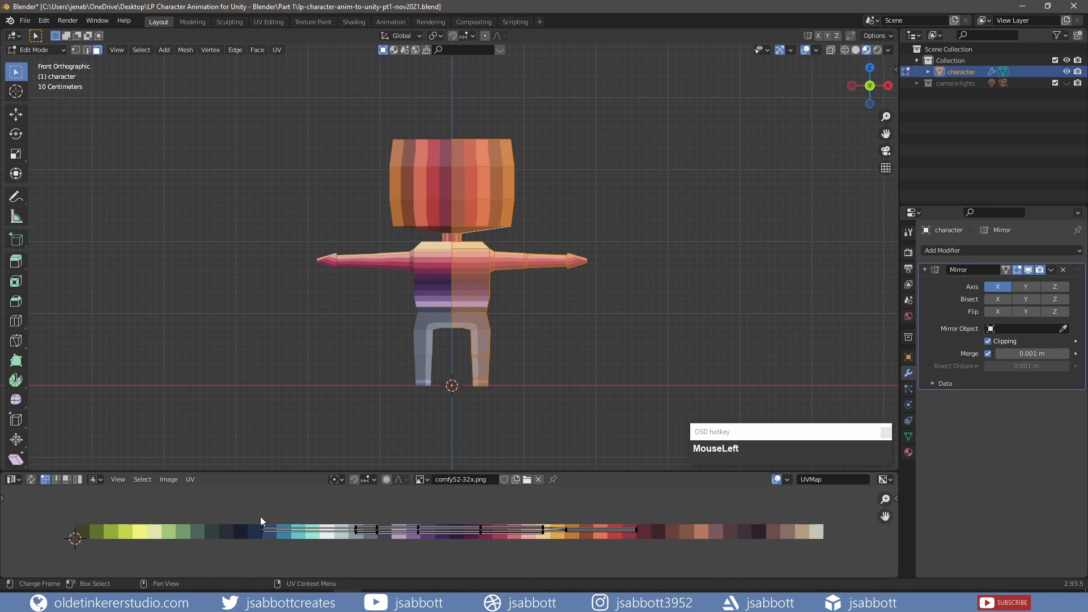
{"action": "left_click_drag", "start_coordinate": [261, 517], "coordinate": [658, 549]}
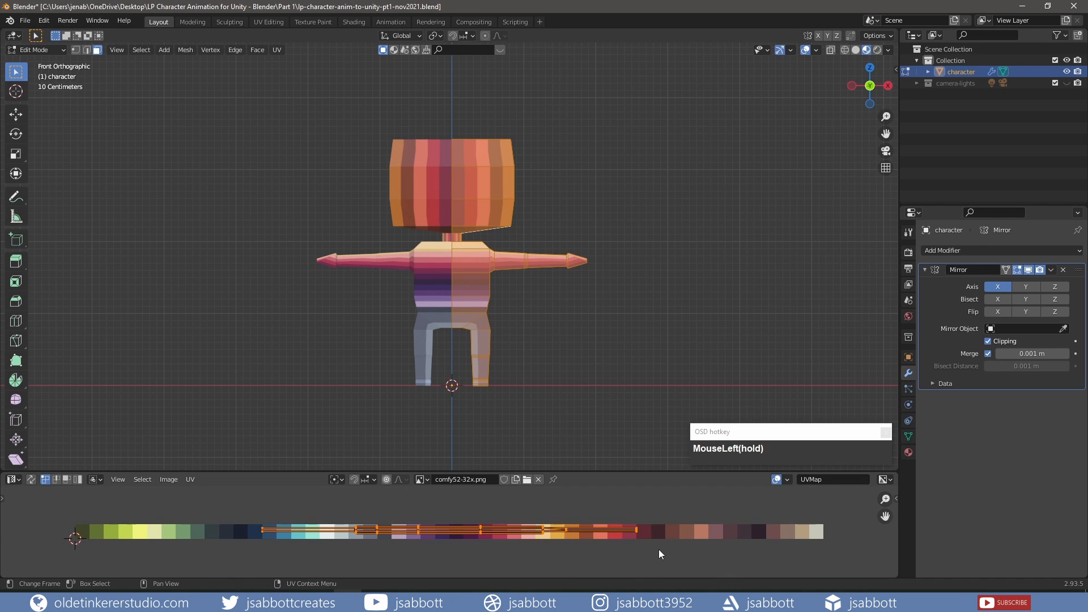
{"action": "key", "text": "s"}
{"action": "key", "text": "KP_0"}
{"action": "key", "text": "Return"}
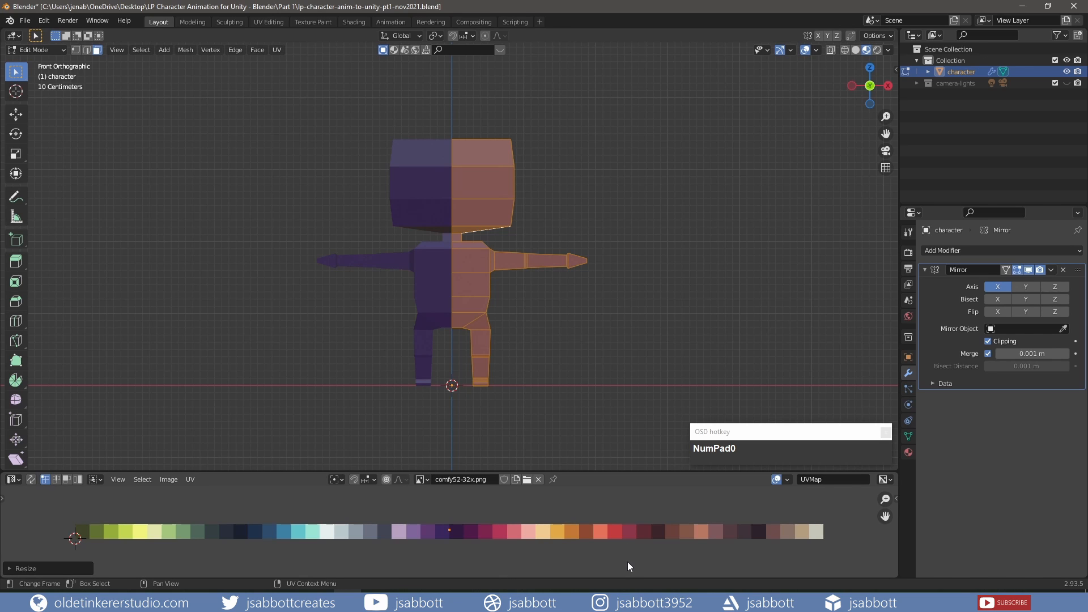
Move the collapsed UVs along X onto the light tan swatch to give the whole character a skin color.
{"action": "key", "text": "g"}
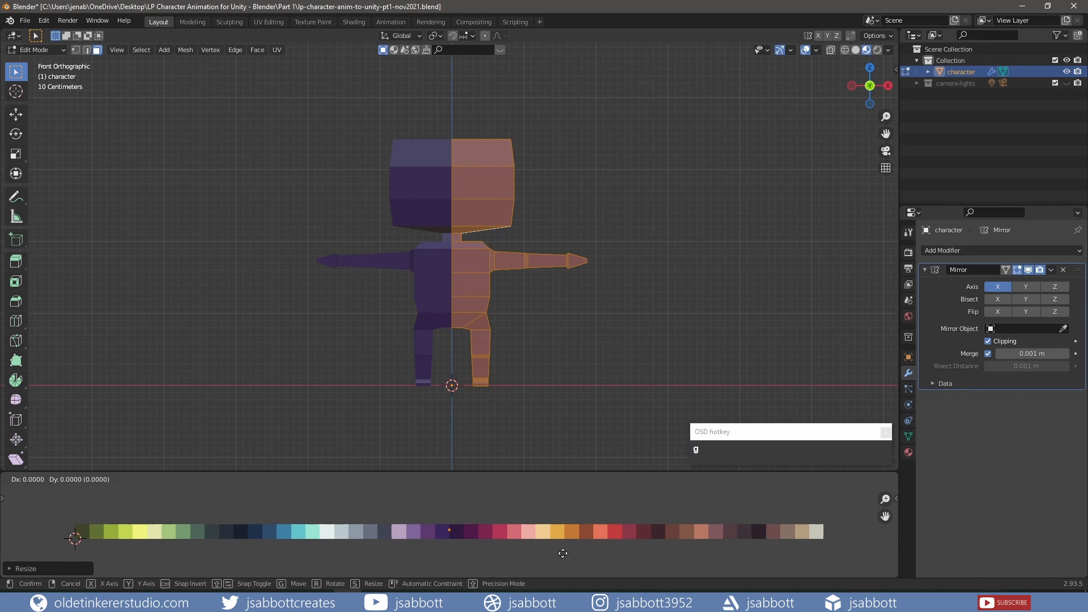
{"action": "key", "text": "x"}
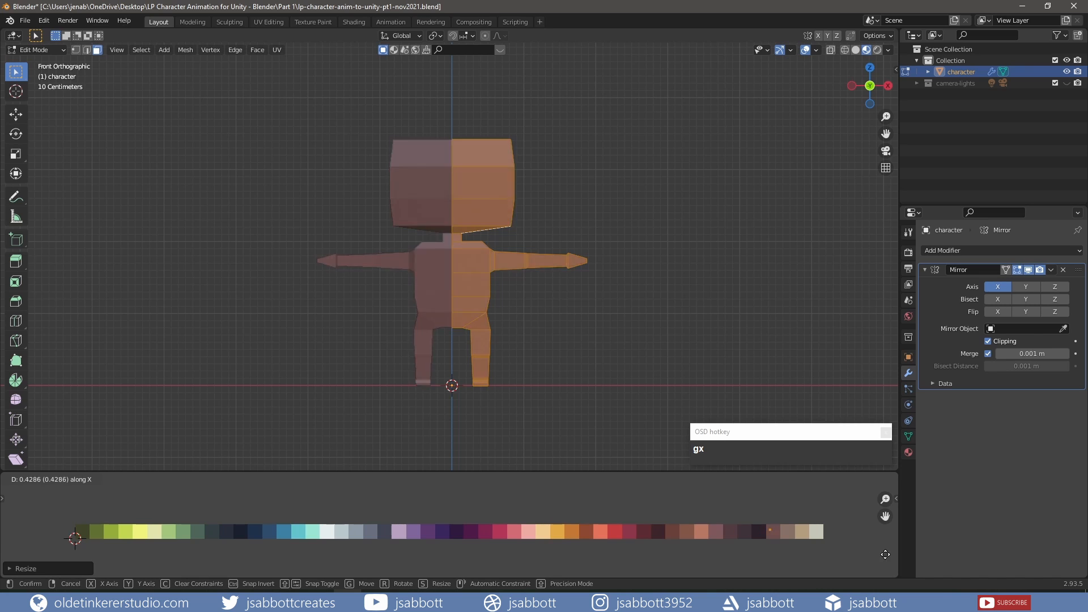
{"action": "left_click", "coordinate": [21, 560]}
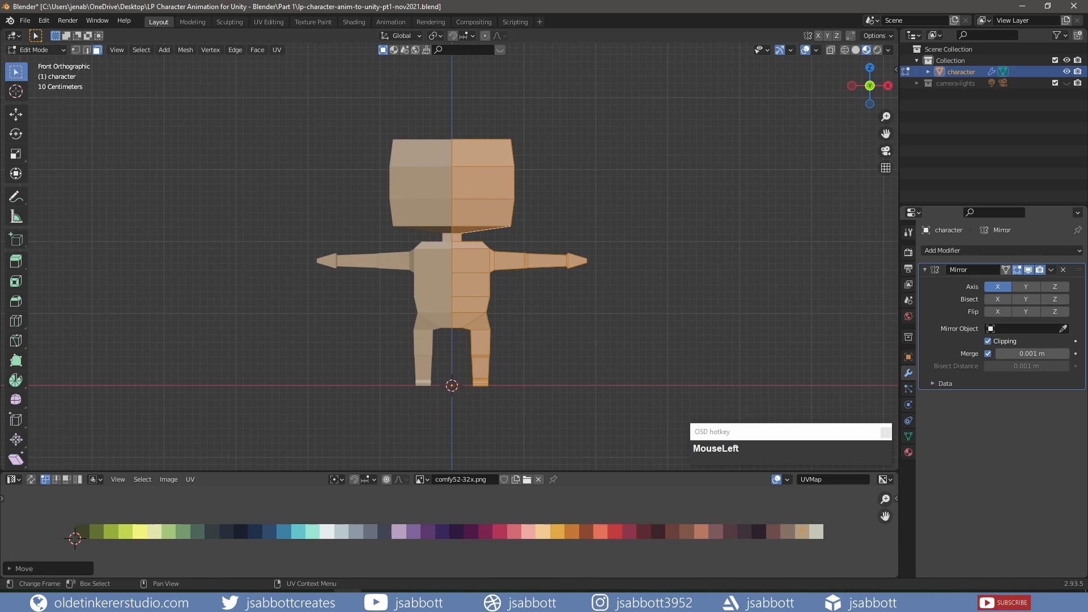
{"action": "left_click", "coordinate": [256, 319]}
Select the torso, shoulder and sleeve faces down to the wrist and move their UVs along X onto the dark plum swatch.
{"action": "middle_click_drag", "start_coordinate": [536, 240], "coordinate": [503, 247]}
{"action": "scroll", "coordinate": [508, 254], "scroll_direction": "up", "scroll_amount": 2}
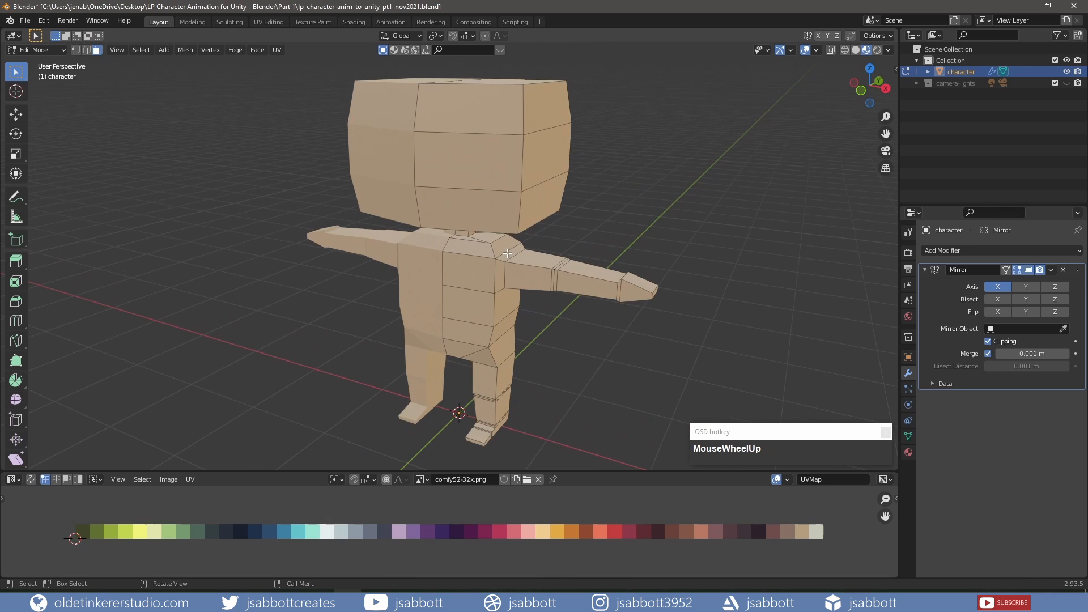
{"action": "middle_click_drag", "start_coordinate": [494, 356], "coordinate": [408, 329]}
{"action": "key", "text": "shift"}
{"action": "left_click", "coordinate": [491, 334], "text": "shift"}
{"action": "left_click", "coordinate": [479, 303], "text": "shift"}
{"action": "left_click", "coordinate": [482, 340], "text": "shift"}
{"action": "middle_click_drag", "start_coordinate": [481, 354], "coordinate": [558, 362]}
{"action": "left_click", "coordinate": [476, 331], "text": "shift"}
{"action": "left_click", "coordinate": [479, 303], "text": "shift"}
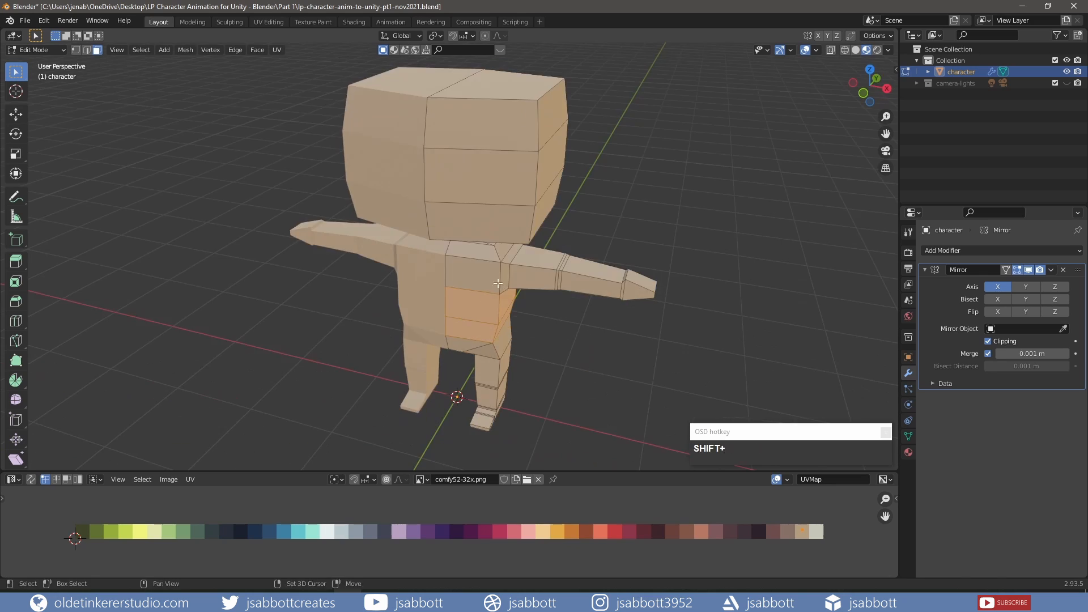
{"action": "left_click", "coordinate": [460, 317], "text": "shift"}
{"action": "middle_click_drag", "start_coordinate": [498, 283], "coordinate": [397, 283]}
{"action": "left_click", "coordinate": [462, 310], "text": "alt+shift"}
{"action": "middle_click_drag", "start_coordinate": [476, 255], "coordinate": [499, 306]}
{"action": "left_click", "coordinate": [498, 306], "text": "shift"}
{"action": "left_click", "coordinate": [555, 337], "text": "shift"}
{"action": "mouse_move", "coordinate": [558, 343]}
{"action": "middle_mouse_down"}
{"action": "mouse_move", "coordinate": [556, 313]}
{"action": "mouse_move", "coordinate": [337, 328]}
{"action": "mouse_move", "coordinate": [452, 297]}
{"action": "mouse_move", "coordinate": [397, 215]}
{"action": "mouse_move", "coordinate": [539, 276]}
{"action": "mouse_move", "coordinate": [531, 355]}
{"action": "mouse_move", "coordinate": [583, 337]}
{"action": "mouse_move", "coordinate": [390, 329]}
{"action": "mouse_move", "coordinate": [381, 362]}
{"action": "mouse_move", "coordinate": [567, 281]}
{"action": "middle_mouse_up"}
{"action": "key", "text": "c"}
{"action": "left_click", "coordinate": [398, 215]}
{"action": "right_click", "coordinate": [399, 218]}
{"action": "scroll", "coordinate": [584, 337], "scroll_direction": "up", "scroll_amount": 2}
{"action": "left_click", "coordinate": [343, 333], "text": "shift"}
{"action": "scroll", "coordinate": [570, 280], "scroll_direction": "down", "scroll_amount": 3}
{"action": "key", "text": "g"}
{"action": "key", "text": "x"}
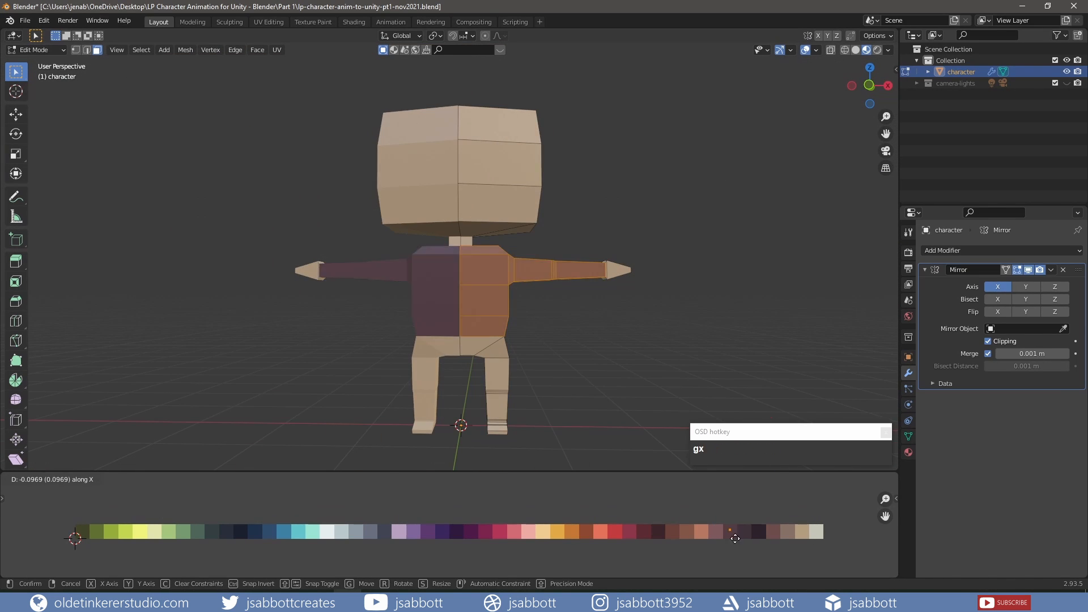
{"action": "left_click", "coordinate": [475, 538]}
{"action": "key", "text": "alt+a"}
Select the hip and leg faces down to the ankle and move their UVs along X onto the dark blue swatch.
{"action": "left_click", "coordinate": [498, 348]}
{"action": "left_click", "coordinate": [475, 344], "text": "shift"}
{"action": "middle_click_drag", "start_coordinate": [481, 346], "coordinate": [317, 346]}
{"action": "left_click", "coordinate": [427, 342], "text": "shift"}
{"action": "middle_click_drag", "start_coordinate": [429, 343], "coordinate": [499, 317]}
{"action": "scroll", "coordinate": [538, 272], "scroll_direction": "up", "scroll_amount": 3}
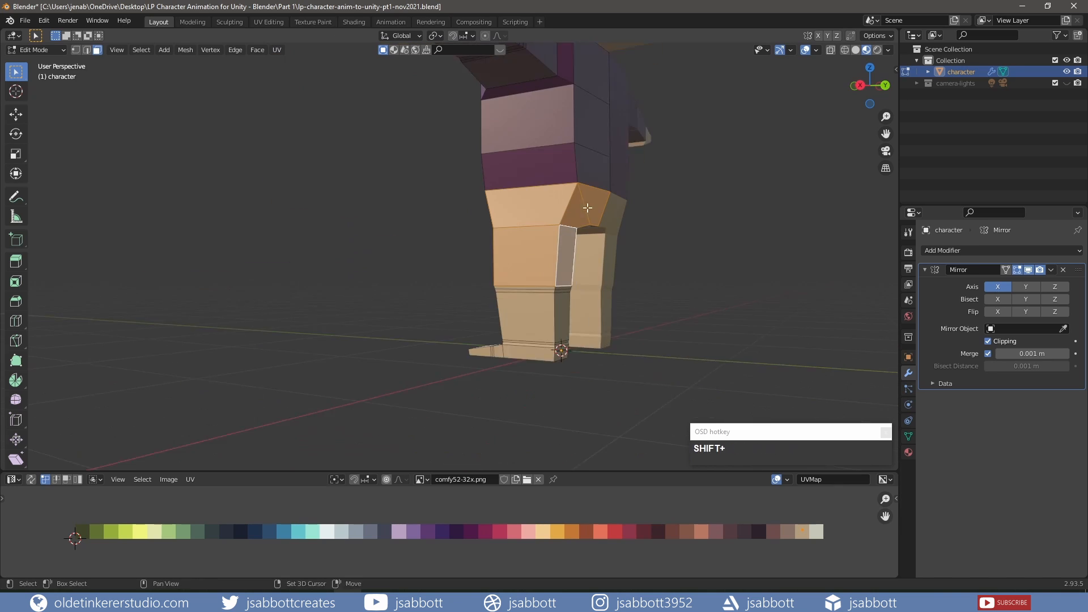
{"action": "left_click", "coordinate": [587, 210], "text": "alt+shift"}
{"action": "scroll", "coordinate": [578, 340], "scroll_direction": "up", "scroll_amount": 2}
{"action": "left_click", "coordinate": [634, 374], "text": "alt+shift"}
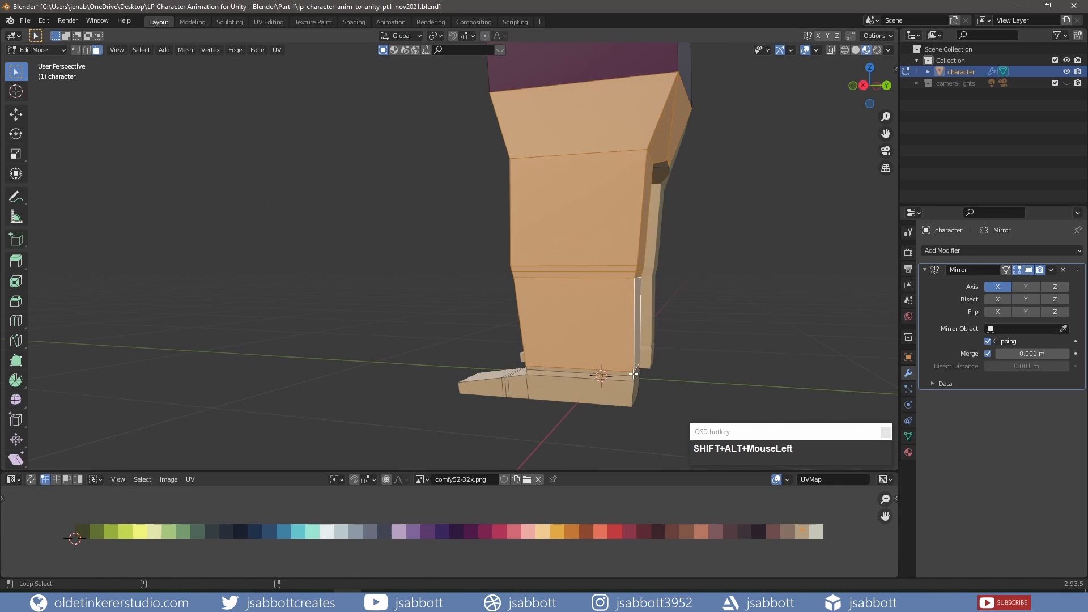
{"action": "middle_click_drag", "start_coordinate": [633, 374], "coordinate": [725, 372]}
{"action": "key", "text": "g"}
{"action": "key", "text": "x"}
{"action": "left_click", "coordinate": [199, 527]}
{"action": "key", "text": "alt+a"}
Select all of the shoe's faces, including the sole, and move their UVs along X onto the dark slate gray swatch.
{"action": "left_click", "coordinate": [567, 352], "text": "alt"}
{"action": "left_click", "coordinate": [564, 368], "text": "alt+shift"}
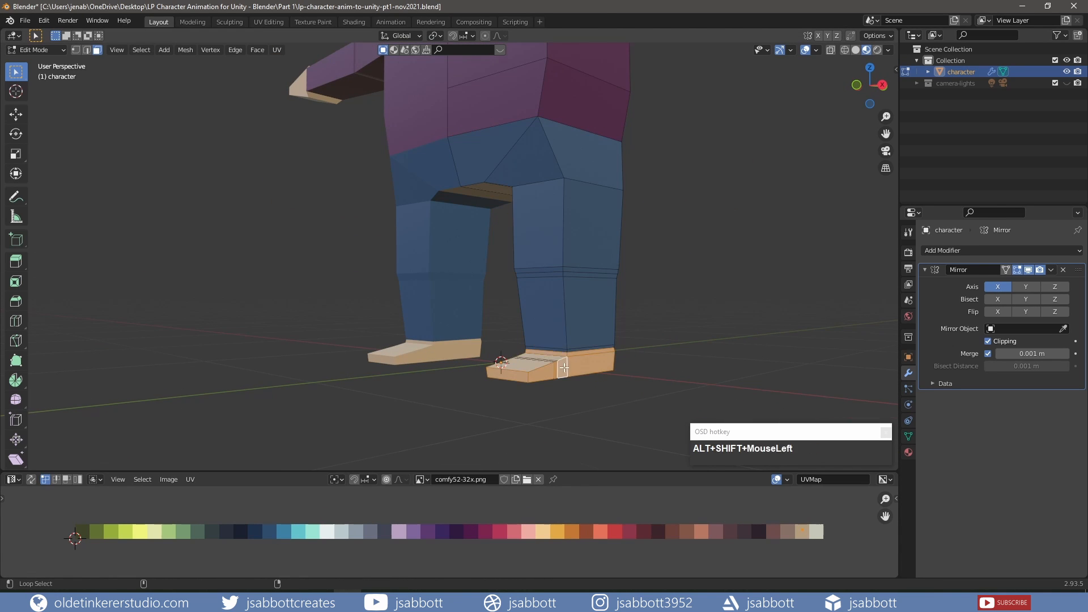
{"action": "middle_click_drag", "start_coordinate": [564, 368], "coordinate": [595, 420]}
{"action": "left_click", "coordinate": [545, 346], "text": "shift"}
{"action": "left_click", "coordinate": [582, 284], "text": "shift"}
{"action": "middle_click_drag", "start_coordinate": [545, 346], "coordinate": [578, 374]}
{"action": "key", "text": "g"}
{"action": "key", "text": "x"}
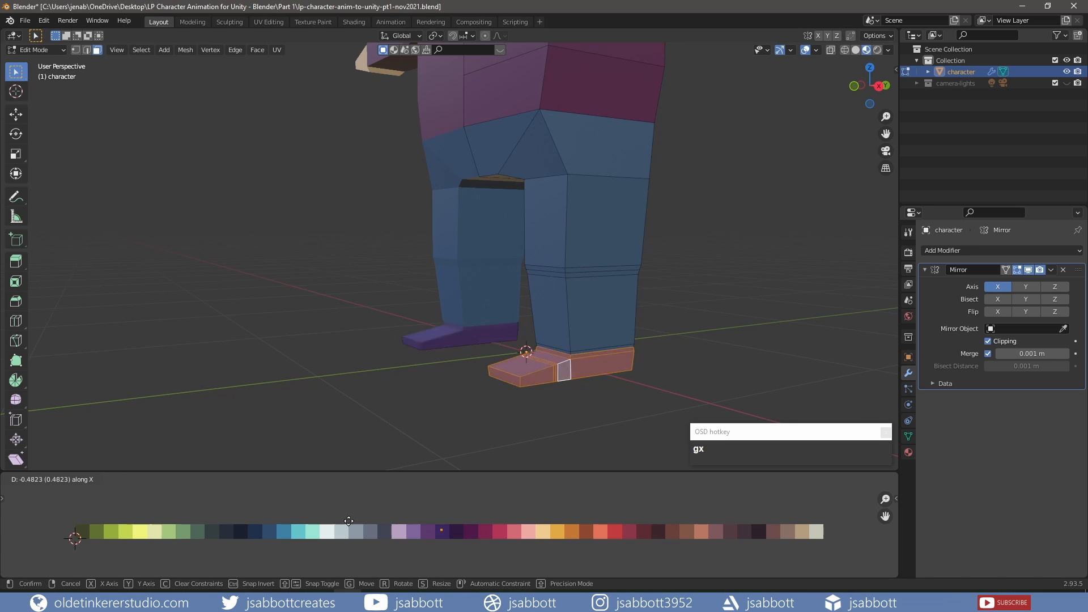
{"action": "left_click", "coordinate": [289, 520]}
{"action": "scroll", "coordinate": [404, 439], "scroll_direction": "down", "scroll_amount": 6}
{"action": "middle_click_drag", "start_coordinate": [481, 317], "coordinate": [551, 317]}
{"action": "left_click", "coordinate": [552, 318]}
{"action": "key", "text": "ctrl+z"}
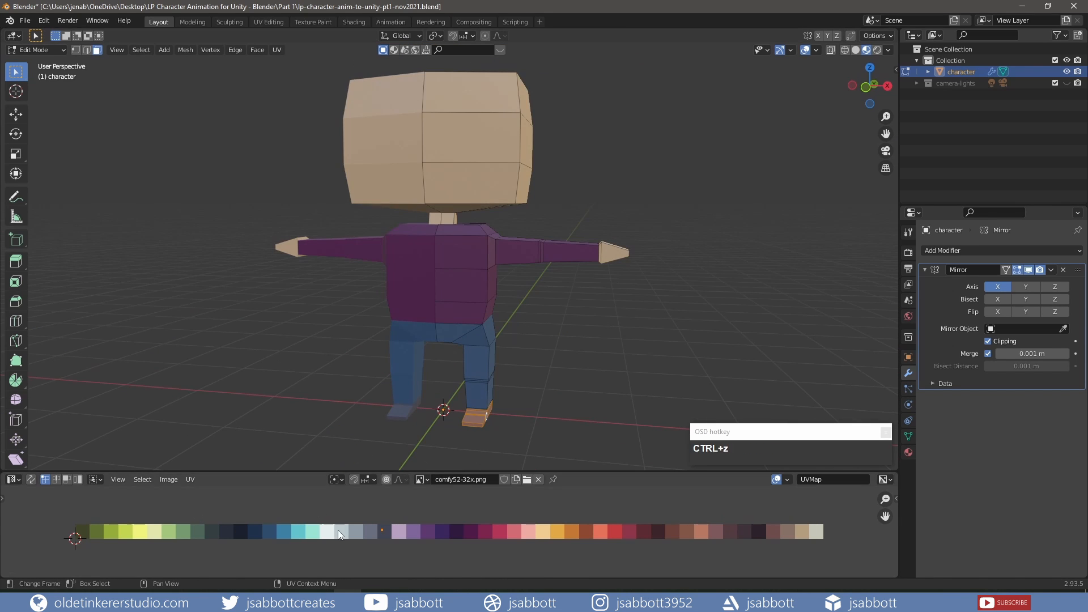
Move the shoe UVs along X onto a near-black swatch beside the brown shades, and deselect the faces.
{"action": "key", "text": "g"}
{"action": "key", "text": "x"}
{"action": "left_click", "coordinate": [704, 532]}
{"action": "key", "text": "alt+a"}
{"action": "middle_click_drag", "start_coordinate": [607, 350], "coordinate": [539, 299]}
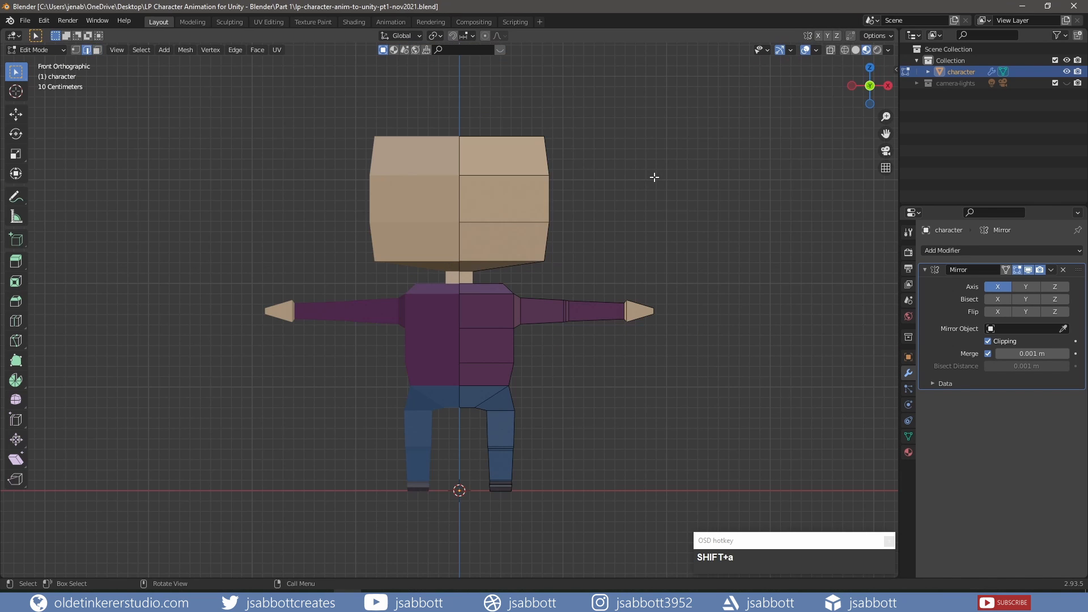
Return the character to Object Mode and add a Single Bone armature at the origin.
{"action": "key", "text": "Tab"}
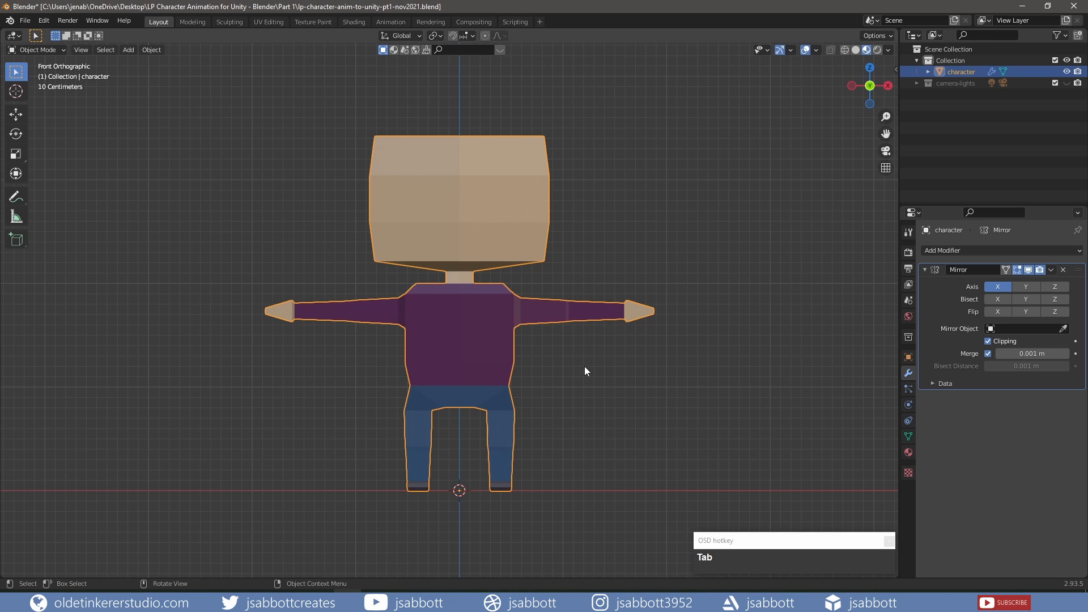
{"action": "key", "text": "shift+a"}
{"action": "mouse_move", "coordinate": [572, 445]}
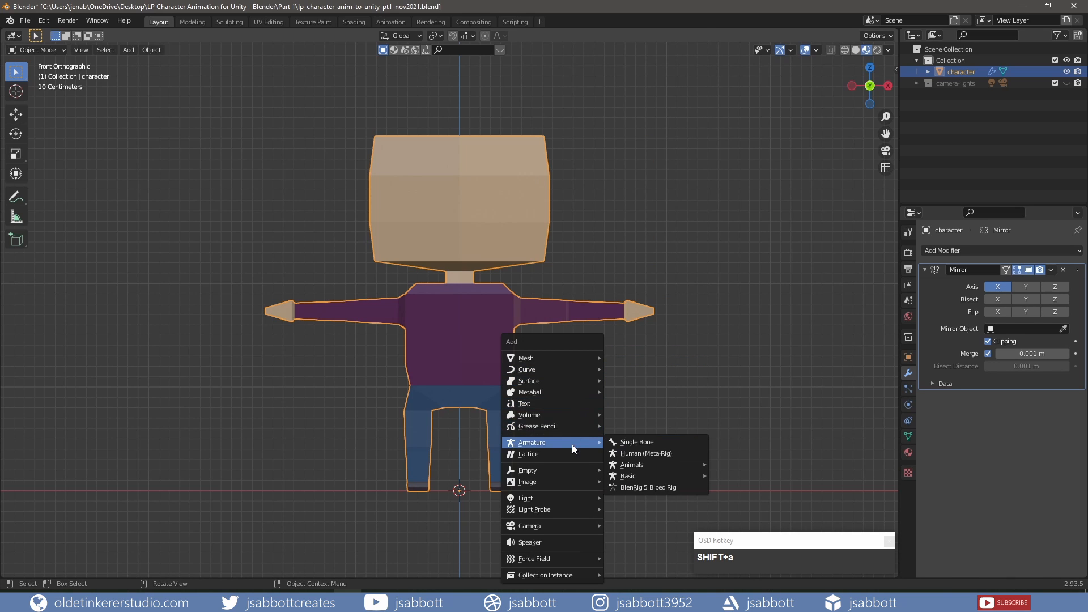
{"action": "left_click", "coordinate": [654, 441]}
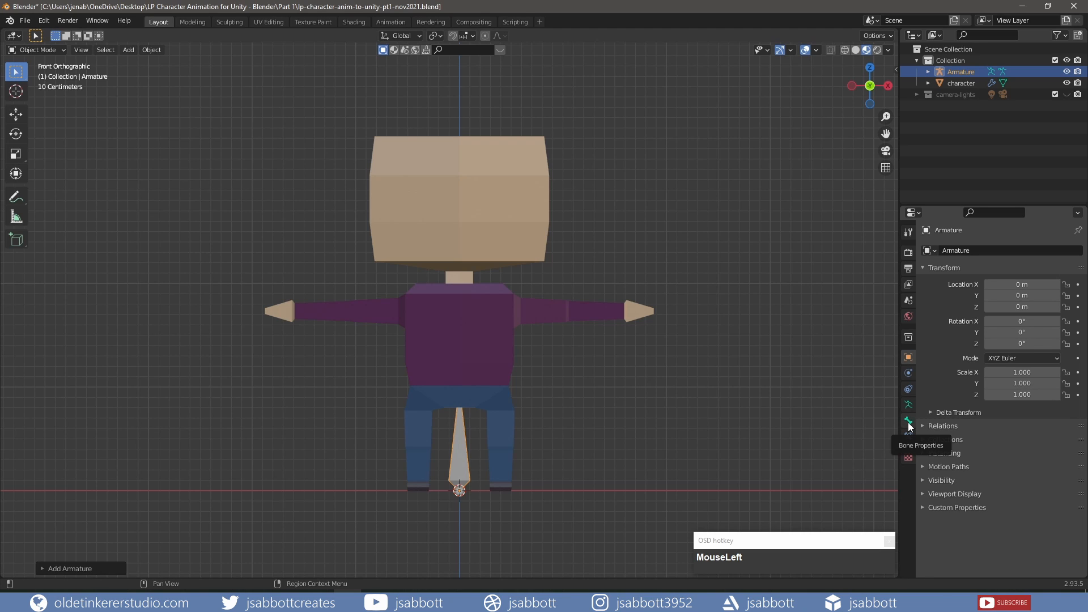
Set the armature's viewport display to In Front and view it from the front.
{"action": "left_click", "coordinate": [910, 405]}
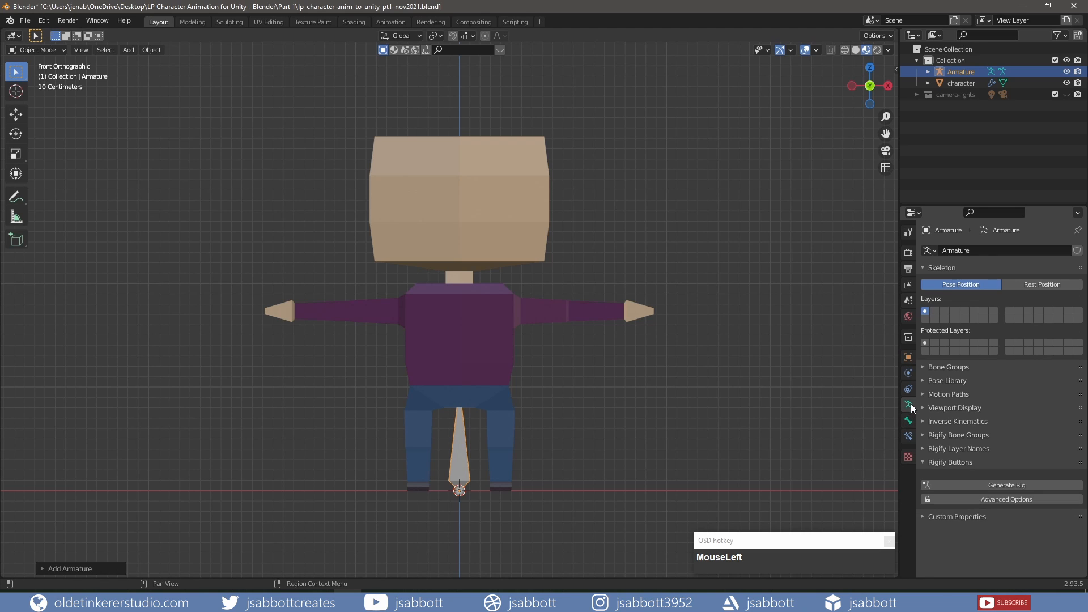
{"action": "left_click", "coordinate": [923, 407]}
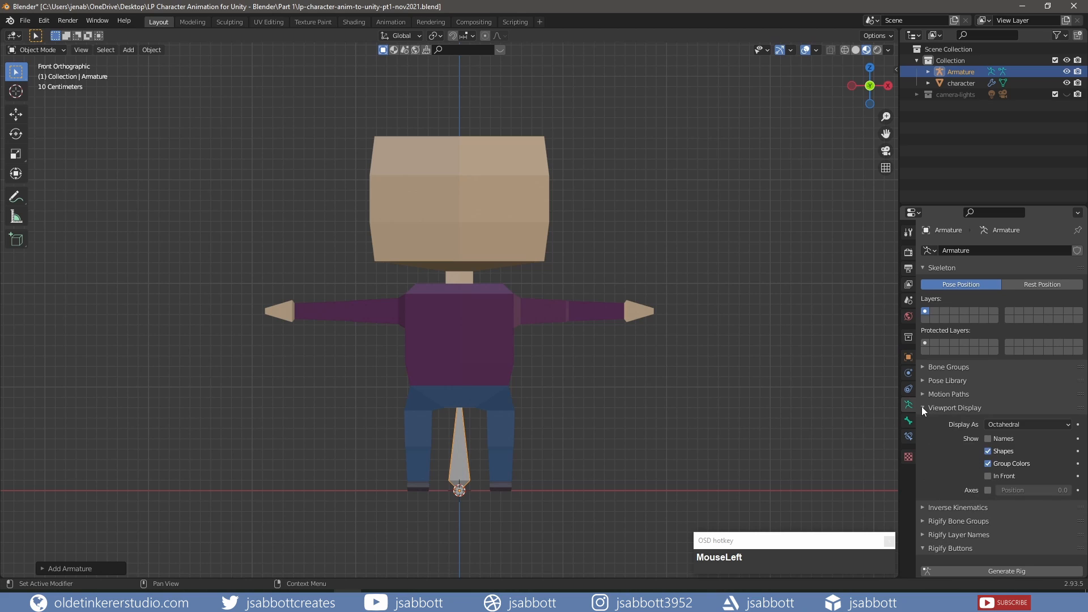
{"action": "left_click", "coordinate": [988, 476]}
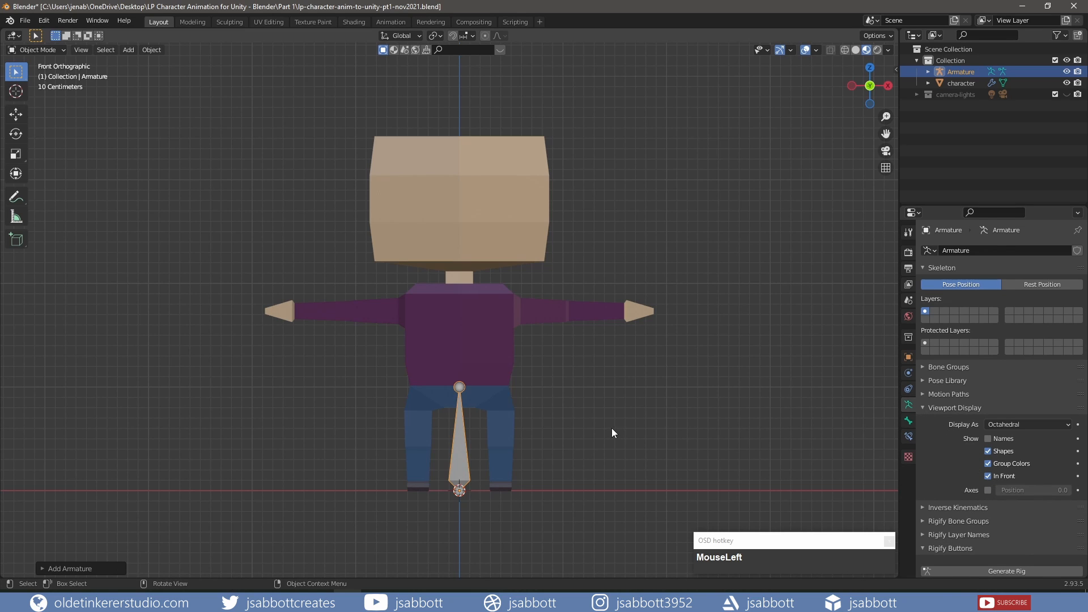
{"action": "mouse_move", "coordinate": [607, 376]}
{"action": "middle_mouse_down"}
{"action": "mouse_move", "coordinate": [460, 384]}
{"action": "mouse_move", "coordinate": [591, 380]}
{"action": "middle_mouse_up"}
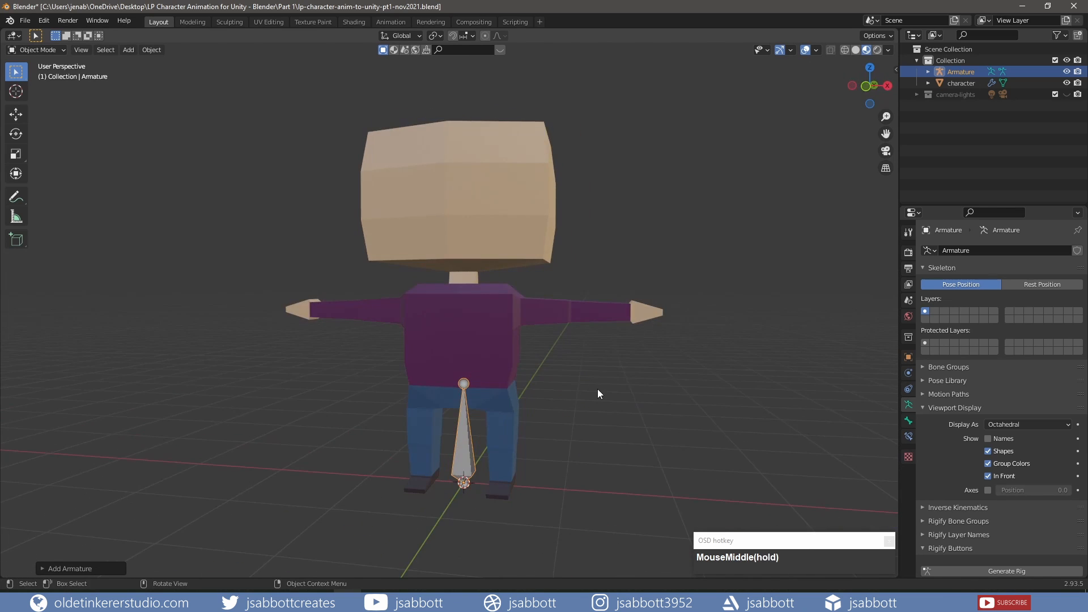
{"action": "key", "text": "KP_1"}
{"action": "left_click", "coordinate": [603, 396]}
Put the armature in Edit Mode and move the whole bone up along Z by about 0.85 m.
{"action": "key", "text": "Tab"}
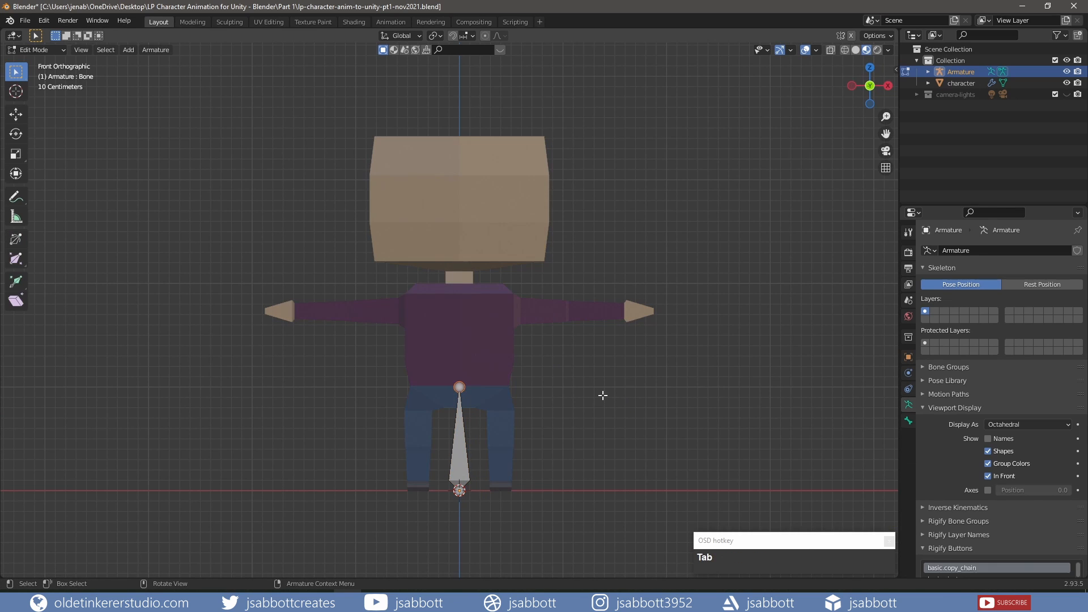
{"action": "key", "text": "a"}
{"action": "key", "text": "g"}
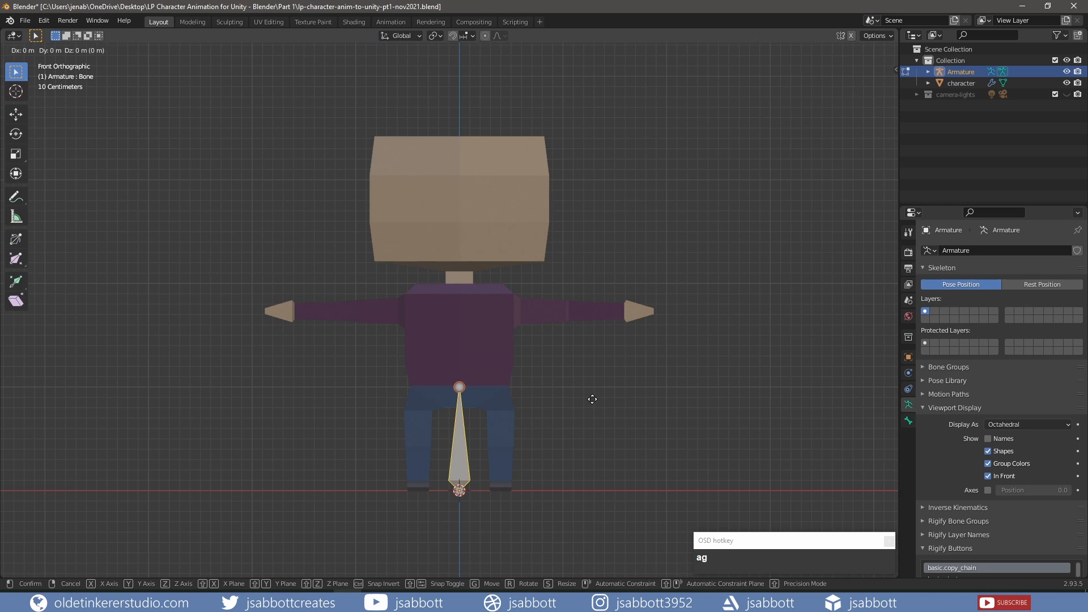
{"action": "key", "text": "z"}
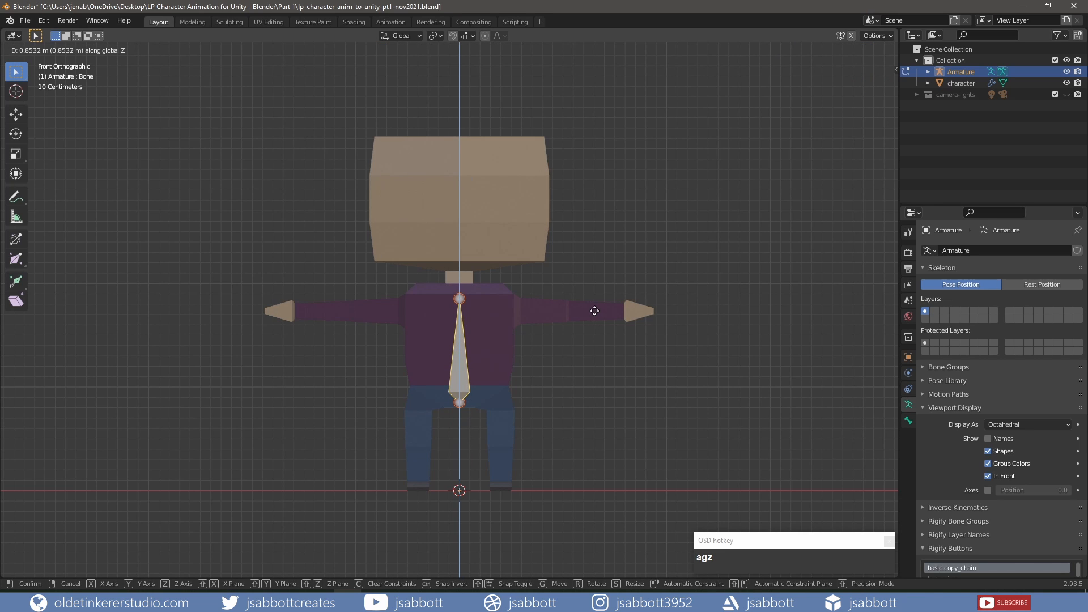
{"action": "left_click", "coordinate": [595, 311]}
Display the model in wireframe and lower the bone's tip along Z to just above the waist edge.
{"action": "left_click", "coordinate": [845, 51]}
{"action": "scroll", "coordinate": [615, 420], "scroll_direction": "up", "scroll_amount": 3}
{"action": "middle_click_drag", "start_coordinate": [615, 419], "coordinate": [600, 335], "text": "shift"}
{"action": "left_click", "coordinate": [452, 204]}
{"action": "key", "text": "g"}
{"action": "key", "text": "z"}
{"action": "left_click", "coordinate": [474, 286]}
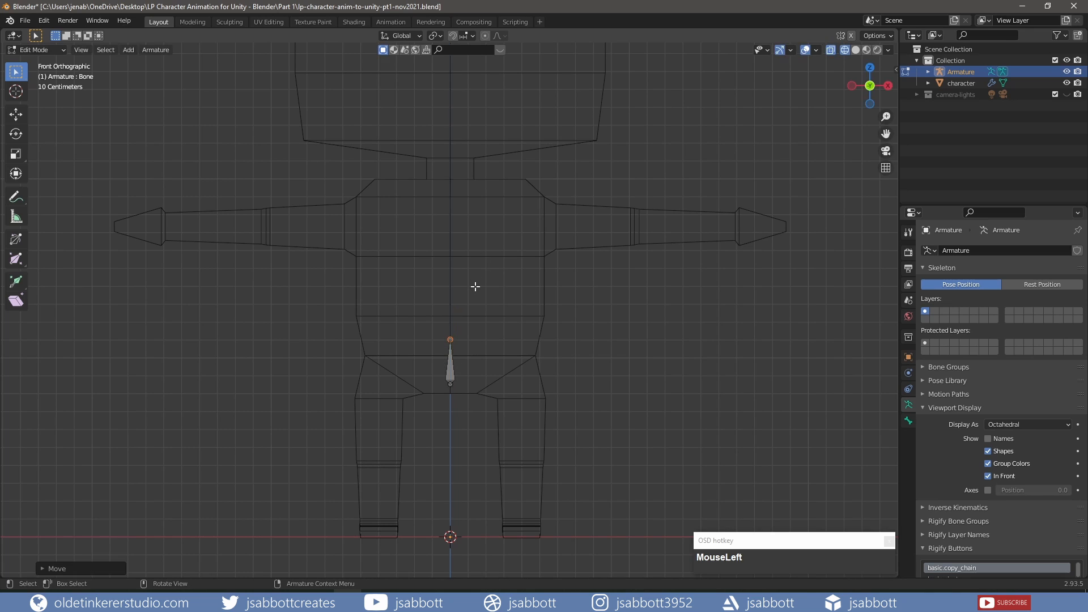
Shift the whole bone slightly down along Z and lower its tip to the waist edge.
{"action": "key", "text": "a"}
{"action": "key", "text": "g"}
{"action": "key", "text": "z"}
{"action": "left_click", "coordinate": [474, 293]}
{"action": "left_click", "coordinate": [451, 344]}
{"action": "key", "text": "g"}
{"action": "key", "text": "z"}
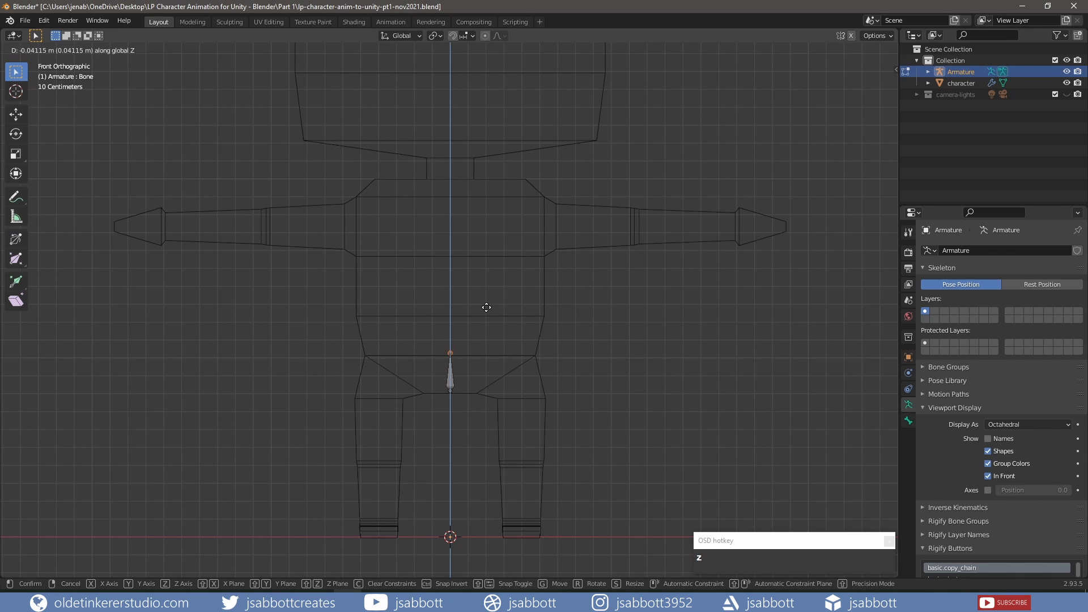
{"action": "left_click", "coordinate": [489, 315]}
Raise the whole bone along Z so it starts at the crotch edge, and align its tip with the waist edge.
{"action": "scroll", "coordinate": [489, 396], "scroll_direction": "up", "scroll_amount": 4}
{"action": "middle_click_drag", "start_coordinate": [488, 402], "coordinate": [488, 303], "text": "shift"}
{"action": "key", "text": "a"}
{"action": "key", "text": "g"}
{"action": "key", "text": "z"}
{"action": "left_click", "coordinate": [476, 327]}
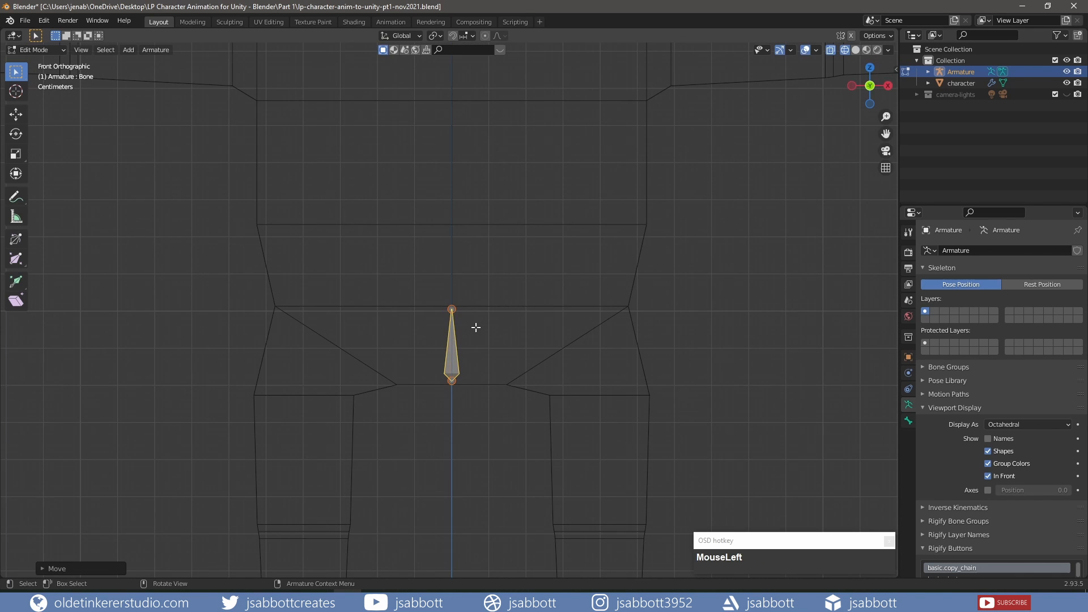
{"action": "left_click", "coordinate": [455, 307]}
{"action": "key", "text": "g"}
{"action": "key", "text": "z"}
{"action": "left_click", "coordinate": [514, 255]}
Rename the hip bone as "root".
{"action": "key", "text": "2"}
{"action": "key", "text": "a"}
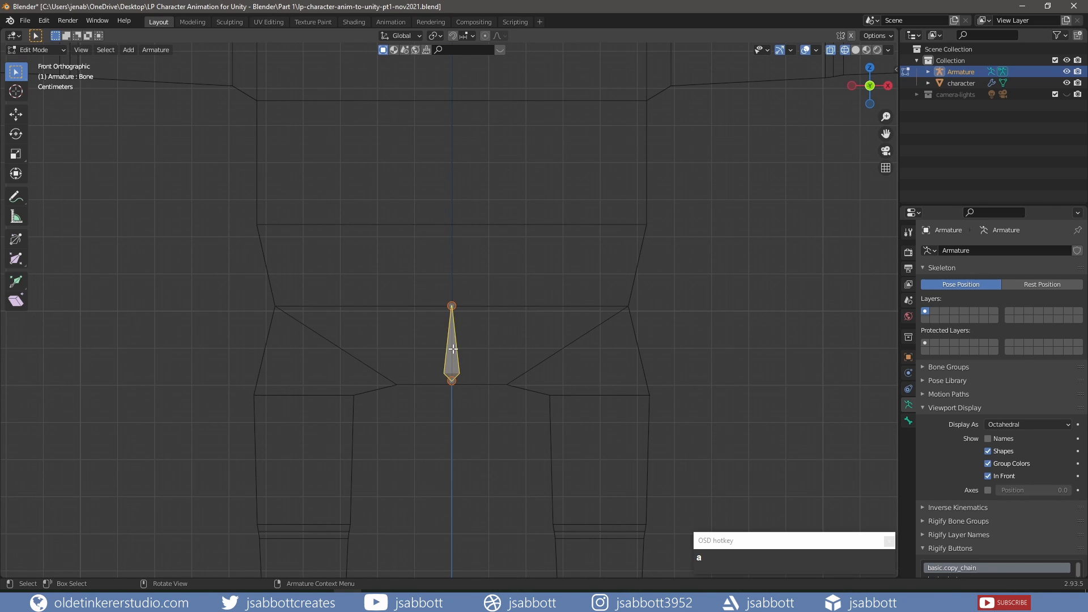
{"action": "key", "text": "F2"}
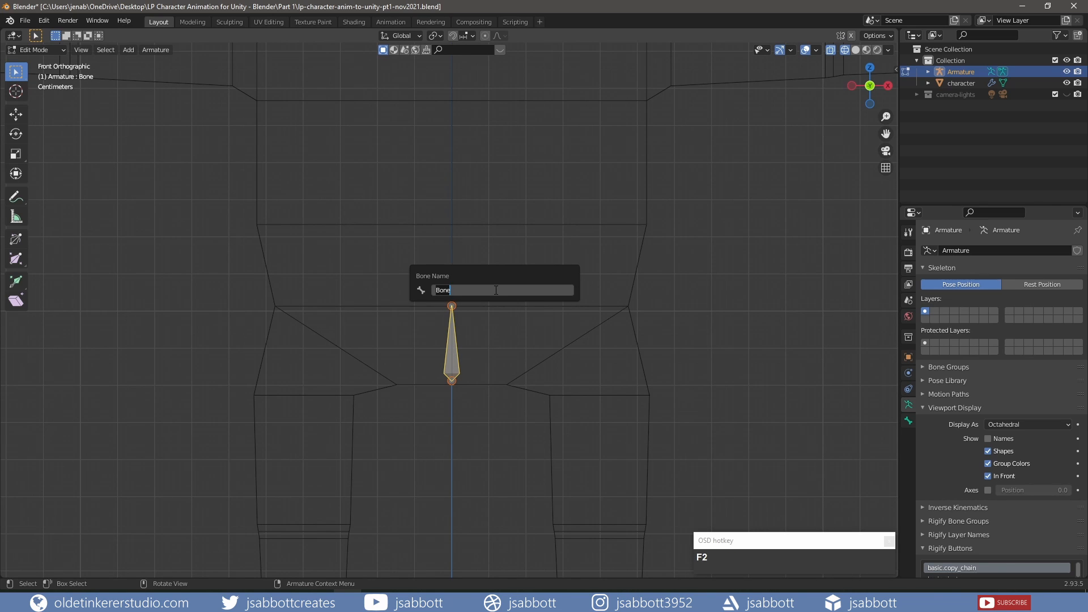
{"action": "type", "text": "root"}
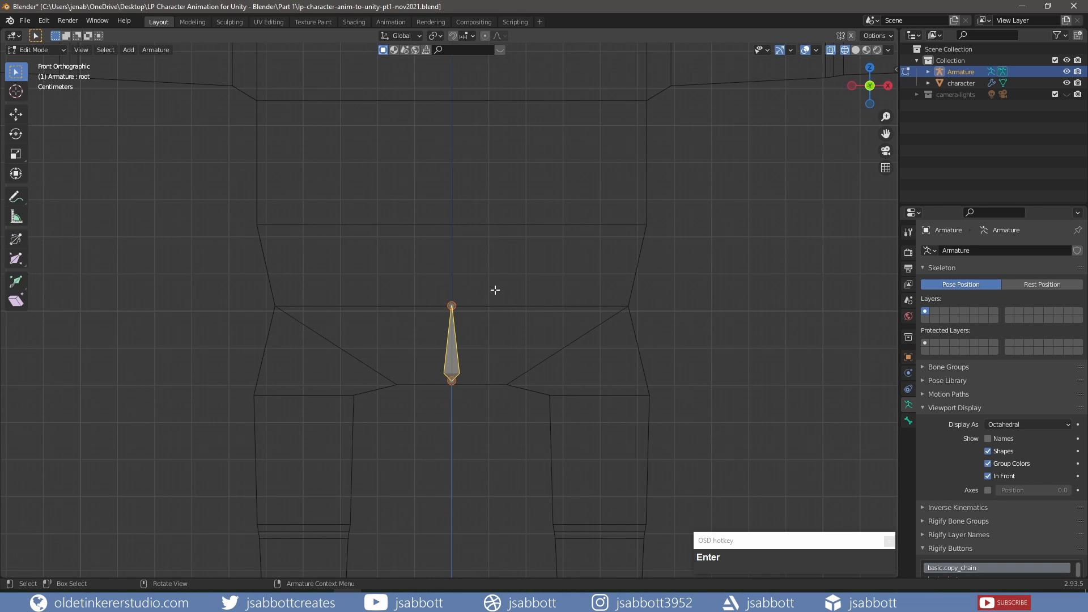
Extrude three bones upward along Z from the root bone's tip, ending at the two torso edges above and the base of the neck.
{"action": "left_click", "coordinate": [451, 306]}
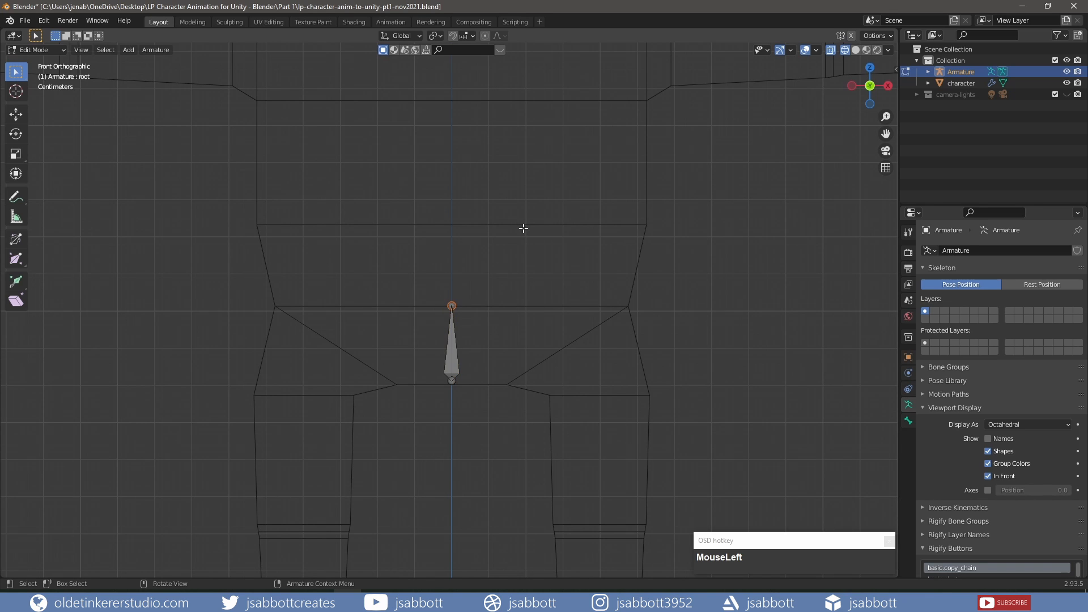
{"action": "scroll", "coordinate": [522, 227], "scroll_direction": "down", "scroll_amount": 1}
{"action": "middle_click_drag", "start_coordinate": [503, 165], "coordinate": [493, 289], "text": "shift"}
{"action": "key", "text": "e"}
{"action": "key", "text": "z"}
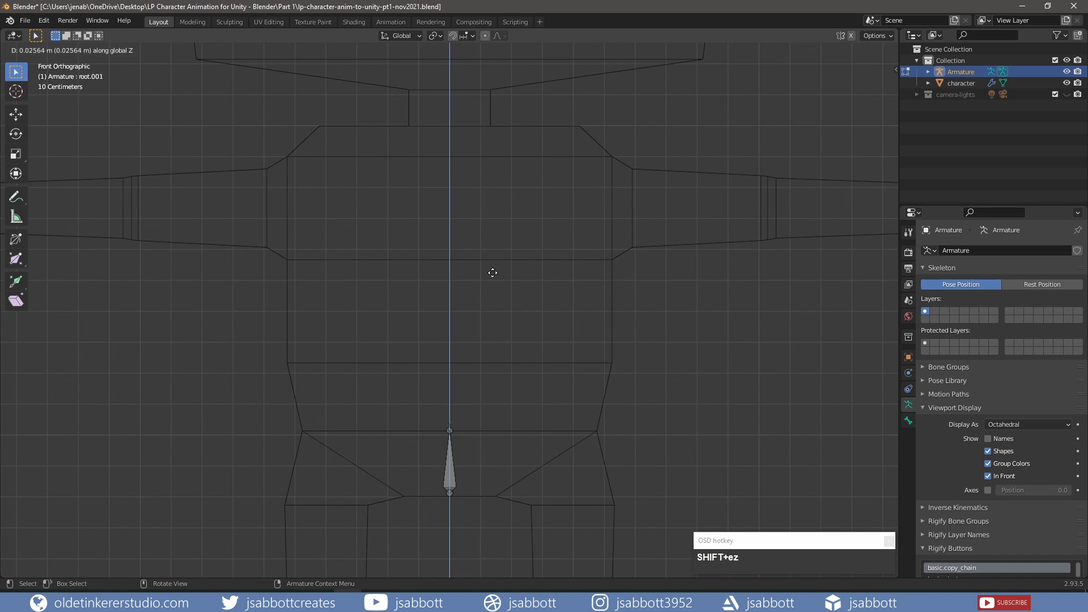
{"action": "left_click", "coordinate": [488, 221]}
{"action": "key", "text": "e"}
{"action": "key", "text": "z"}
{"action": "left_click", "coordinate": [480, 108]}
{"action": "key", "text": "e"}
{"action": "key", "text": "z"}
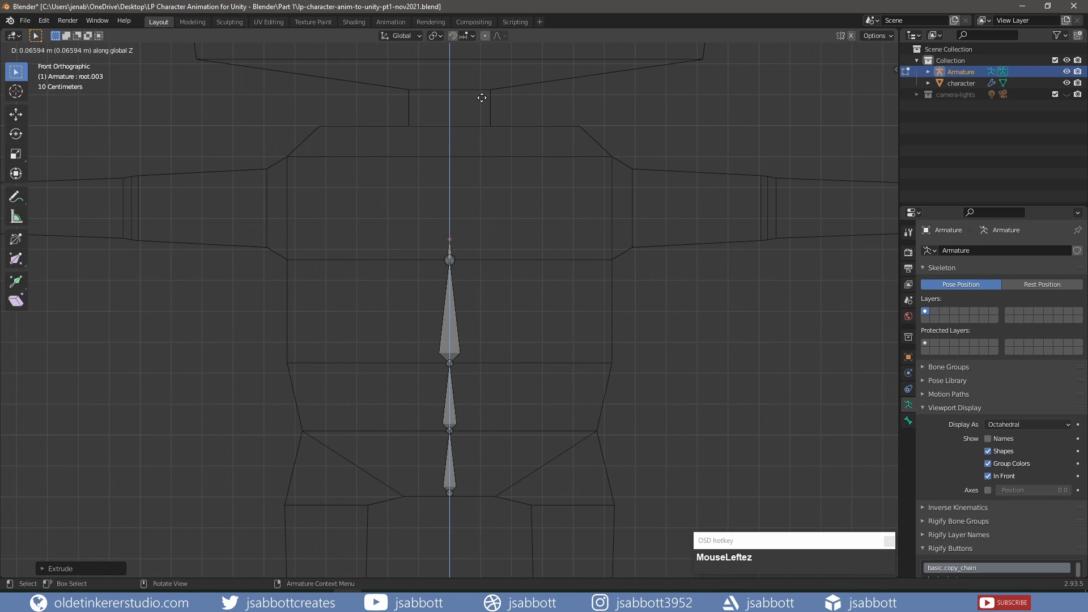
{"action": "left_click", "coordinate": [490, 518]}
Rename the bone directly above the root as "spine01".
{"action": "left_click", "coordinate": [449, 407]}
{"action": "key", "text": "F2"}
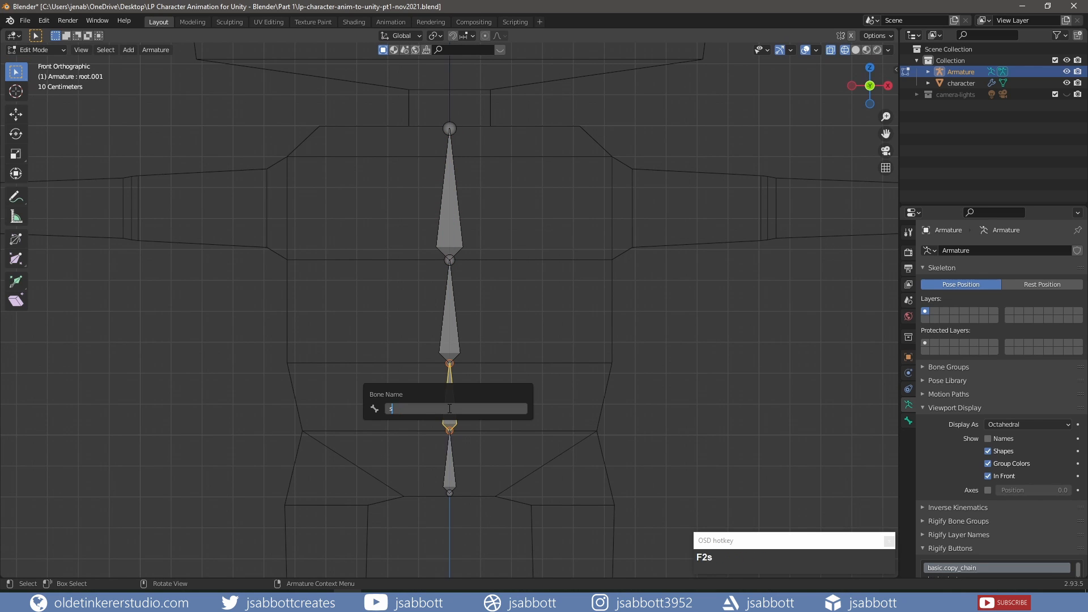
{"action": "type", "text": "spine01"}
{"action": "key", "text": "Return"}
Rename the middle spine bone as "spine02".
{"action": "left_click", "coordinate": [451, 330]}
{"action": "key", "text": "ctrl+Tab"}
{"action": "key", "text": "ctrl+Tab"}
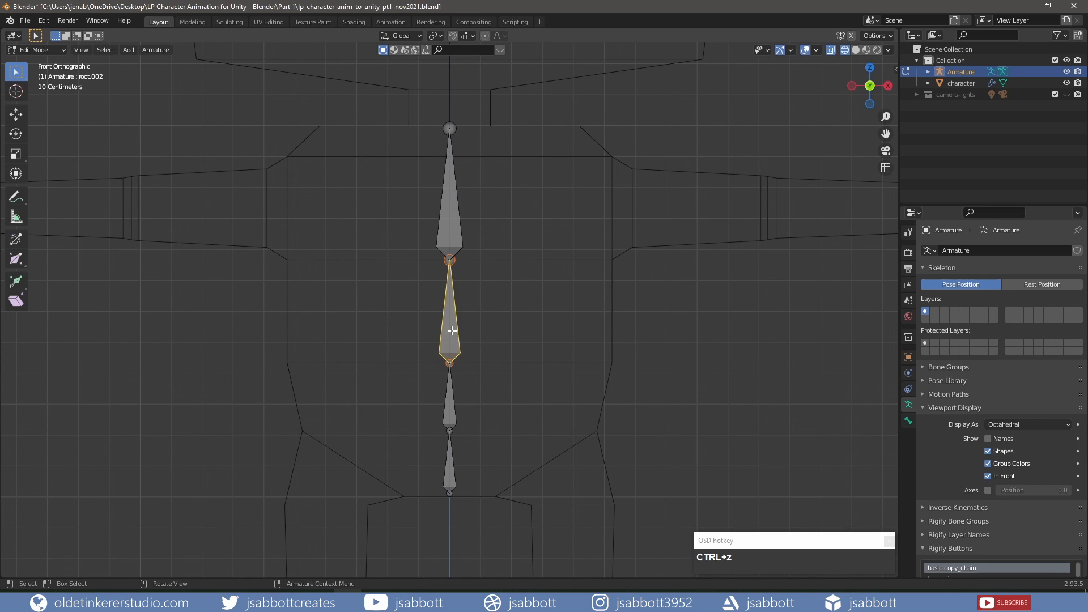
{"action": "left_click", "coordinate": [448, 418]}
{"action": "left_click", "coordinate": [453, 335]}
{"action": "key", "text": "F2"}
{"action": "type", "text": "spine02"}
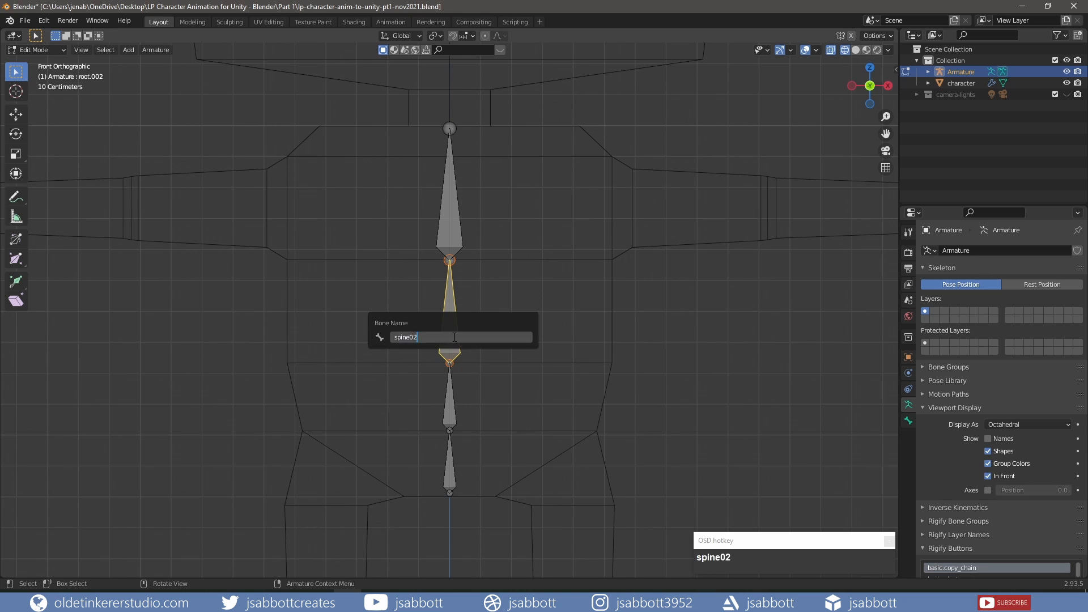
{"action": "key", "text": "Return"}
Rename the uppermost spine bone, ending at the neck base, as "spine03".
{"action": "left_click", "coordinate": [447, 231]}
{"action": "key", "text": "F2"}
{"action": "type", "text": "spine03"}
{"action": "key", "text": "Return"}
Check the names of the lowest and uppermost spine bones.
{"action": "left_click", "coordinate": [451, 418]}
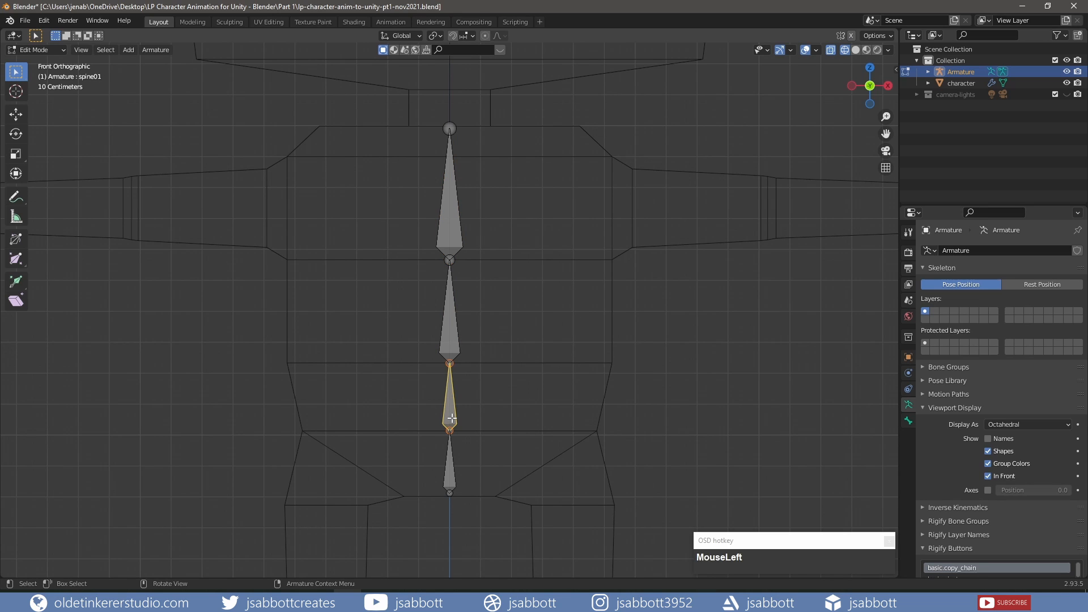
{"action": "key", "text": "2"}
{"action": "left_click", "coordinate": [452, 418]}
{"action": "left_click", "coordinate": [450, 418]}
{"action": "key", "text": "F2"}
{"action": "left_click", "coordinate": [452, 232]}
{"action": "left_click", "coordinate": [452, 233]}
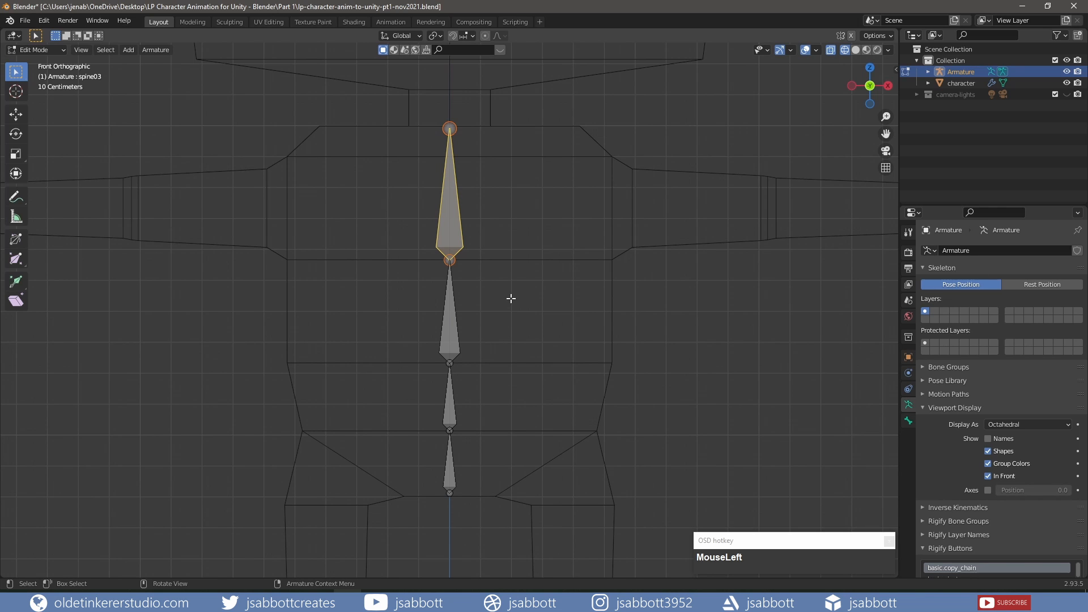
Extrude a neck bone along Z from the uppermost spine tip to the bottom of the head, and a head bone up to the head's top.
{"action": "middle_click_drag", "start_coordinate": [525, 233], "coordinate": [433, 368], "text": "shift"}
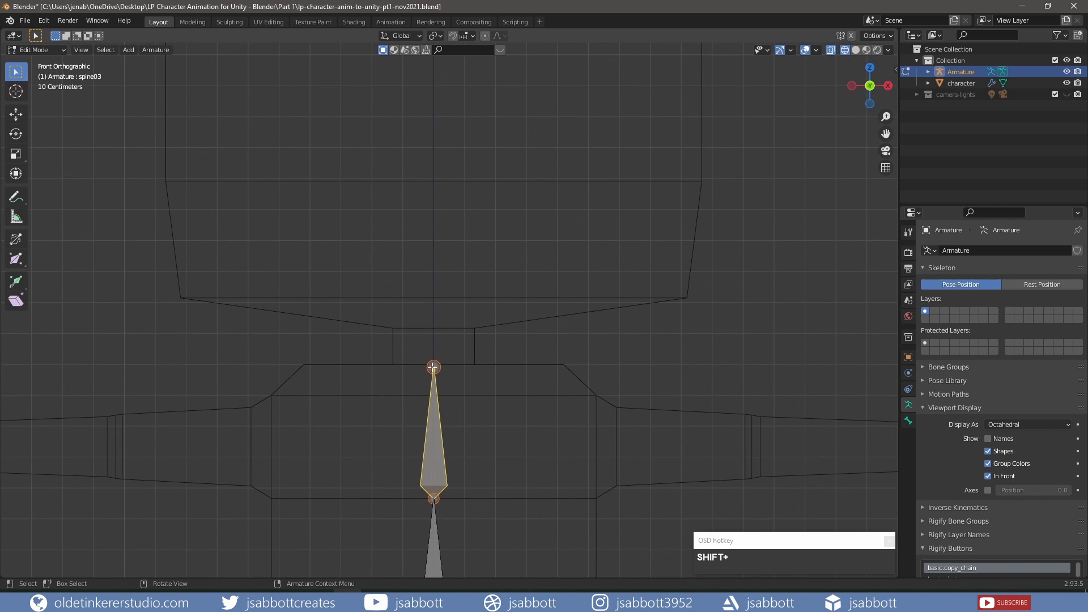
{"action": "left_click", "coordinate": [433, 367]}
{"action": "key", "text": "e"}
{"action": "key", "text": "z"}
{"action": "left_click", "coordinate": [505, 304]}
{"action": "scroll", "coordinate": [519, 338], "scroll_direction": "down", "scroll_amount": 3}
{"action": "middle_click_drag", "start_coordinate": [520, 338], "coordinate": [509, 434], "text": "shift"}
{"action": "key", "text": "e"}
{"action": "key", "text": "z"}
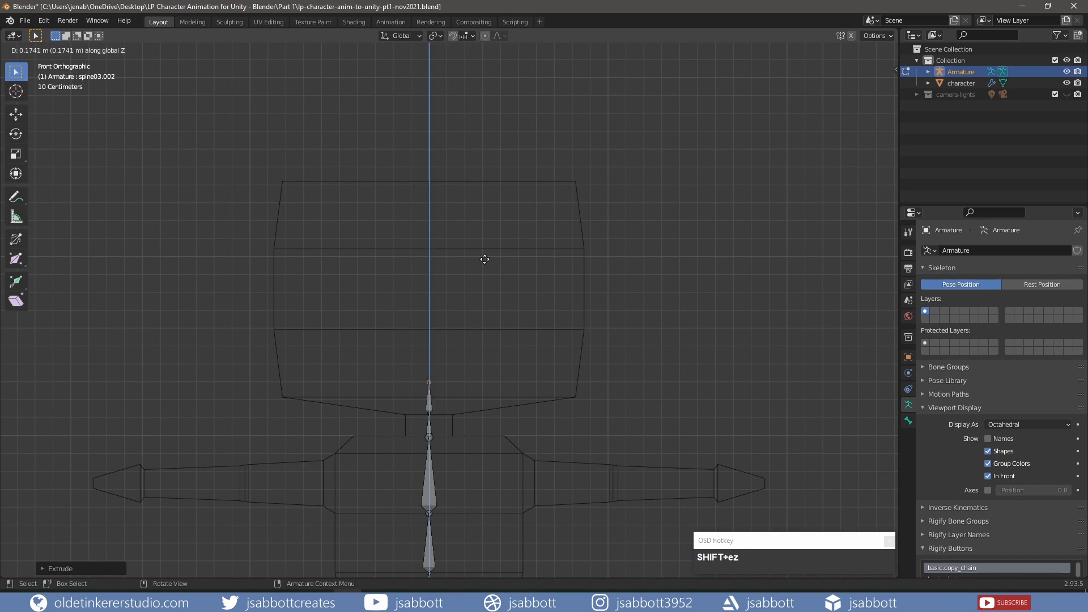
{"action": "left_click", "coordinate": [498, 87]}
Rename the short bone inside the neck as "neck" and the large bone above it as "head".
{"action": "left_click", "coordinate": [429, 429]}
{"action": "key", "text": "F2"}
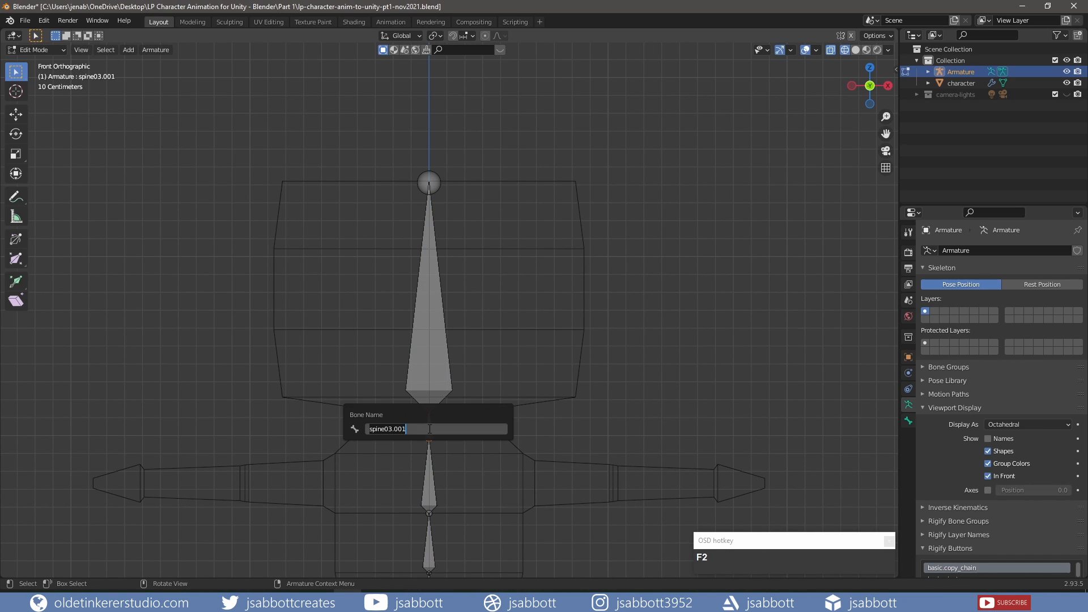
{"action": "type", "text": "neck"}
{"action": "key", "text": "Return"}
{"action": "left_click", "coordinate": [429, 372]}
{"action": "key", "text": "F2"}
{"action": "type", "text": "head"}
{"action": "key", "text": "Return"}
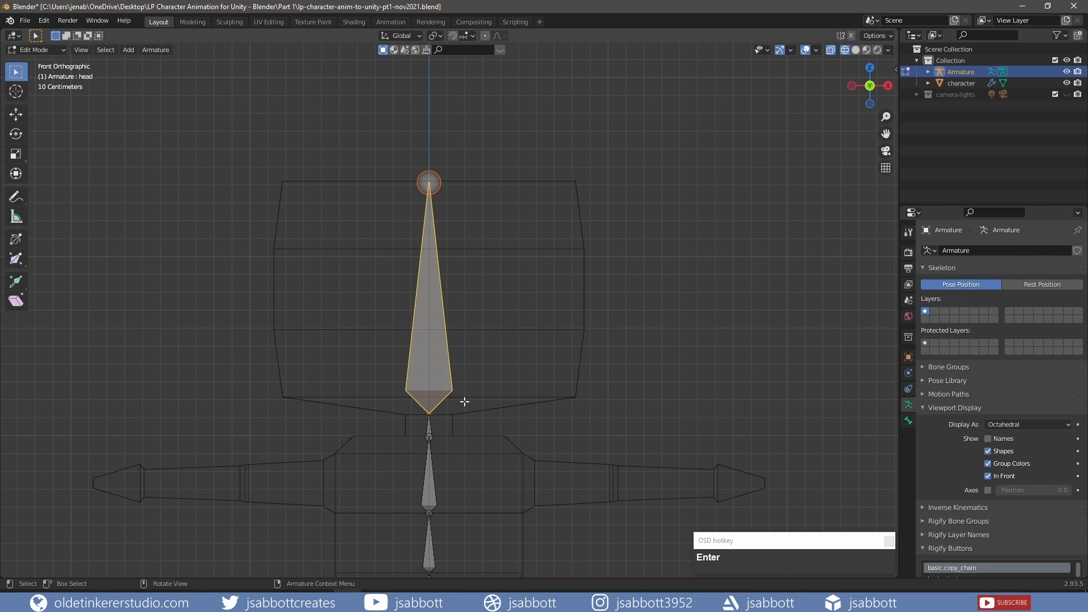
Hide the neck bone and extrude a shoulder bone from spine03's tip to the arm joint, about 0.56 m along X and 0.27 m down.
{"action": "left_click", "coordinate": [429, 429]}
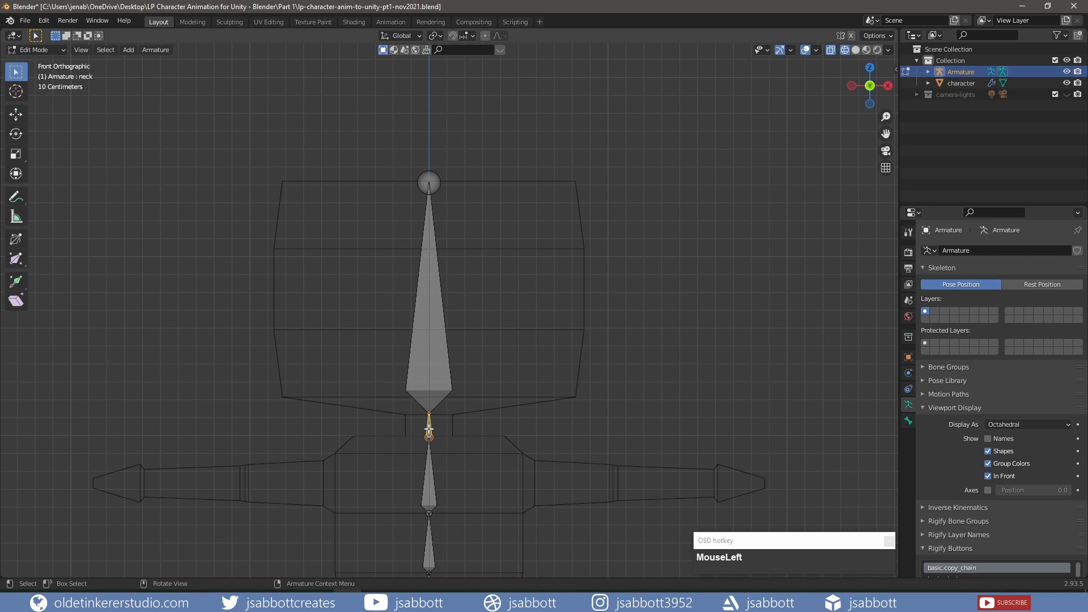
{"action": "key", "text": "h"}
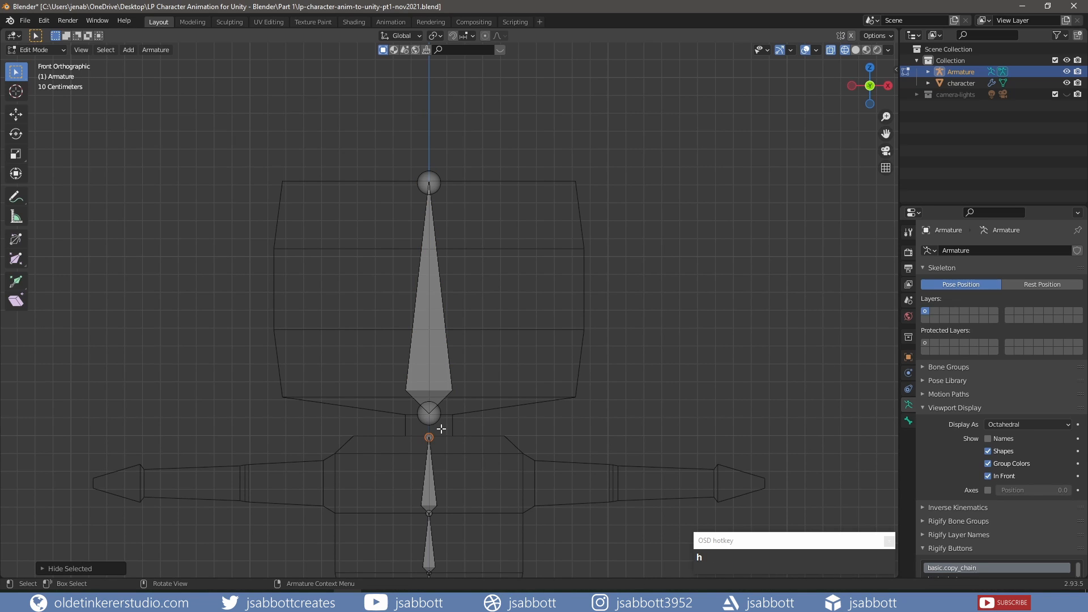
{"action": "middle_click_drag", "start_coordinate": [431, 437], "coordinate": [442, 289], "text": "shift"}
{"action": "scroll", "coordinate": [467, 324], "scroll_direction": "up", "scroll_amount": 2}
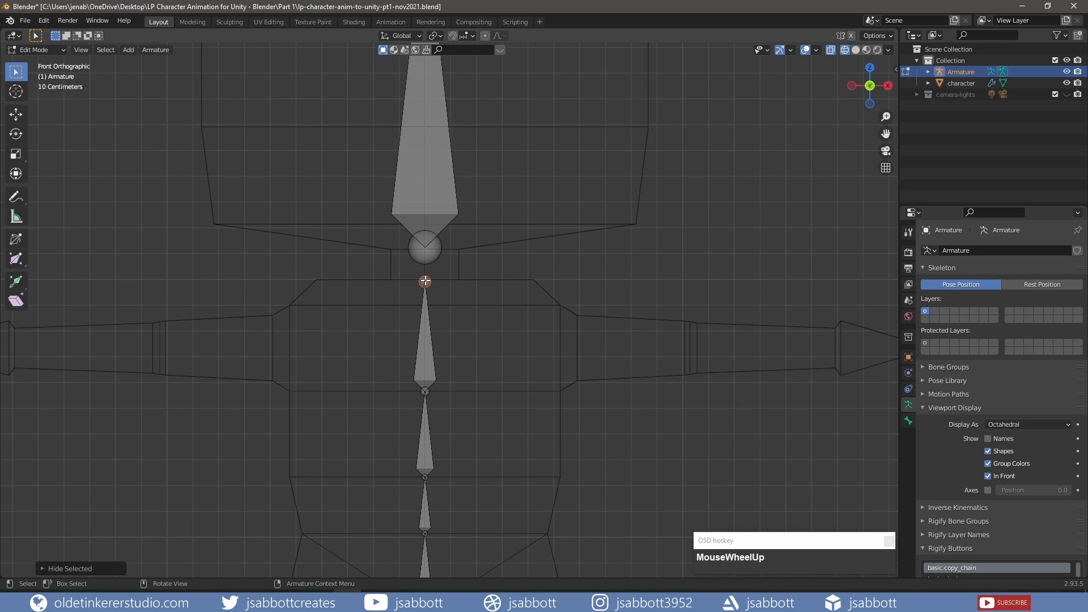
{"action": "key", "text": "e"}
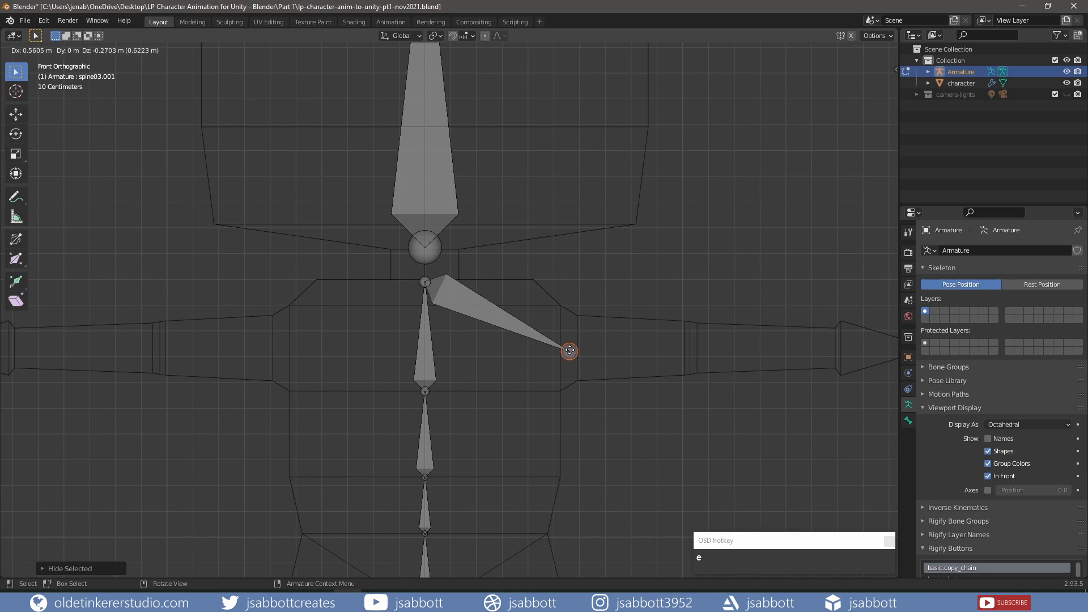
{"action": "left_click", "coordinate": [569, 350]}
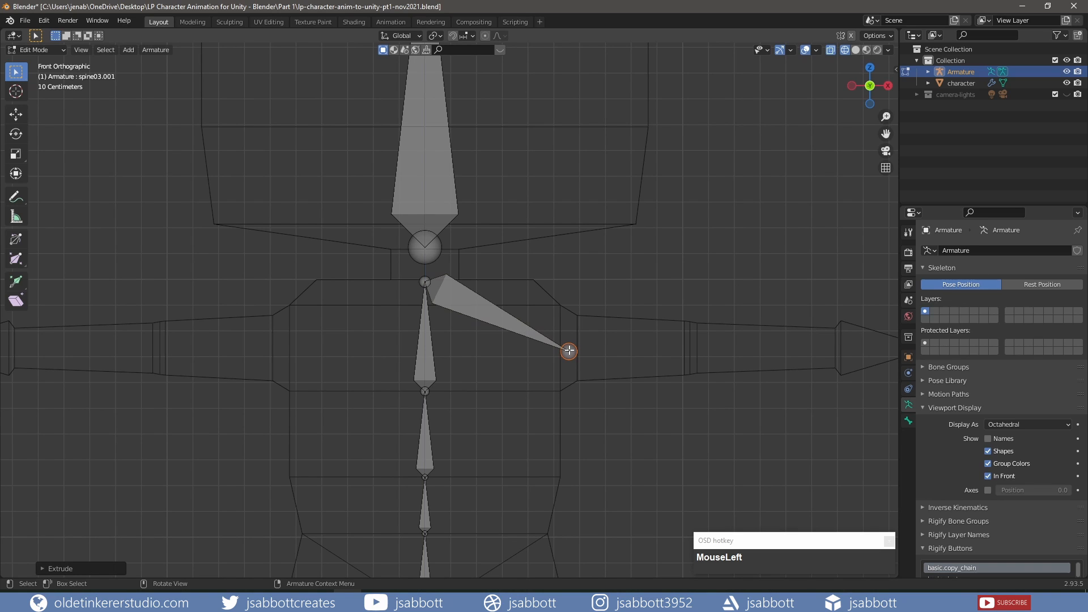
Rename the shoulder bone as "shoulder.L" and unhide the neck bone.
{"action": "left_click", "coordinate": [497, 319]}
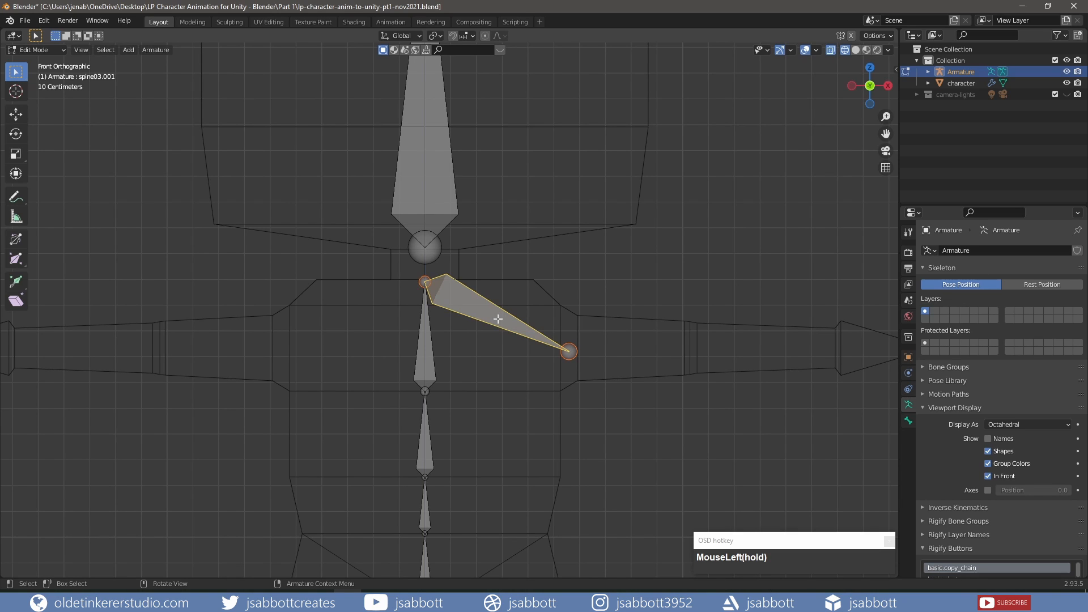
{"action": "key", "text": "F2"}
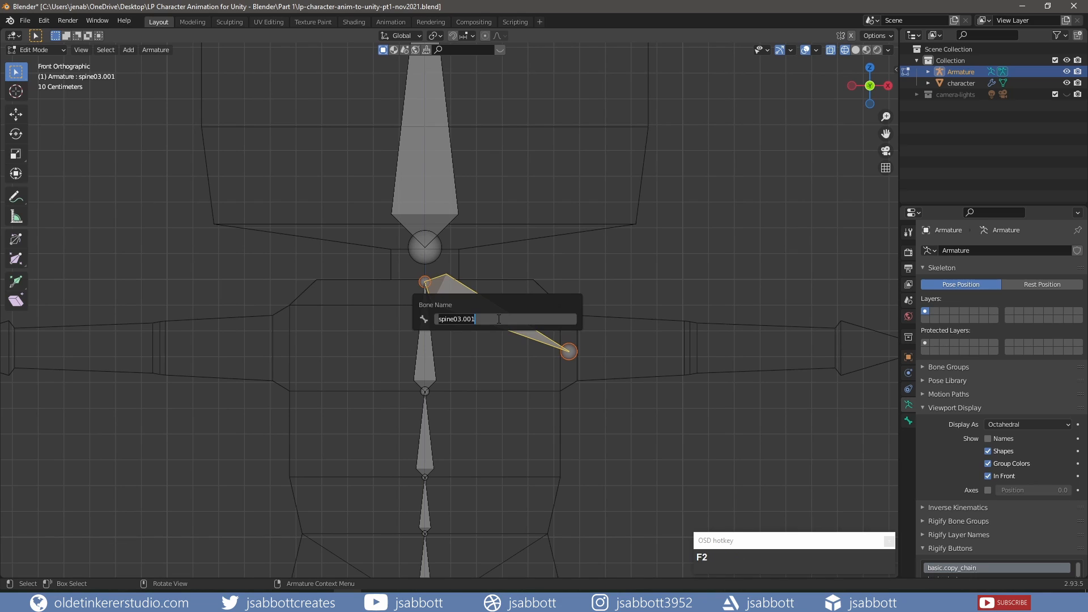
{"action": "type", "text": "shoulder"}
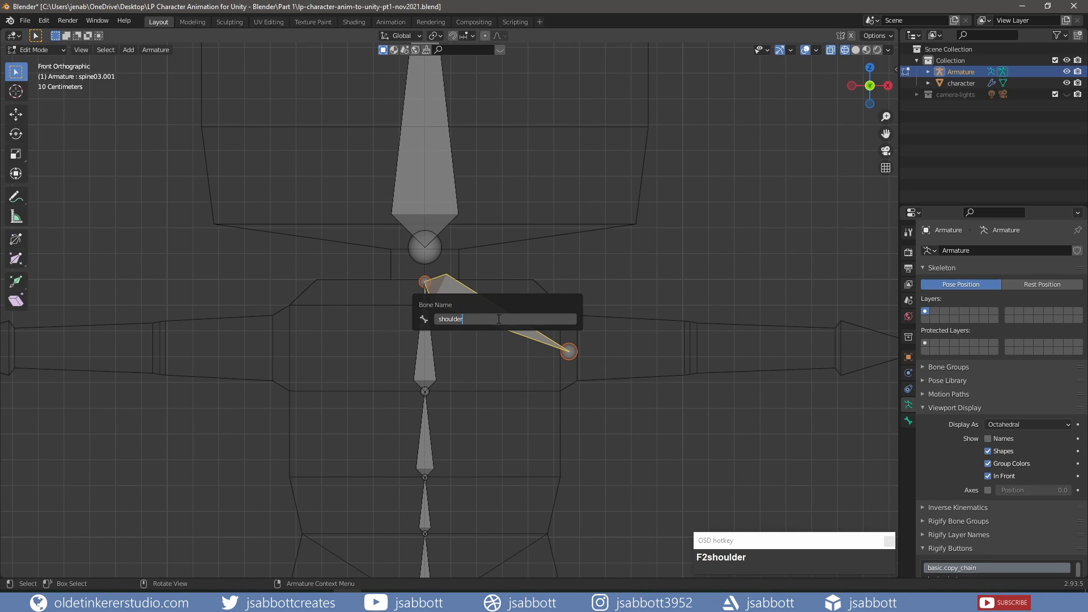
{"action": "type", "text": ".L"}
{"action": "key", "text": "Return"}
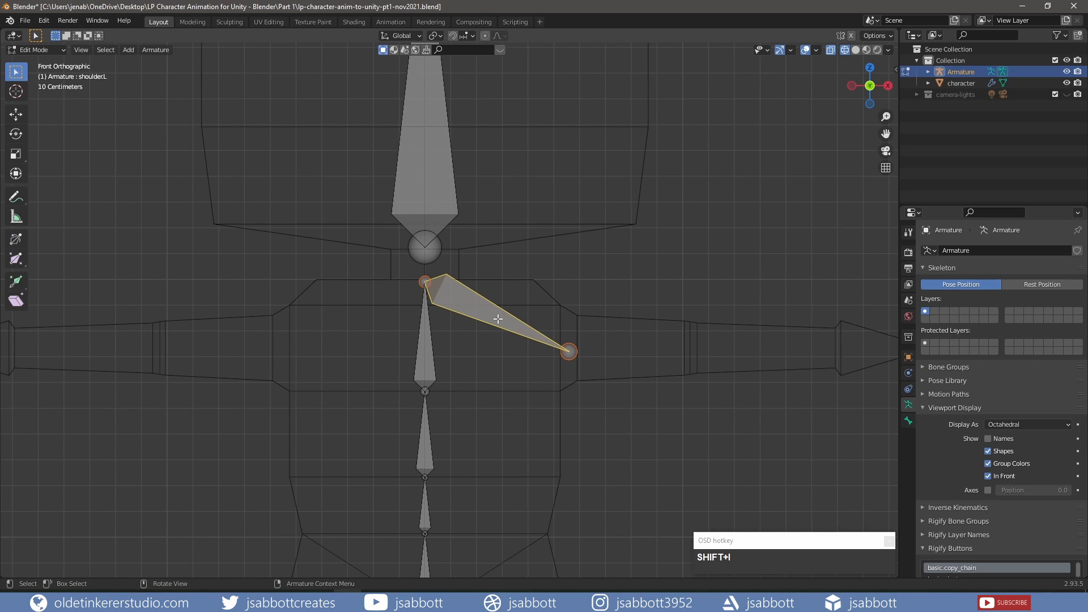
{"action": "left_click", "coordinate": [498, 319]}
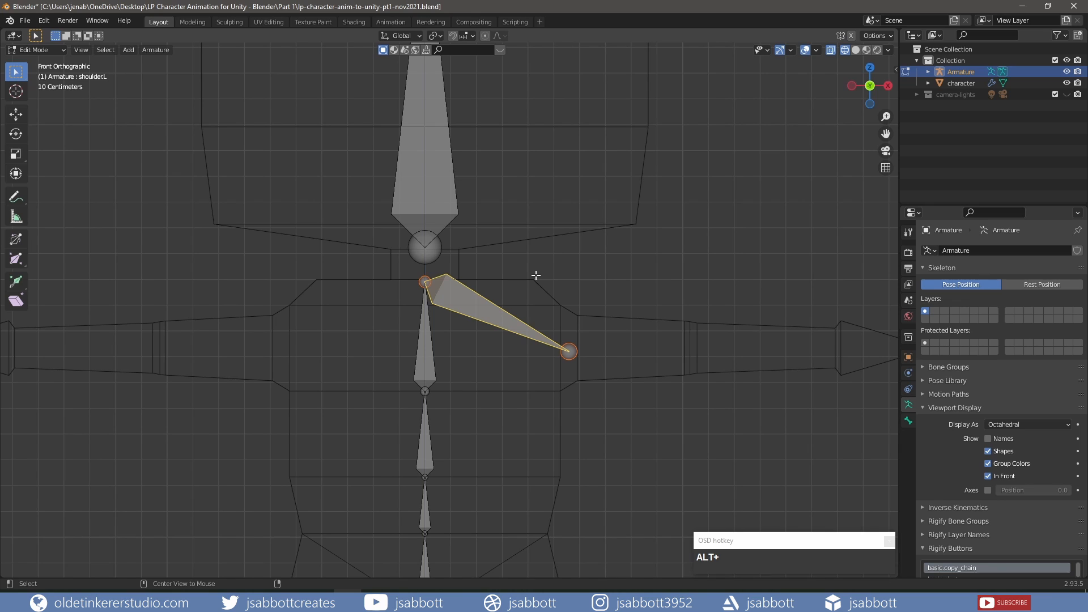
{"action": "key", "text": "alt+h"}
{"action": "left_click", "coordinate": [536, 274]}
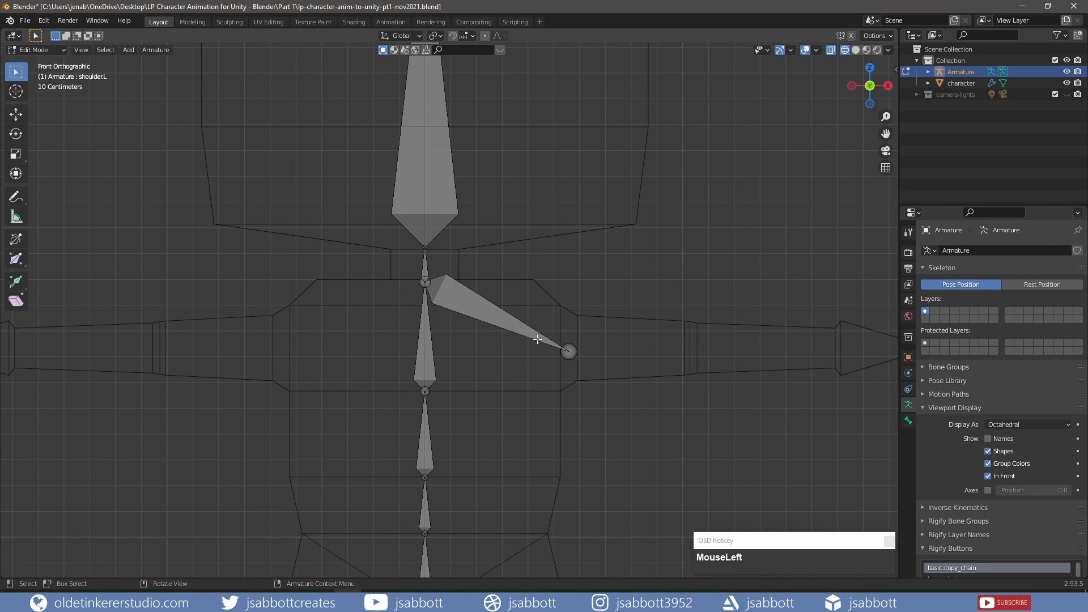
Extrude three arm bones along X from the shoulder tip, ending at the elbow, the wrist and the tip of the hand.
{"action": "left_click", "coordinate": [568, 352]}
{"action": "middle_click_drag", "start_coordinate": [765, 264], "coordinate": [623, 234], "text": "shift"}
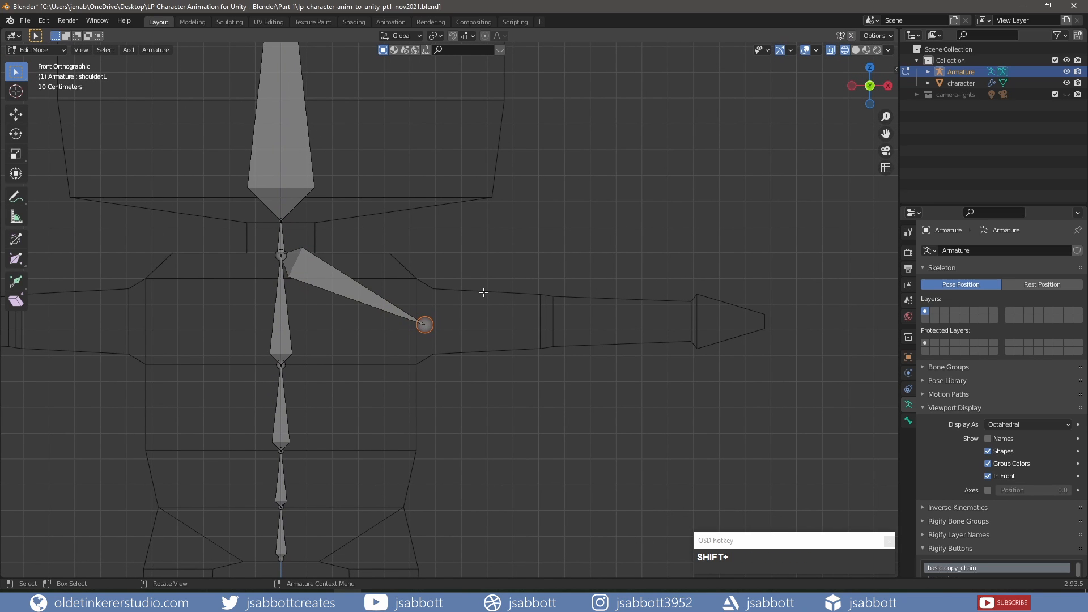
{"action": "key", "text": "e"}
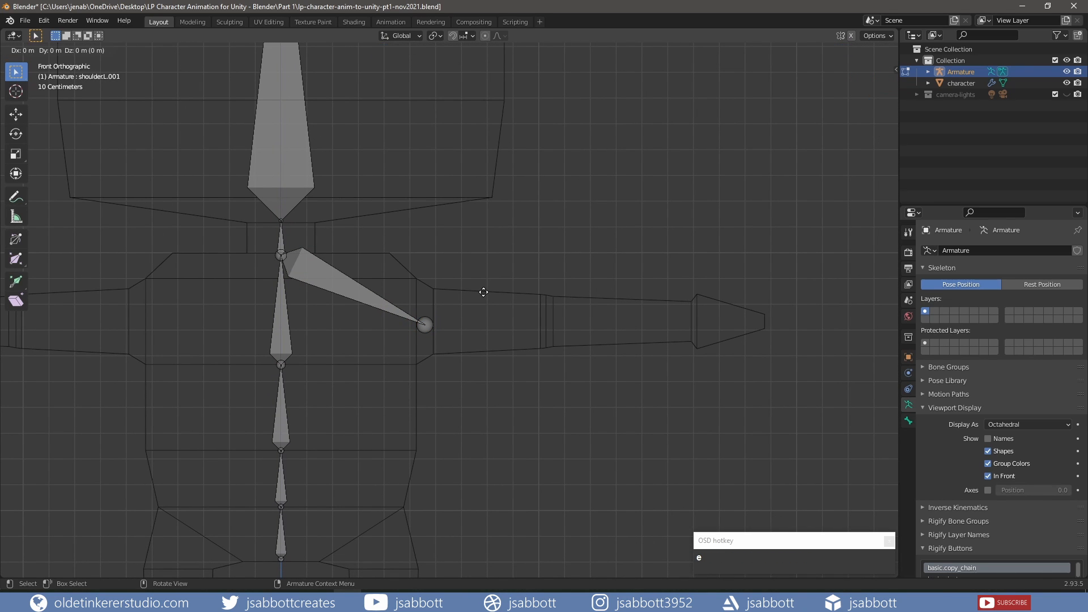
{"action": "key", "text": "x"}
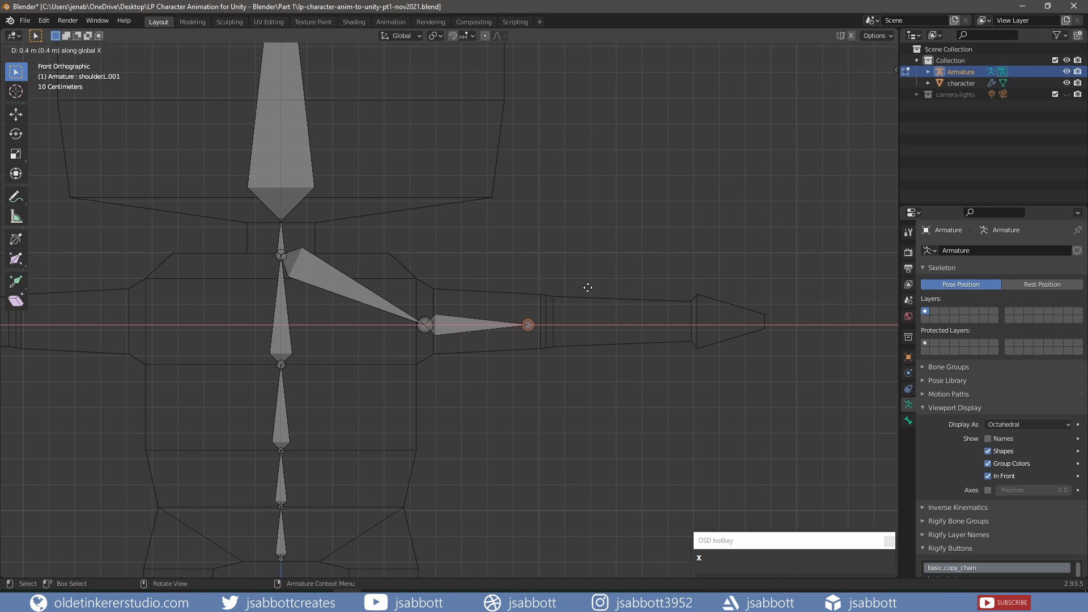
{"action": "left_click", "coordinate": [604, 287]}
{"action": "key", "text": "e"}
{"action": "key", "text": "x"}
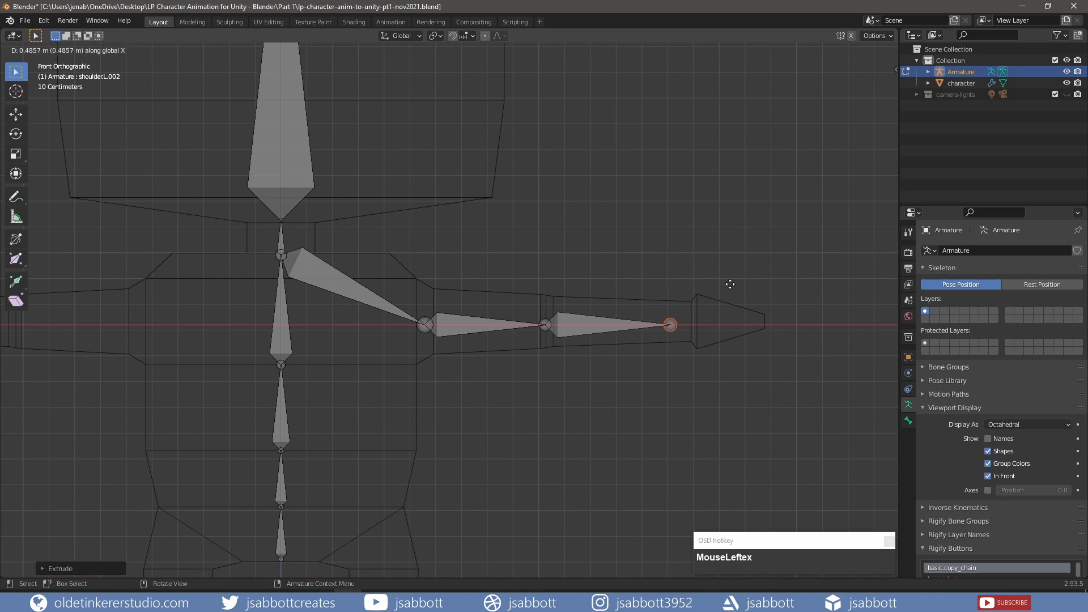
{"action": "left_click", "coordinate": [738, 284]}
{"action": "key", "text": "e"}
{"action": "key", "text": "x"}
{"action": "left_click", "coordinate": [824, 279]}
Raise the three arm bones together slightly along Z to center them within the arm.
{"action": "left_click", "coordinate": [719, 323]}
{"action": "left_click", "coordinate": [615, 324], "text": "shift"}
{"action": "left_click", "coordinate": [490, 324], "text": "shift"}
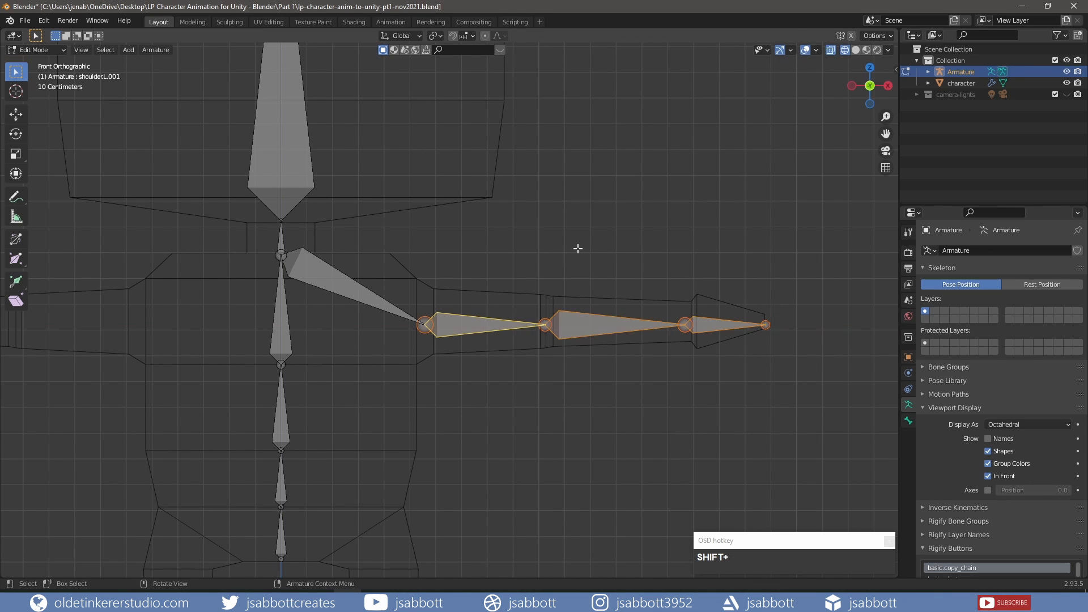
{"action": "key", "text": "g"}
{"action": "key", "text": "z"}
{"action": "left_click", "coordinate": [580, 238]}
Rename the bone from shoulder to elbow as "upperarm.L" and the bone from elbow to wrist as "lowerarm.L".
{"action": "left_click", "coordinate": [454, 321]}
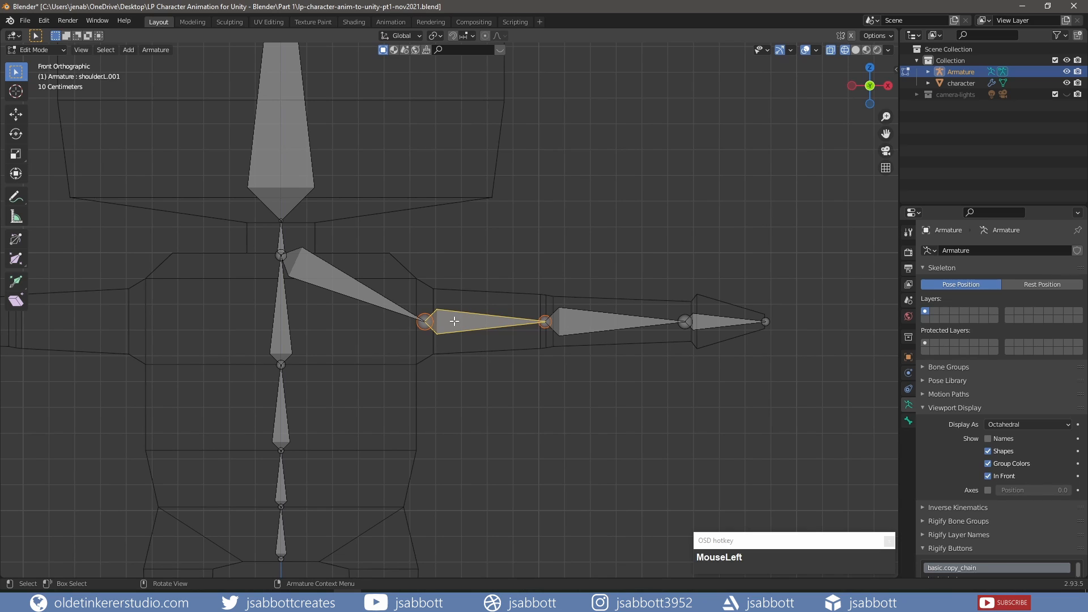
{"action": "key", "text": "F2"}
{"action": "type", "text": "upperarm.L"}
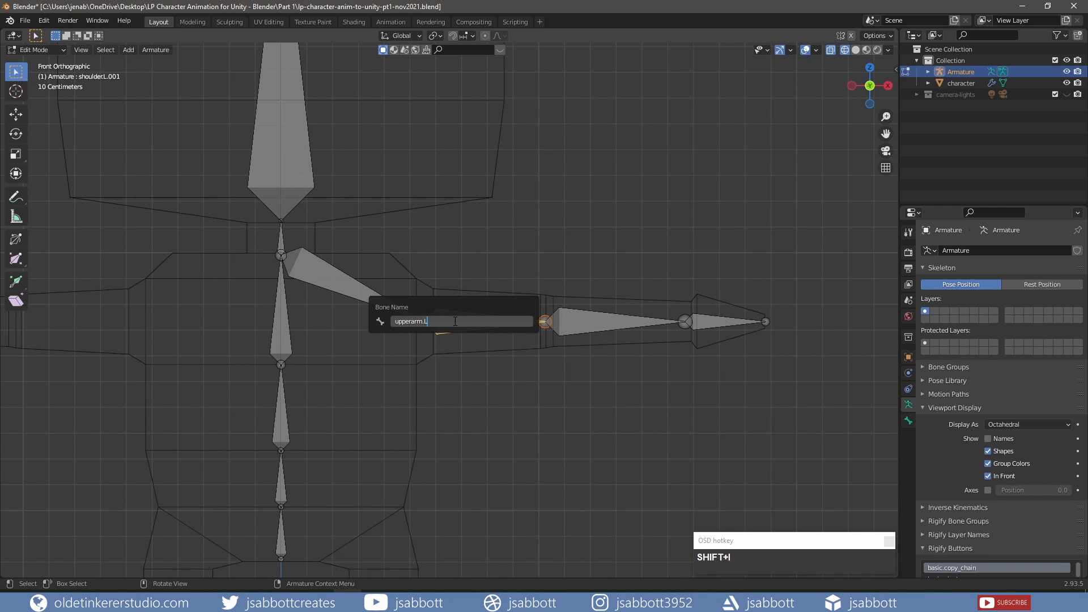
{"action": "key", "text": "Return"}
{"action": "left_click", "coordinate": [576, 321]}
{"action": "key", "text": "F2"}
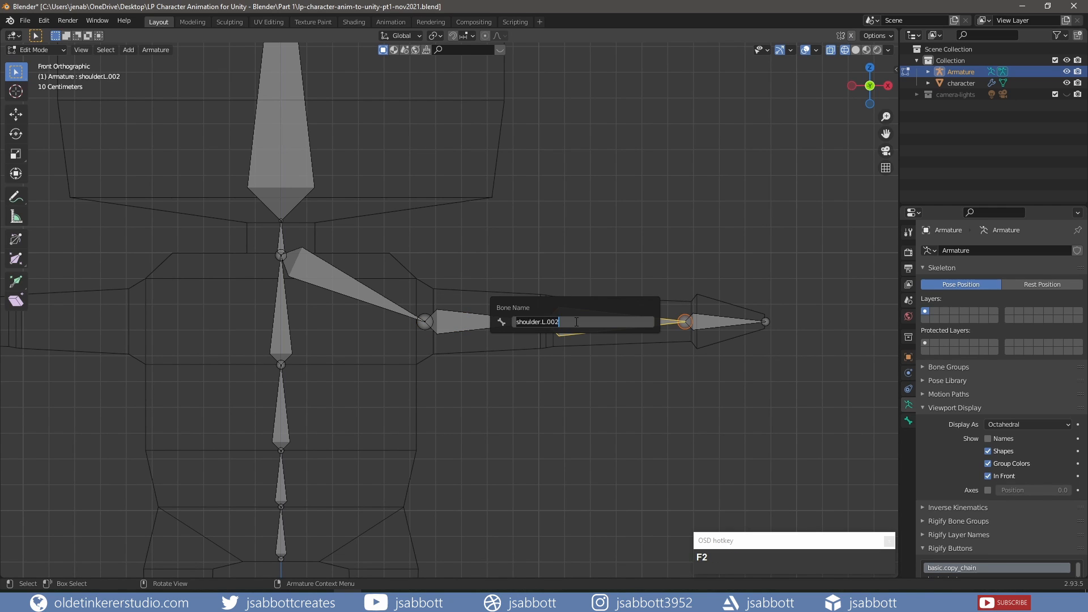
{"action": "type", "text": "lowerarm.L"}
{"action": "key", "text": "Return"}
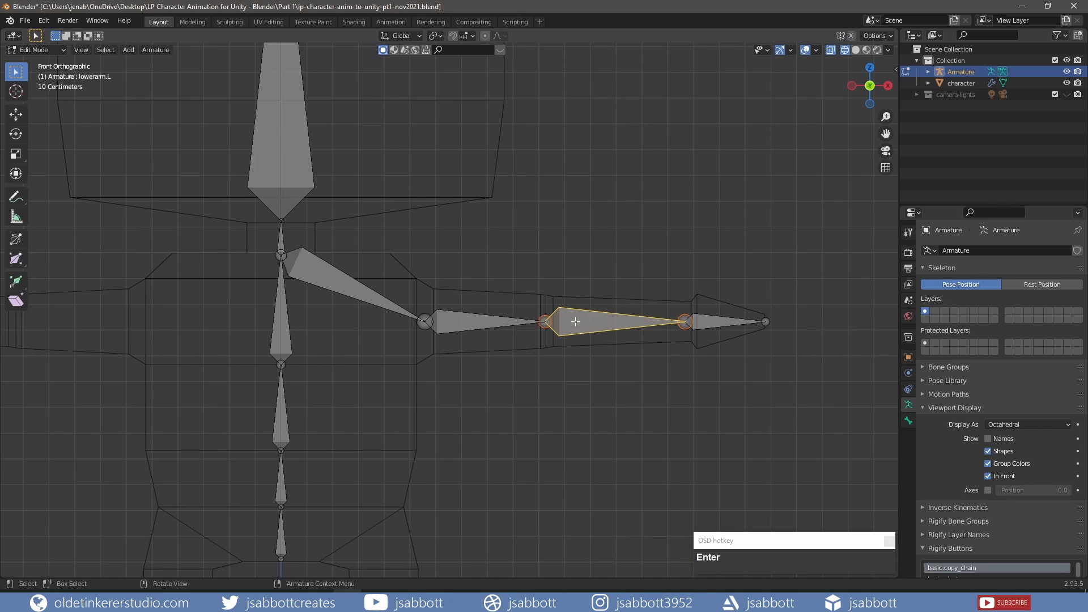
Rename the outermost arm bone as "hand.L".
{"action": "left_click", "coordinate": [716, 321]}
{"action": "key", "text": "F2"}
{"action": "type", "text": "hand"}
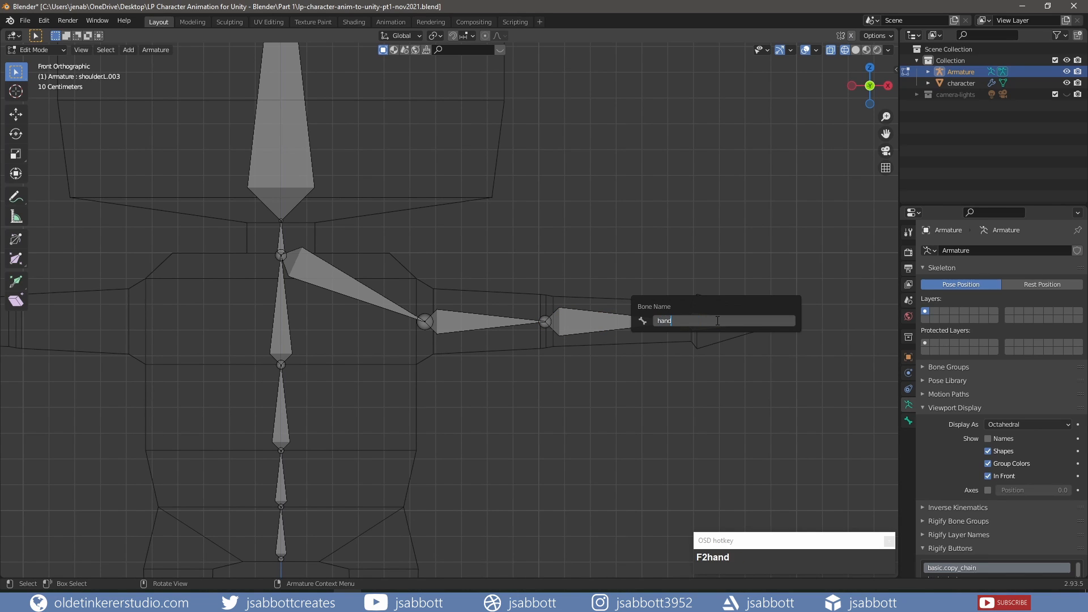
{"action": "type", "text": ".L"}
{"action": "key", "text": "Return"}
Check the shoulder bone's name and clear the bone selection.
{"action": "left_click", "coordinate": [337, 283]}
{"action": "key", "text": "F2"}
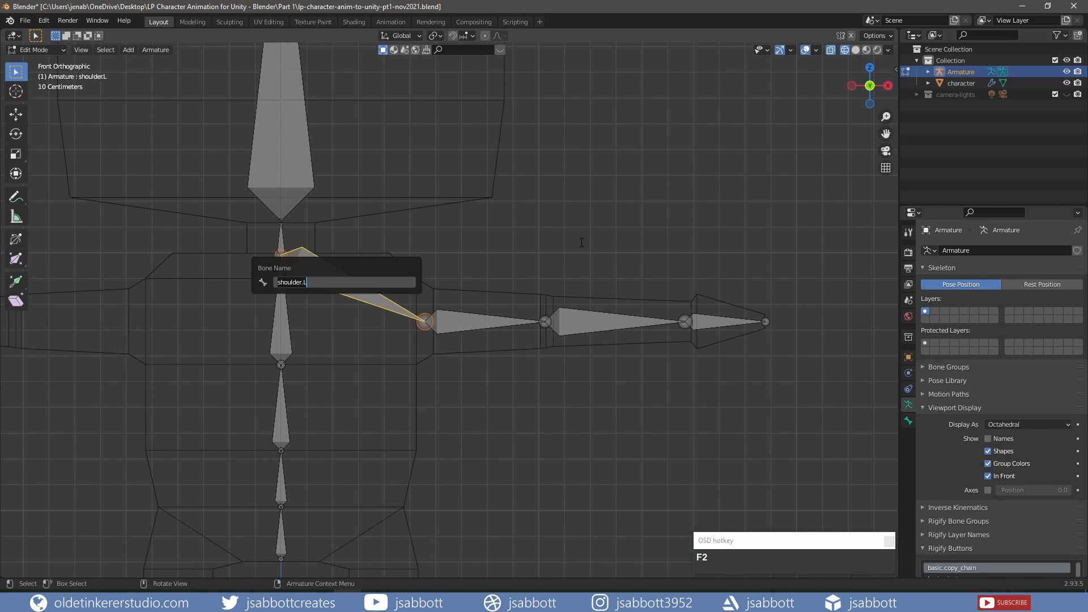
{"action": "left_click", "coordinate": [592, 300]}
{"action": "left_click", "coordinate": [642, 390]}
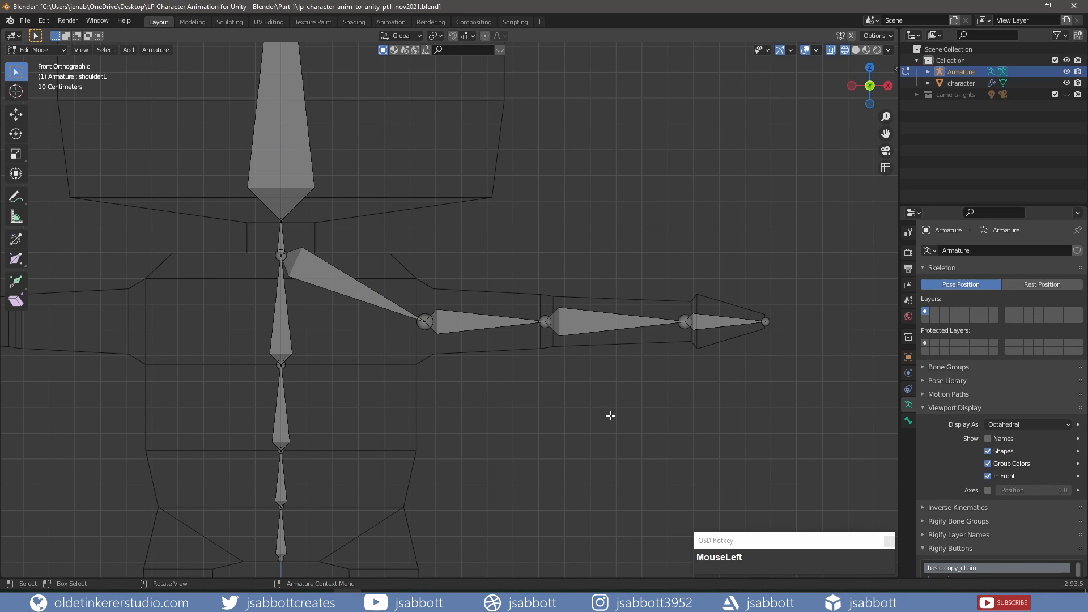
In top view, move the elbow joint about 0.02 m toward the character's back along Y.
{"action": "key", "text": "KP_7"}
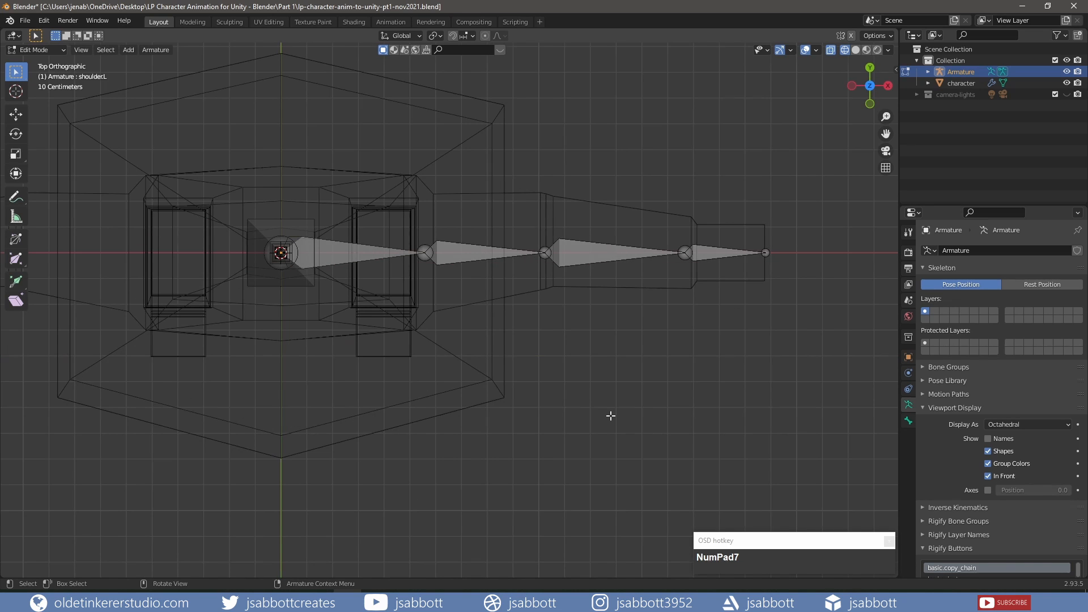
{"action": "left_click", "coordinate": [544, 251]}
{"action": "key", "text": "g"}
{"action": "key", "text": "y"}
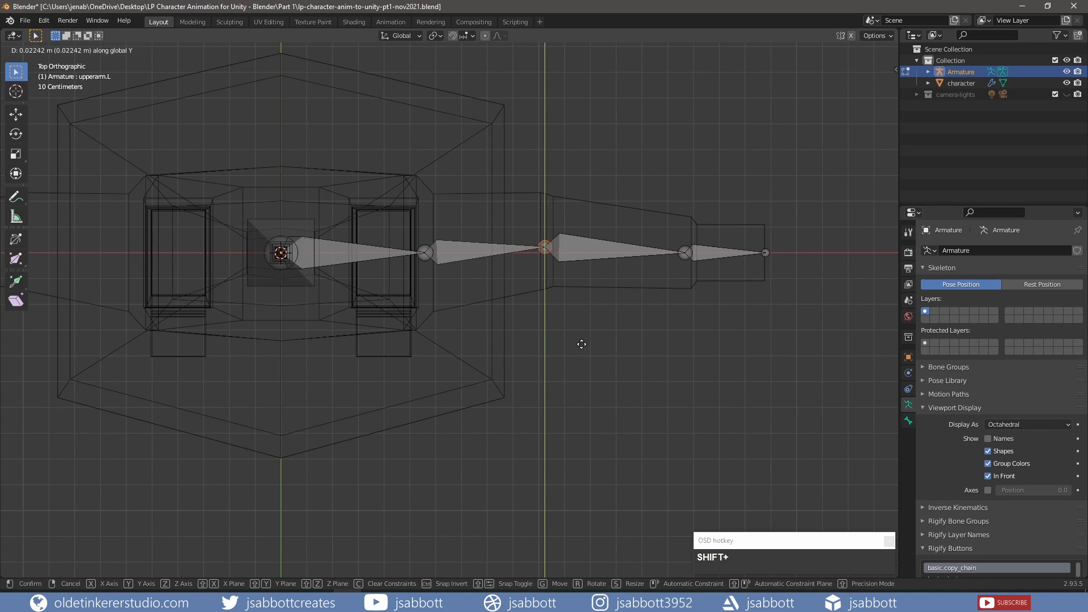
{"action": "left_click", "coordinate": [580, 326]}
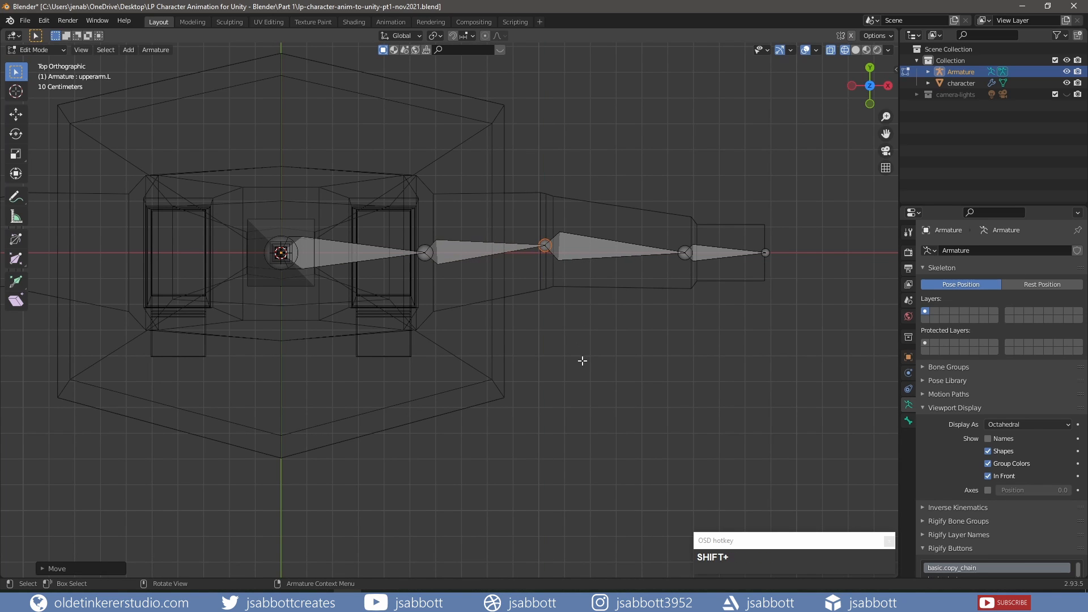
In front view, duplicate the root bone and place the copy at the hip above the character's left leg.
{"action": "key", "text": "KP_1"}
{"action": "left_click", "coordinate": [366, 255]}
{"action": "key", "text": "shift+d"}
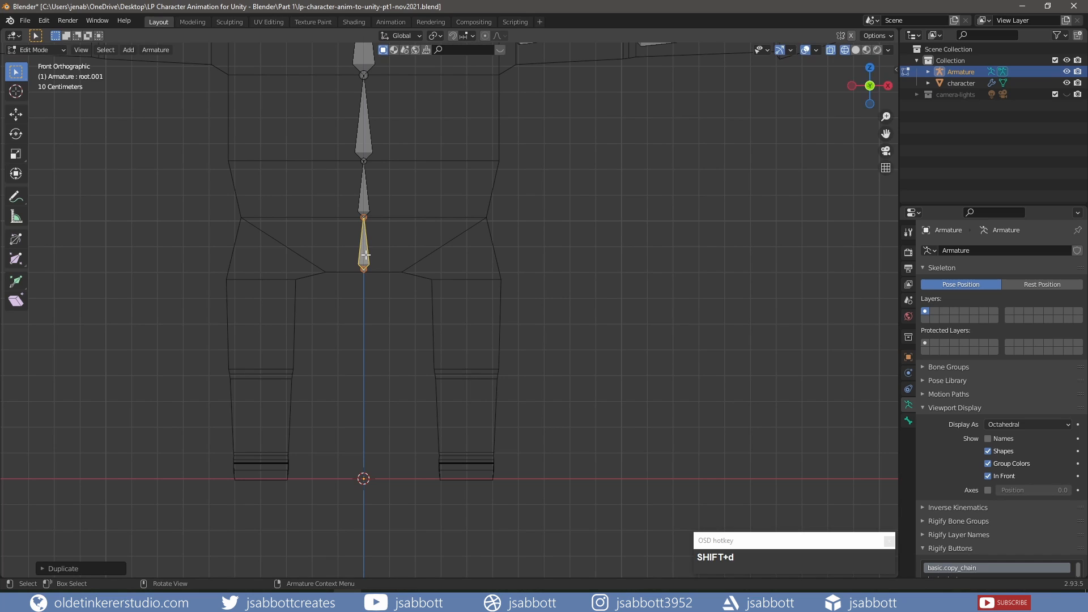
{"action": "key", "text": "g"}
{"action": "left_click", "coordinate": [469, 249]}
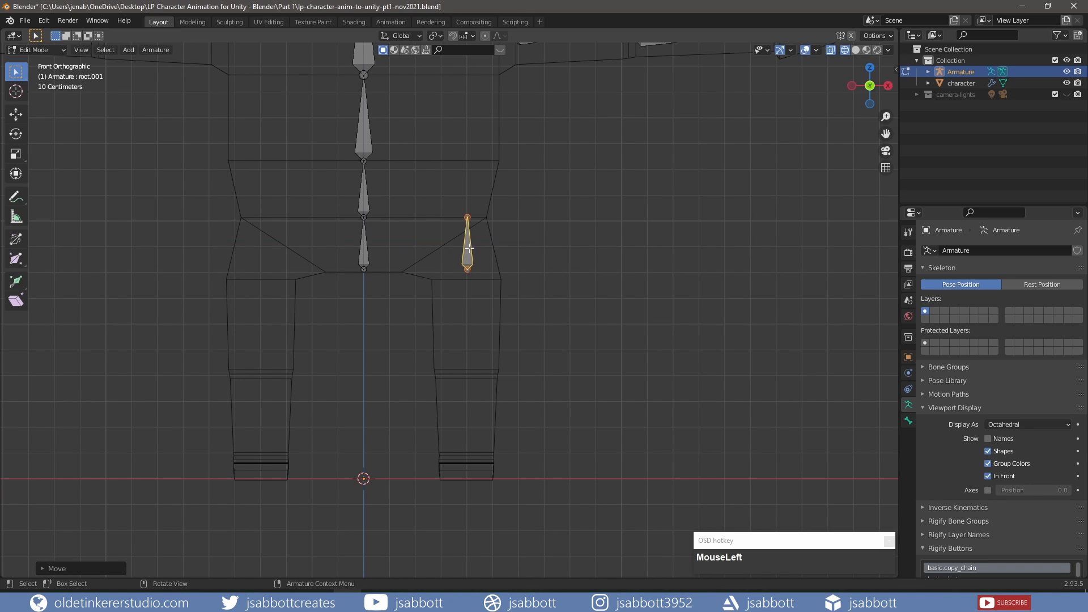
Rotate the duplicated hip bone 180 degrees about the X axis so it points down toward the leg.
{"action": "key", "text": "r"}
{"action": "key", "text": "x"}
{"action": "key", "text": "1"}
{"action": "key", "text": "8"}
{"action": "key", "text": "0"}
{"action": "key", "text": "Return"}
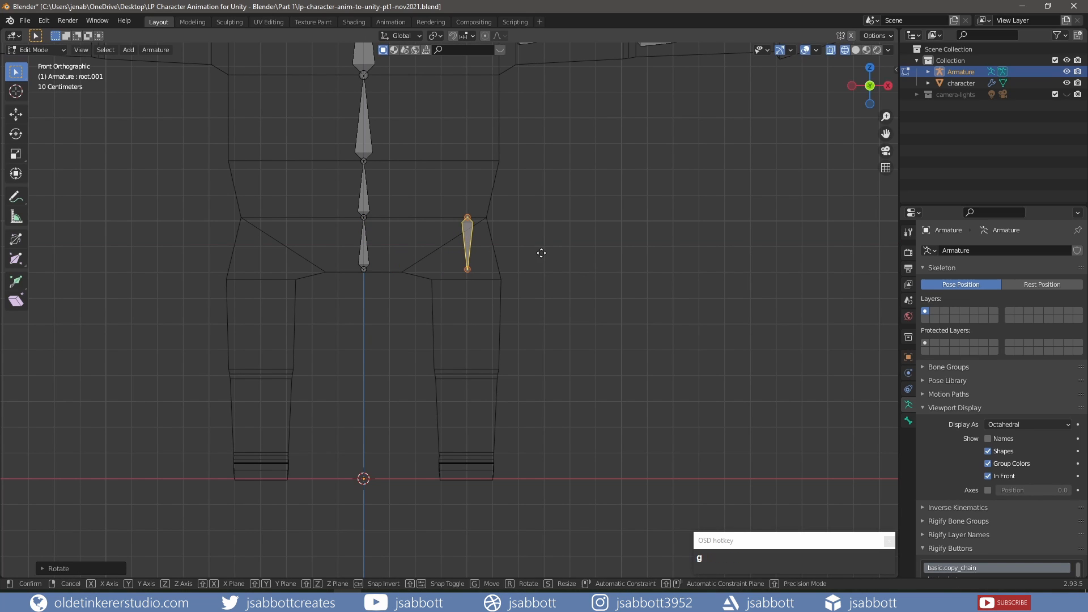
Lower the hip bone slightly along Z, and raise its bottom tip about 0.01 m to align with the top of the leg.
{"action": "key", "text": "g"}
{"action": "key", "text": "z"}
{"action": "left_click", "coordinate": [542, 266]}
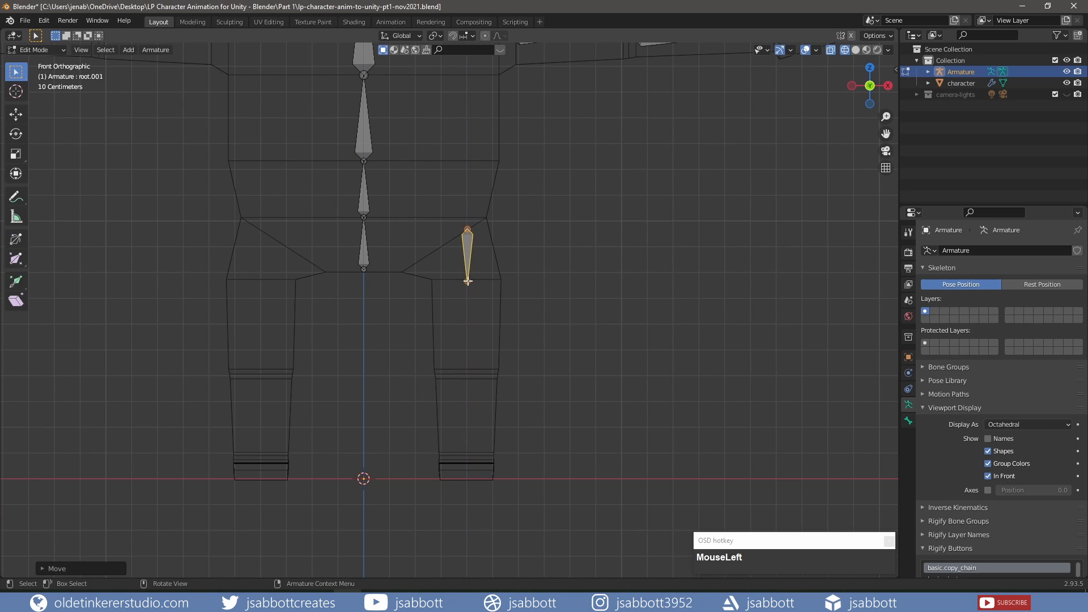
{"action": "left_click", "coordinate": [569, 285]}
{"action": "key", "text": "g"}
{"action": "key", "text": "z"}
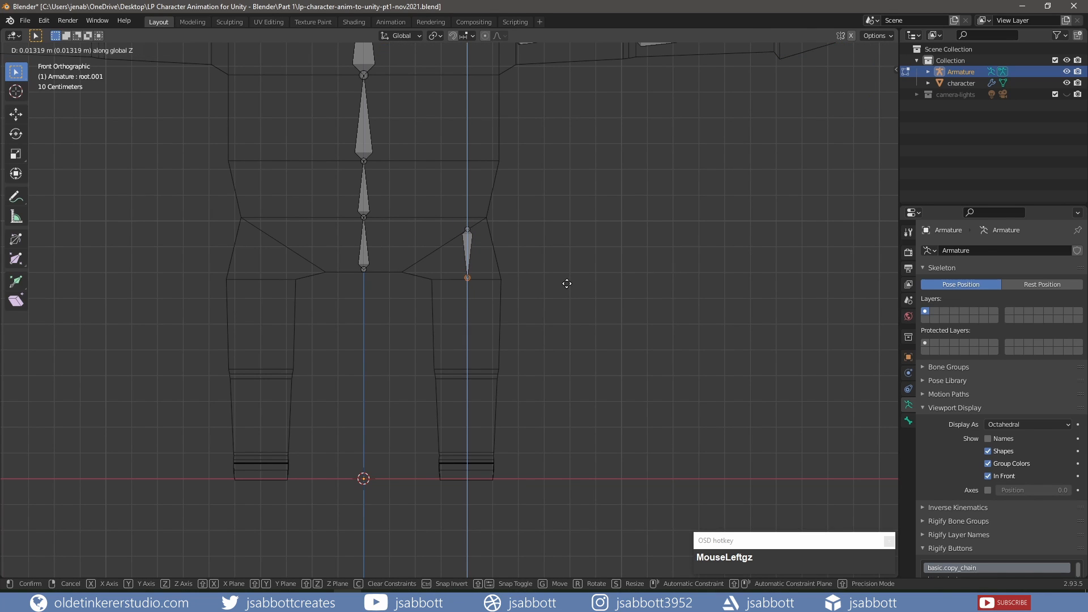
{"action": "left_click", "coordinate": [567, 283]}
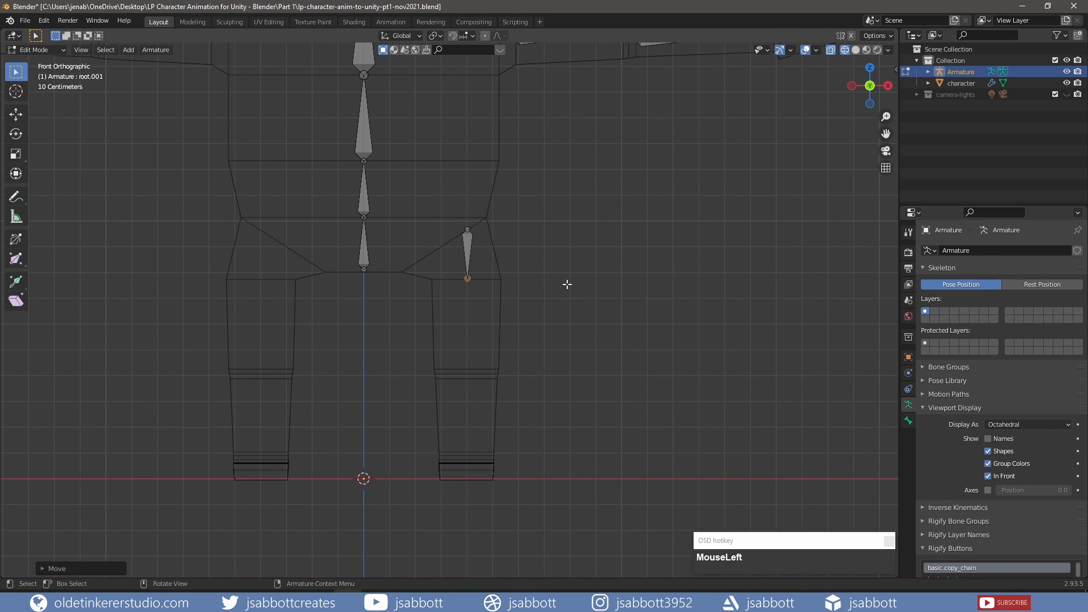
Parent the hip bone to the root bone with the Keep Offset option.
{"action": "double_click", "coordinate": [467, 244]}
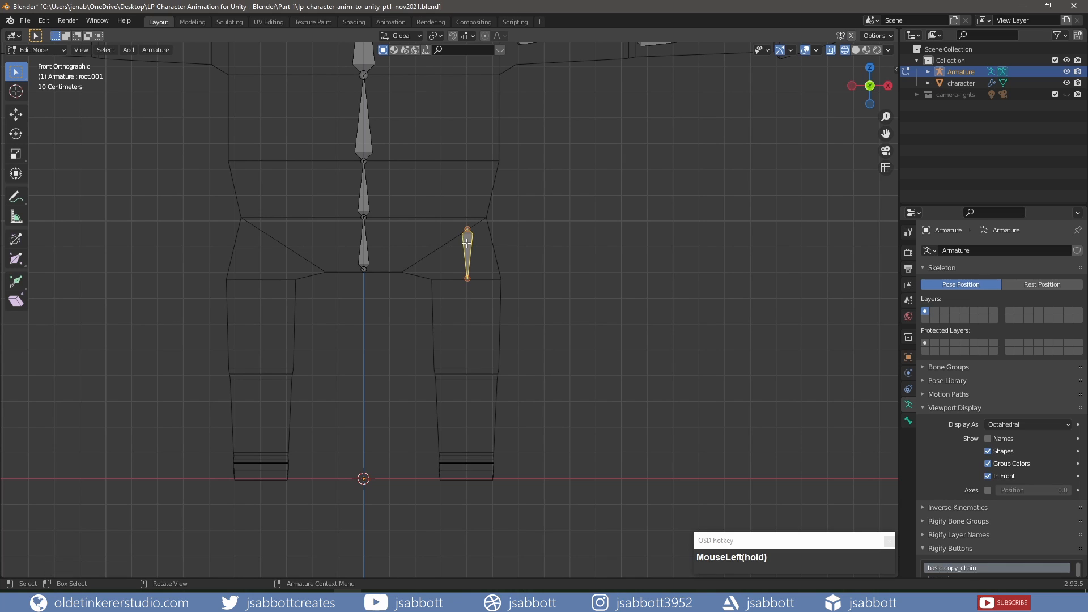
{"action": "left_click", "coordinate": [366, 254], "text": "shift"}
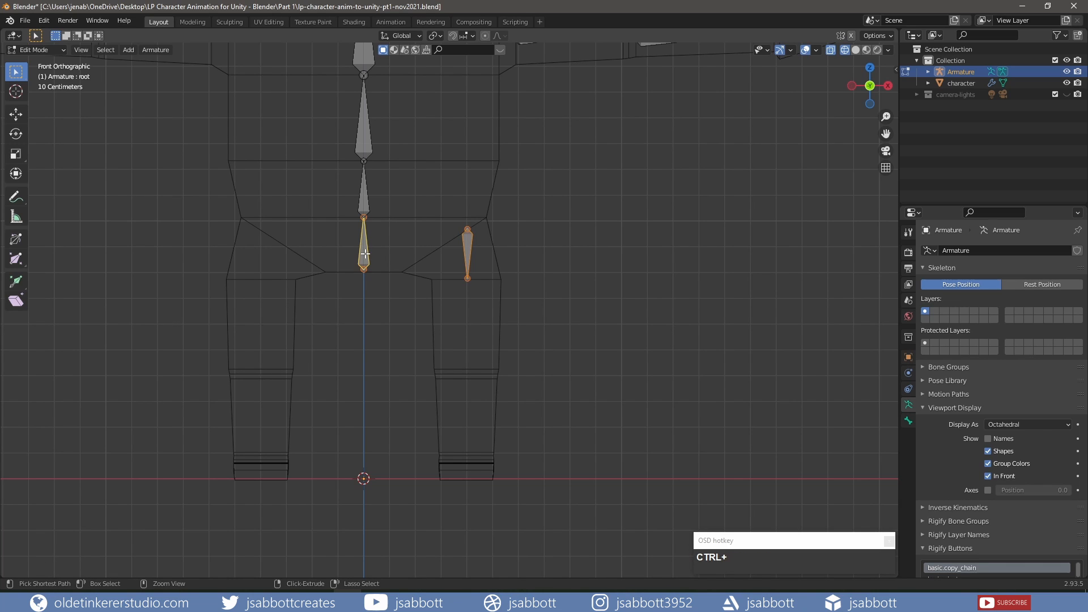
{"action": "key", "text": "ctrl+p"}
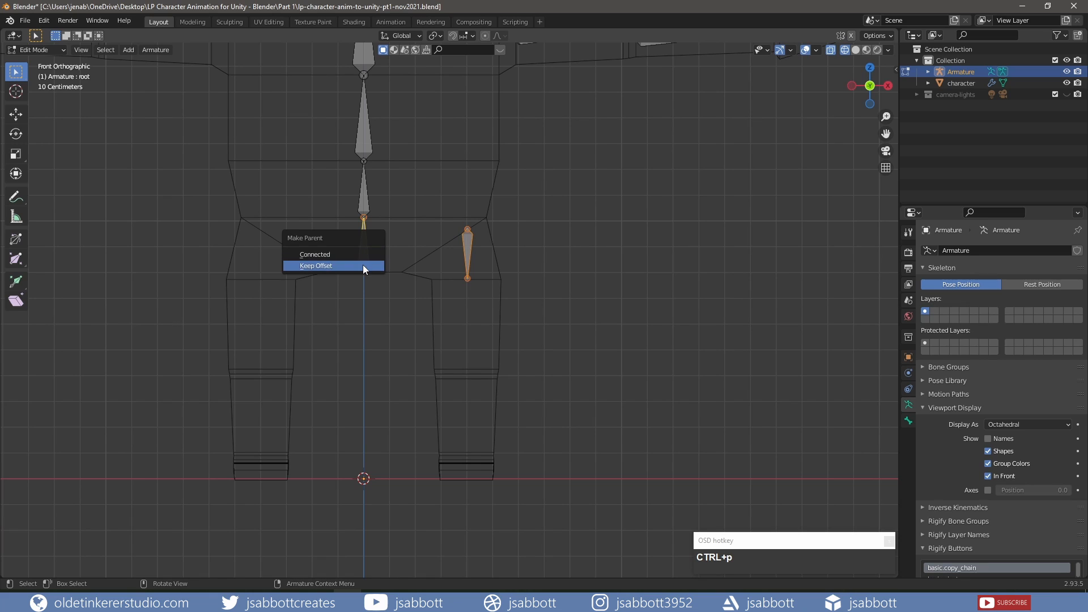
{"action": "left_click", "coordinate": [362, 265]}
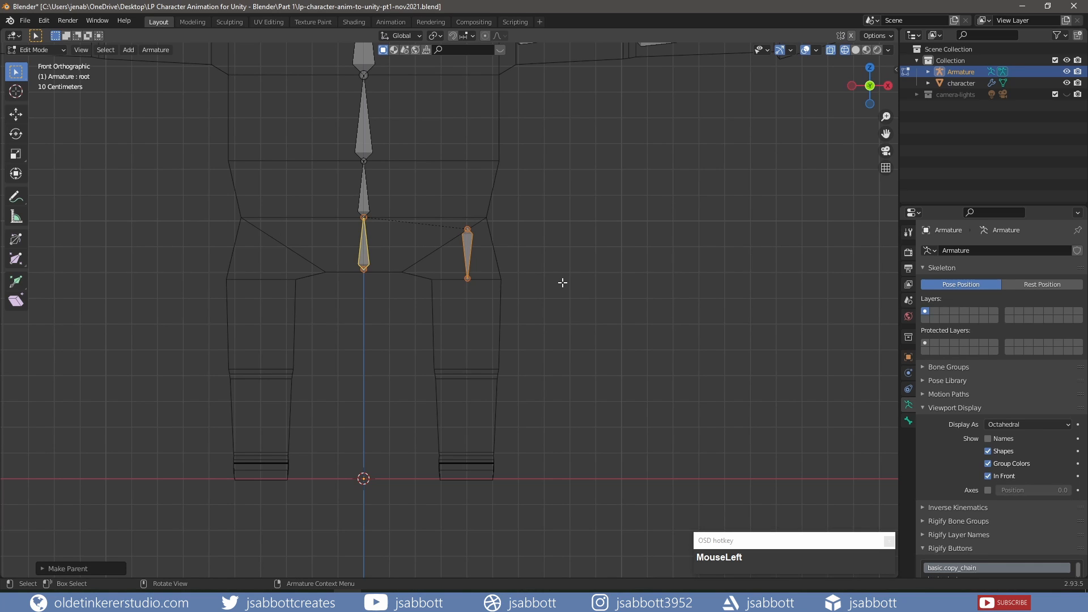
Extrude two leg bones straight down along Z from the hip bone's tip, one to the knee and one to the ankle.
{"action": "left_click", "coordinate": [467, 278]}
{"action": "key", "text": "e"}
{"action": "key", "text": "z"}
{"action": "left_click", "coordinate": [578, 369]}
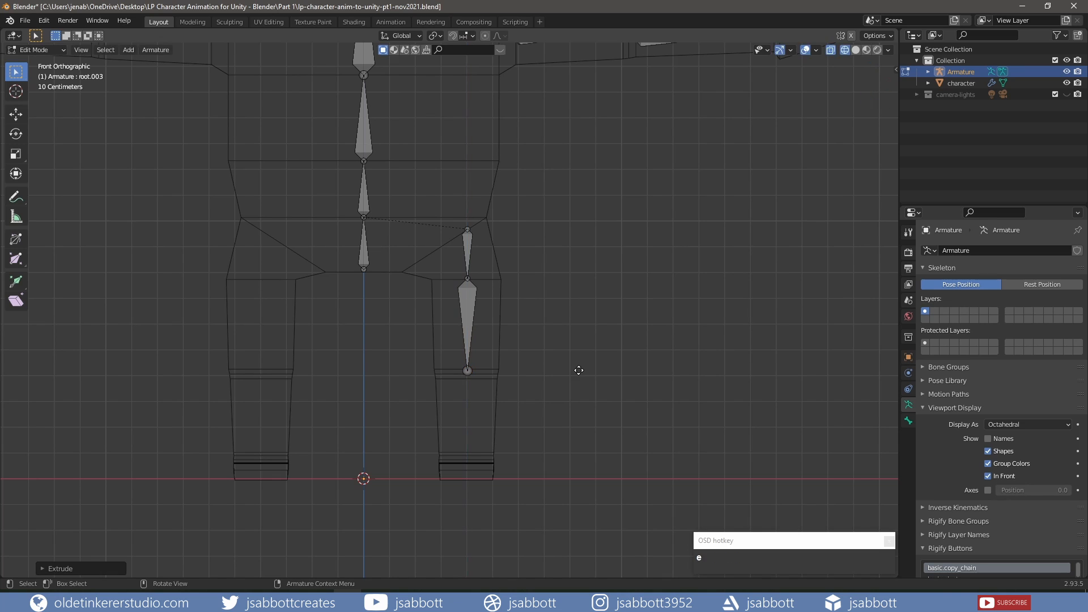
{"action": "key", "text": "e"}
{"action": "key", "text": "z"}
{"action": "left_click", "coordinate": [581, 449]}
In right side view, move the knee joint slightly forward along Y to give the leg a small bend.
{"action": "key", "text": "KP_3"}
{"action": "scroll", "coordinate": [589, 452], "scroll_direction": "up", "scroll_amount": 3}
{"action": "middle_click_drag", "start_coordinate": [614, 455], "coordinate": [644, 363], "text": "shift"}
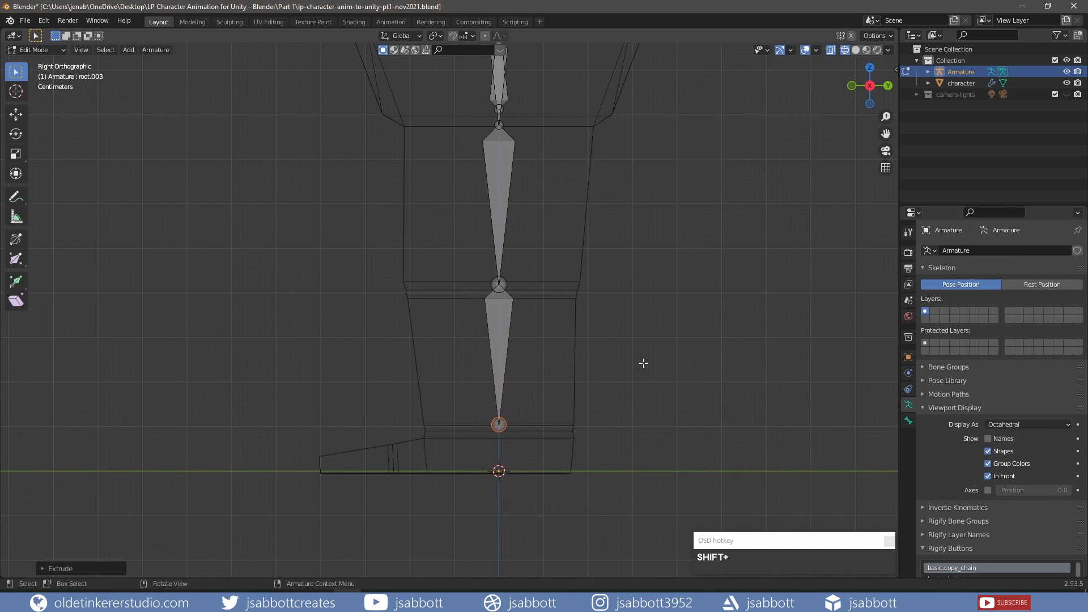
{"action": "left_click", "coordinate": [500, 284]}
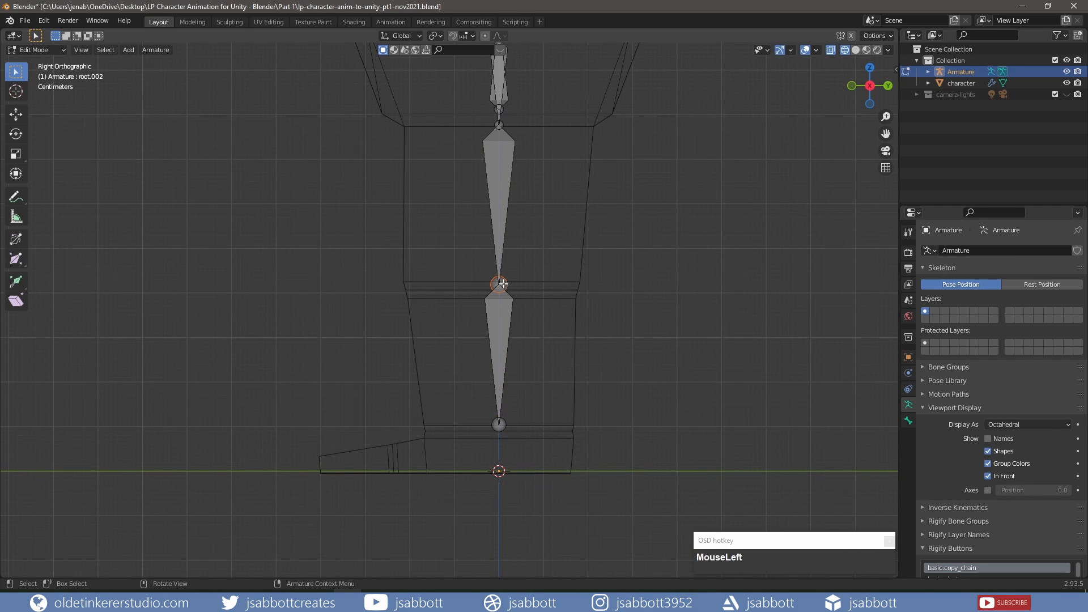
{"action": "key", "text": "g"}
{"action": "key", "text": "y"}
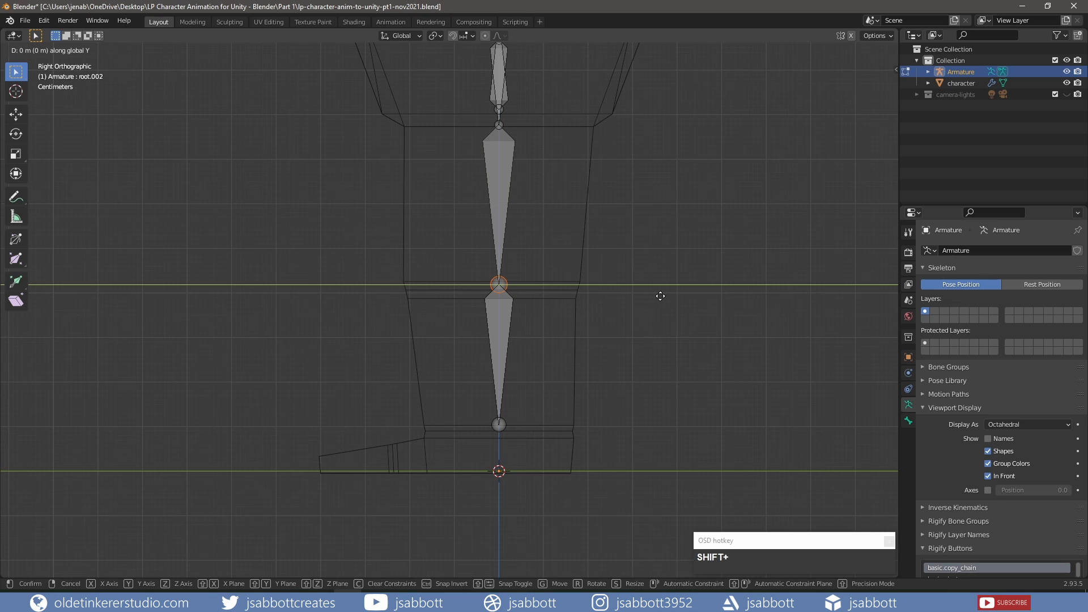
{"action": "left_click", "coordinate": [602, 298]}
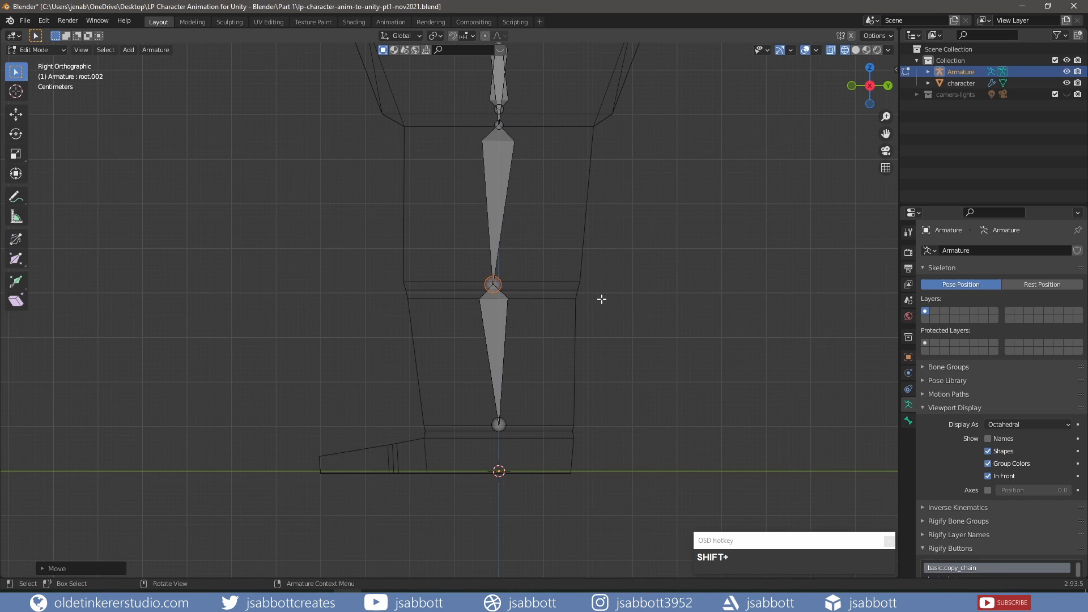
Lower the ankle joint about 0.01 m along Z.
{"action": "left_click", "coordinate": [621, 375]}
{"action": "key", "text": "g"}
{"action": "key", "text": "z"}
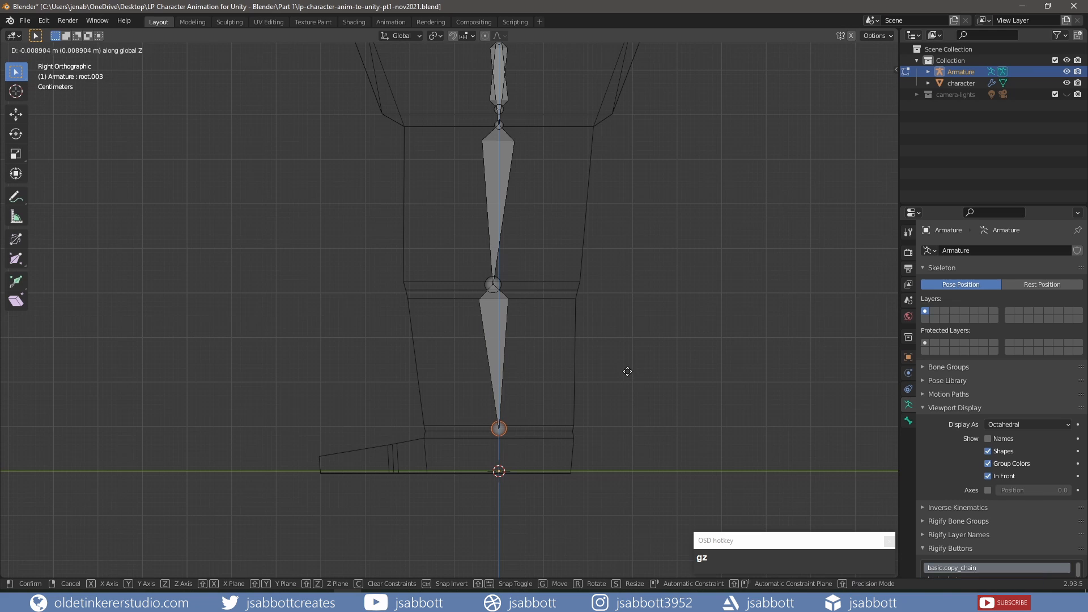
{"action": "left_click", "coordinate": [627, 372]}
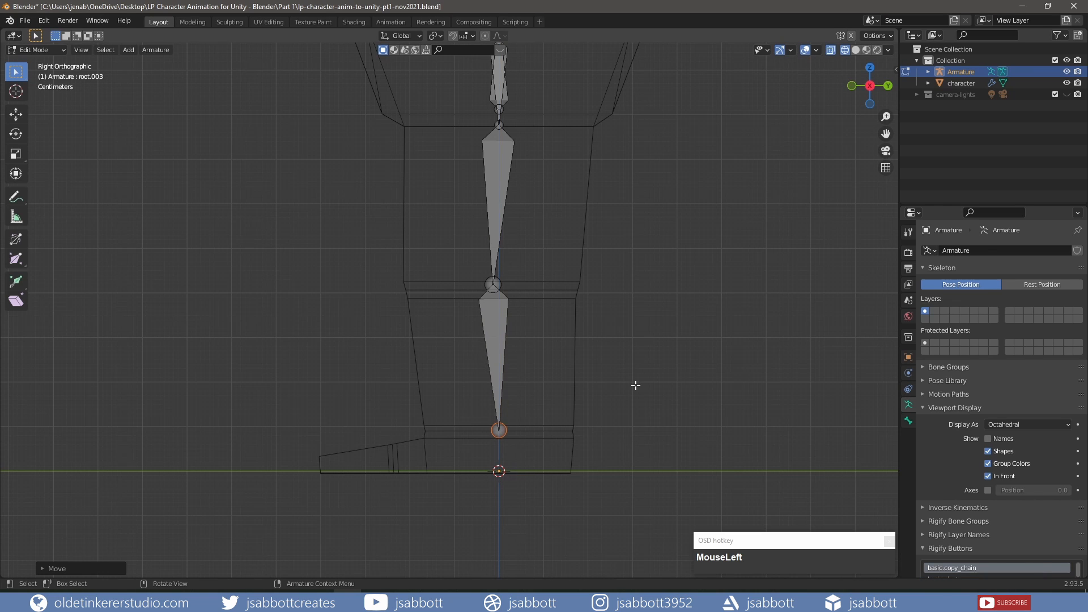
Extrude a foot bone from the ankle down to ground level and move its tip about 0.38 m forward along Y.
{"action": "key", "text": "e"}
{"action": "key", "text": "z"}
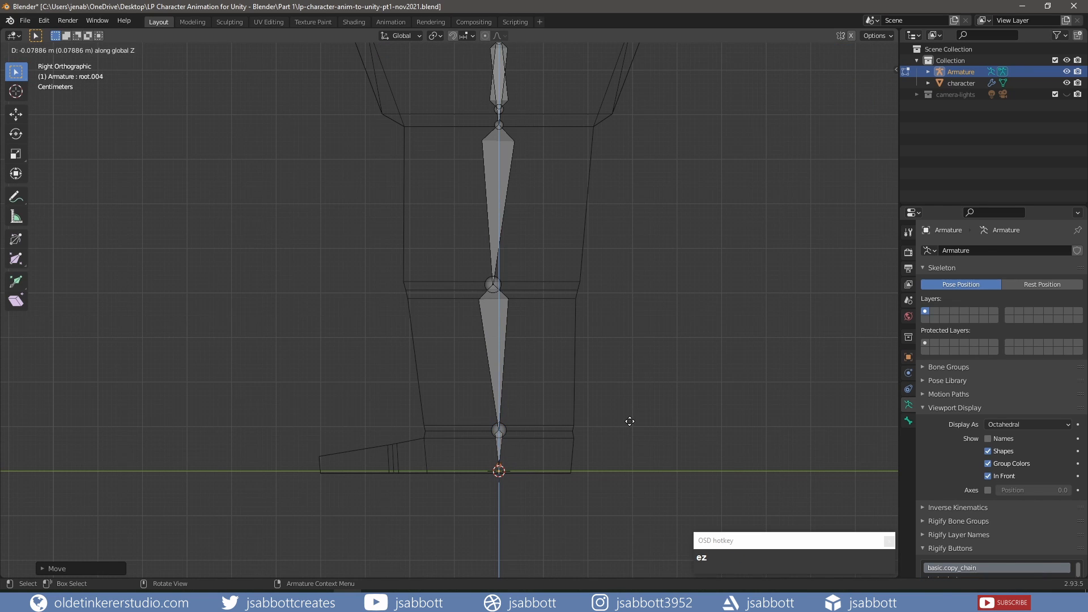
{"action": "left_click", "coordinate": [630, 425]}
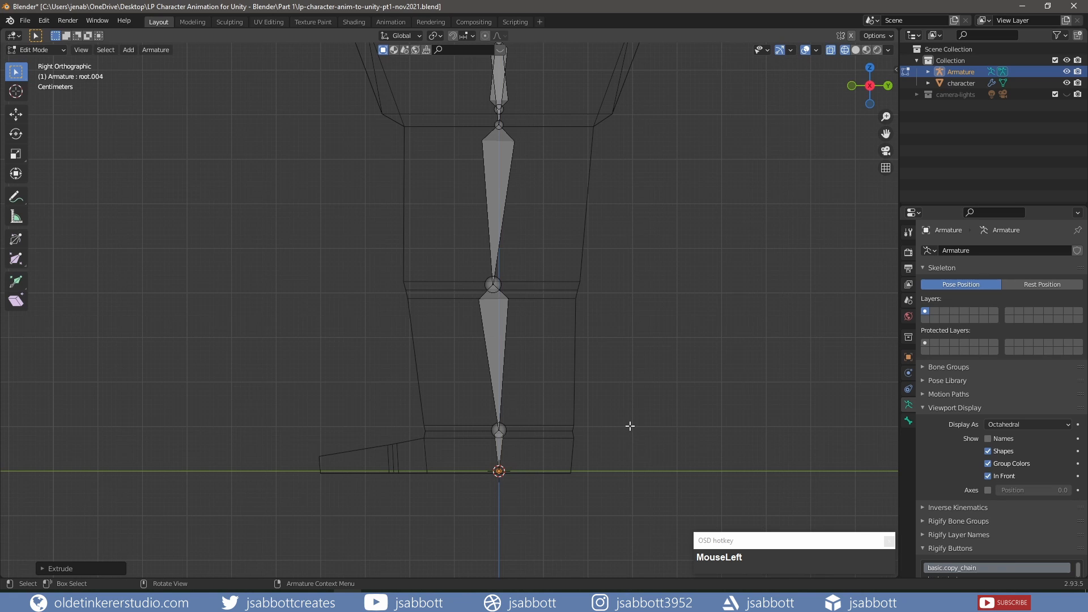
{"action": "key", "text": "g"}
{"action": "key", "text": "y"}
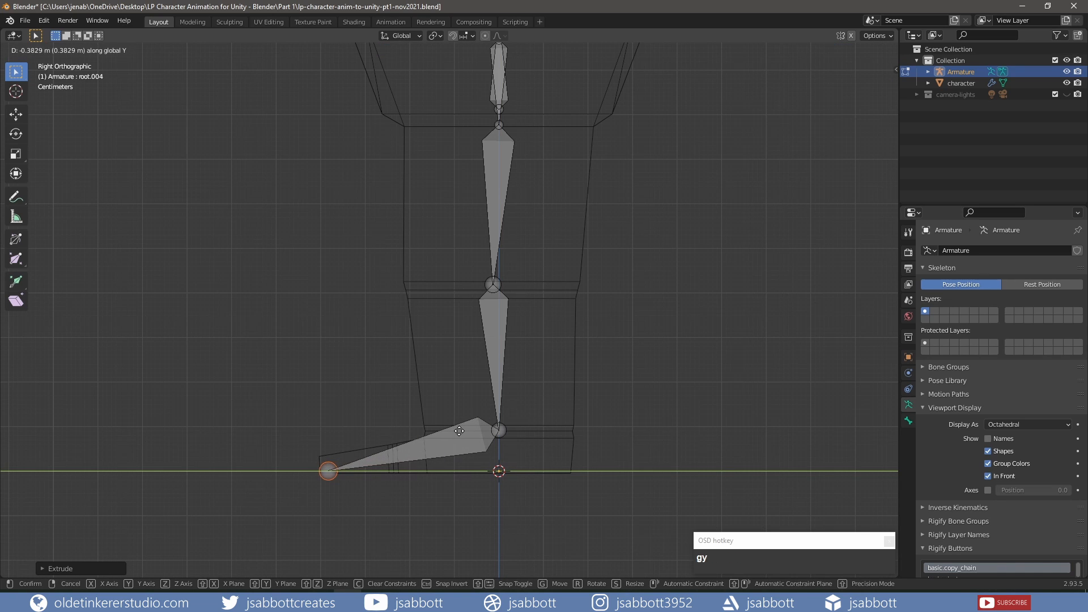
{"action": "left_click", "coordinate": [459, 432]}
Raise the foot bone's tip slightly along Z and shift it a little farther forward to the toe end.
{"action": "key", "text": "g"}
{"action": "key", "text": "z"}
{"action": "left_click", "coordinate": [459, 423]}
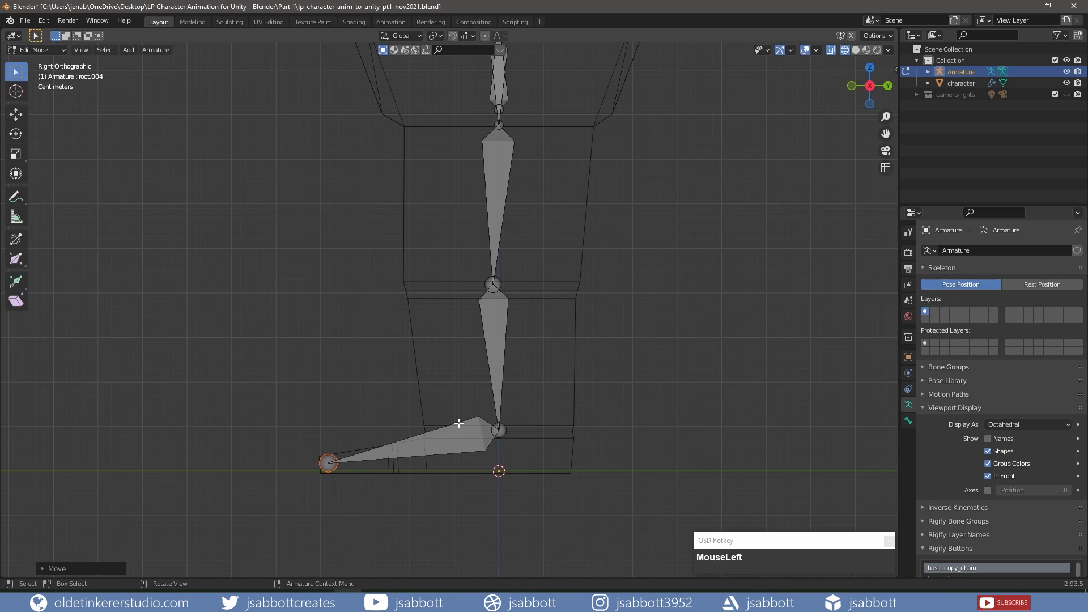
{"action": "key", "text": "g"}
{"action": "key", "text": "y"}
{"action": "left_click", "coordinate": [452, 423]}
Lower the ankle joint where the foot bone starts a tiny bit more along Z.
{"action": "left_click", "coordinate": [499, 430]}
{"action": "key", "text": "g"}
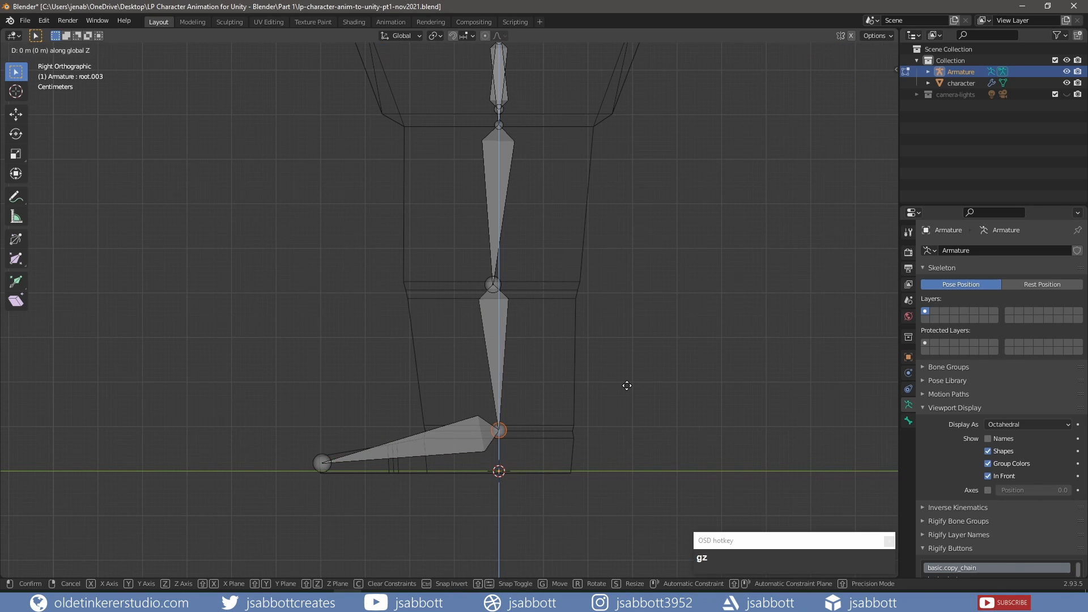
{"action": "key", "text": "z"}
{"action": "left_click", "coordinate": [627, 387]}
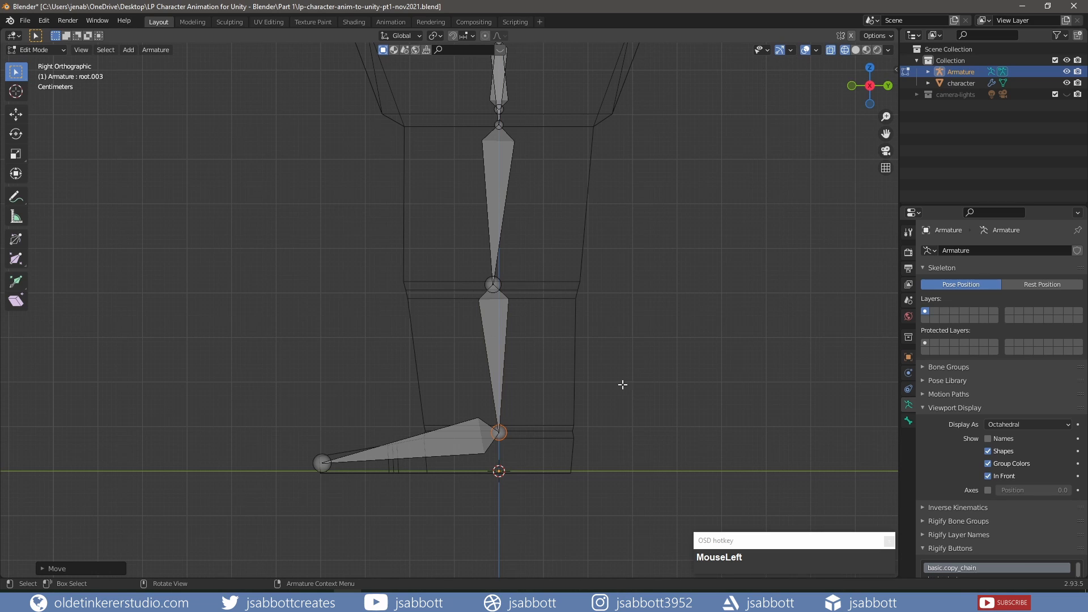
Rename the bone from hip to knee as "upperleg.L" and the bone from knee to ankle as "lowerleg.L".
{"action": "left_click", "coordinate": [493, 164]}
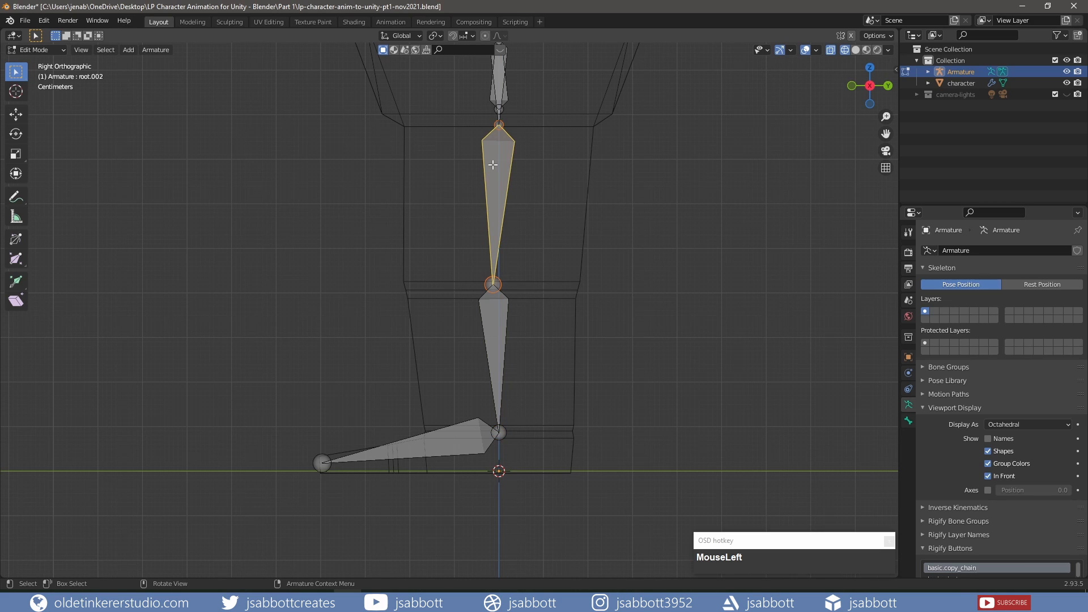
{"action": "key", "text": "F2"}
{"action": "type", "text": "upperleg.L"}
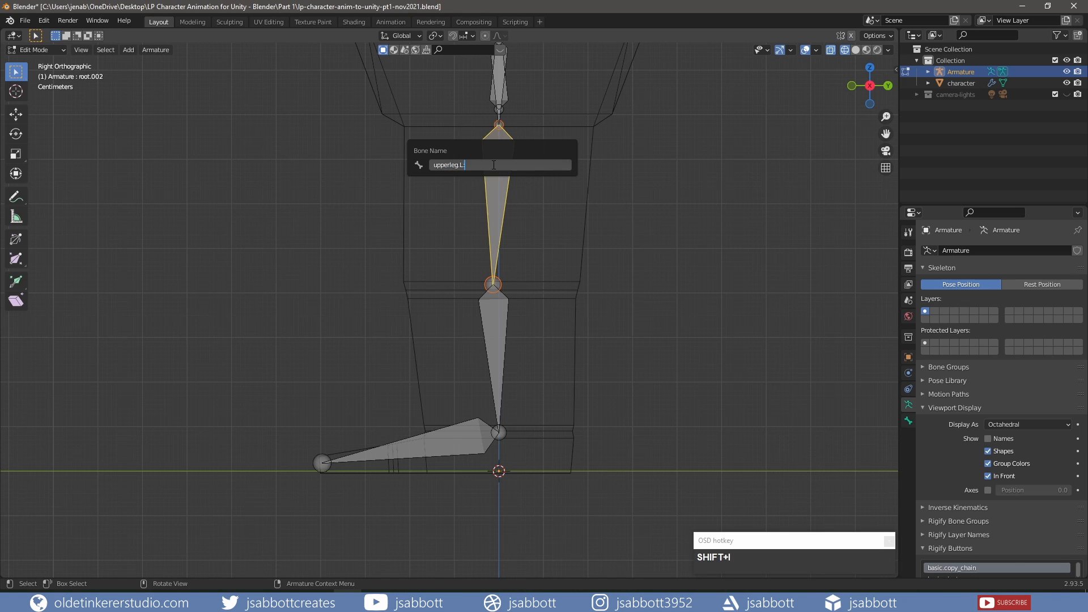
{"action": "key", "text": "Return"}
{"action": "left_click", "coordinate": [507, 317]}
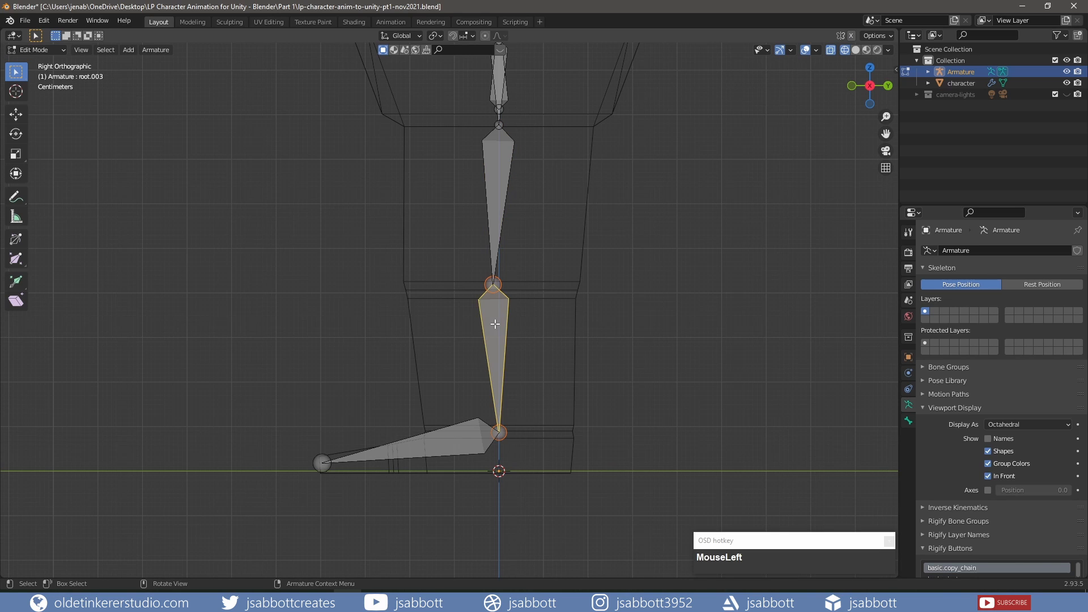
{"action": "key", "text": "F2"}
{"action": "type", "text": "lowerleg.L"}
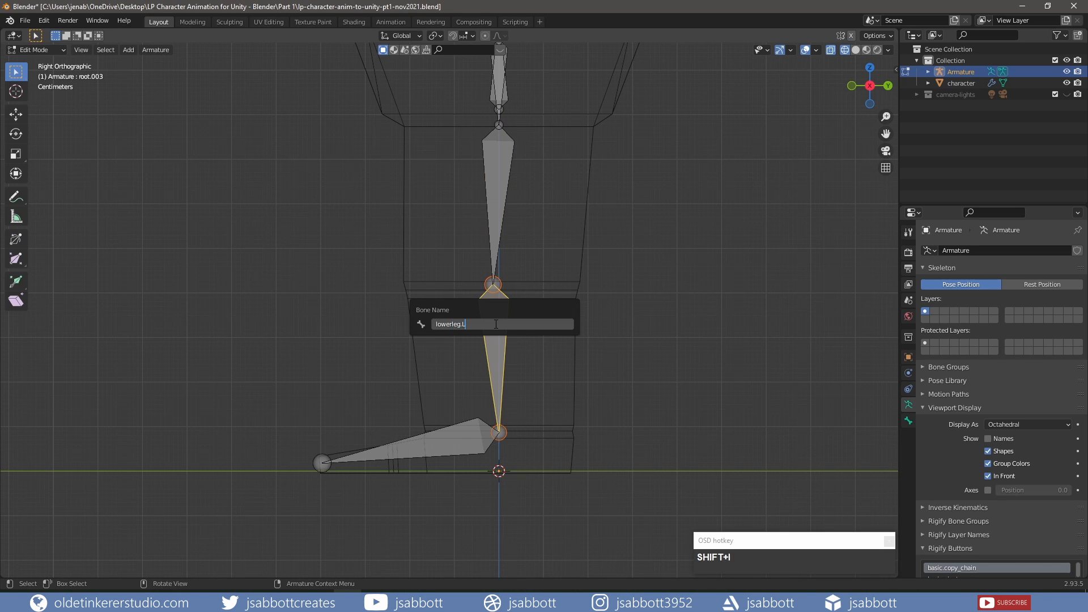
{"action": "key", "text": "Return"}
Rename the bone running from the ankle to the toe as "foot.L".
{"action": "left_click", "coordinate": [456, 444]}
{"action": "key", "text": "F2"}
{"action": "type", "text": "foot.L"}
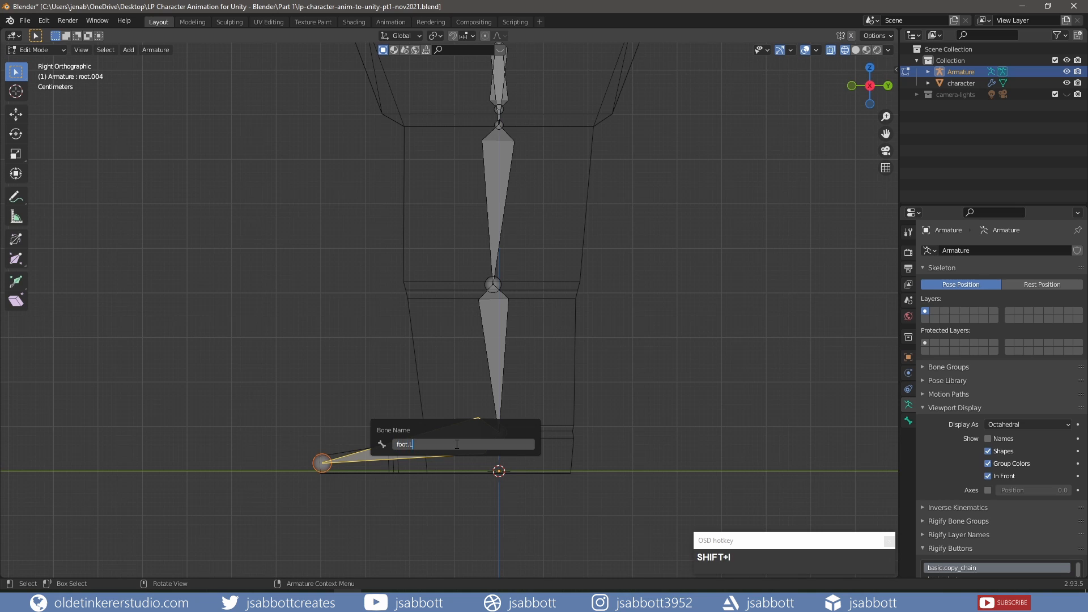
{"action": "key", "text": "Return"}
View the whole character and its armature from the front.
{"action": "scroll", "coordinate": [479, 295], "scroll_direction": "down", "scroll_amount": 5}
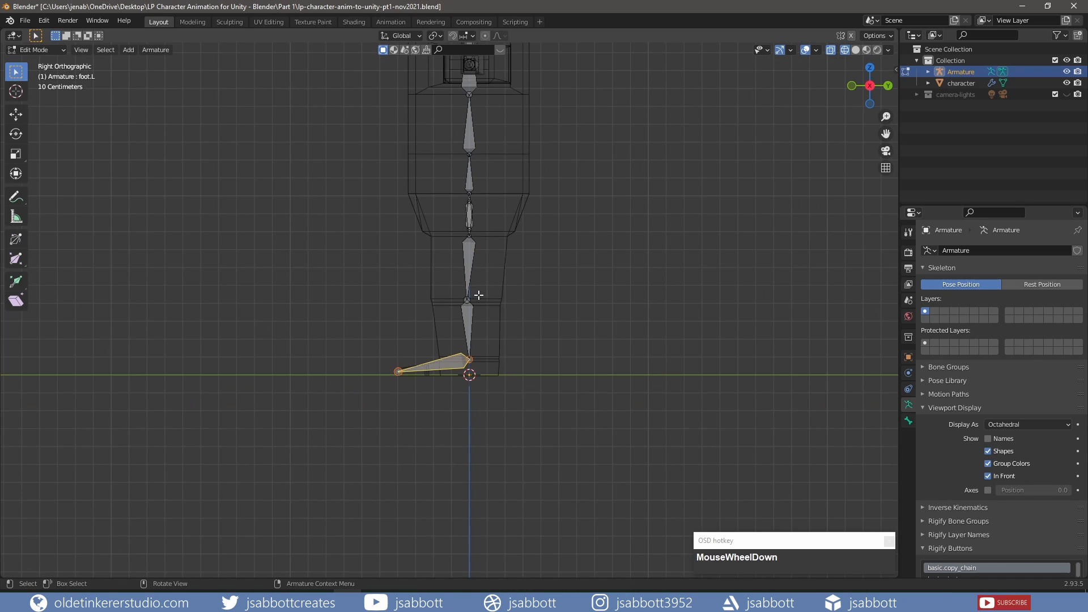
{"action": "key", "text": "KP_1"}
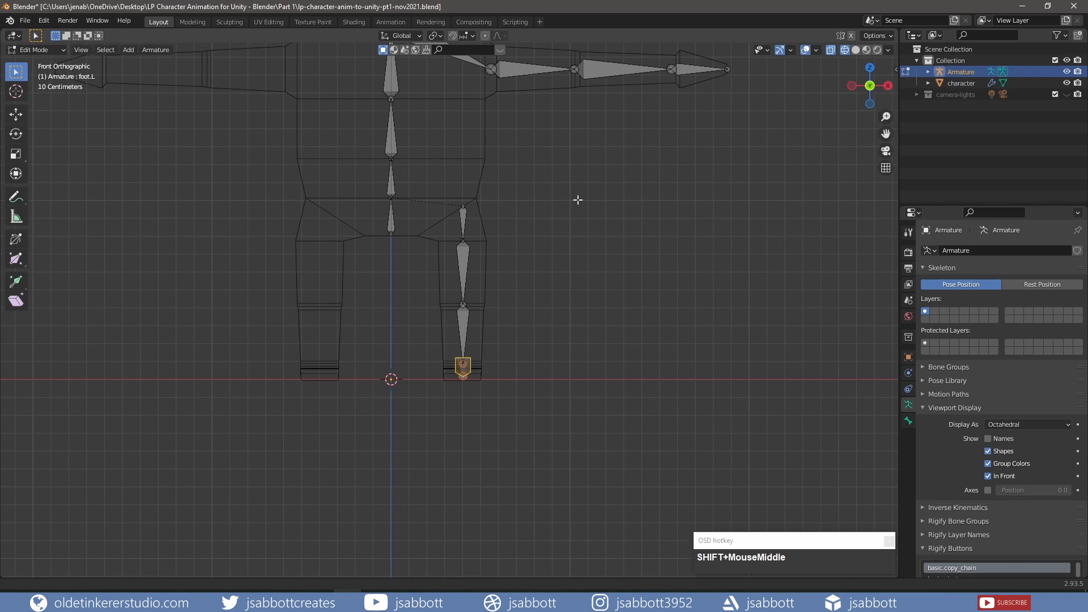
{"action": "middle_click_drag", "start_coordinate": [578, 199], "coordinate": [612, 326], "text": "shift"}
{"action": "scroll", "coordinate": [618, 324], "scroll_direction": "down", "scroll_amount": 4}
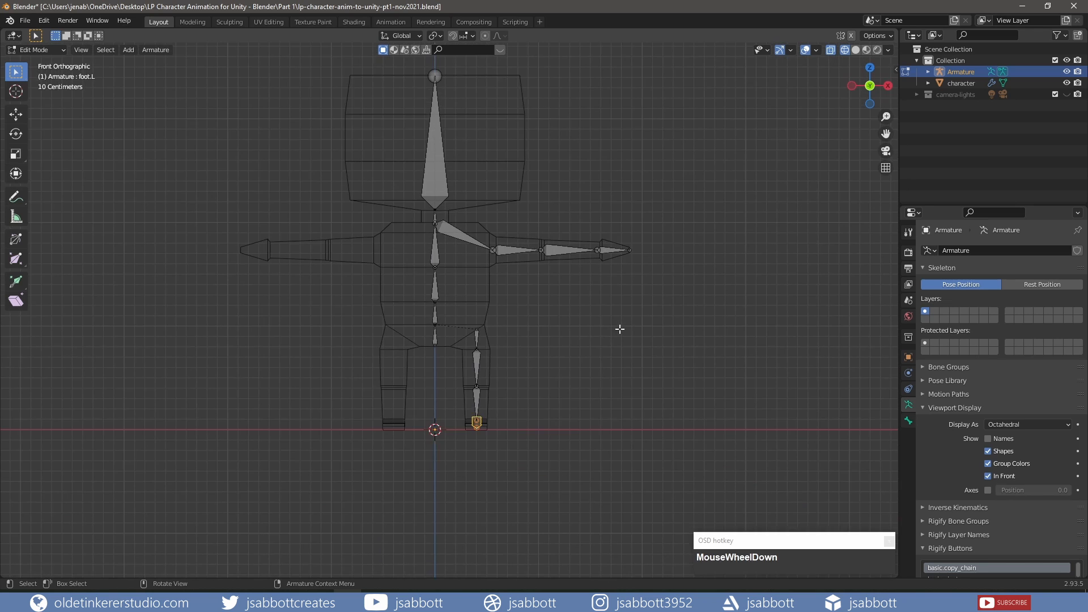
{"action": "middle_click_drag", "start_coordinate": [627, 209], "coordinate": [633, 266], "text": "shift"}
{"action": "scroll", "coordinate": [646, 255], "scroll_direction": "up", "scroll_amount": 1}
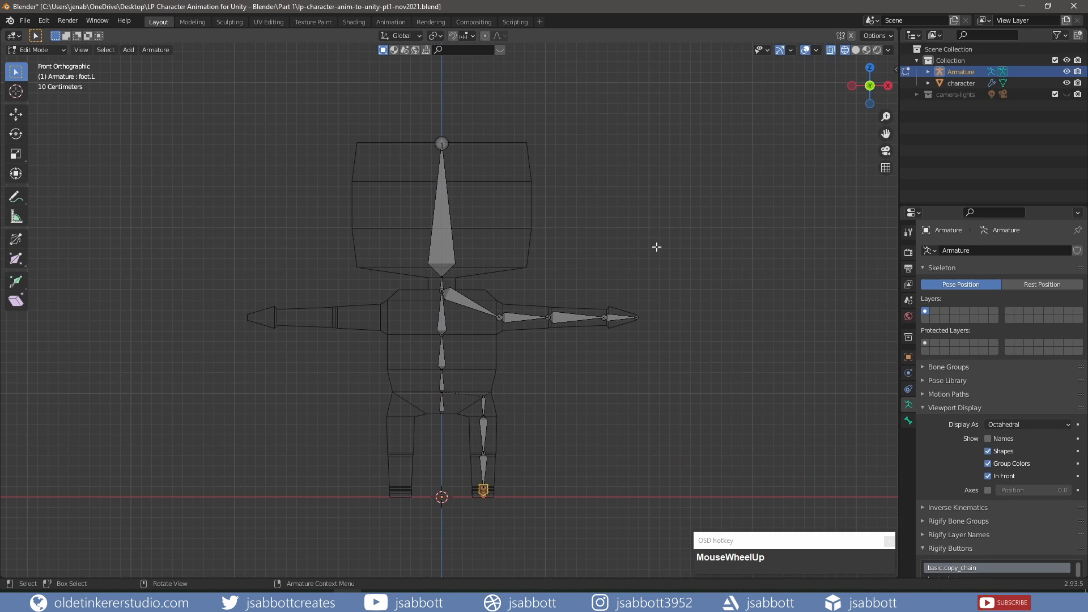
Show the character in Material Preview shading and recalculate the roll of all armature bones.
{"action": "left_click", "coordinate": [865, 50]}
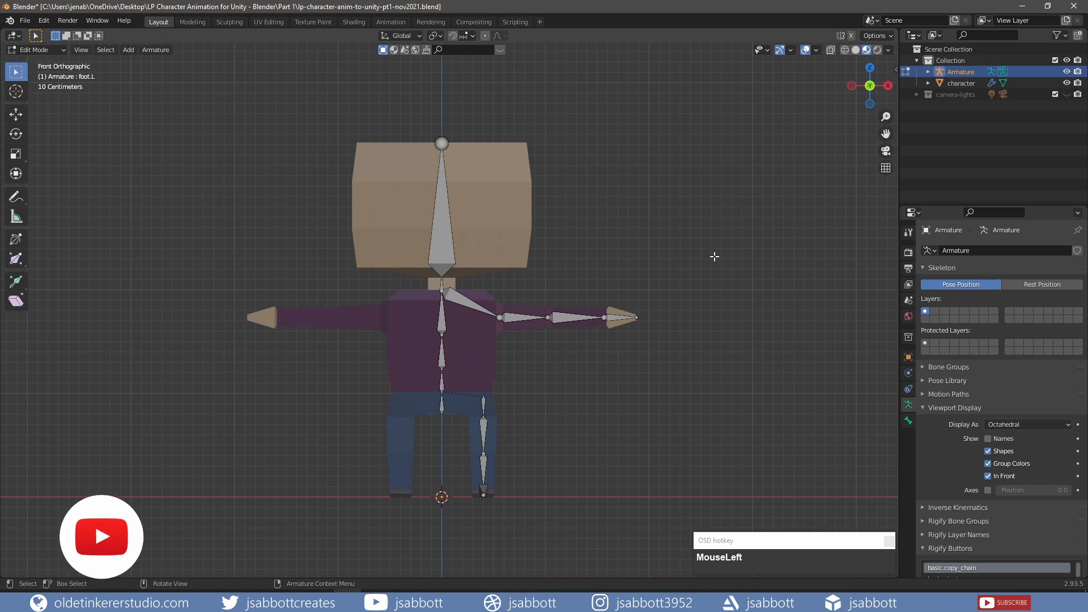
{"action": "key", "text": "a"}
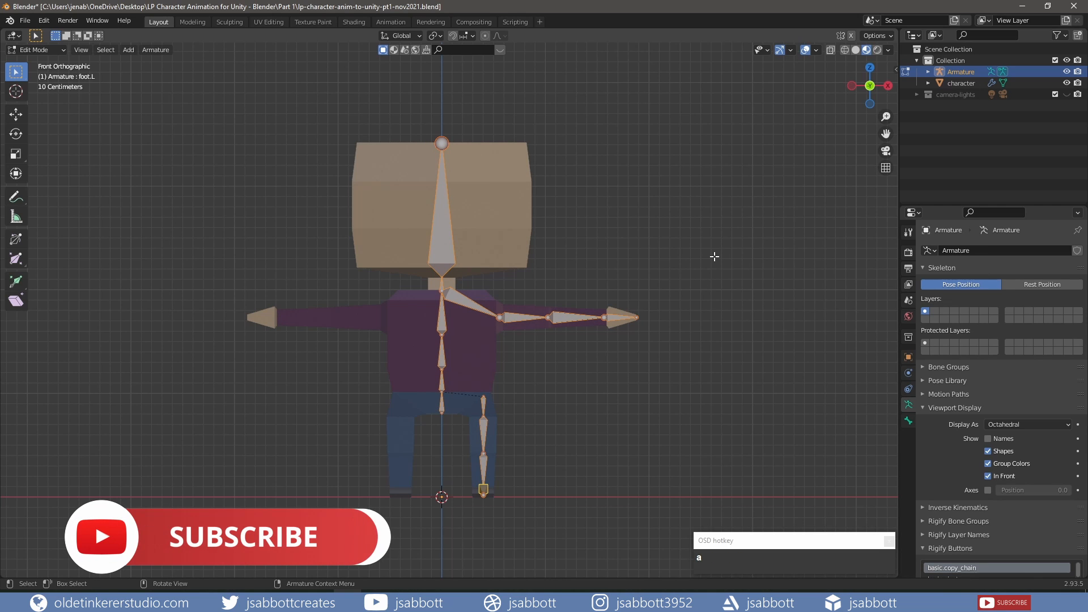
{"action": "key", "text": "shift+n"}
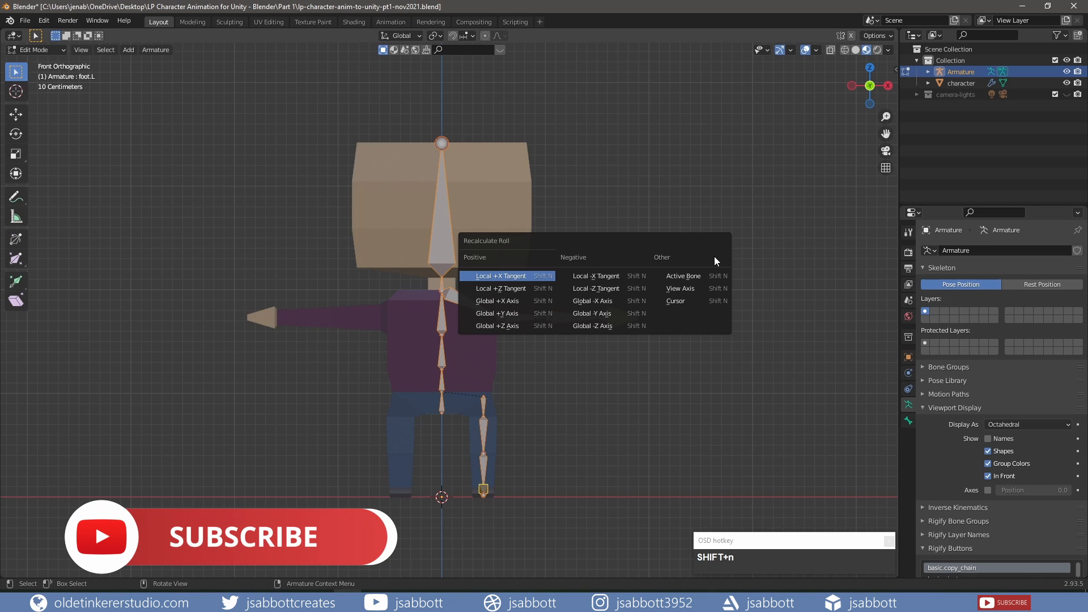
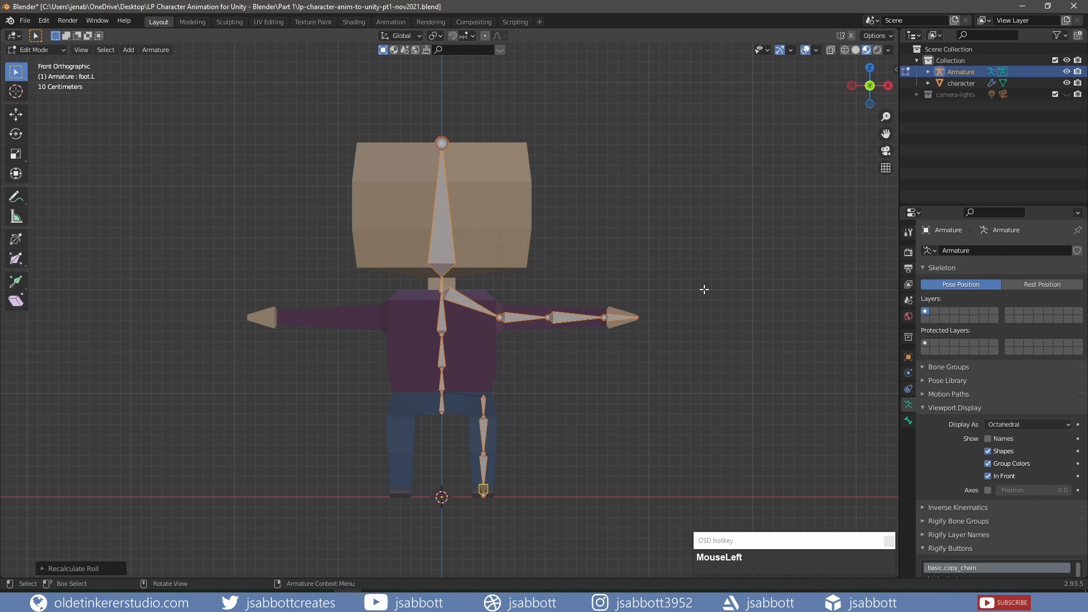
In the right side view, extrude a bone about 0.26 m forward along Y from the knee joint.
{"action": "left_click", "coordinate": [484, 454]}
{"action": "key", "text": "KP_3"}
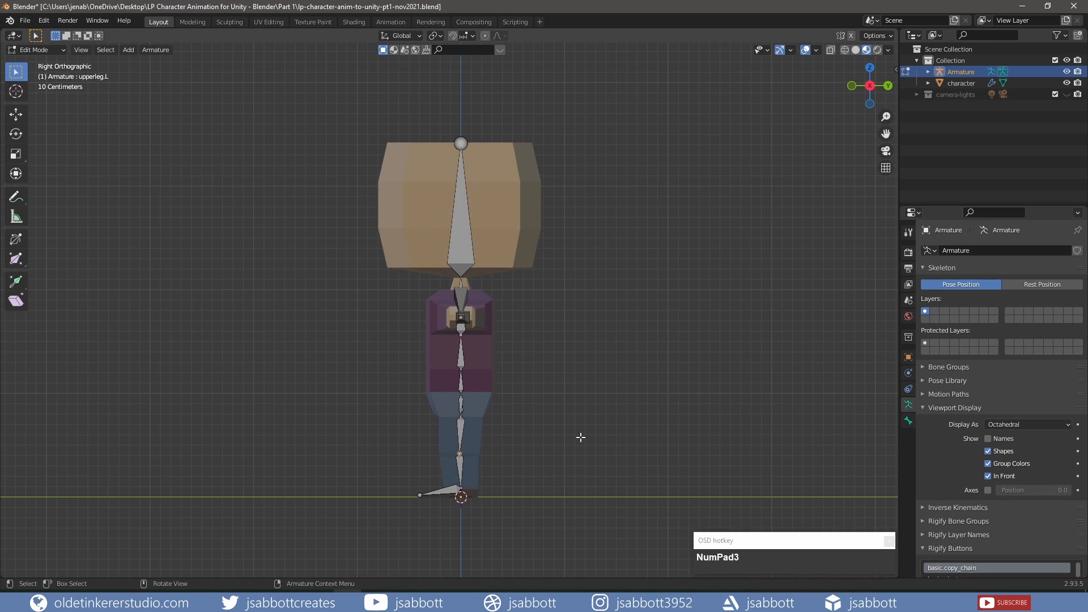
{"action": "scroll", "coordinate": [580, 437], "scroll_direction": "up", "scroll_amount": 5}
{"action": "middle_click_drag", "start_coordinate": [600, 461], "coordinate": [602, 279], "text": "shift"}
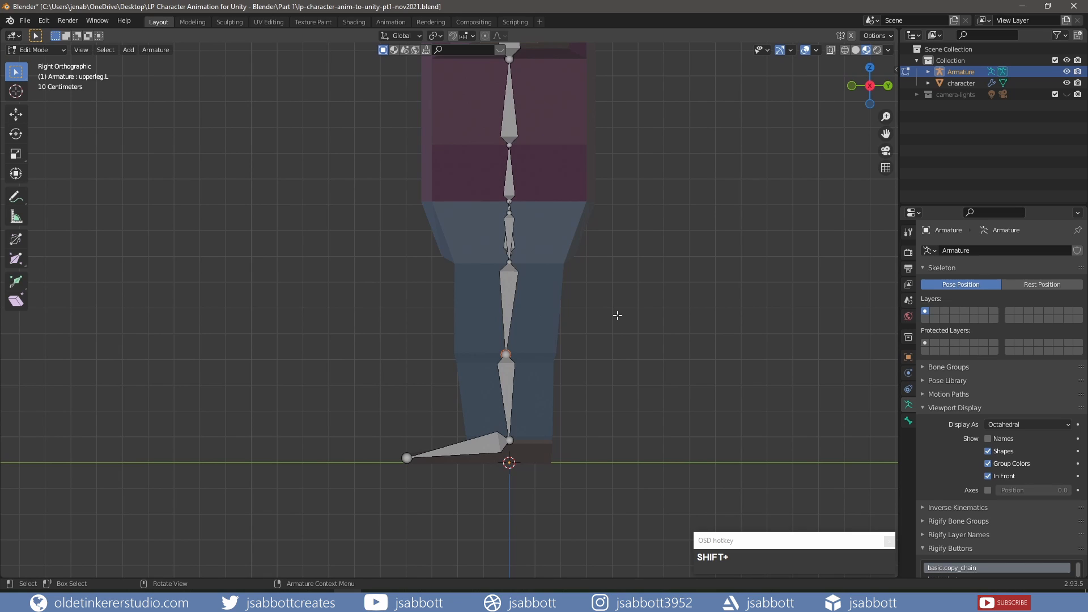
{"action": "key", "text": "e"}
{"action": "key", "text": "y"}
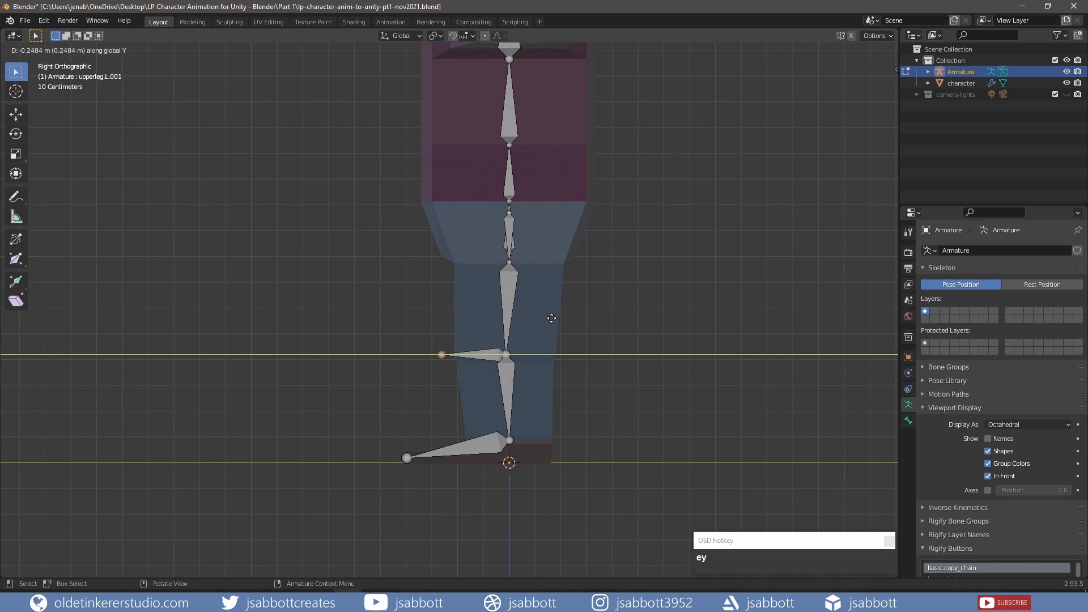
{"action": "left_click", "coordinate": [552, 319]}
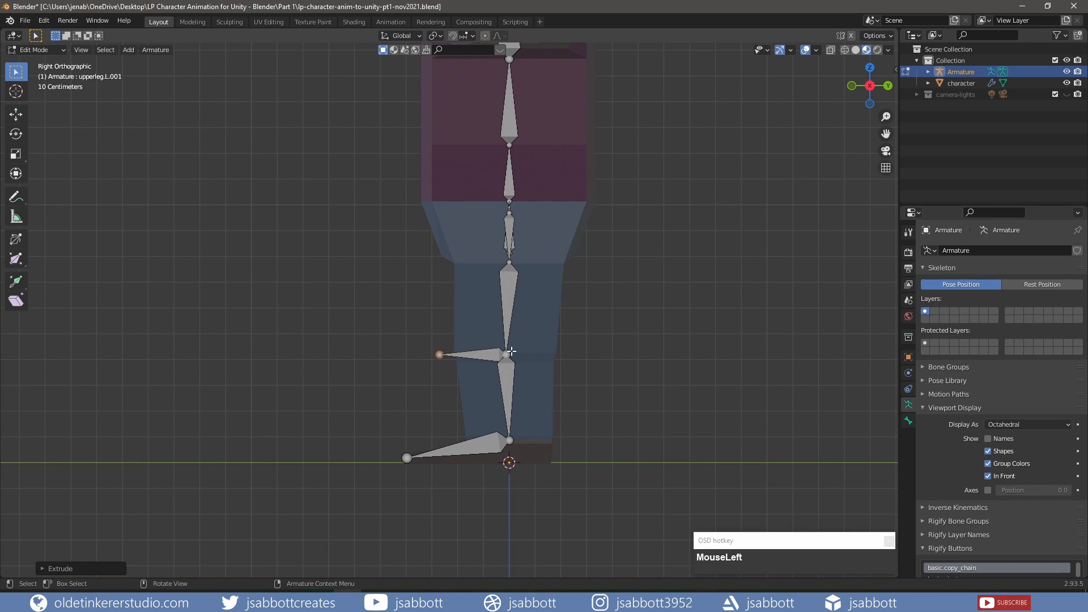
Clear the parent of the new knee bone and move it about 0.38 m forward along Y, in front of the leg.
{"action": "left_click", "coordinate": [488, 353]}
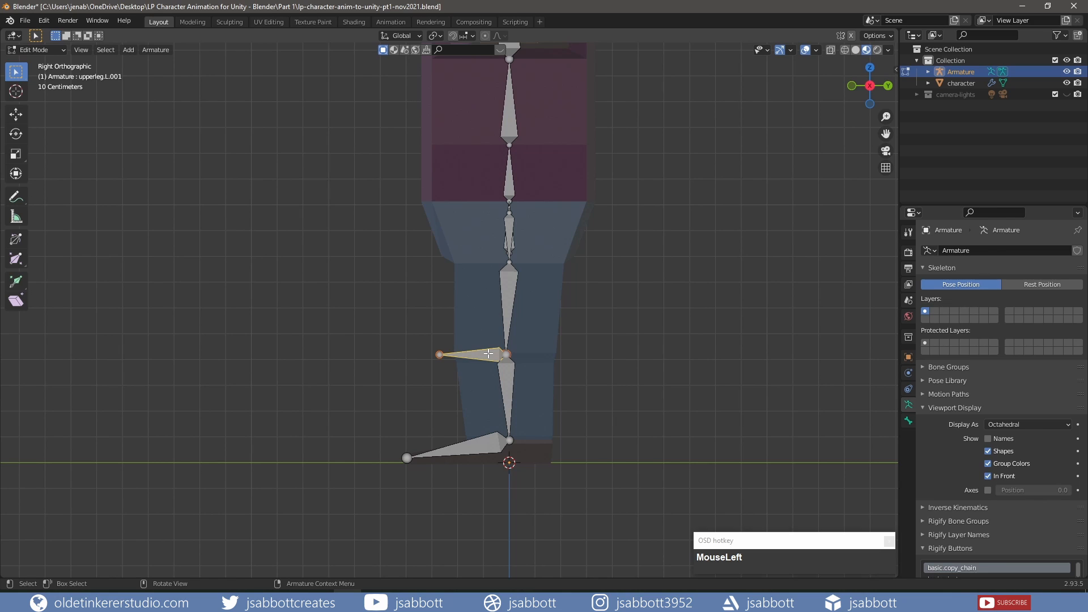
{"action": "key", "text": "alt+p"}
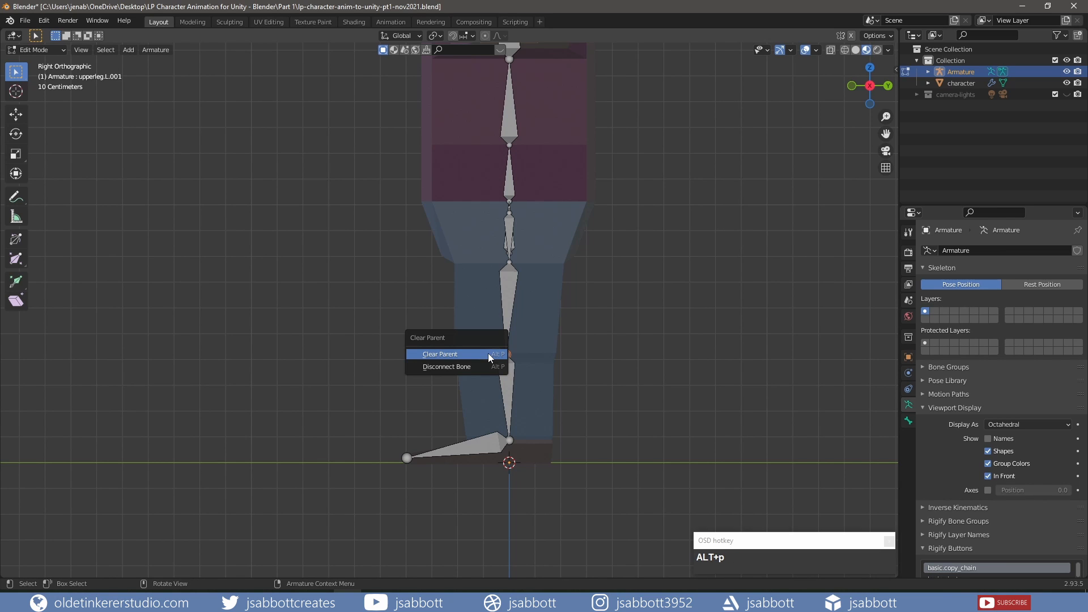
{"action": "left_click", "coordinate": [487, 354]}
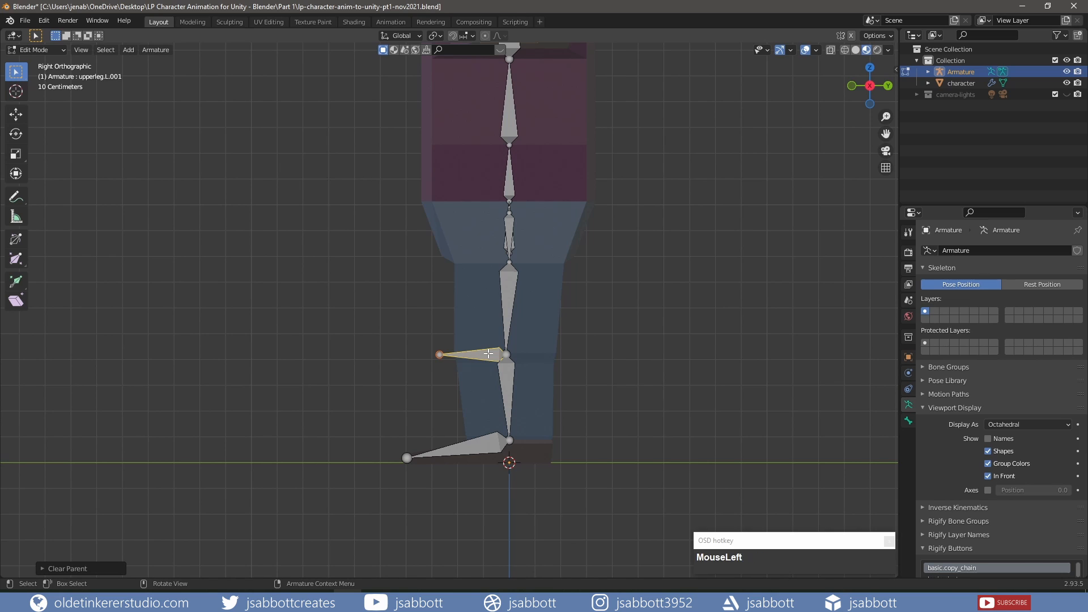
{"action": "key", "text": "g"}
{"action": "key", "text": "y"}
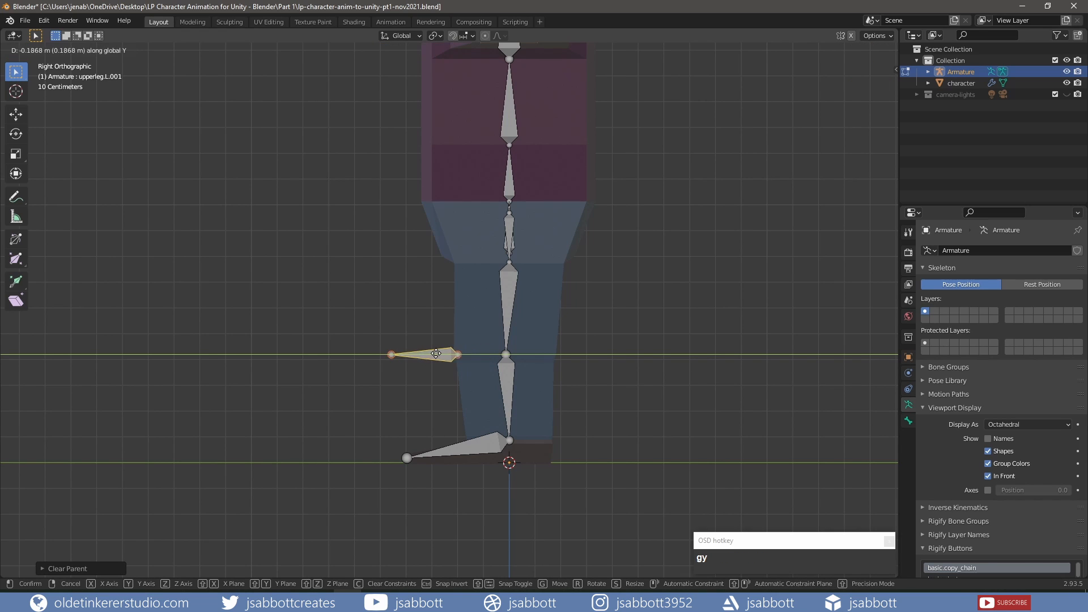
{"action": "left_click", "coordinate": [390, 353]}
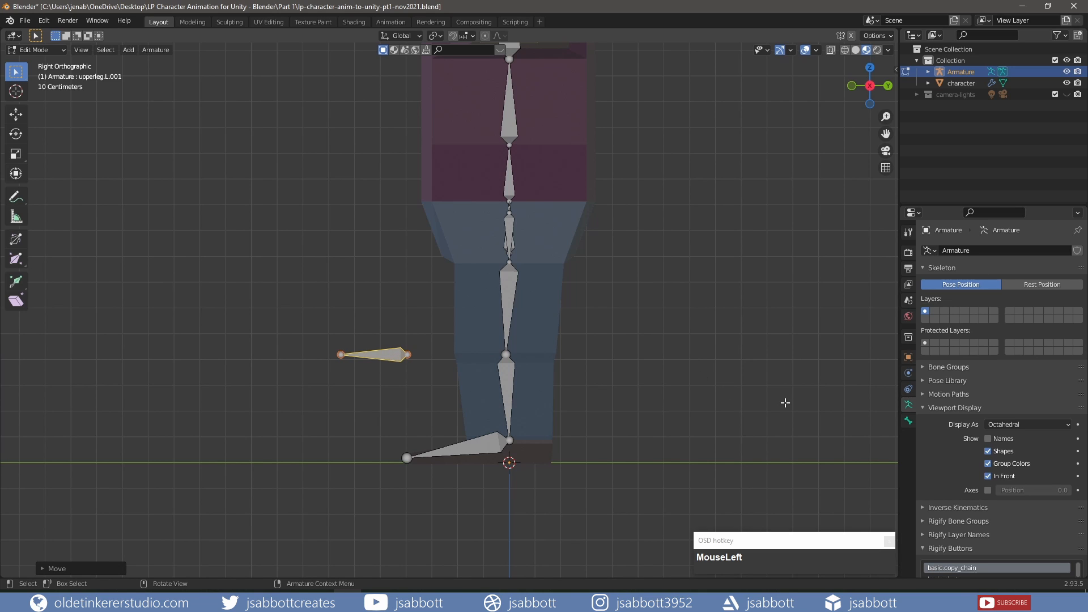
Turn off Deform for the detached bone in front of the knee and rename it "IKLegPole.L".
{"action": "left_click", "coordinate": [908, 420]}
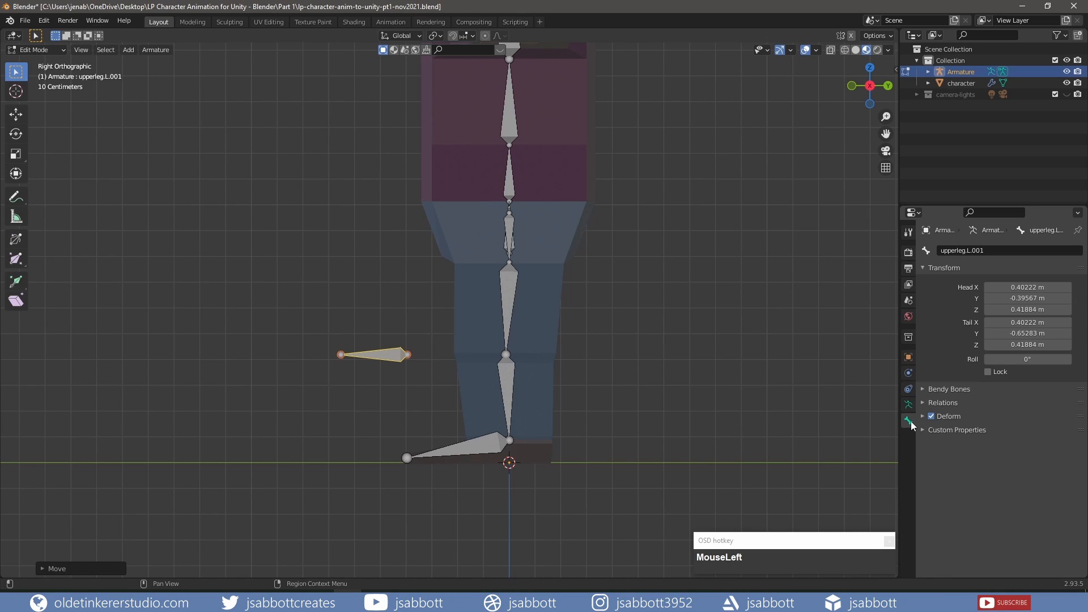
{"action": "left_click", "coordinate": [930, 416]}
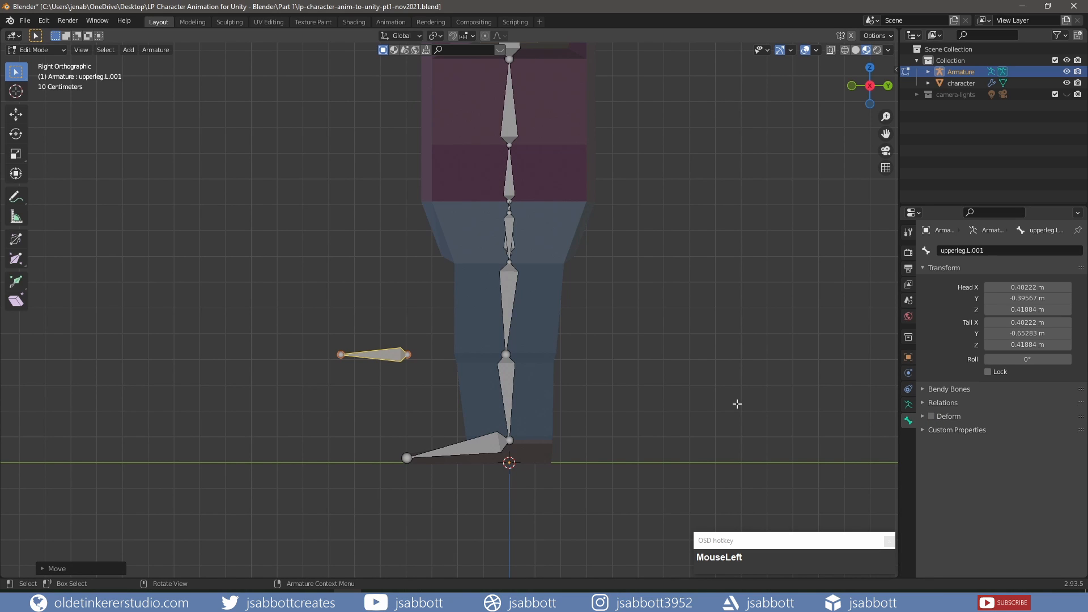
{"action": "key", "text": "ctrl+s"}
{"action": "key", "text": "F2"}
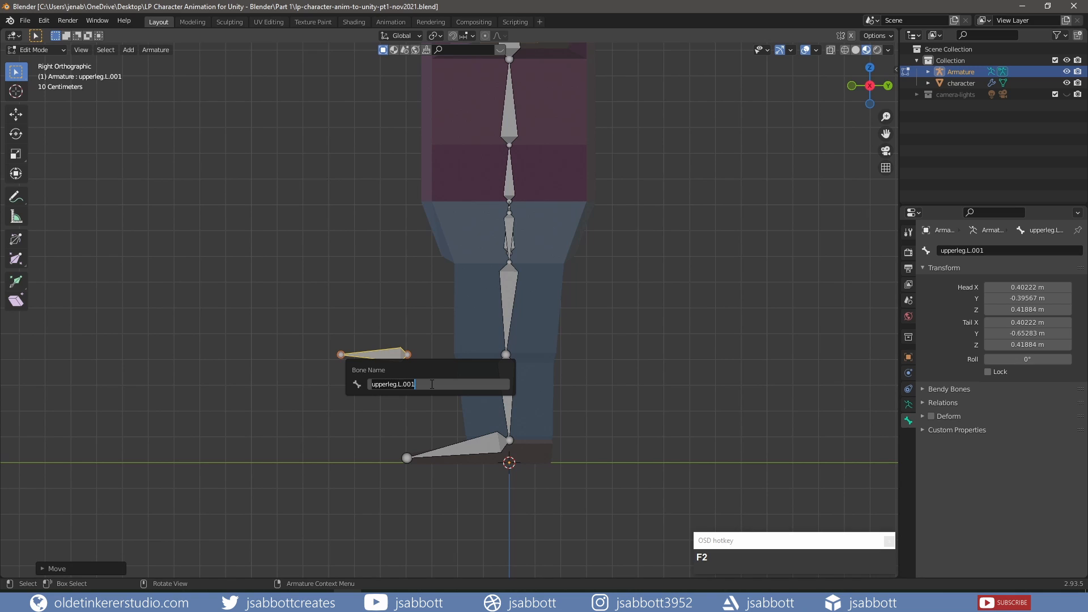
{"action": "type", "text": "IKLe"}
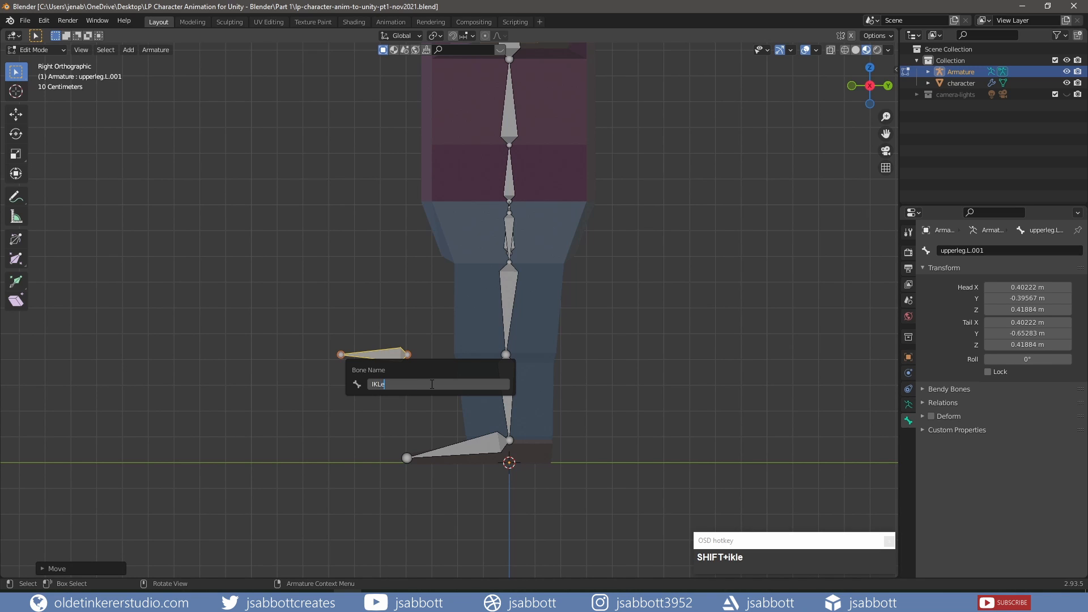
{"action": "type", "text": "gPole.L"}
{"action": "key", "text": "Return"}
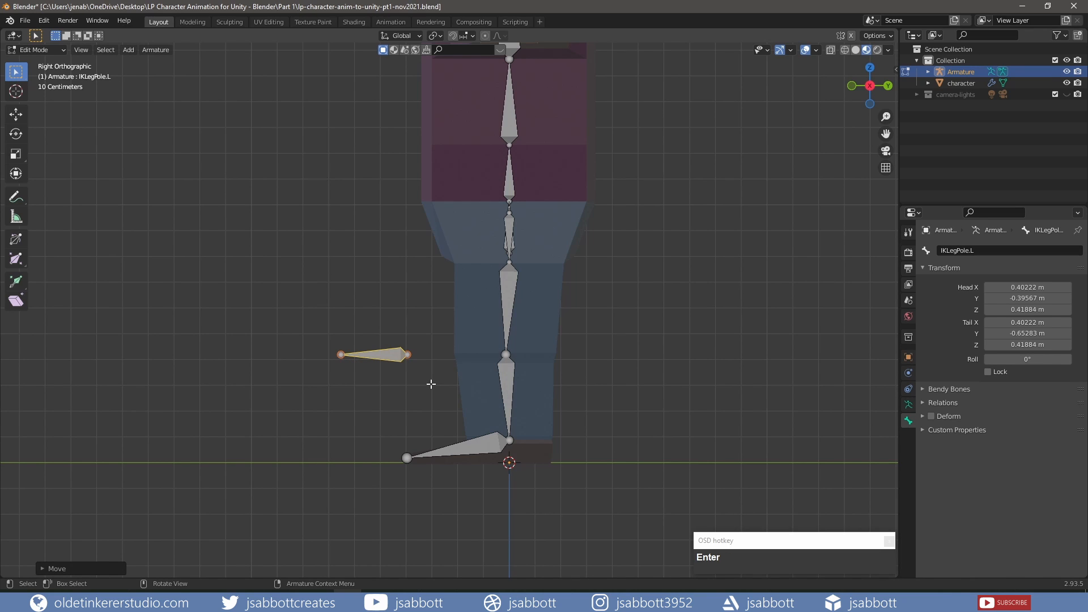
Extrude a bone about 0.21 m backward along Y from the ankle joint and clear its parent.
{"action": "left_click", "coordinate": [509, 441]}
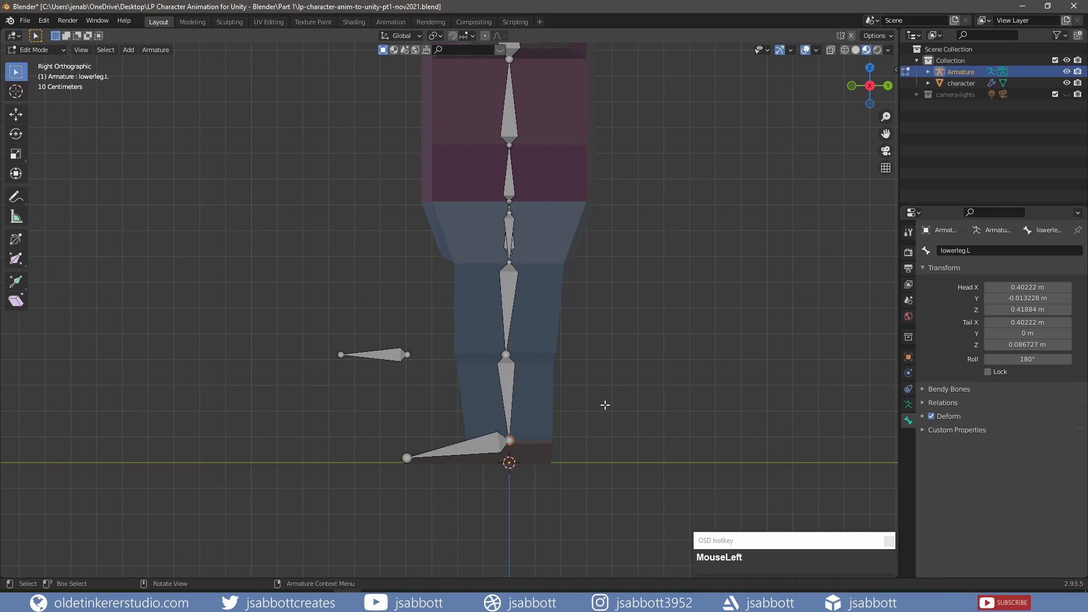
{"action": "key", "text": "e"}
{"action": "key", "text": "y"}
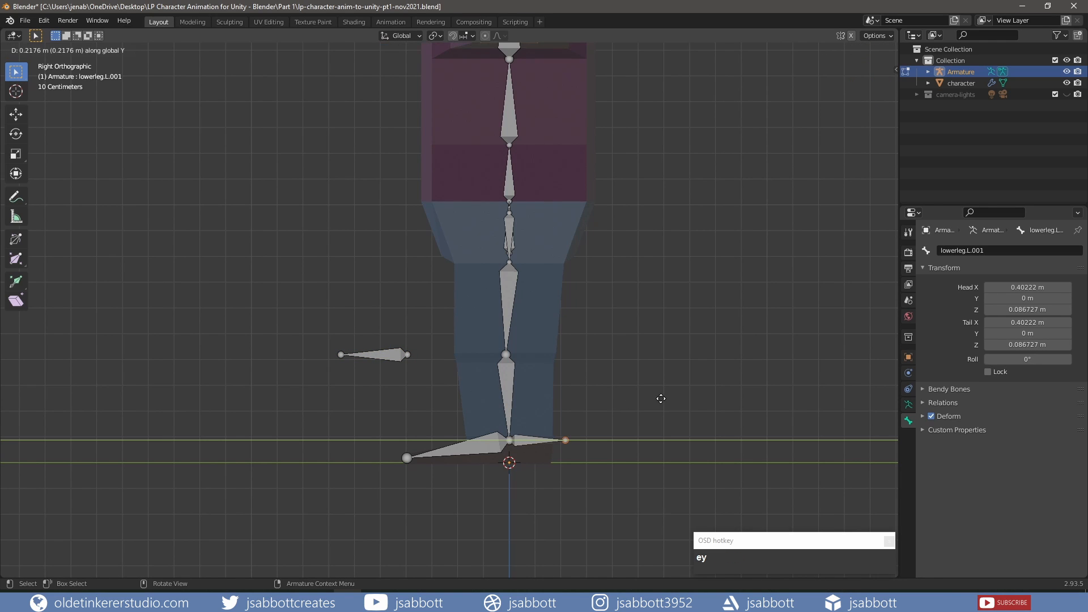
{"action": "left_click", "coordinate": [660, 399]}
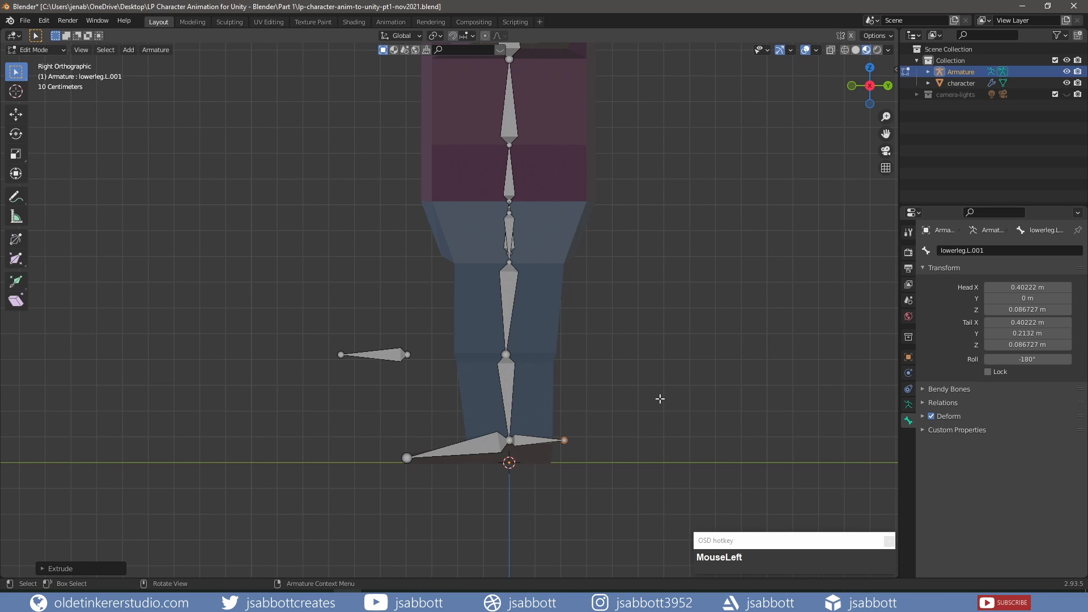
{"action": "left_click", "coordinate": [534, 440]}
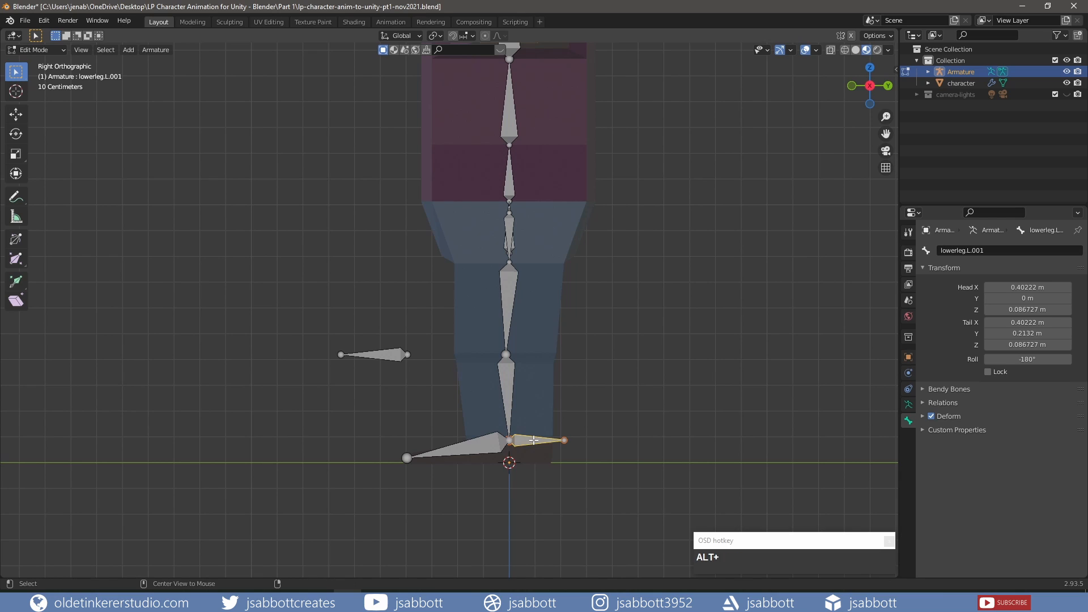
{"action": "key", "text": "alt+p"}
{"action": "left_click", "coordinate": [525, 457]}
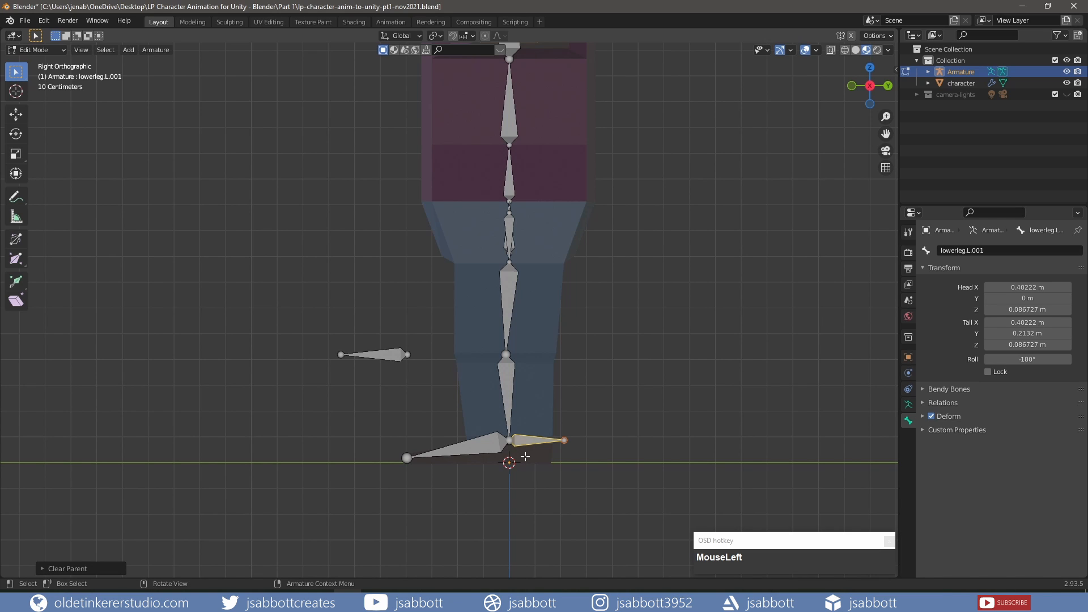
Turn off Deform for the bone behind the ankle and rename it "IKTarget.L".
{"action": "left_click", "coordinate": [931, 416]}
{"action": "key", "text": "F2"}
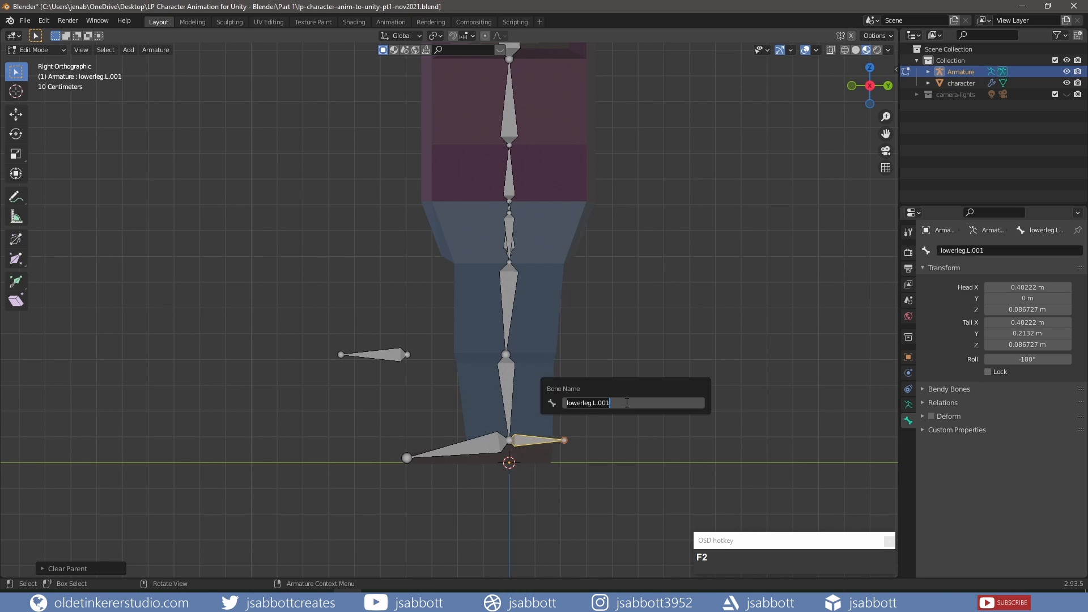
{"action": "type", "text": "IKT"}
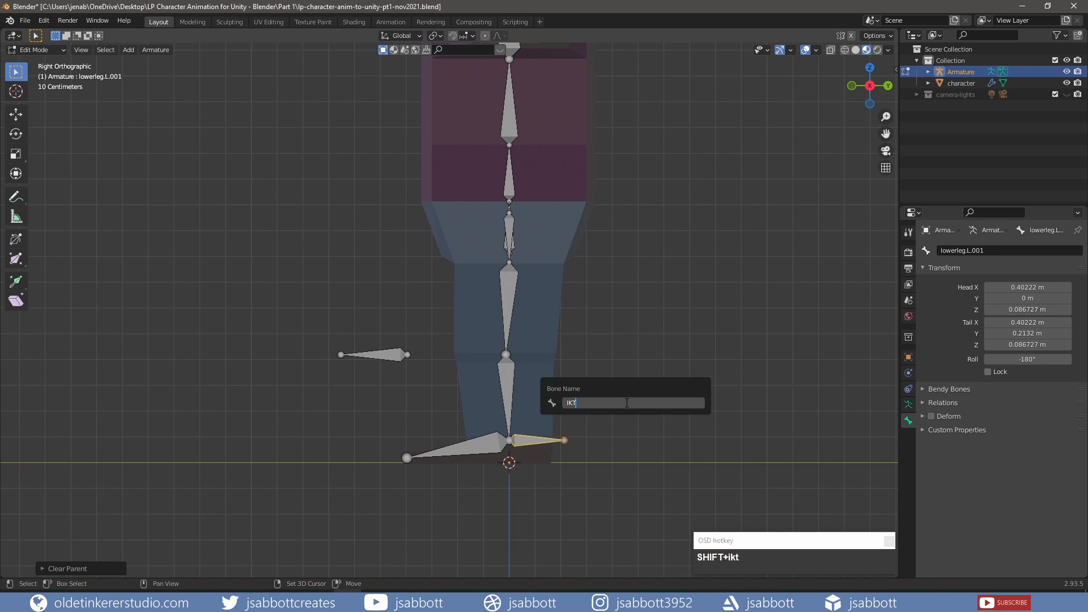
{"action": "type", "text": "arget.L"}
{"action": "key", "text": "Return"}
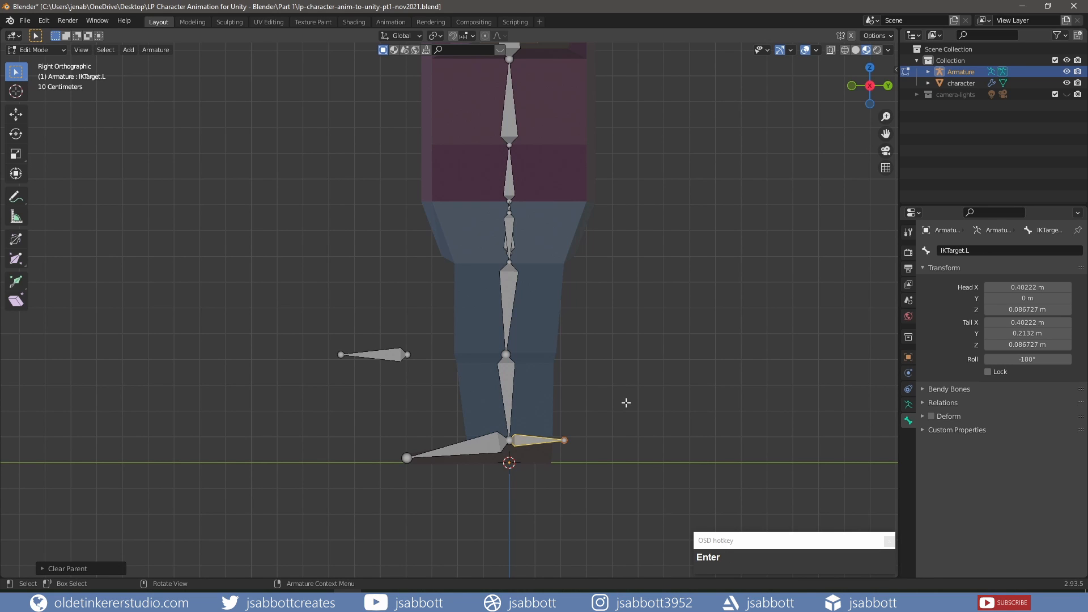
Add an Inverse Kinematics constraint to the lowerleg.L bone in Pose Mode.
{"action": "left_click", "coordinate": [506, 379]}
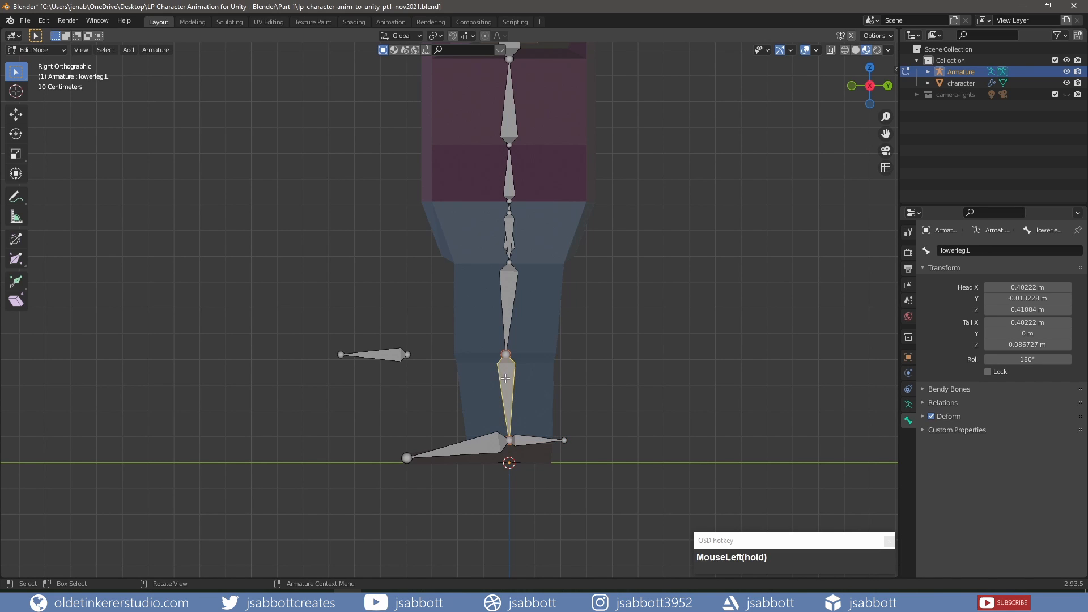
{"action": "key", "text": "ctrl+Tab"}
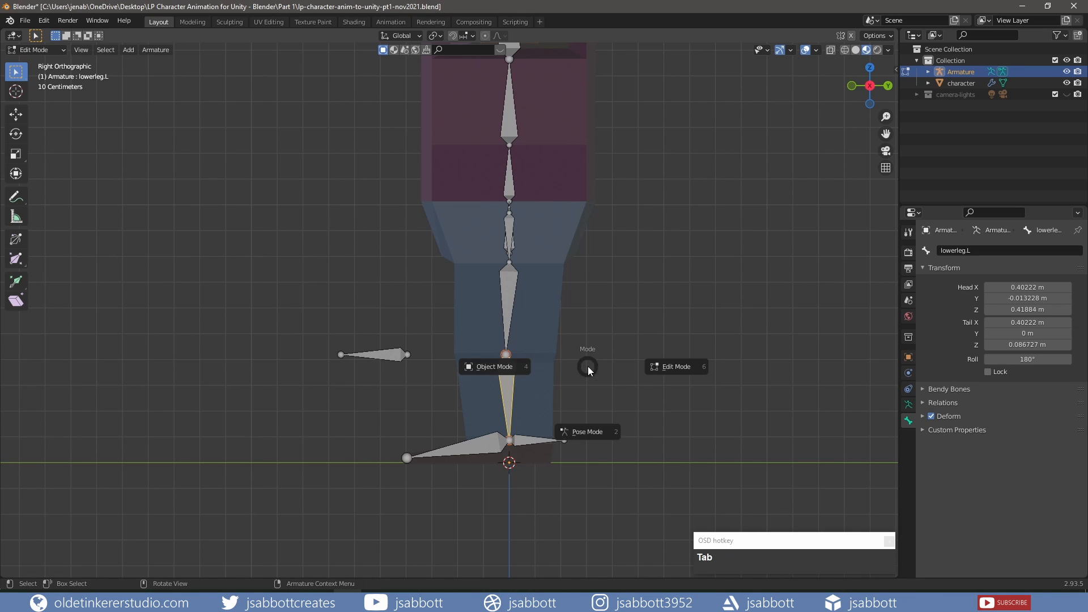
{"action": "left_click", "coordinate": [590, 434]}
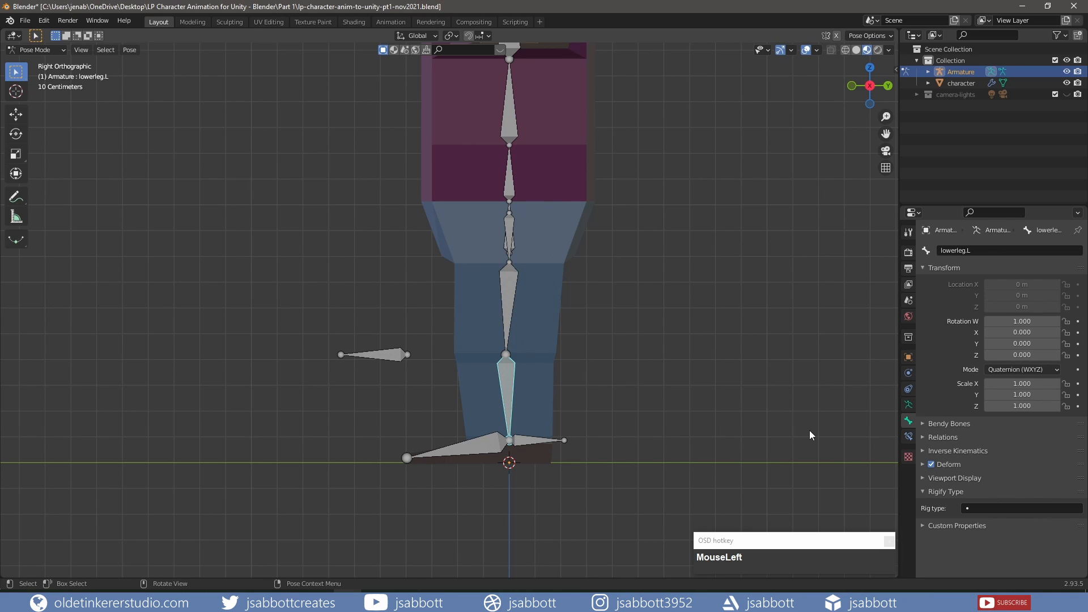
{"action": "left_click", "coordinate": [908, 437]}
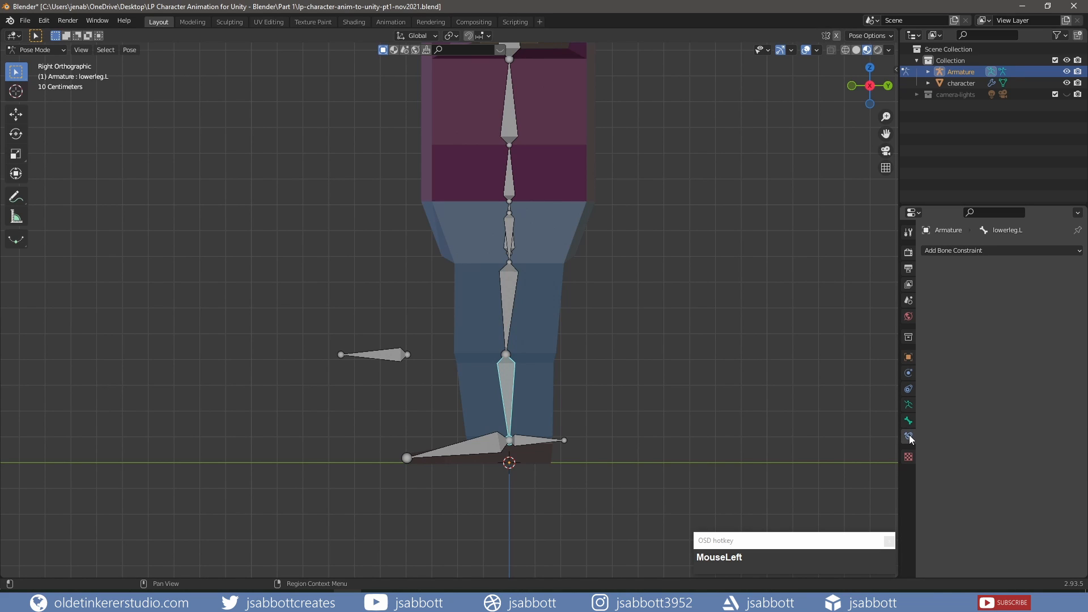
{"action": "left_click", "coordinate": [991, 253]}
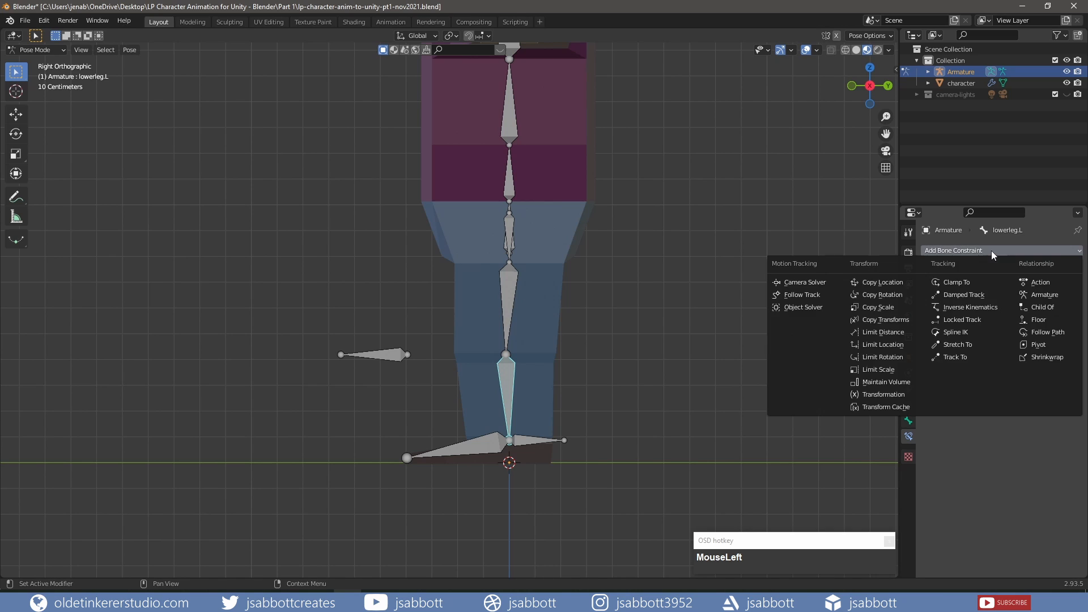
{"action": "left_click", "coordinate": [984, 308]}
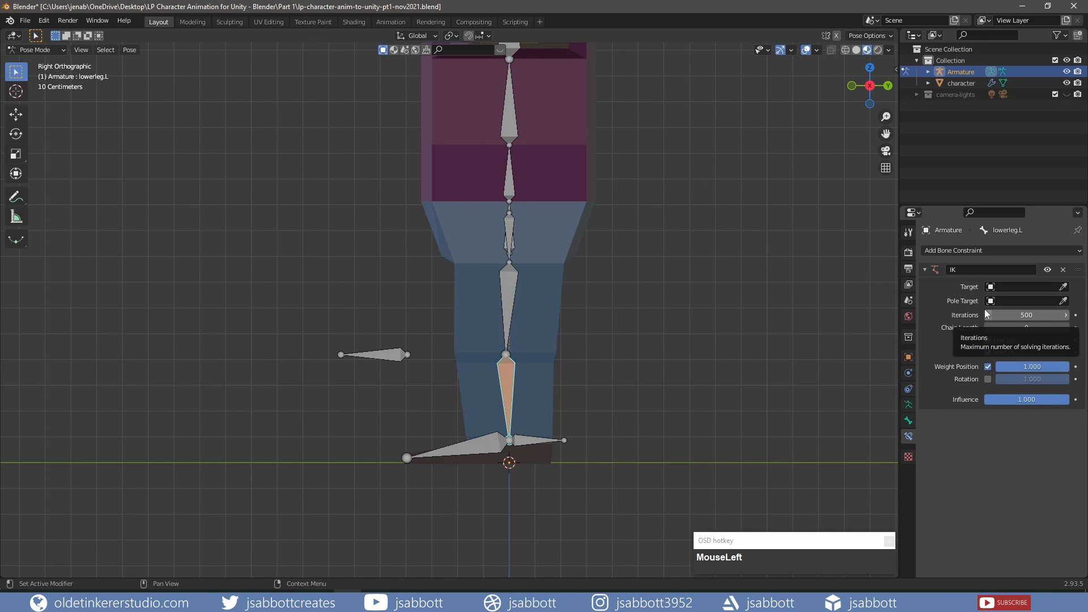
Set the IK constraint's target on lowerleg.L to the Armature's IKTarget.L bone.
{"action": "left_click", "coordinate": [1009, 287]}
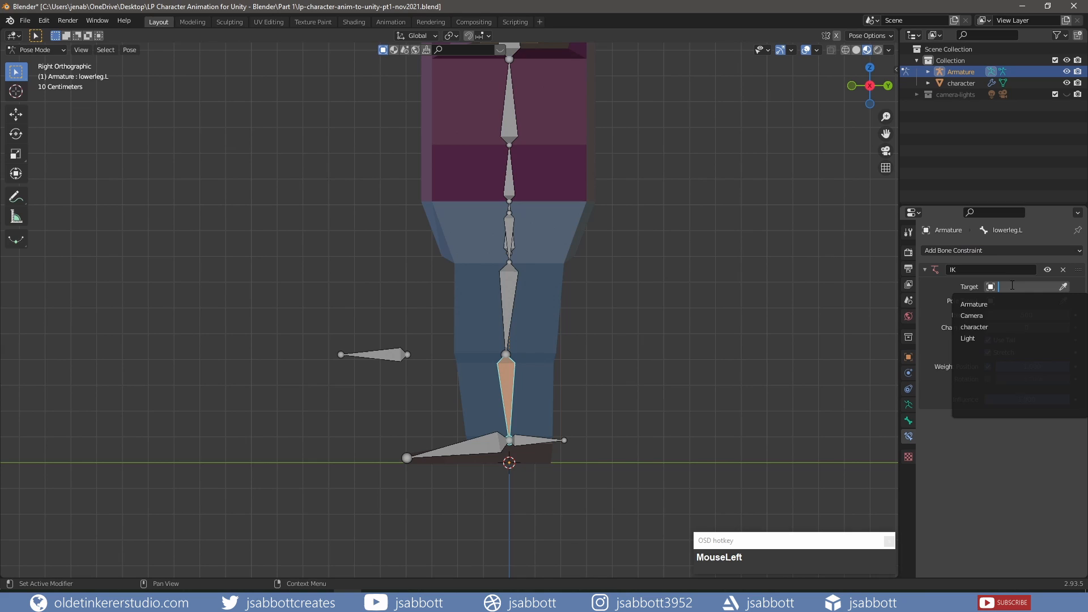
{"action": "left_click", "coordinate": [980, 304]}
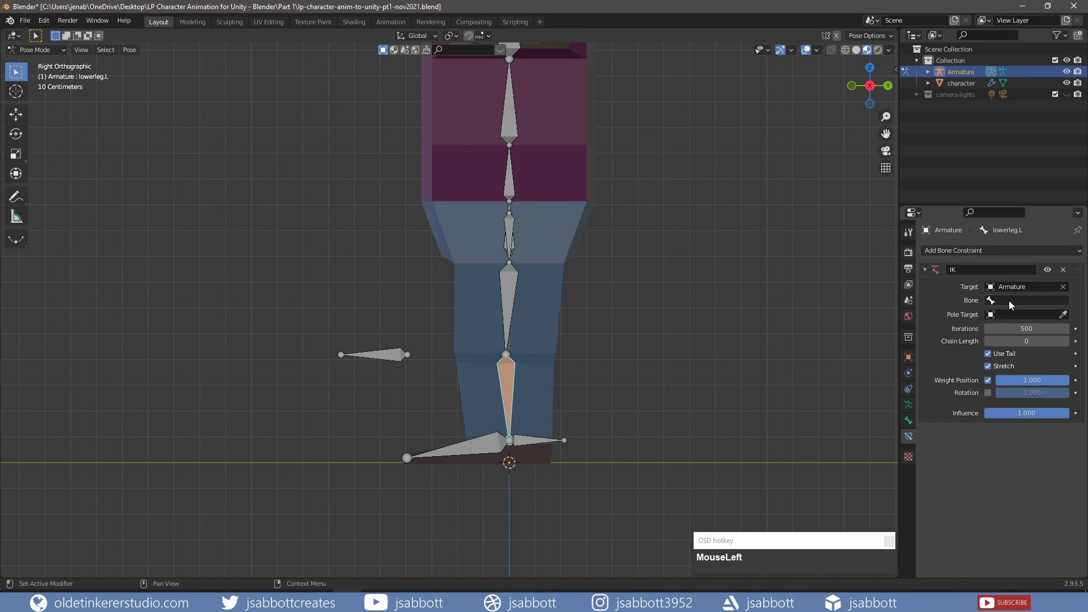
{"action": "left_click", "coordinate": [1008, 302]}
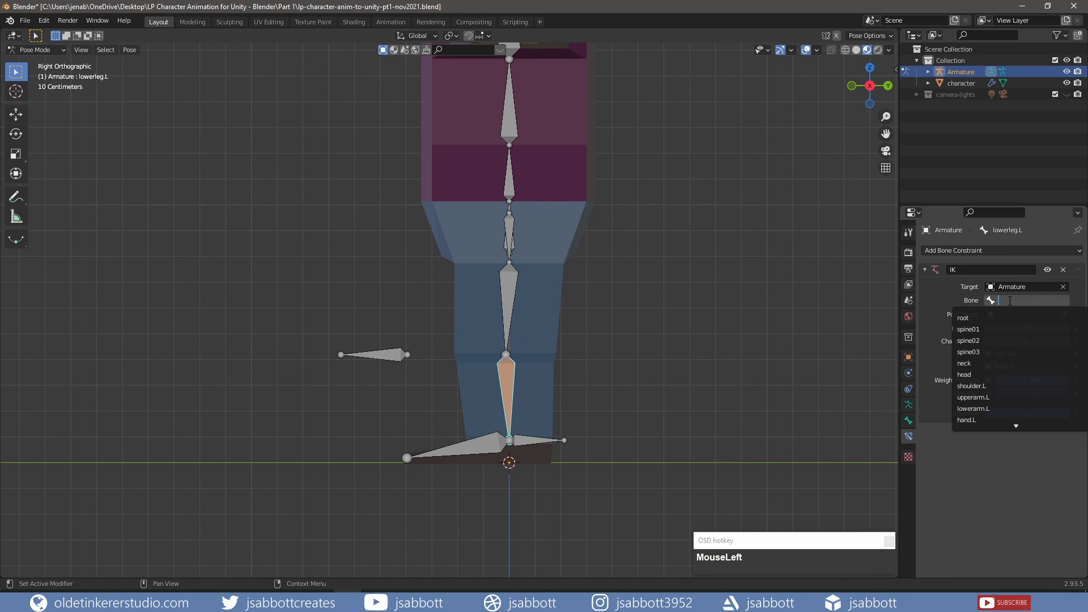
{"action": "type", "text": "tar"}
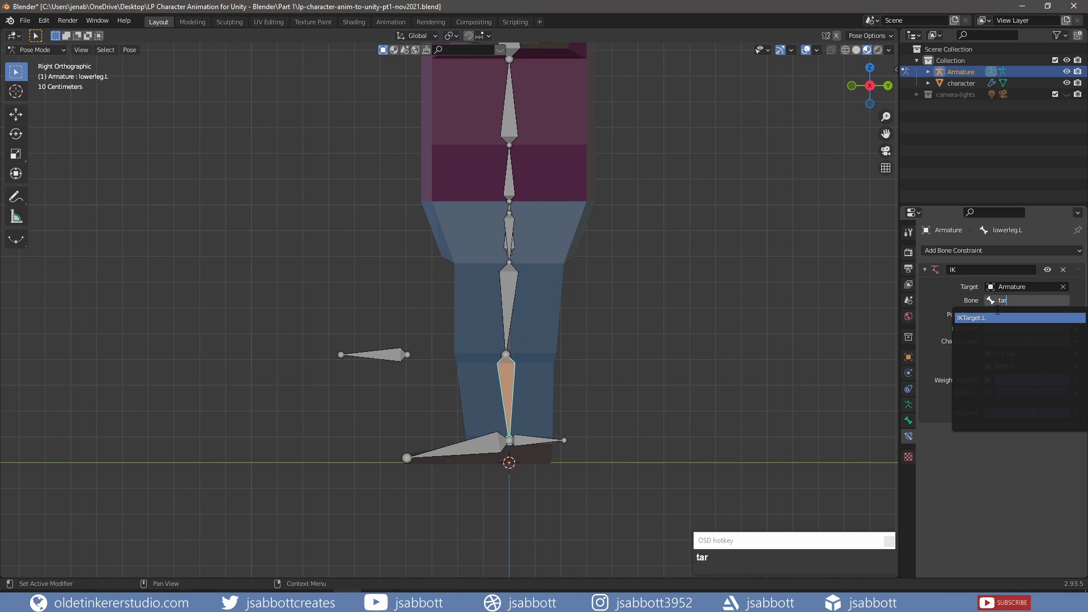
{"action": "left_click", "coordinate": [990, 317]}
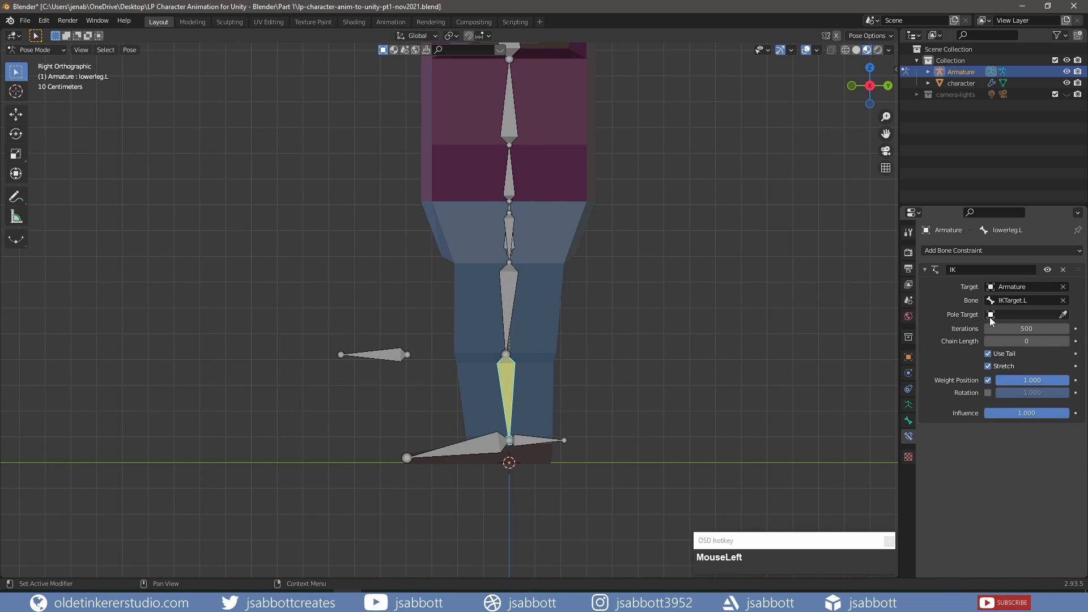
Set the IK constraint's pole target to the Armature's IKLegPole.L bone.
{"action": "left_click_drag", "start_coordinate": [1006, 315], "coordinate": [996, 333]}
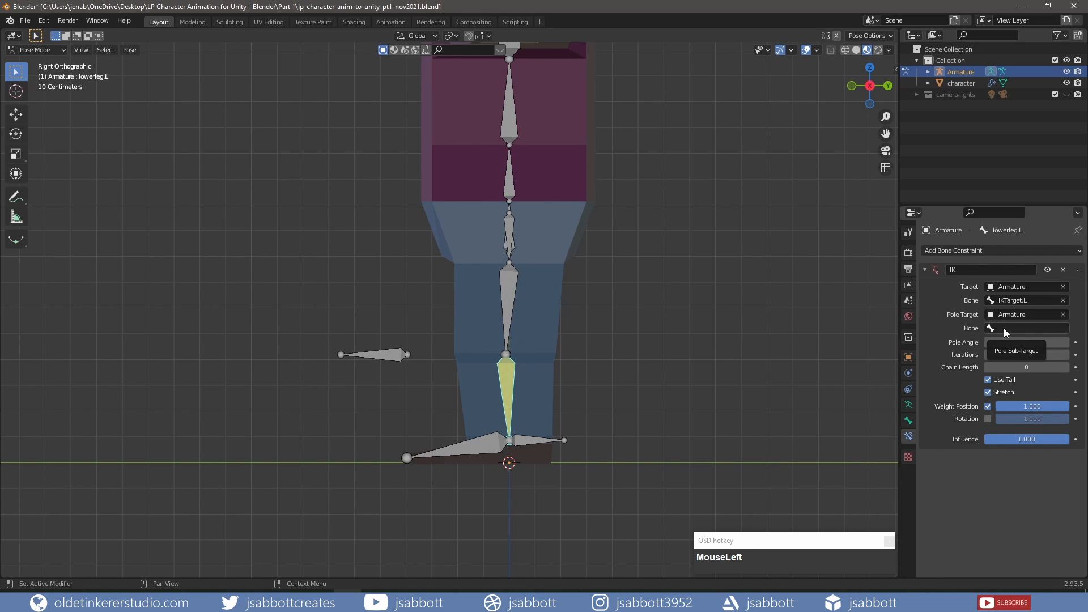
{"action": "left_click", "coordinate": [1004, 328]}
{"action": "type", "text": "pol"}
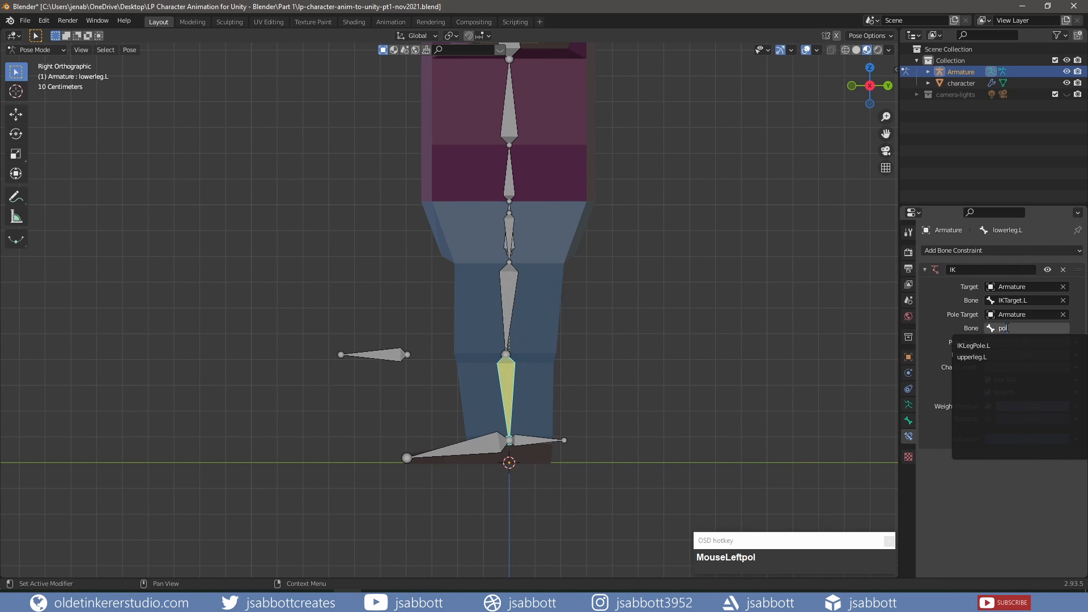
{"action": "left_click", "coordinate": [978, 346]}
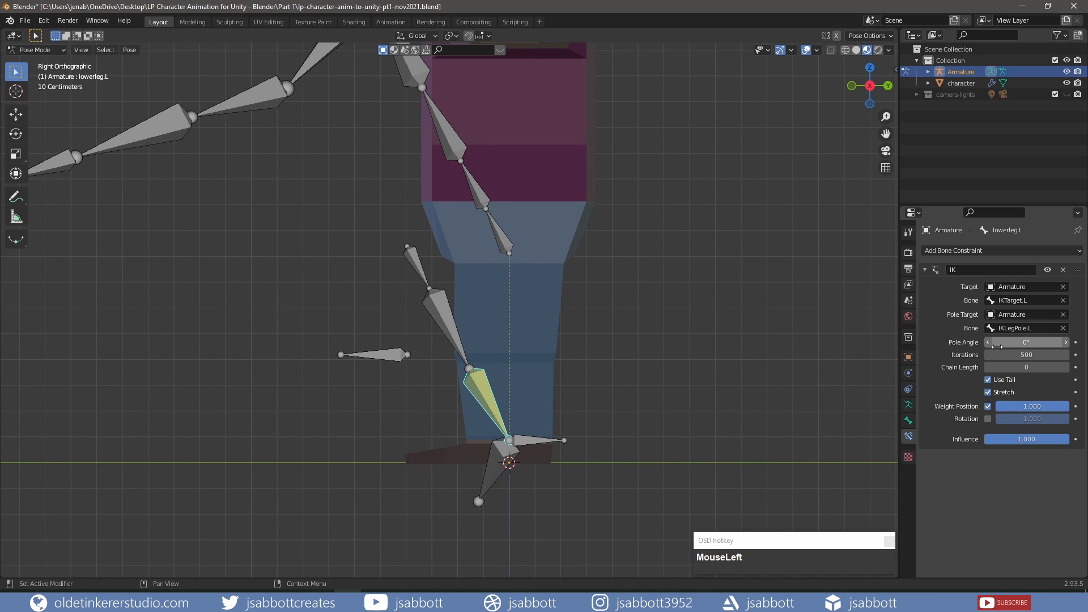
Set the IK constraint's chain length to 2 and its pole angle to 90°.
{"action": "left_click", "coordinate": [1066, 367]}
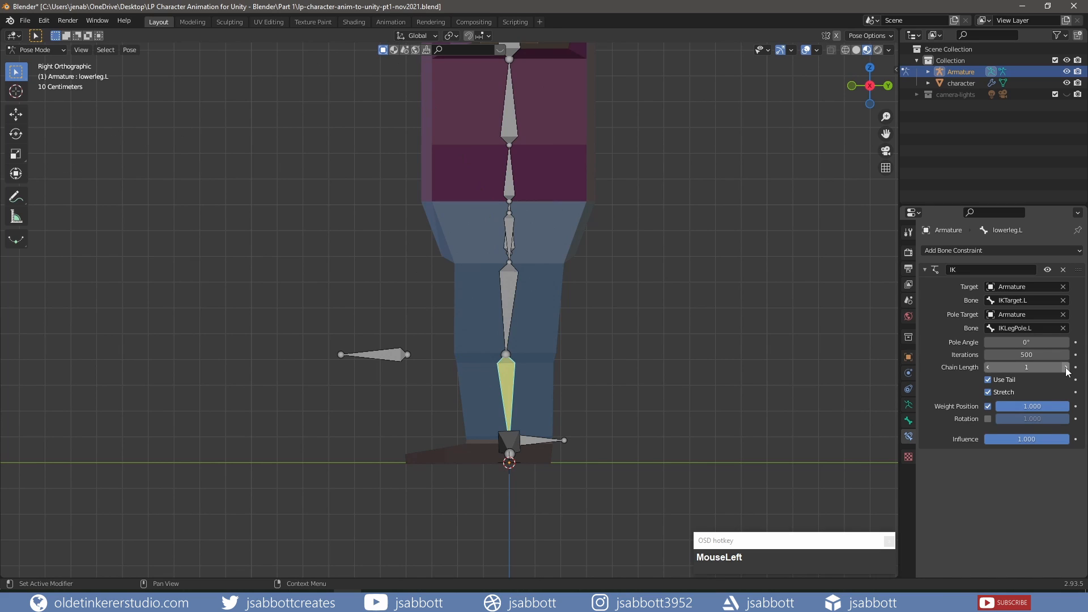
{"action": "left_click", "coordinate": [1066, 368]}
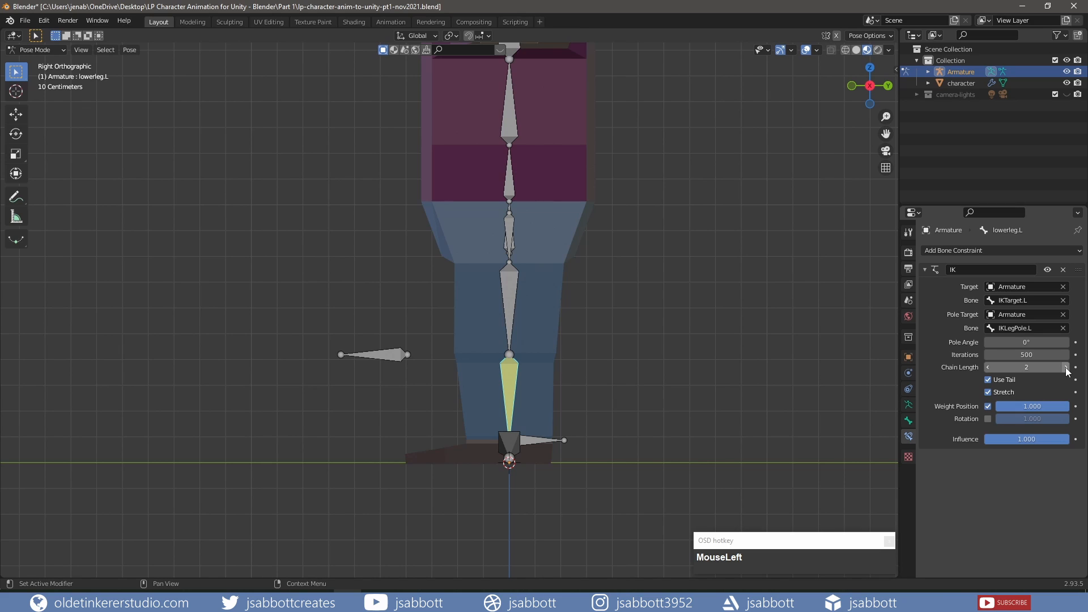
{"action": "double_click", "coordinate": [1029, 343]}
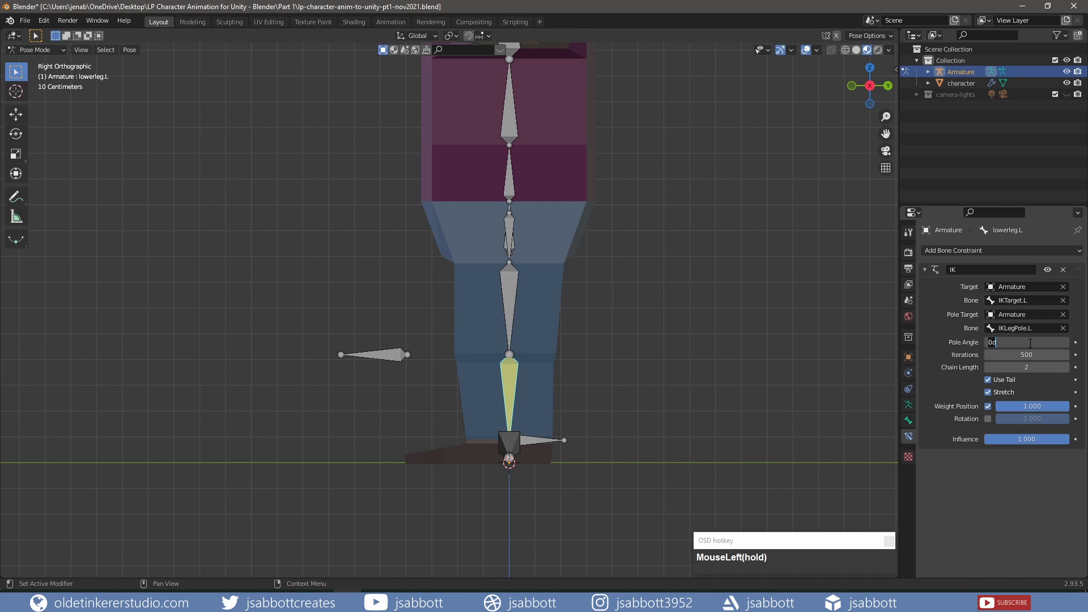
{"action": "type", "text": "90"}
{"action": "key", "text": "Return"}
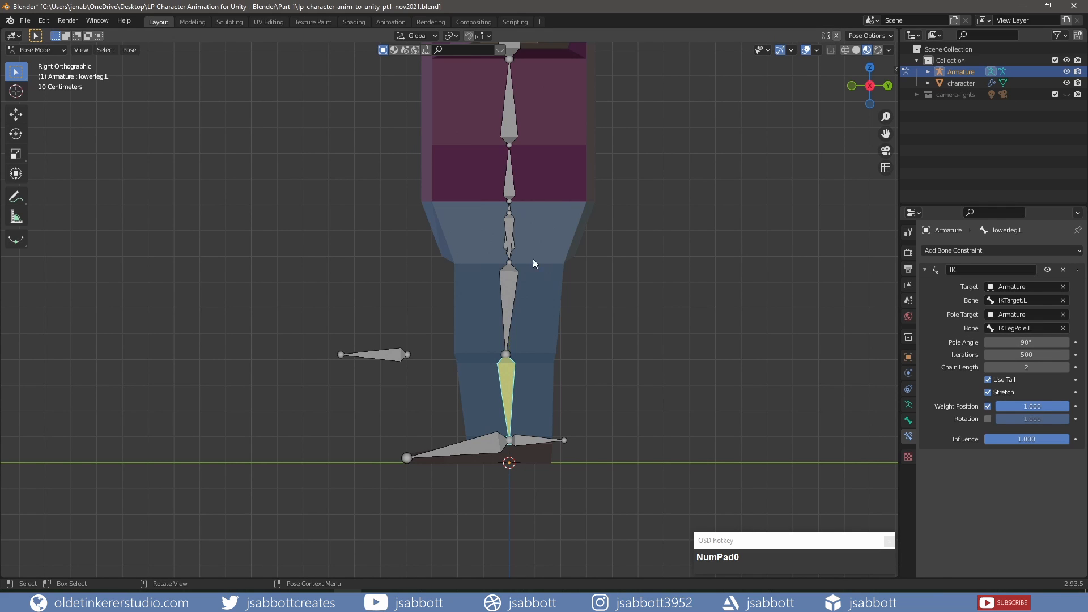
Test the left leg IK by moving the root bone downward, and undo the move.
{"action": "left_click", "coordinate": [513, 244]}
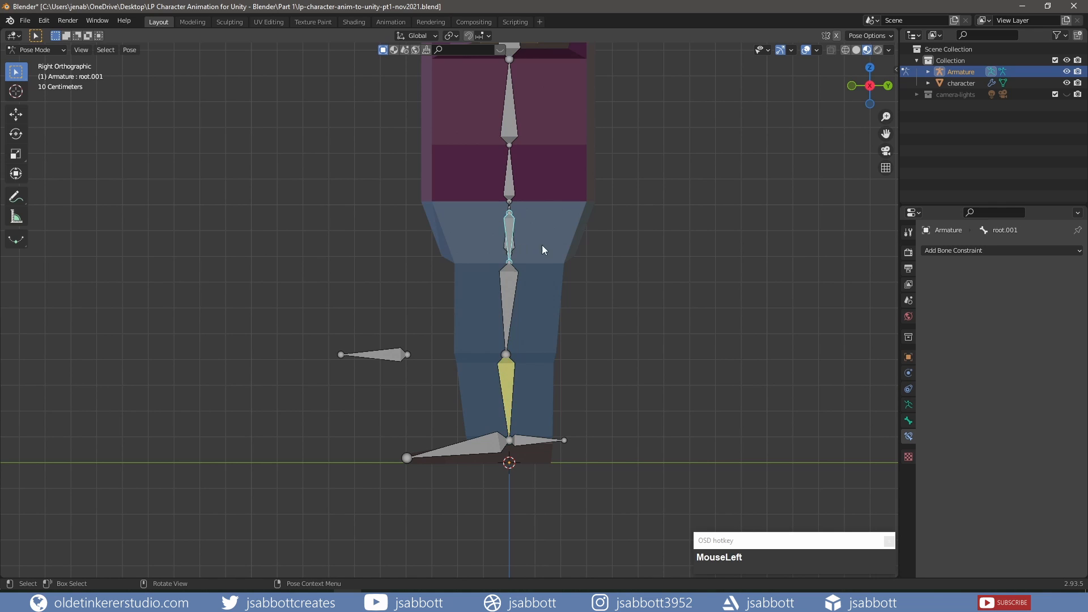
{"action": "middle_click_drag", "start_coordinate": [498, 241], "coordinate": [527, 248]}
{"action": "left_click", "coordinate": [499, 241]}
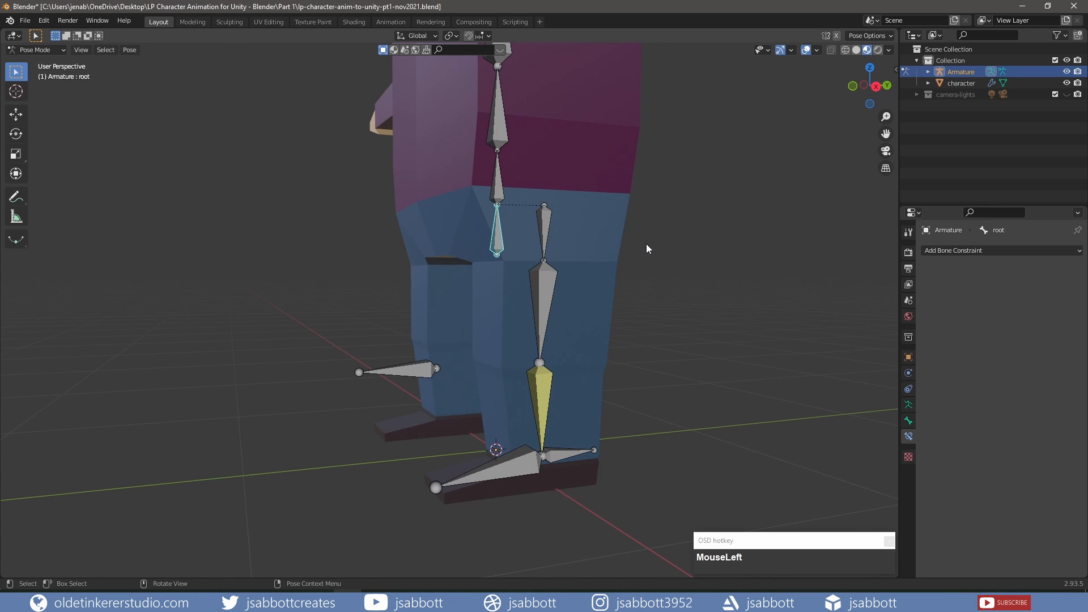
{"action": "key", "text": "g"}
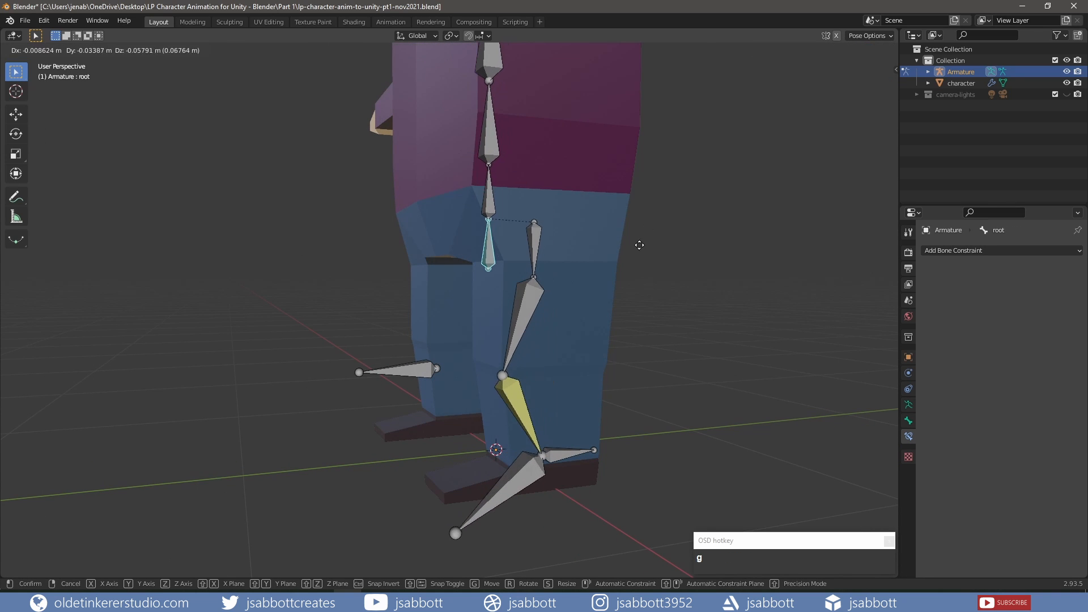
{"action": "left_click", "coordinate": [636, 278]}
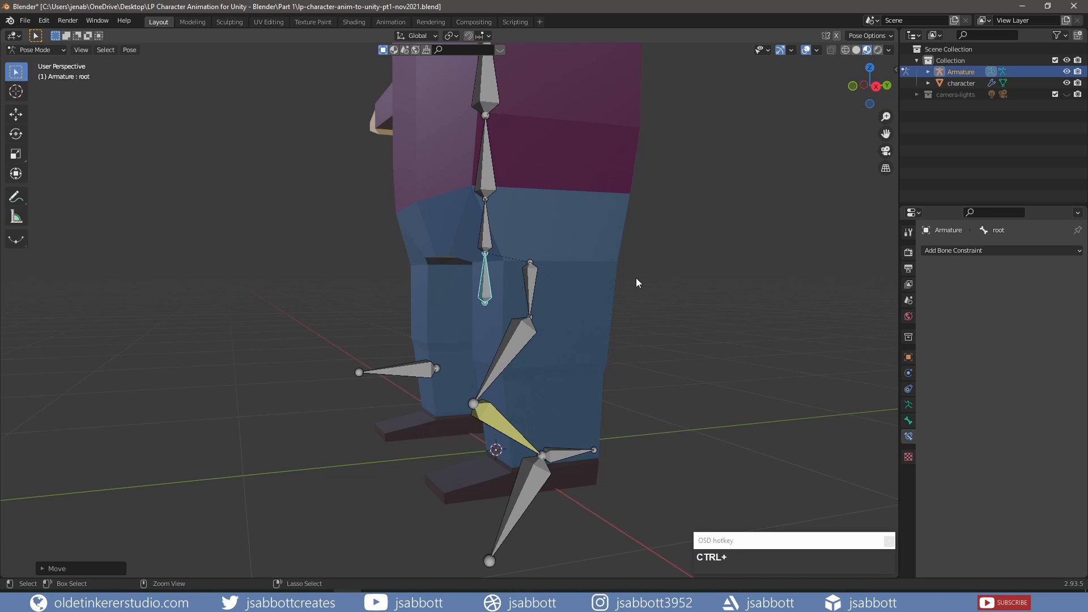
{"action": "key", "text": "ctrl+z"}
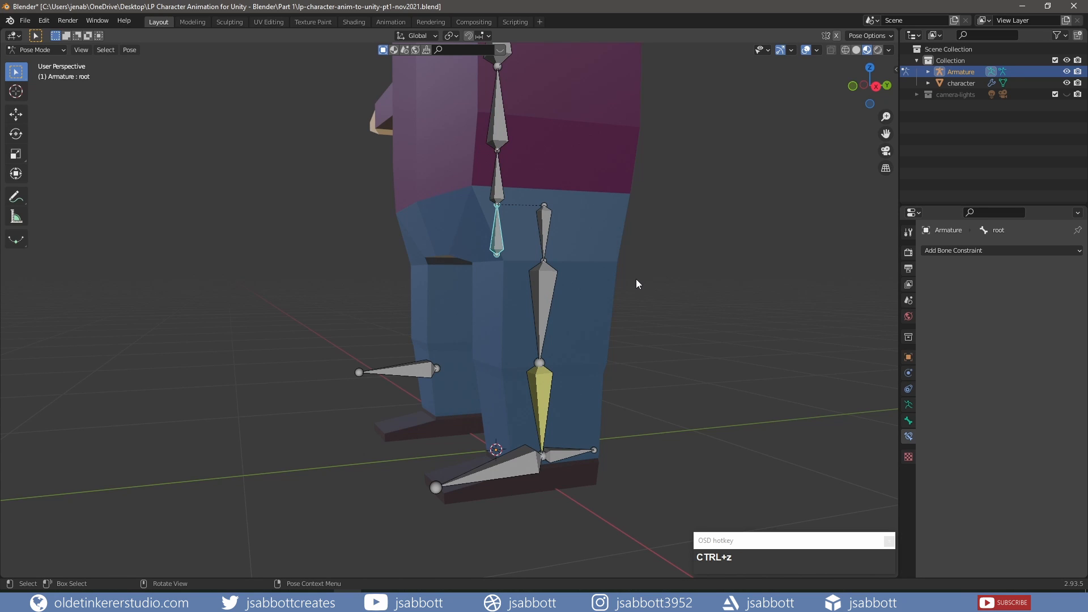
Turn off Inherit Rotation in the relations of the foot.L bone.
{"action": "left_click", "coordinate": [512, 464]}
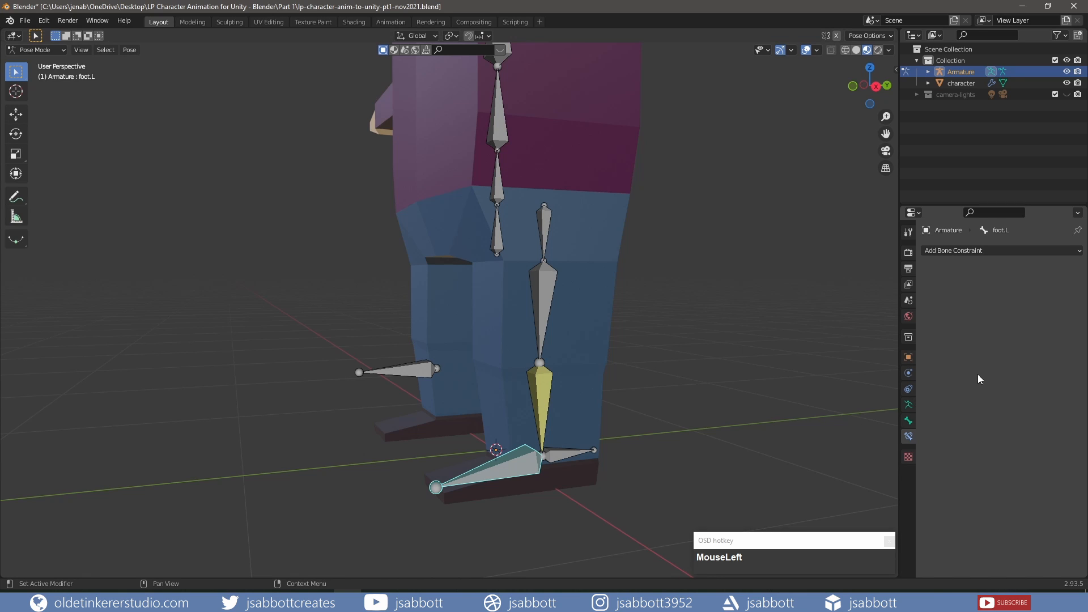
{"action": "left_click", "coordinate": [908, 421]}
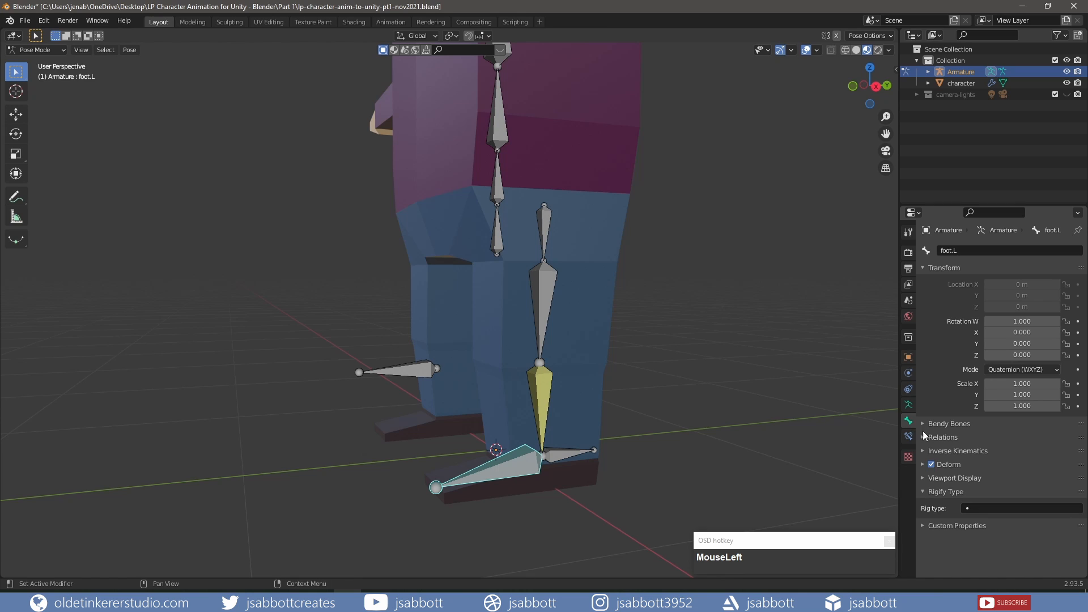
{"action": "left_click", "coordinate": [925, 438]}
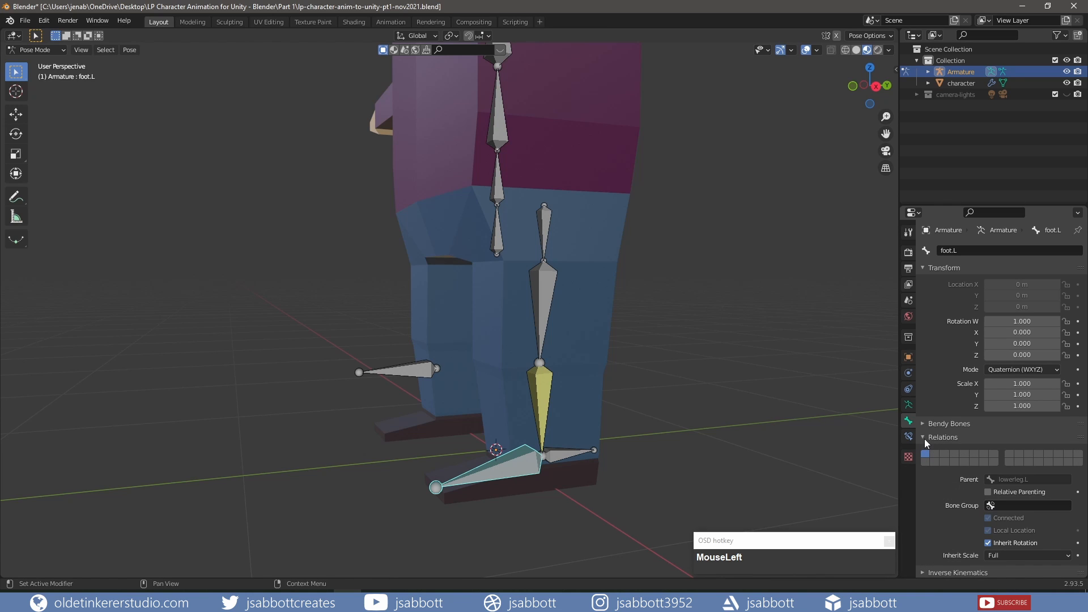
{"action": "scroll", "coordinate": [925, 439], "scroll_direction": "down", "scroll_amount": 3}
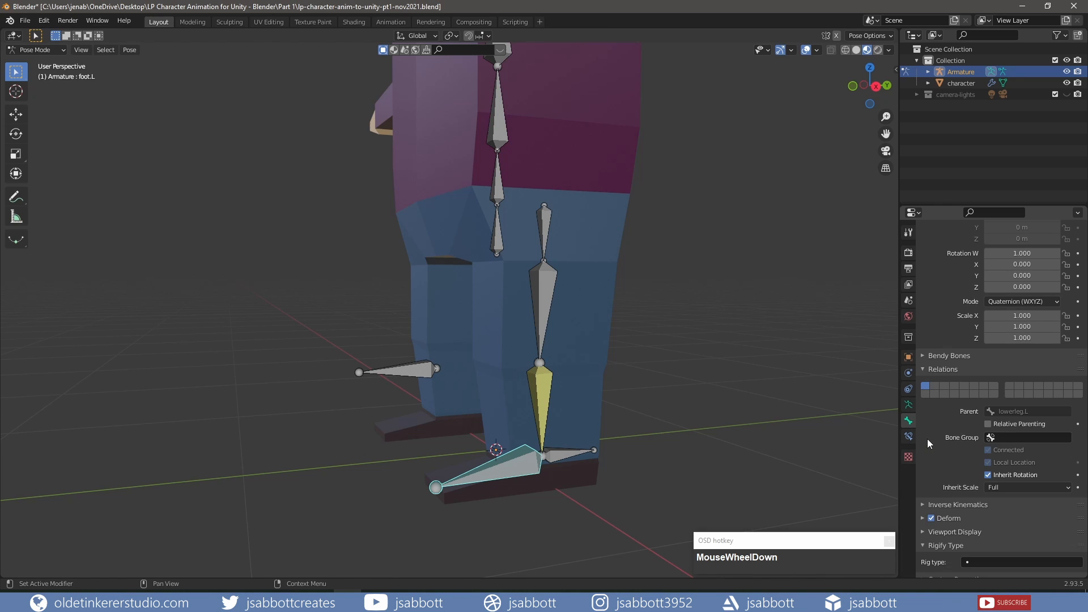
{"action": "left_click", "coordinate": [989, 467]}
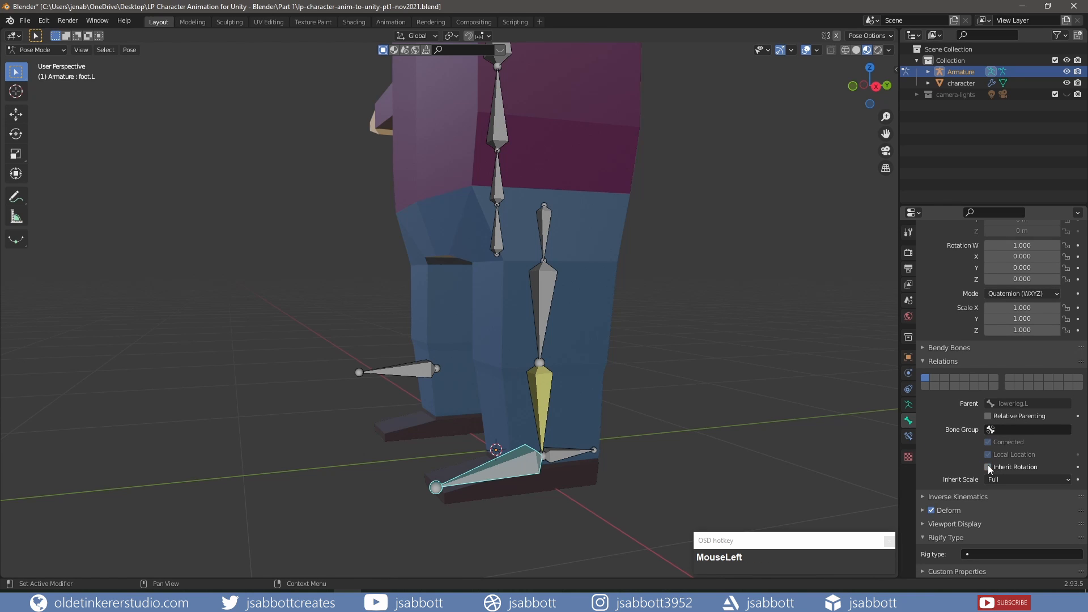
Move the root bone again to test how the left foot behaves, and undo it.
{"action": "left_click", "coordinate": [497, 248]}
{"action": "key", "text": "g"}
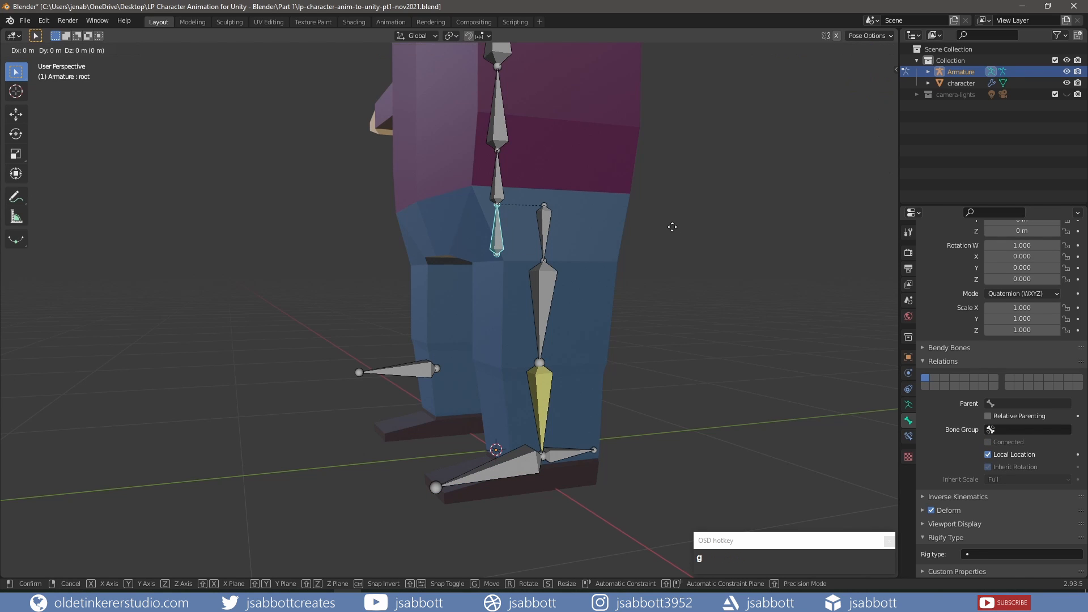
{"action": "key", "text": "ctrl+z"}
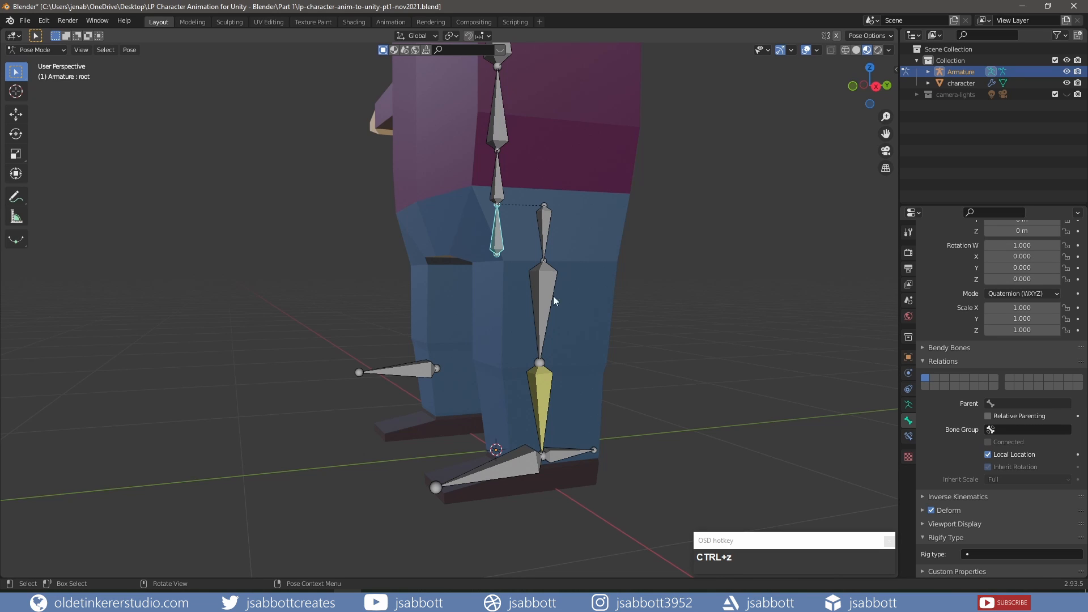
{"action": "scroll", "coordinate": [447, 311], "scroll_direction": "down", "scroll_amount": 1}
Add a Copy Rotation constraint to foot.L that targets the Armature's IKTarget.L bone.
{"action": "left_click", "coordinate": [512, 464]}
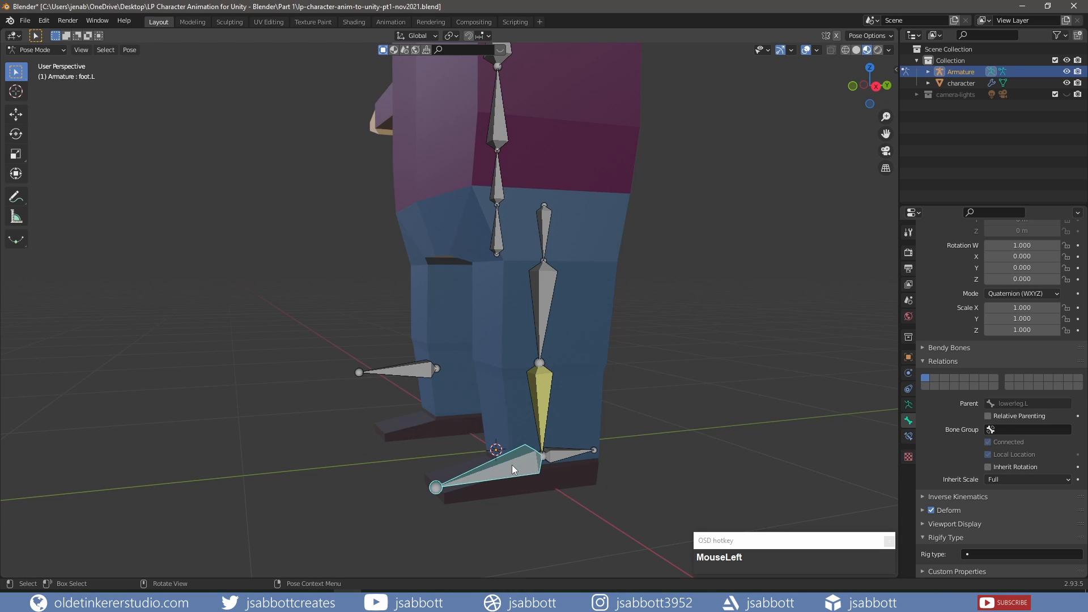
{"action": "left_click", "coordinate": [908, 437]}
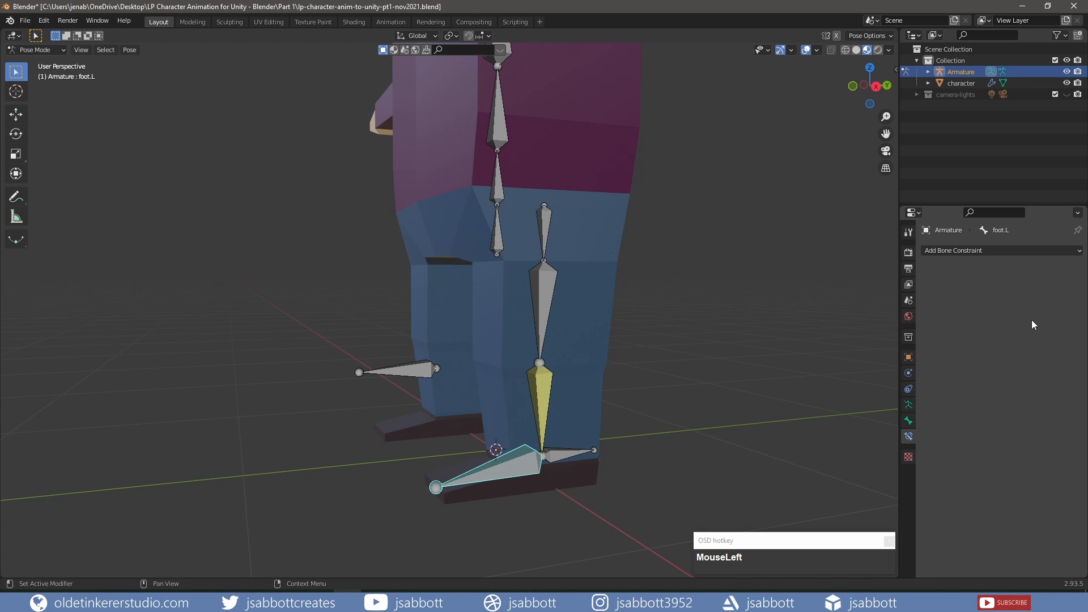
{"action": "left_click", "coordinate": [992, 249]}
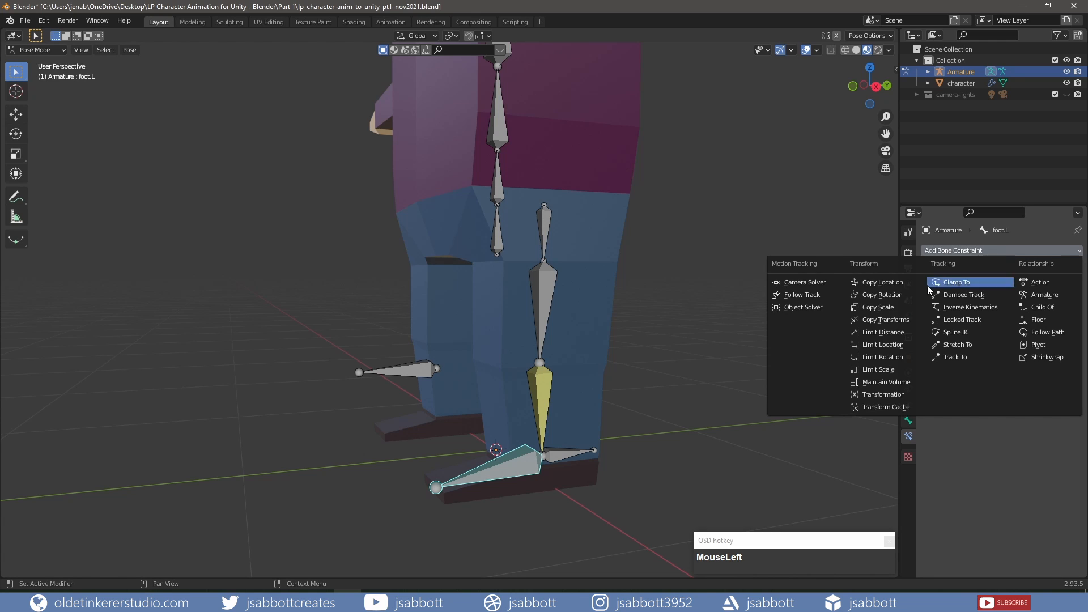
{"action": "left_click", "coordinate": [902, 296]}
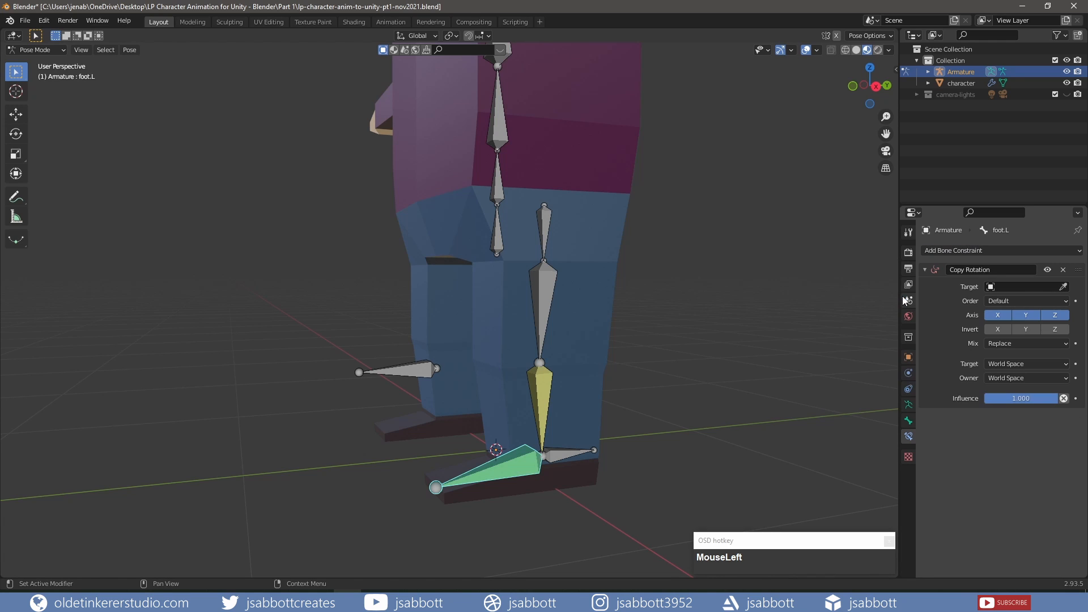
{"action": "left_click", "coordinate": [1023, 287]}
{"action": "left_click", "coordinate": [991, 303]}
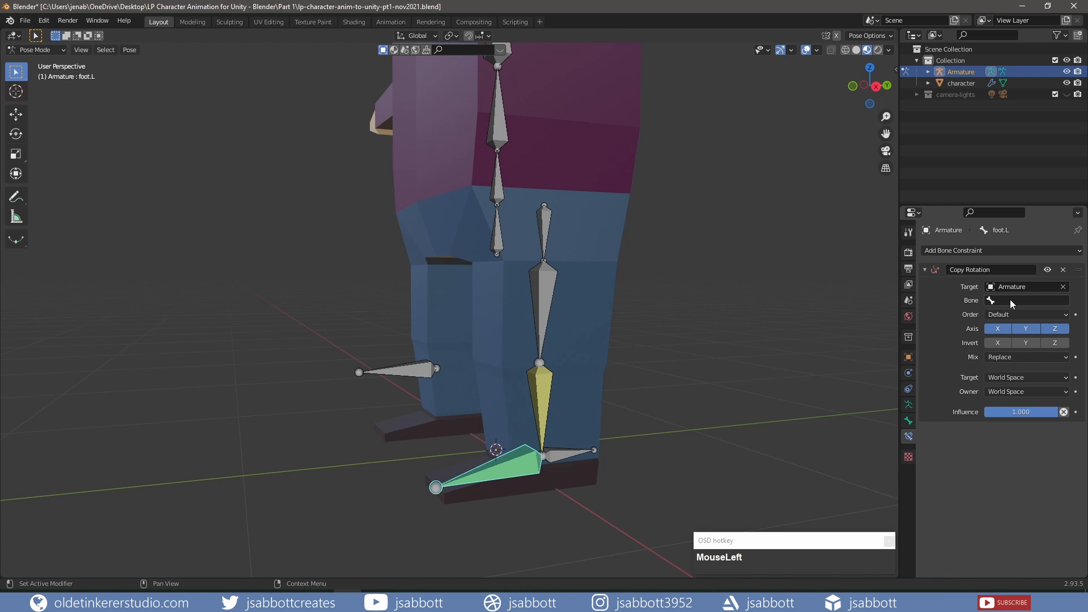
{"action": "left_click", "coordinate": [1009, 300]}
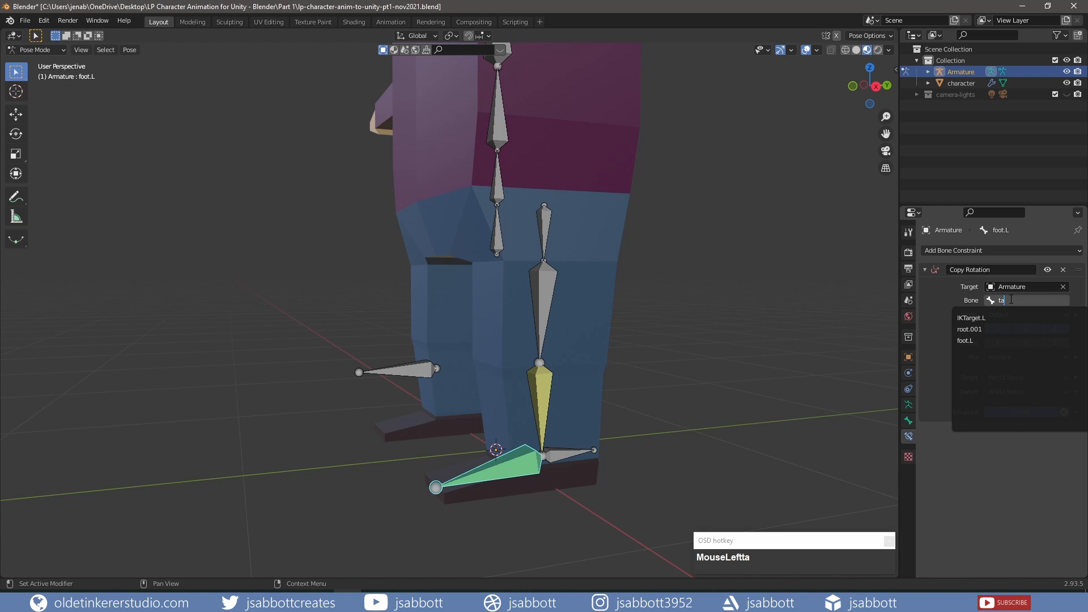
{"action": "type", "text": "tar"}
{"action": "left_click", "coordinate": [981, 319]}
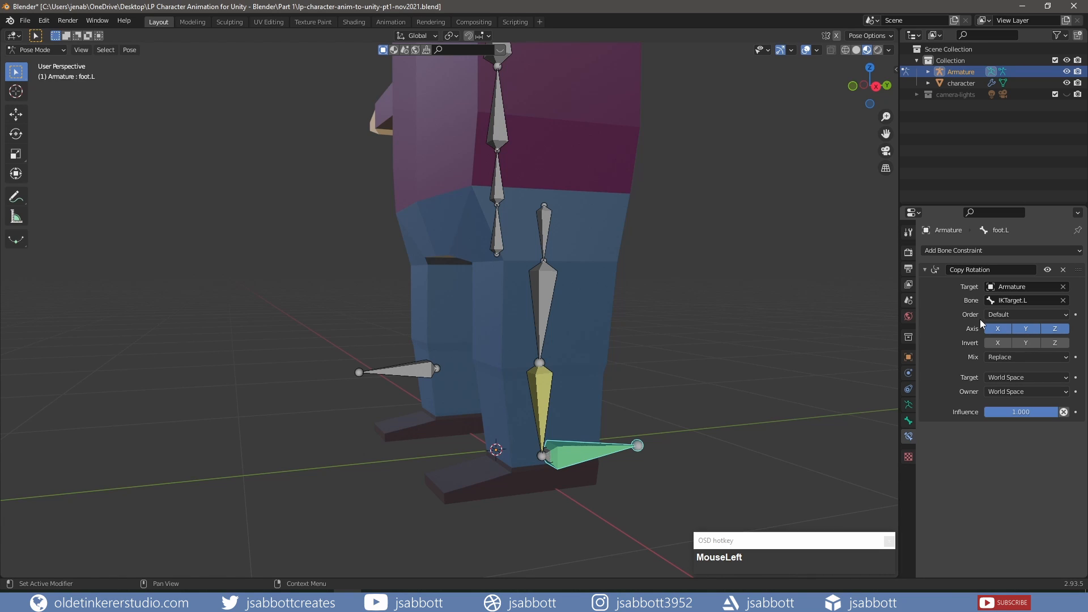
Set both the target and owner of the foot.L Copy Rotation constraint to Local Space.
{"action": "left_click", "coordinate": [999, 377]}
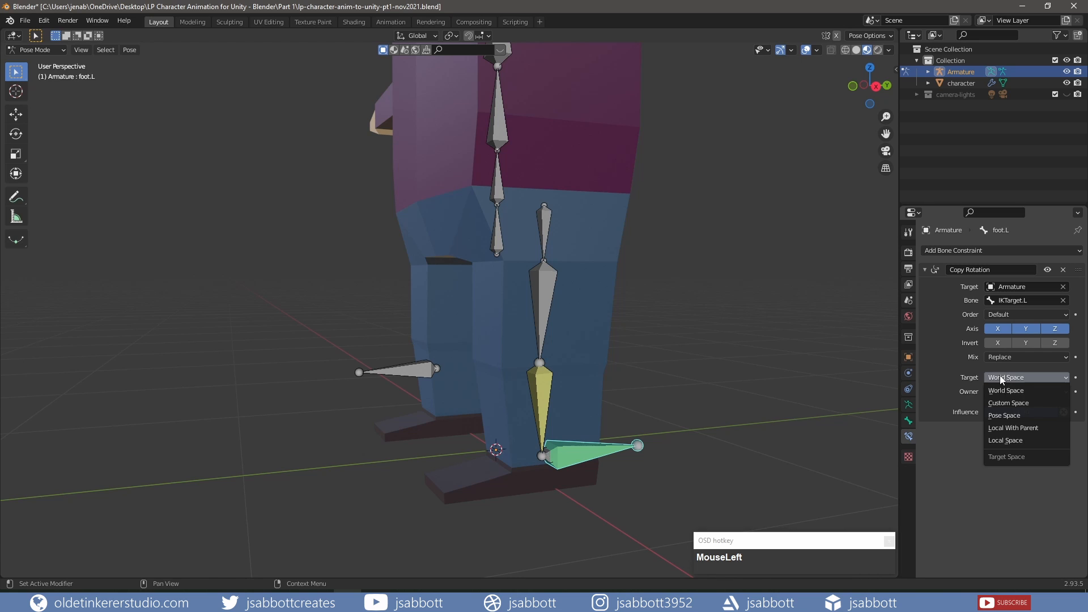
{"action": "left_click", "coordinate": [1016, 441]}
{"action": "left_click", "coordinate": [1016, 392]}
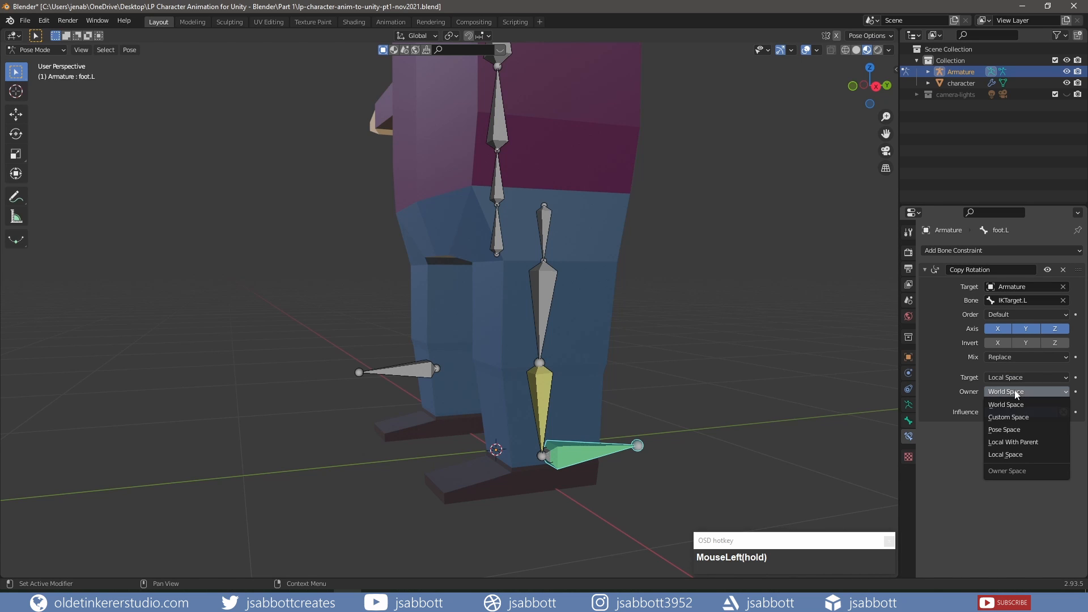
{"action": "left_click", "coordinate": [1016, 455]}
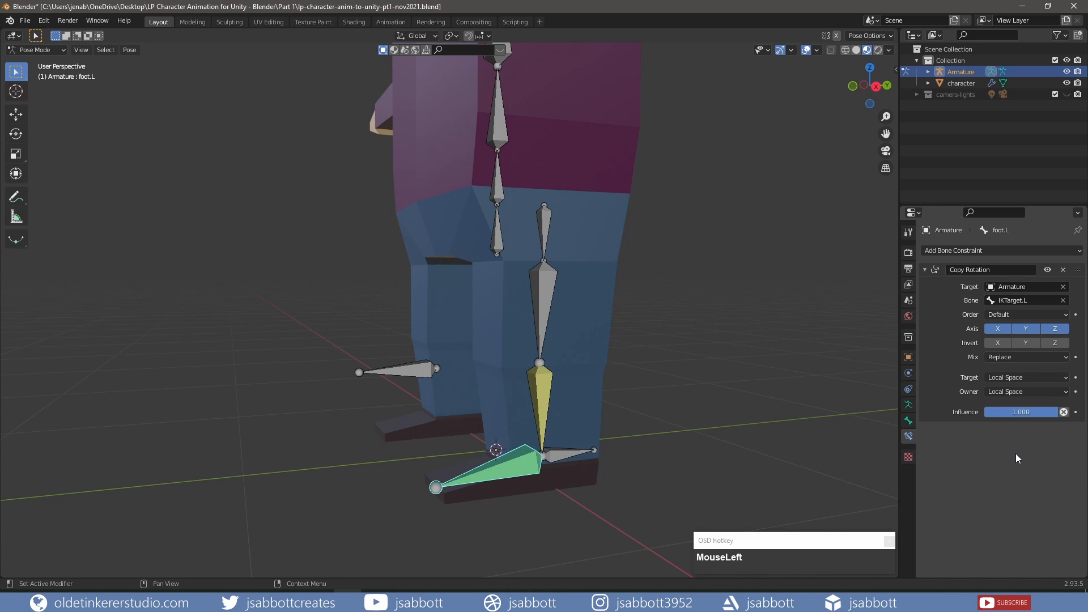
Rotate the IKTarget.L bone about the global X axis to test how the left foot follows, and undo it.
{"action": "left_click", "coordinate": [575, 452]}
{"action": "middle_click_drag", "start_coordinate": [627, 430], "coordinate": [662, 441]}
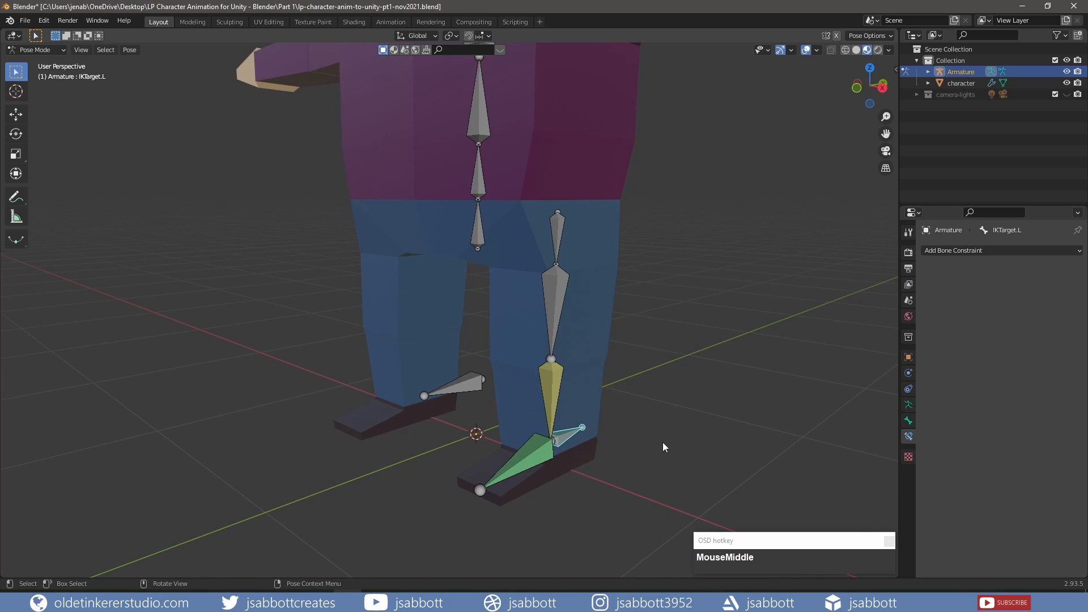
{"action": "key", "text": "r"}
{"action": "key", "text": "x"}
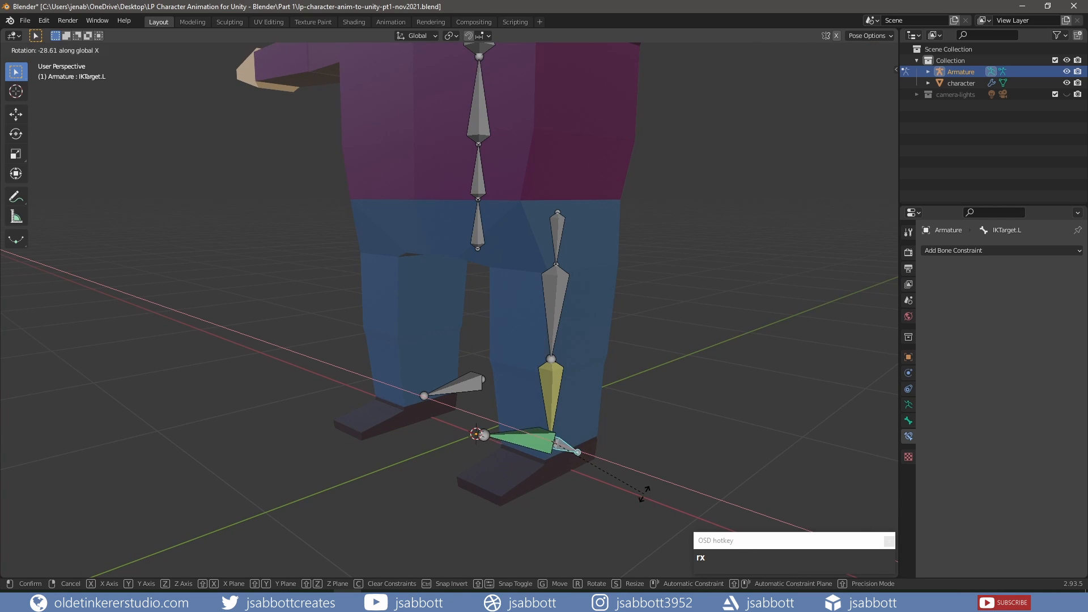
{"action": "left_click", "coordinate": [661, 474]}
{"action": "key", "text": "ctrl+z"}
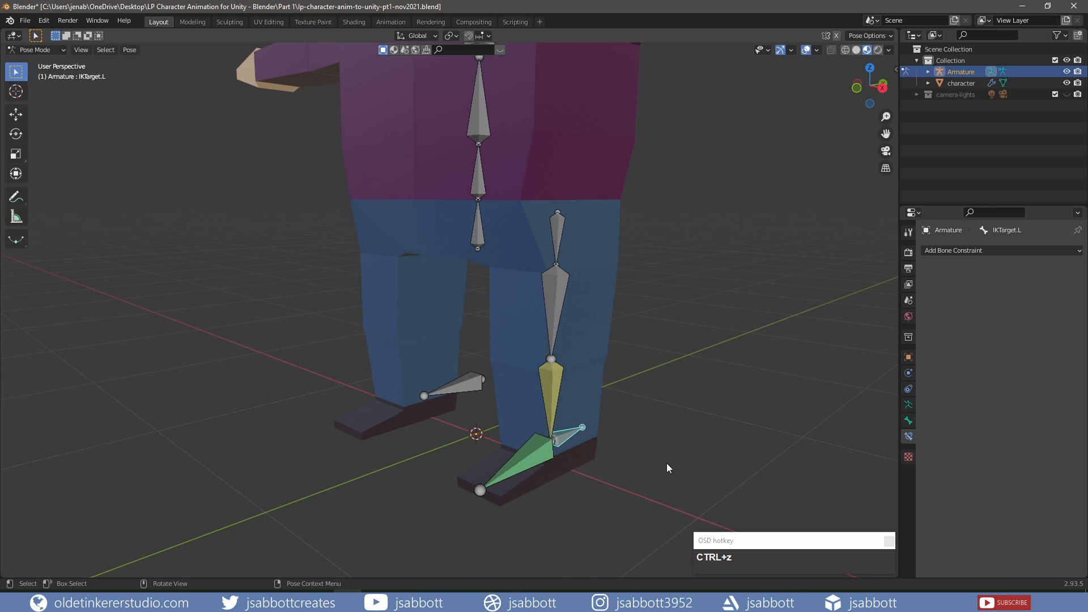
Rotate the IKTarget.L bone about the global Z axis to test the left foot's direction, and undo it.
{"action": "key", "text": "r"}
{"action": "key", "text": "x"}
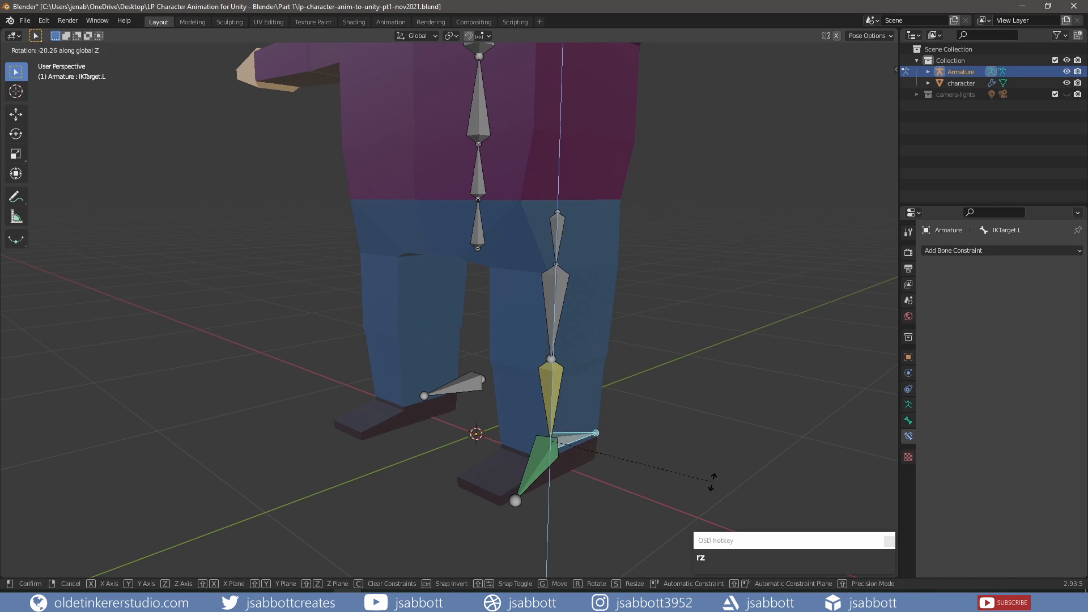
{"action": "left_click", "coordinate": [717, 497]}
{"action": "key", "text": "ctrl+z"}
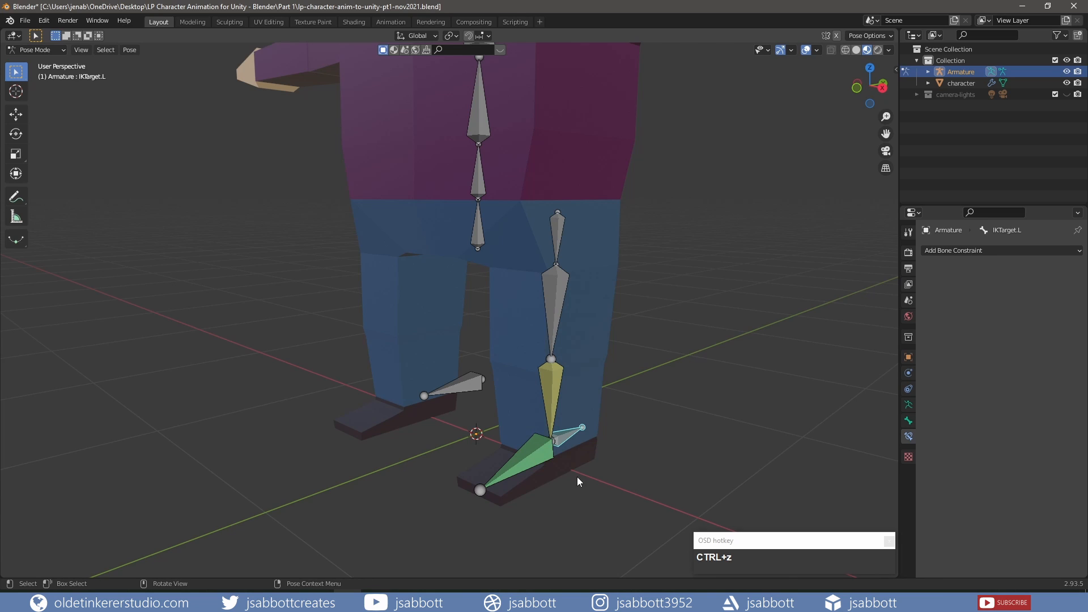
Invert the Z axis in foot.L's Copy Rotation constraint, and check it with a Z rotation of IKTarget.L that is undone.
{"action": "left_click", "coordinate": [535, 461]}
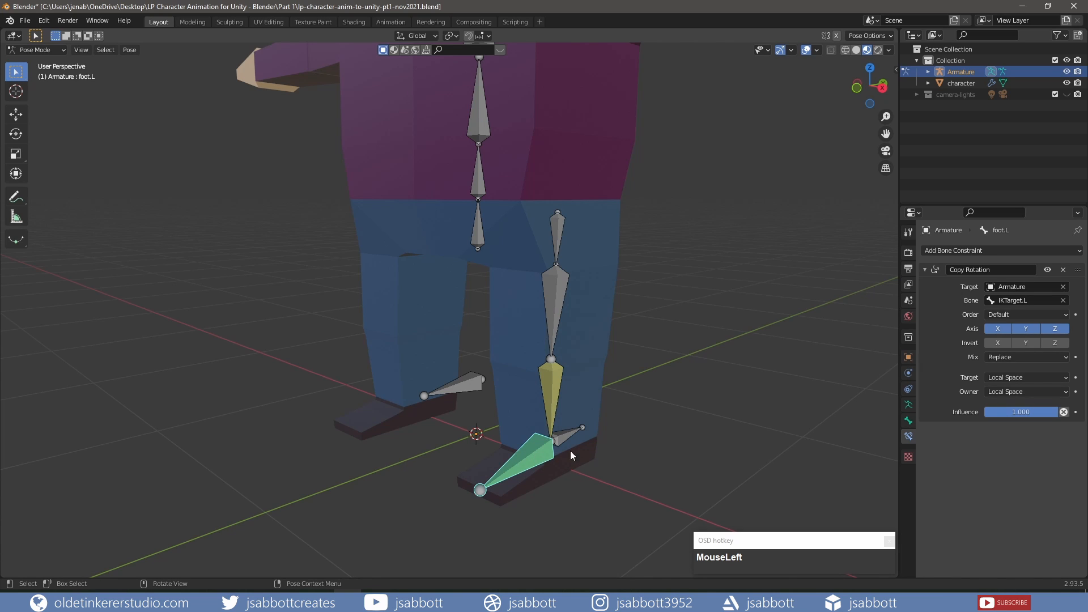
{"action": "left_click", "coordinate": [1053, 344]}
{"action": "left_click", "coordinate": [569, 435]}
{"action": "key", "text": "r"}
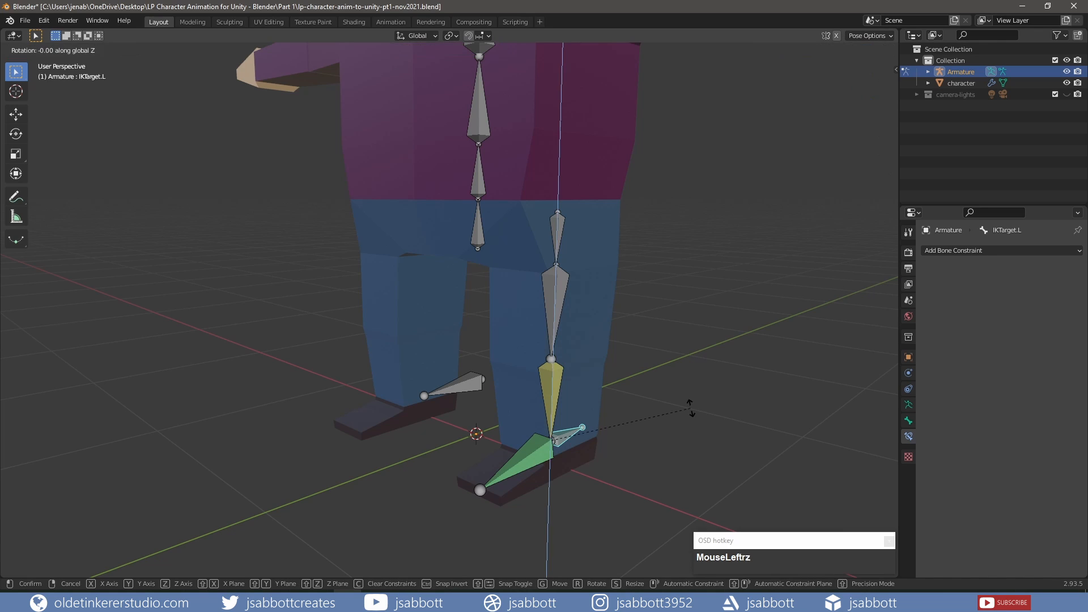
{"action": "key", "text": "z"}
{"action": "left_click", "coordinate": [752, 440]}
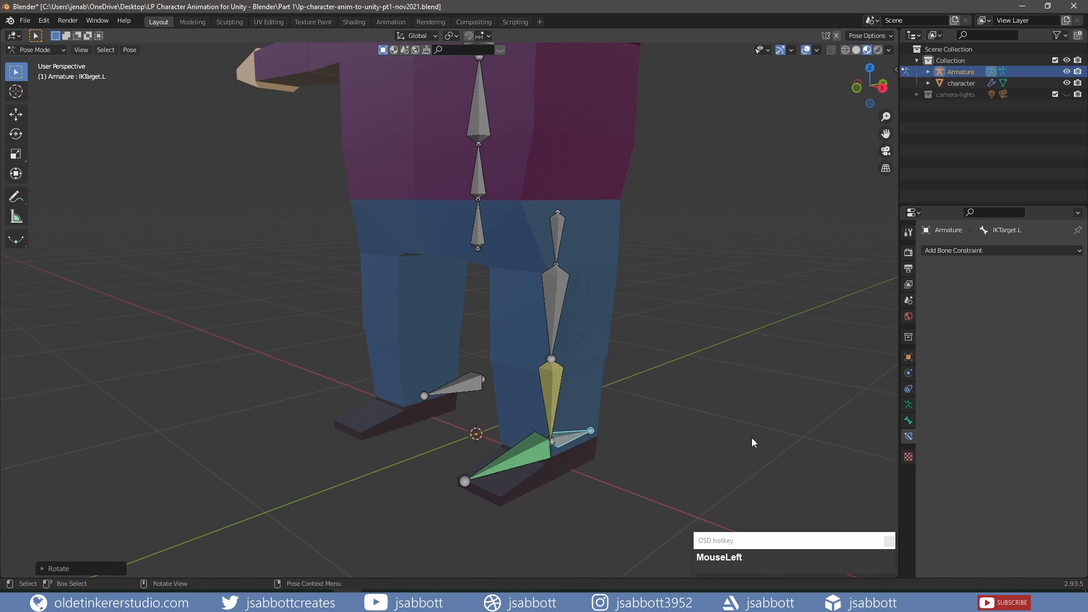
{"action": "key", "text": "ctrl+z"}
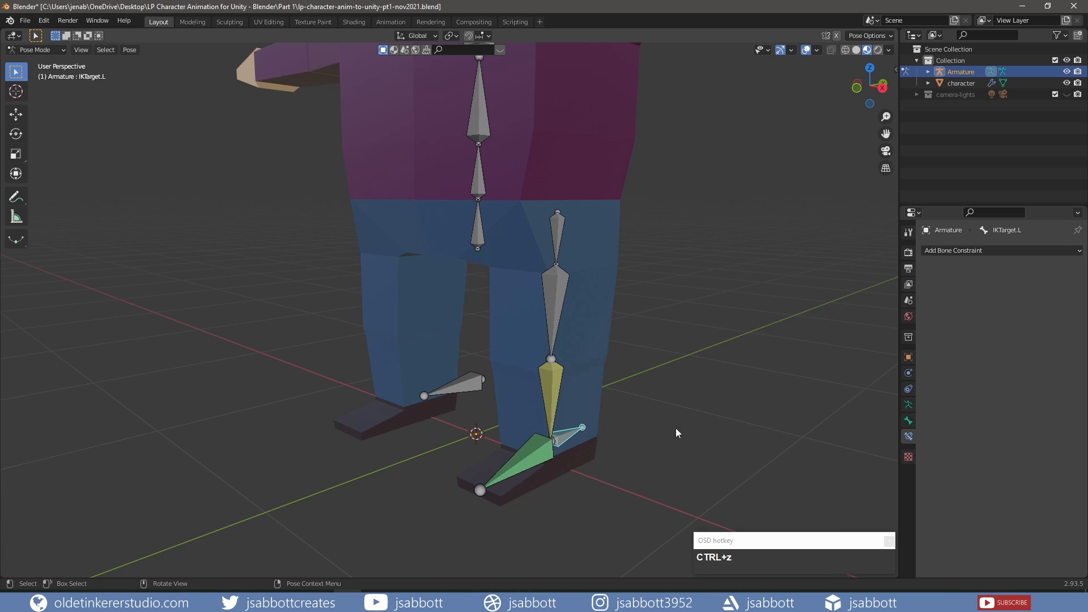
Rotate the IKTarget.L bone about the global Y axis to test the left foot, and undo it.
{"action": "key", "text": "r"}
{"action": "key", "text": "y"}
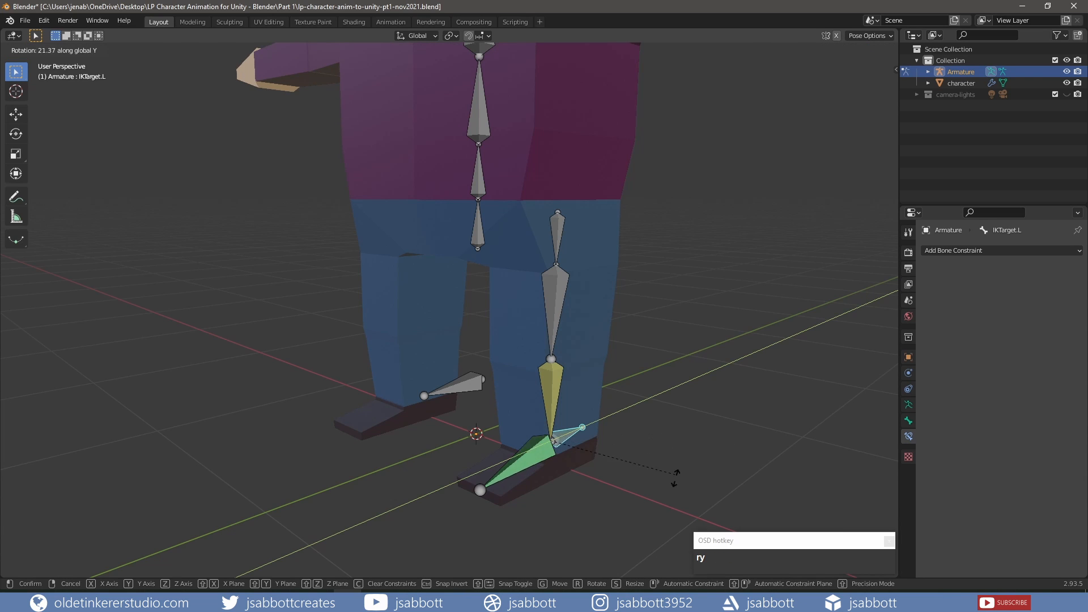
{"action": "left_click", "coordinate": [632, 315]}
{"action": "key", "text": "ctrl+z"}
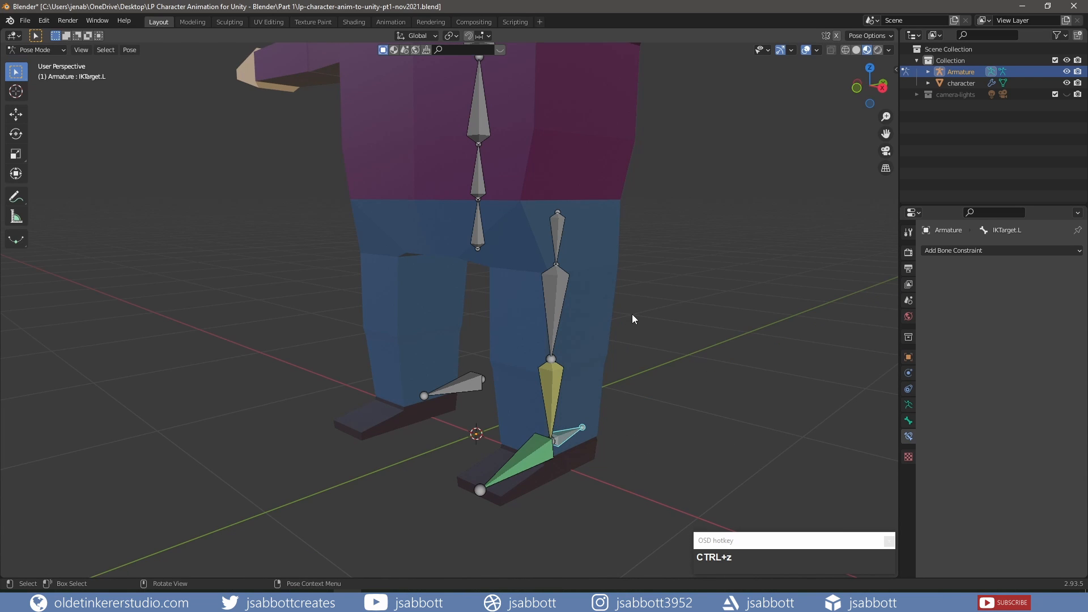
Also invert the Y axis in foot.L's Copy Rotation constraint, and check it with a Y rotation of IKTarget.L that is undone.
{"action": "left_click", "coordinate": [535, 450]}
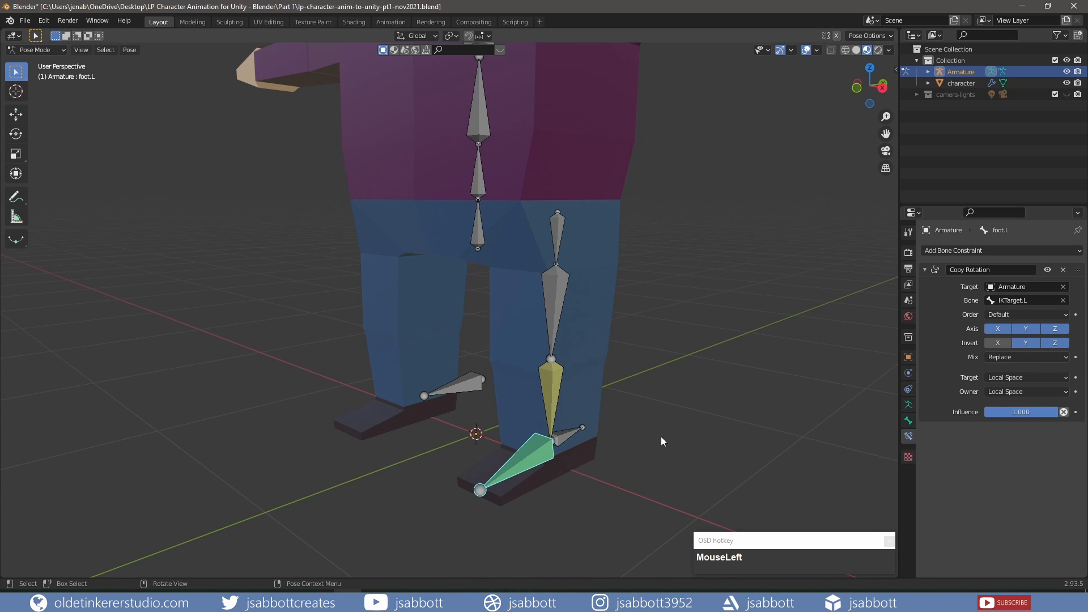
{"action": "left_click", "coordinate": [568, 438]}
{"action": "key", "text": "r"}
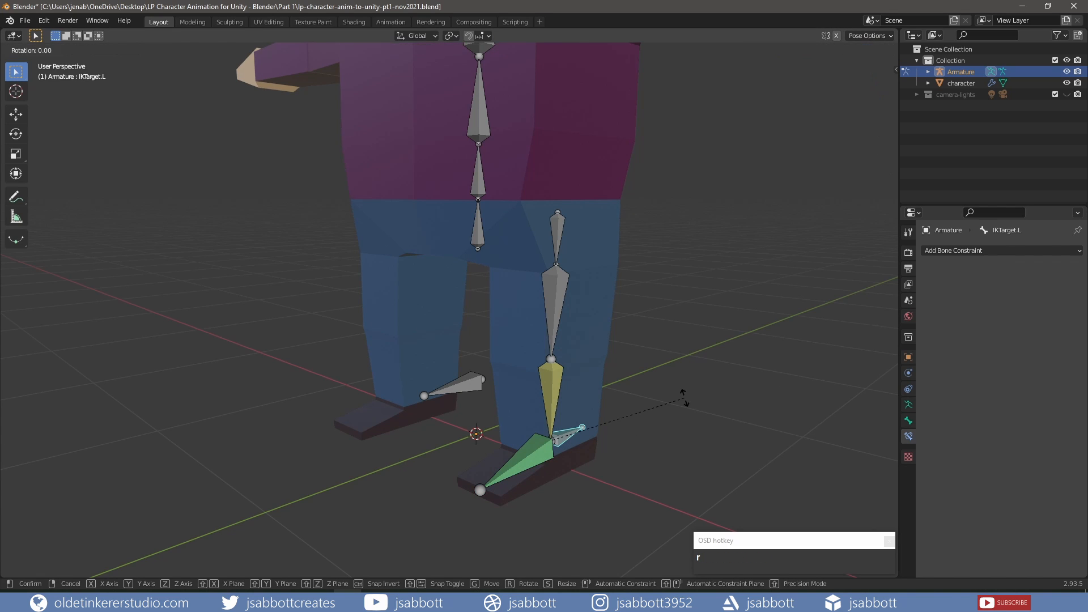
{"action": "key", "text": "y"}
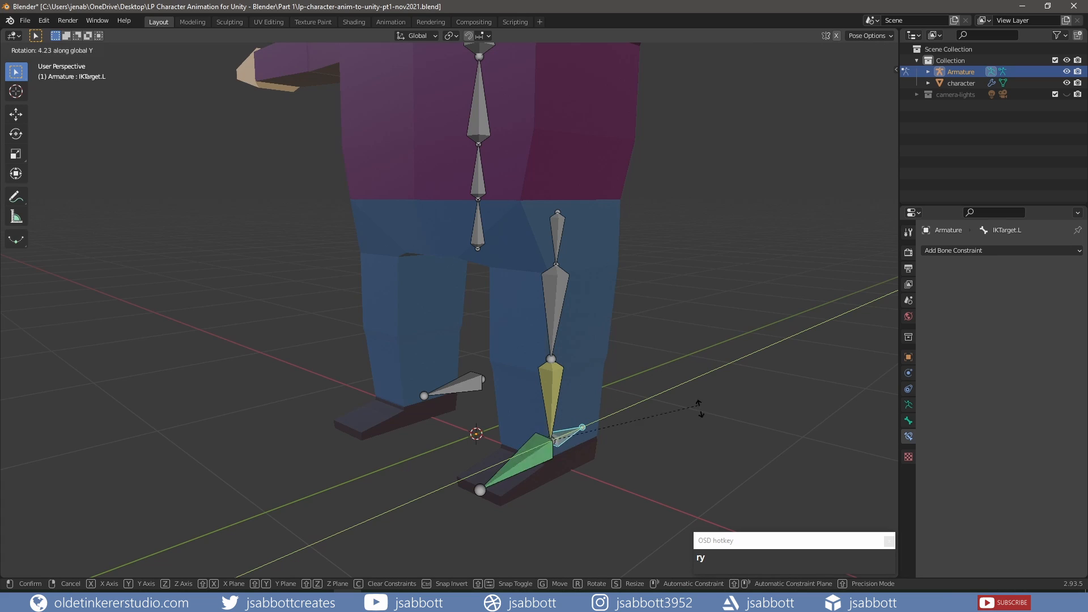
{"action": "left_click", "coordinate": [706, 436]}
{"action": "key", "text": "ctrl+z"}
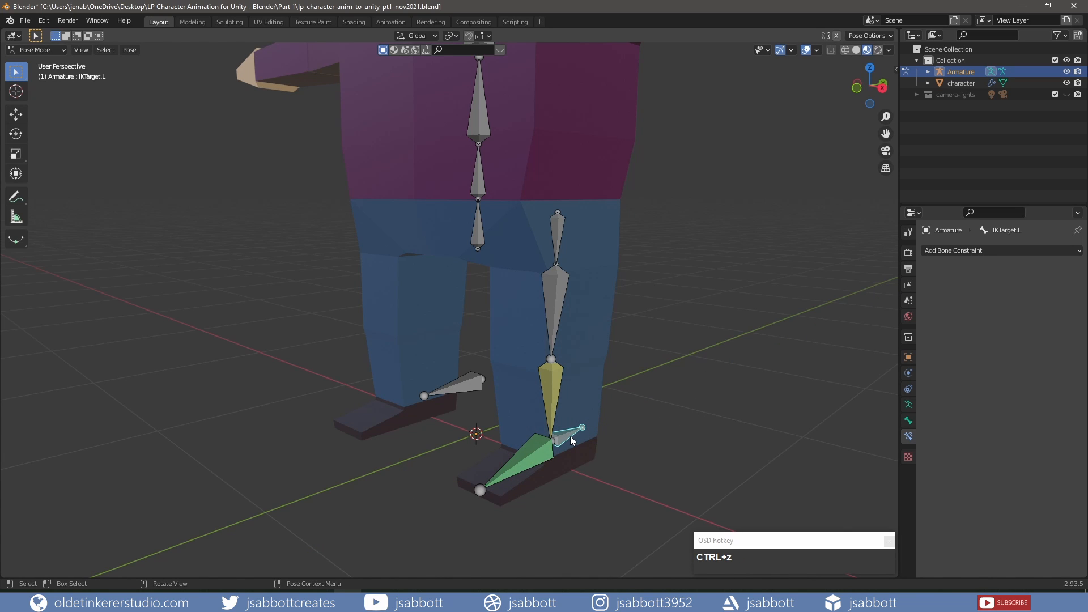
Lower the root bone to test that the left leg bends with its foot planted, and undo the move.
{"action": "left_click", "coordinate": [492, 249]}
{"action": "middle_click_drag", "start_coordinate": [709, 315], "coordinate": [688, 304]}
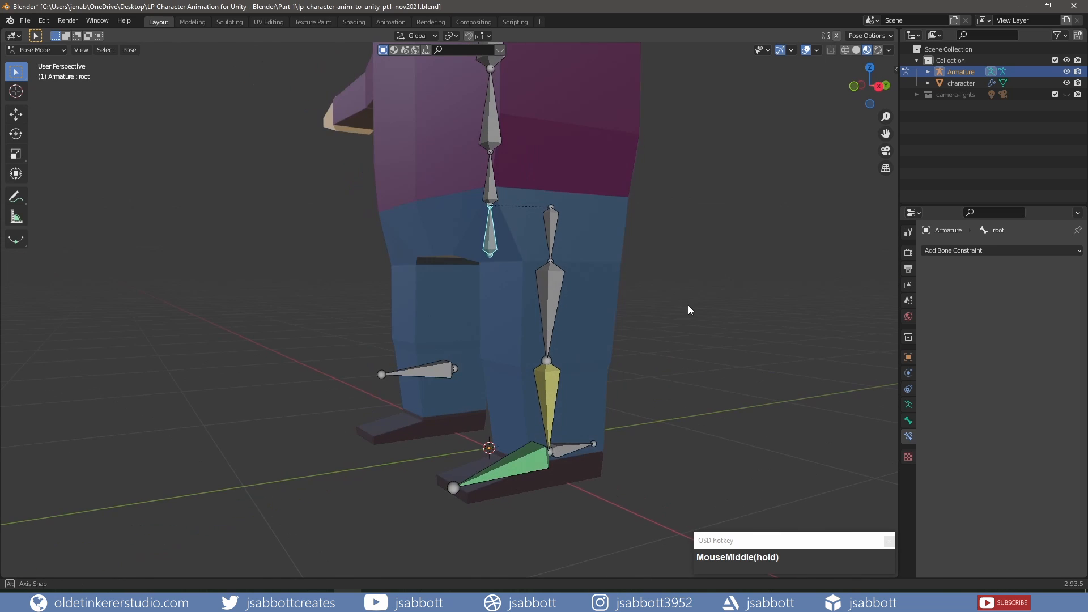
{"action": "key", "text": "g"}
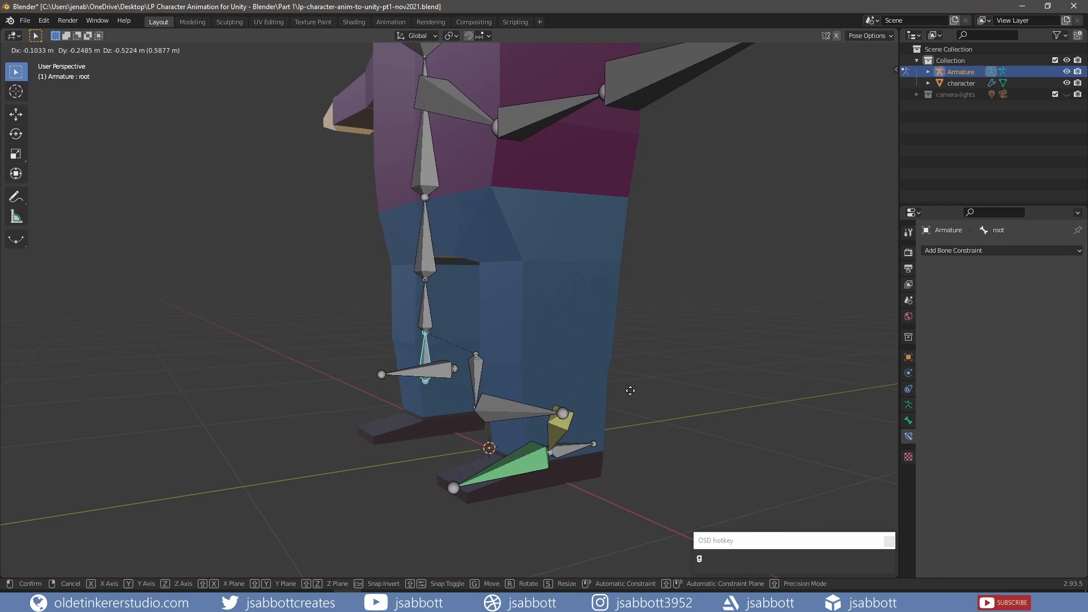
{"action": "left_click", "coordinate": [657, 318]}
{"action": "key", "text": "ctrl+z"}
Move the IKLegPole.L bone sideways to test how the left knee follows it, and undo the move.
{"action": "middle_click_drag", "start_coordinate": [657, 318], "coordinate": [504, 343]}
{"action": "left_click", "coordinate": [502, 342]}
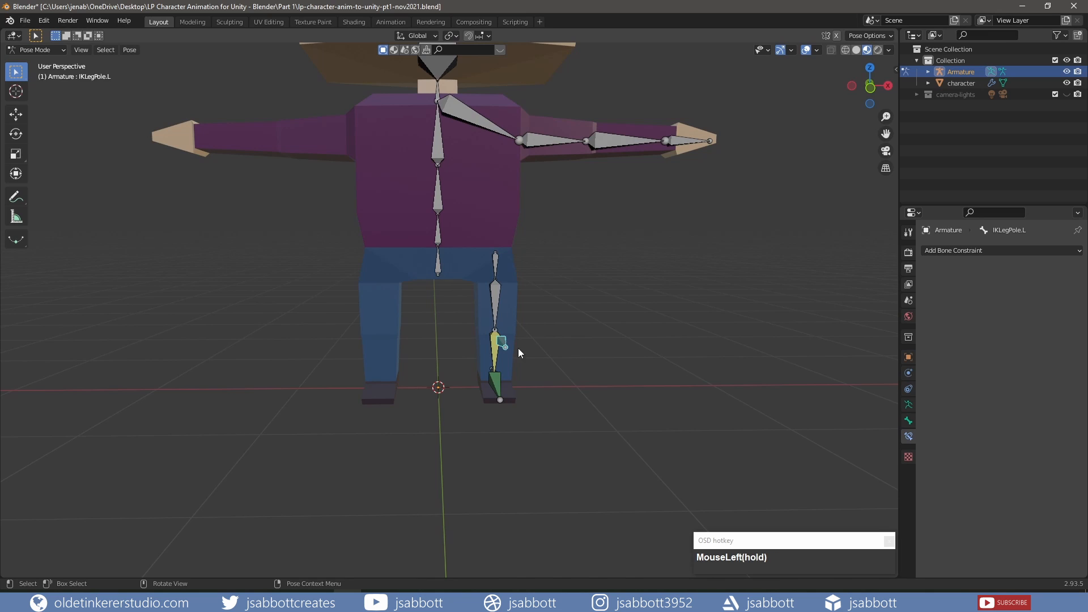
{"action": "key", "text": "g"}
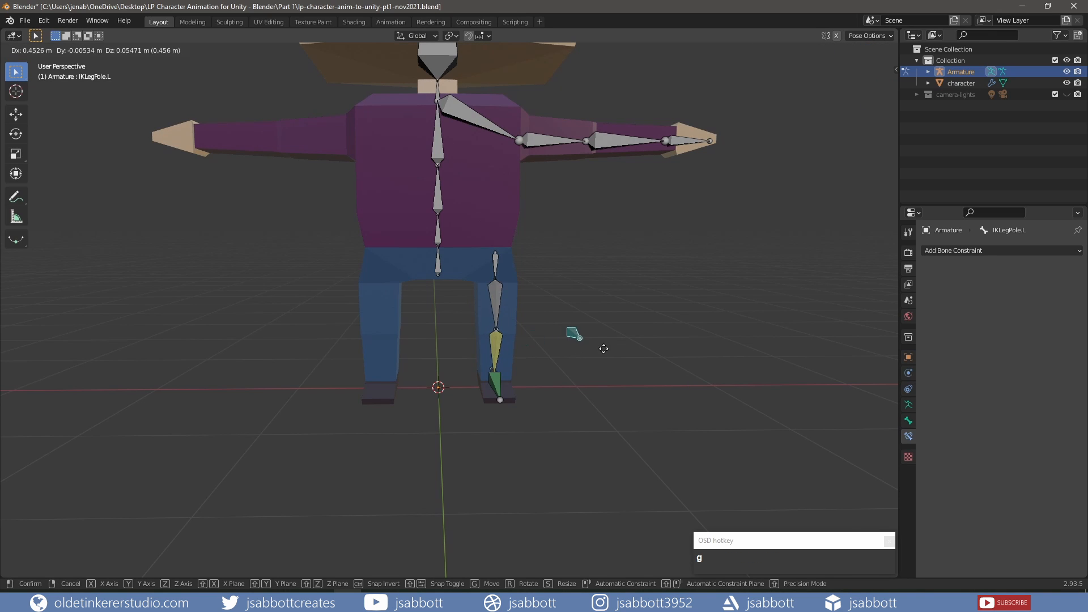
{"action": "left_click", "coordinate": [600, 354]}
{"action": "key", "text": "ctrl+z"}
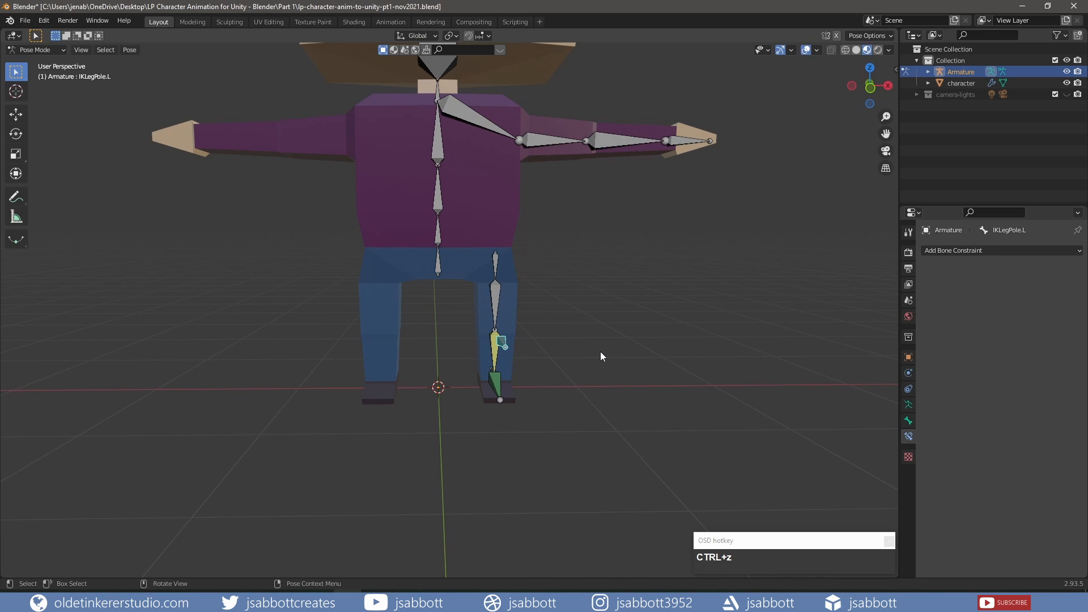
Show the armature from the front and put it in Edit Mode.
{"action": "key", "text": "KP_1"}
{"action": "key", "text": "Tab"}
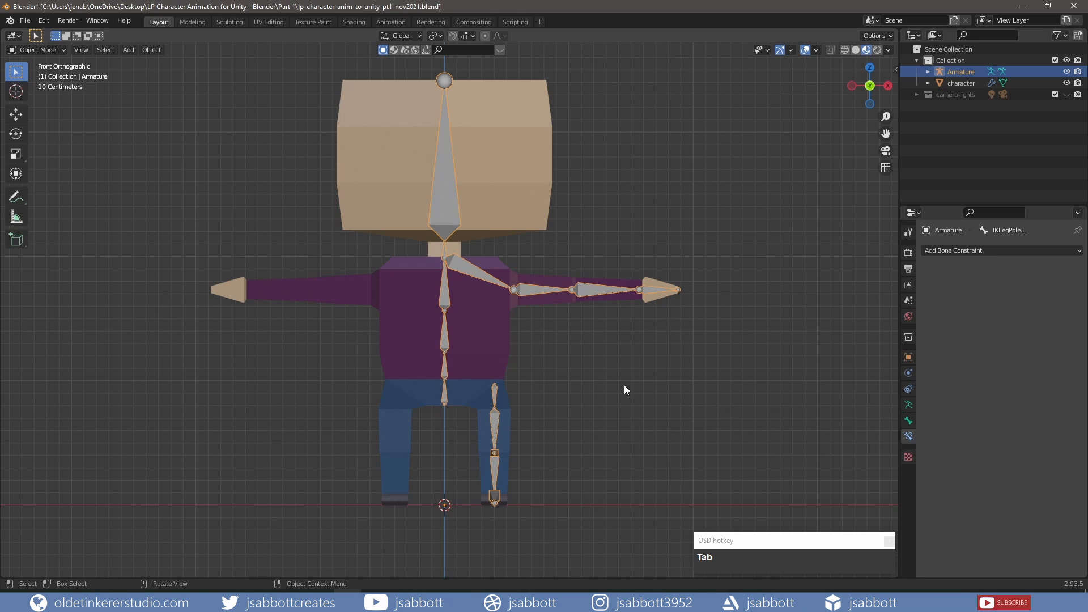
{"action": "key", "text": "Tab"}
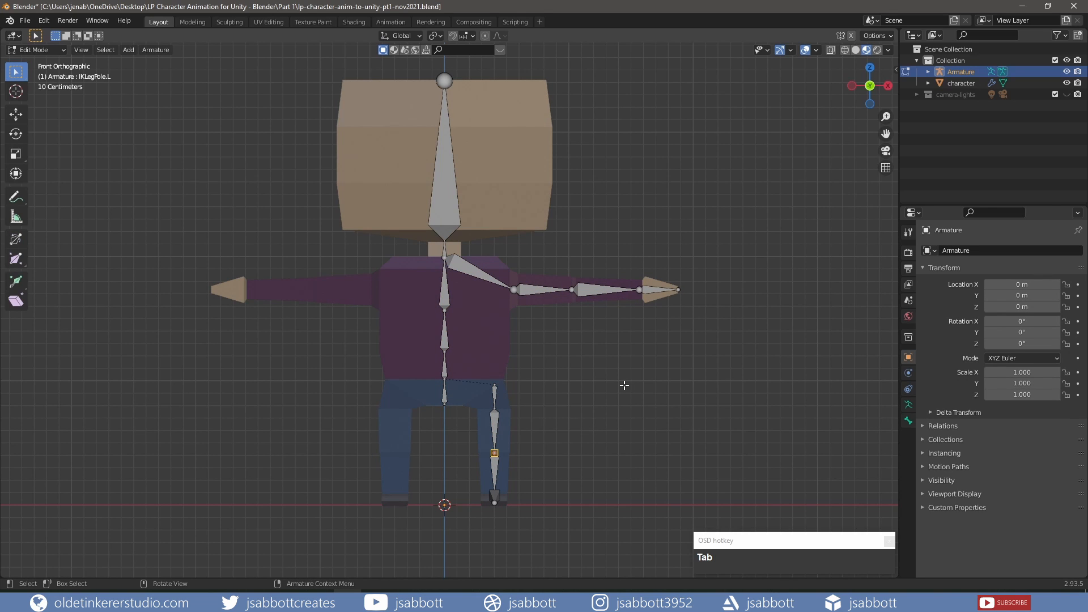
Try to symmetrize all the armature bones, and undo the operation.
{"action": "key", "text": "a"}
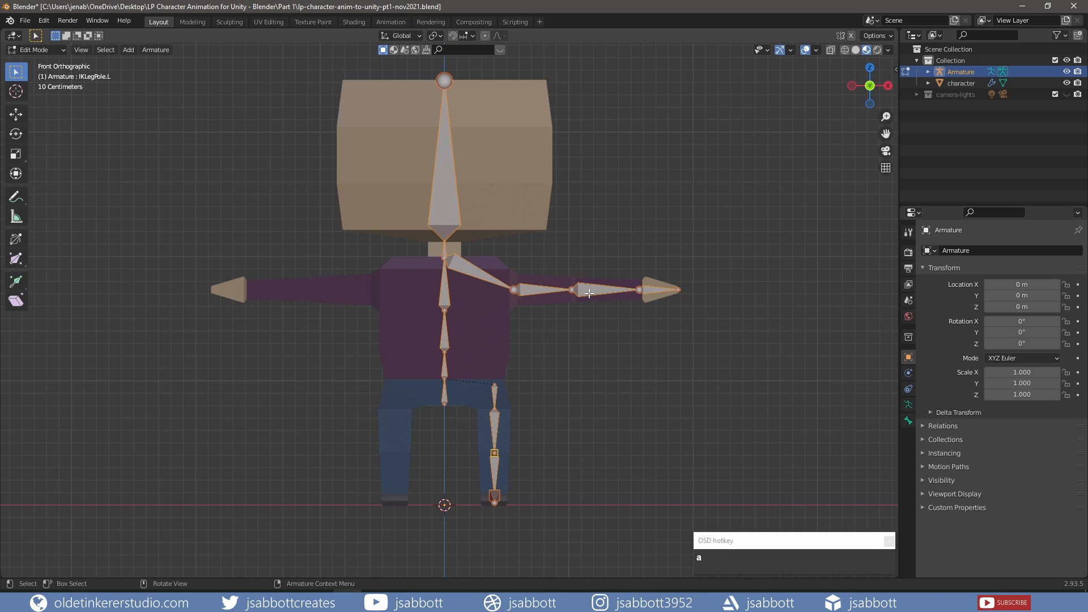
{"action": "right_click", "coordinate": [590, 293]}
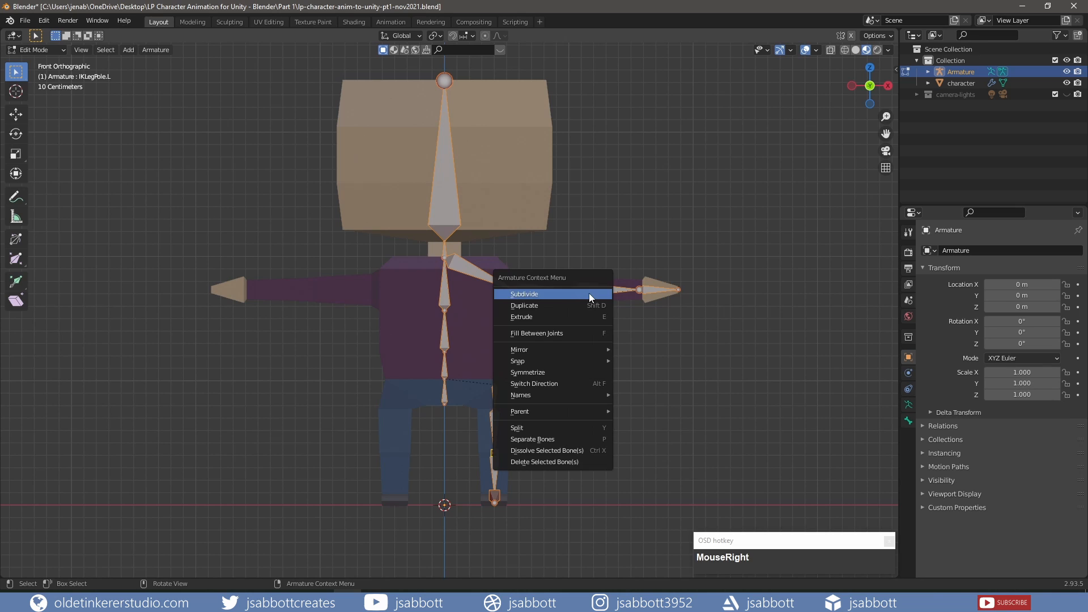
{"action": "left_click", "coordinate": [559, 373]}
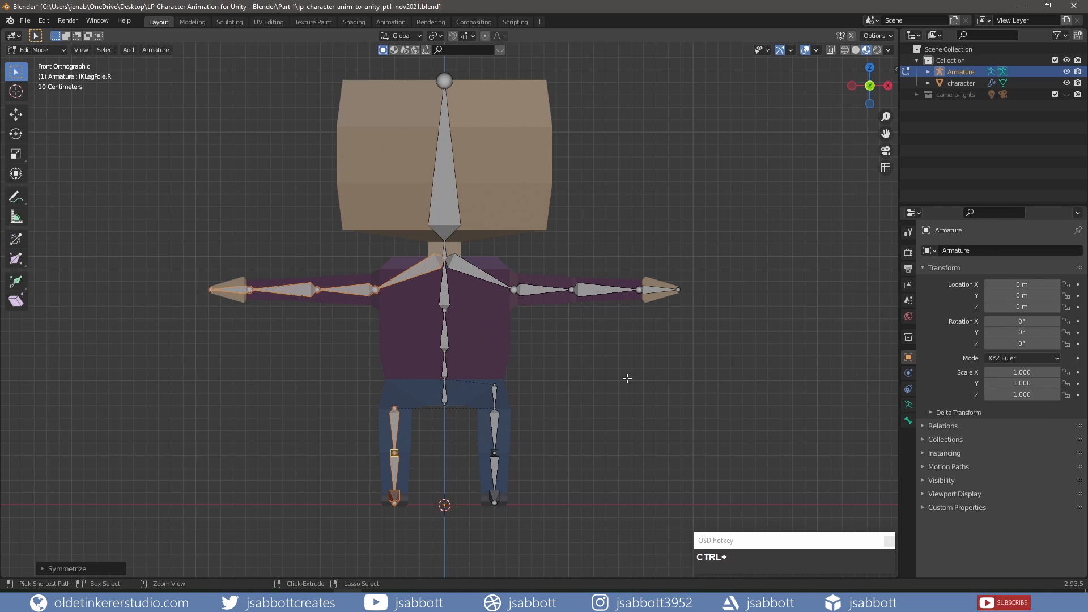
{"action": "middle_click_drag", "start_coordinate": [627, 378], "coordinate": [585, 388]}
{"action": "key", "text": "ctrl+z"}
{"action": "right_click", "coordinate": [586, 388]}
{"action": "left_click", "coordinate": [586, 388]}
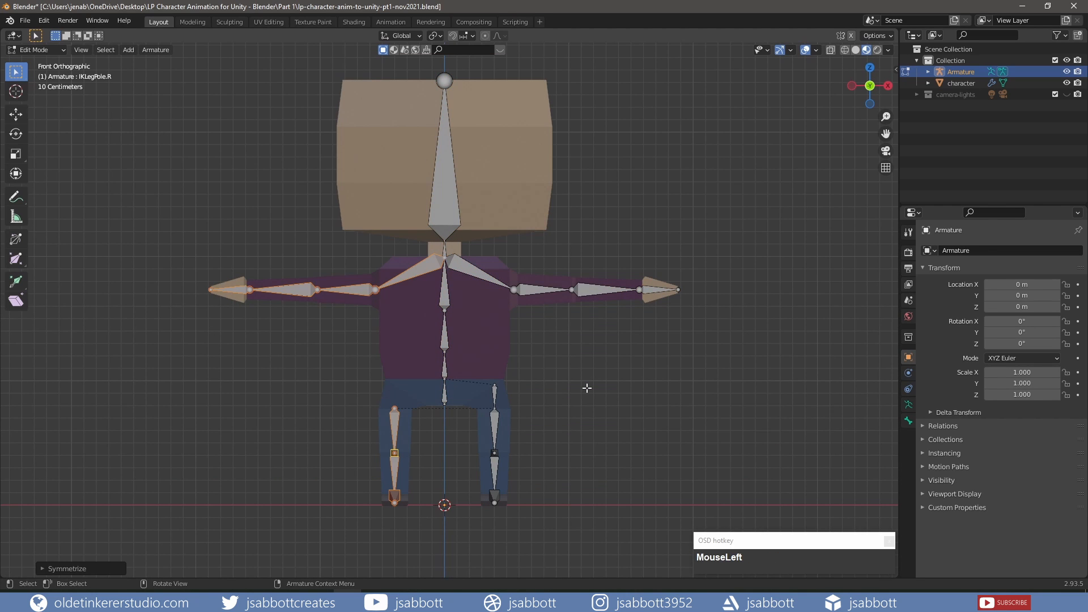
{"action": "key", "text": "ctrl+z"}
{"action": "left_click", "coordinate": [495, 422]}
{"action": "key", "text": "F2"}
{"action": "left_click", "coordinate": [495, 394]}
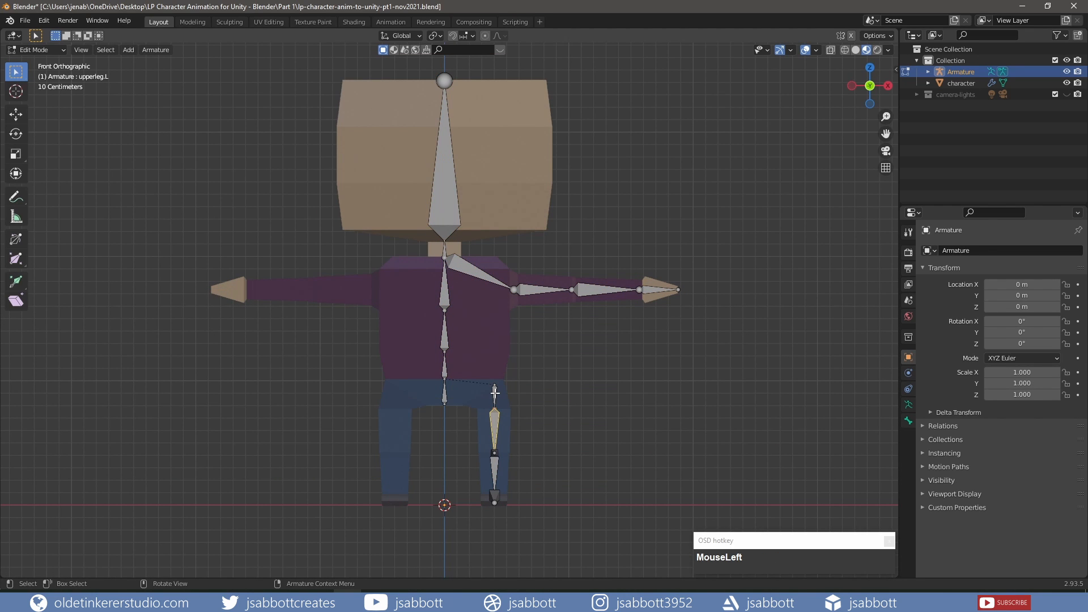
{"action": "left_click", "coordinate": [494, 393]}
{"action": "key", "text": "F2"}
{"action": "left_click", "coordinate": [554, 399]}
Rename the left thigh bone, upperleg.L, as upperleg002.L.
{"action": "scroll", "coordinate": [553, 399], "scroll_direction": "up", "scroll_amount": 3}
{"action": "middle_click_drag", "start_coordinate": [533, 484], "coordinate": [516, 302], "text": "shift"}
{"action": "left_click", "coordinate": [507, 329]}
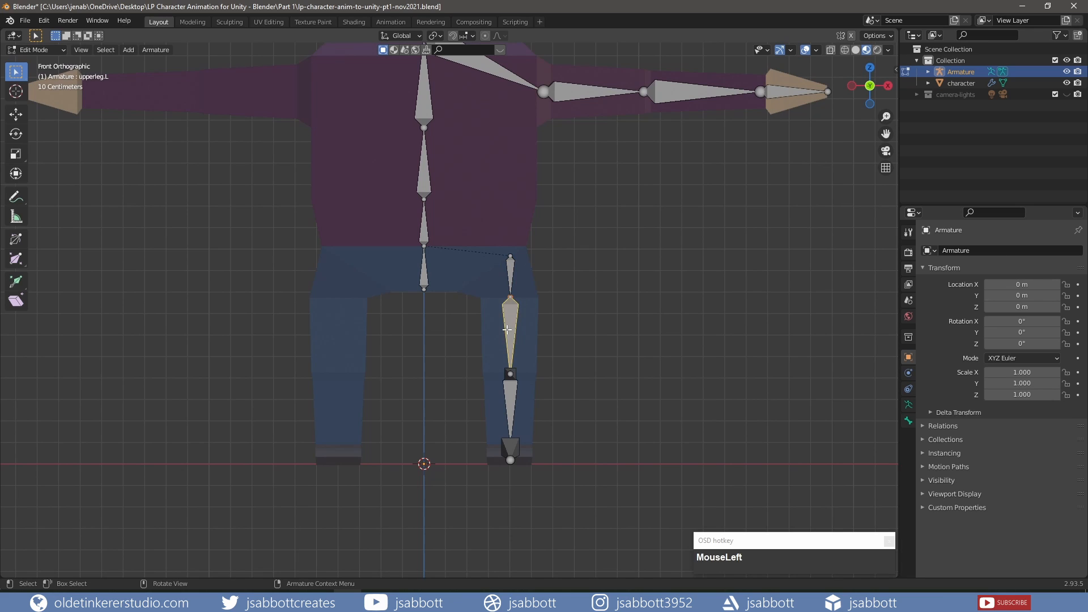
{"action": "key", "text": "F2"}
{"action": "left_click", "coordinate": [510, 323]}
{"action": "key", "text": "F2"}
{"action": "key", "text": "Right"}
{"action": "key", "text": "Left"}
{"action": "key", "text": "Left"}
{"action": "type", "text": "002"}
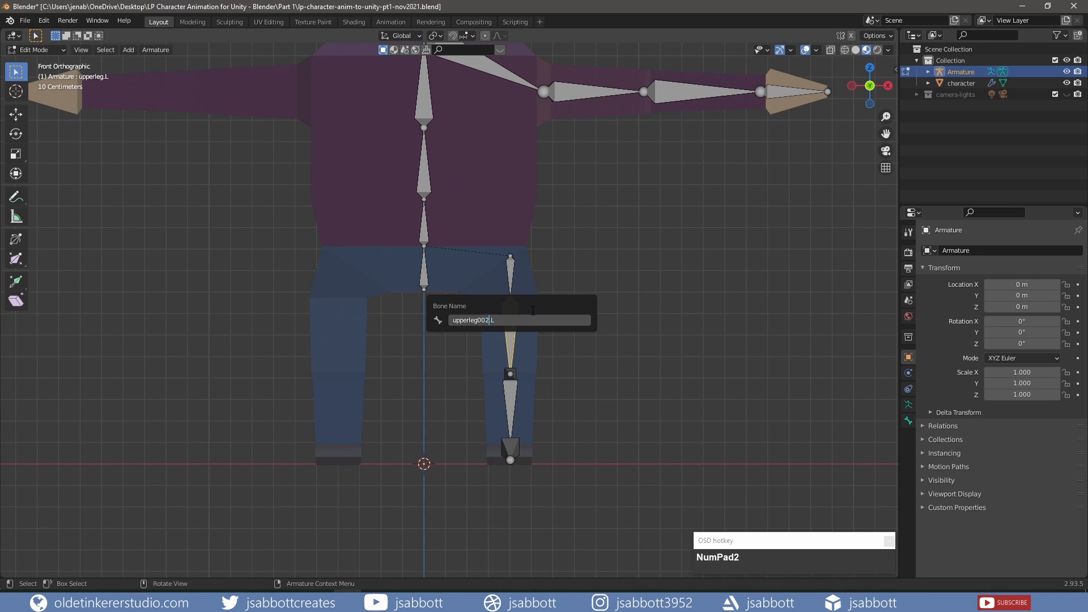
{"action": "key", "text": "Return"}
Rename the short hip bone above the left thigh bone as upperleg001.L.
{"action": "left_click", "coordinate": [510, 267]}
{"action": "key", "text": "F2"}
{"action": "type", "text": "upperleg001.L"}
{"action": "key", "text": "Return"}
Symmetrize all the armature bones to create the right-side arm, leg and IK bones.
{"action": "scroll", "coordinate": [575, 264], "scroll_direction": "down", "scroll_amount": 3}
{"action": "middle_click_drag", "start_coordinate": [575, 264], "coordinate": [587, 392], "text": "shift"}
{"action": "key", "text": "a"}
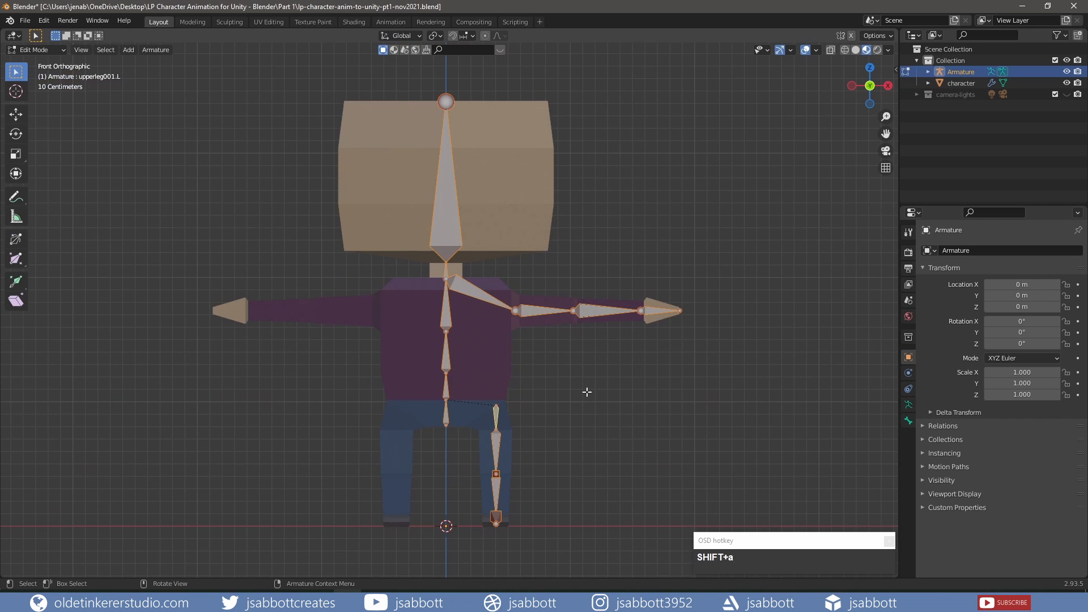
{"action": "right_click", "coordinate": [586, 391]}
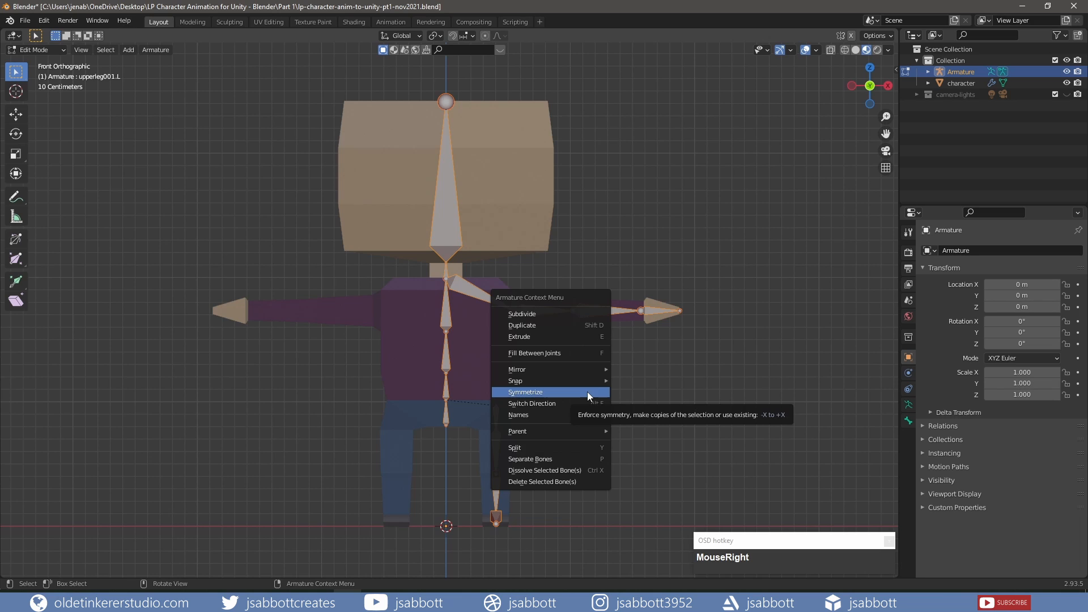
{"action": "left_click", "coordinate": [587, 392]}
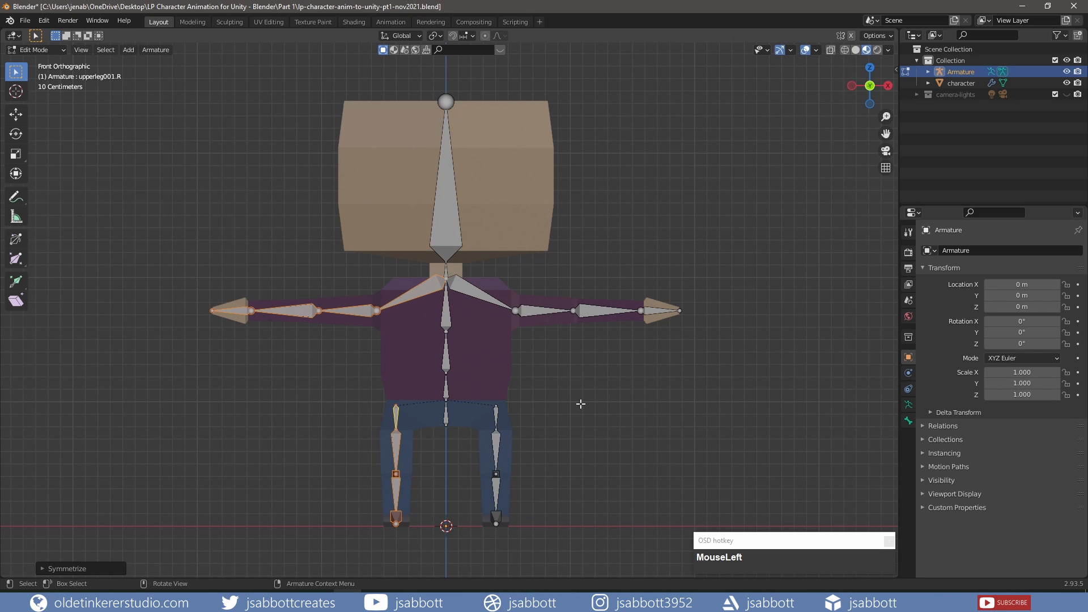
Parent the character mesh to the armature with automatic weights.
{"action": "key", "text": "Tab"}
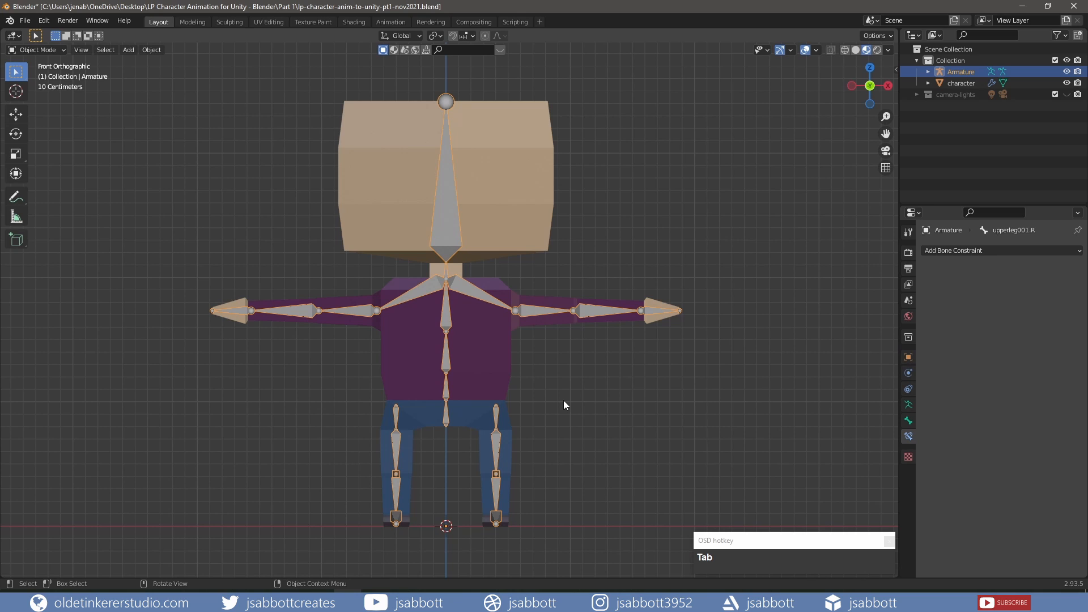
{"action": "left_click", "coordinate": [491, 360]}
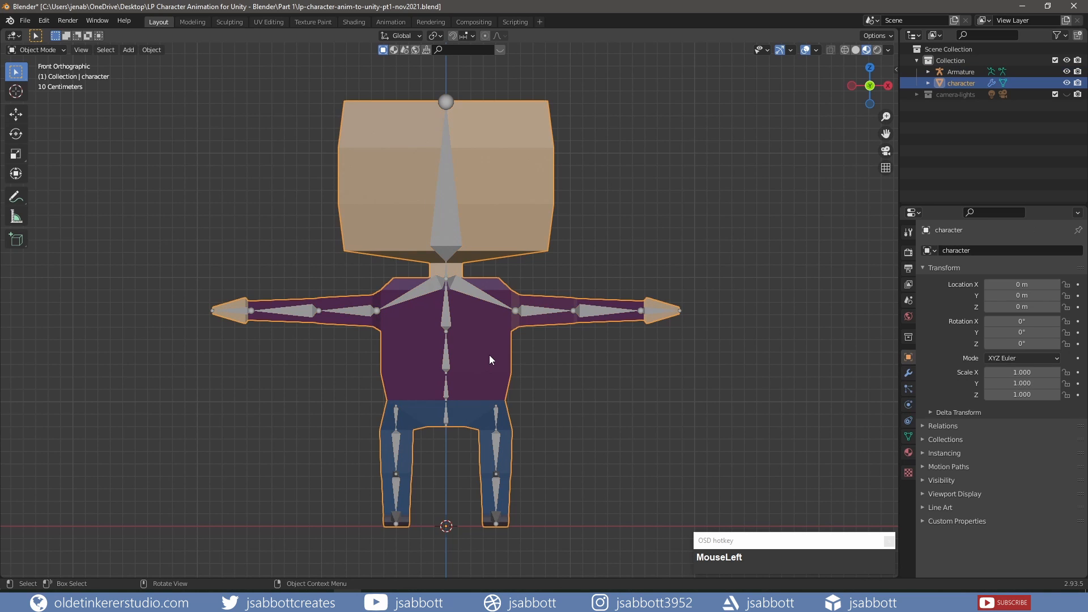
{"action": "left_click", "coordinate": [460, 288], "text": "shift"}
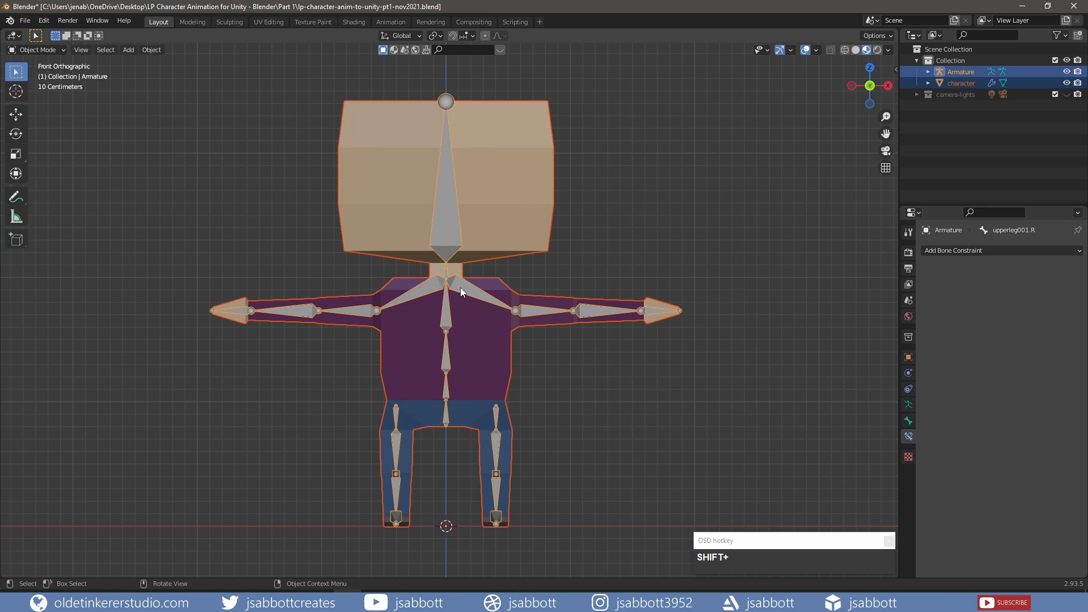
{"action": "key", "text": "ctrl+p"}
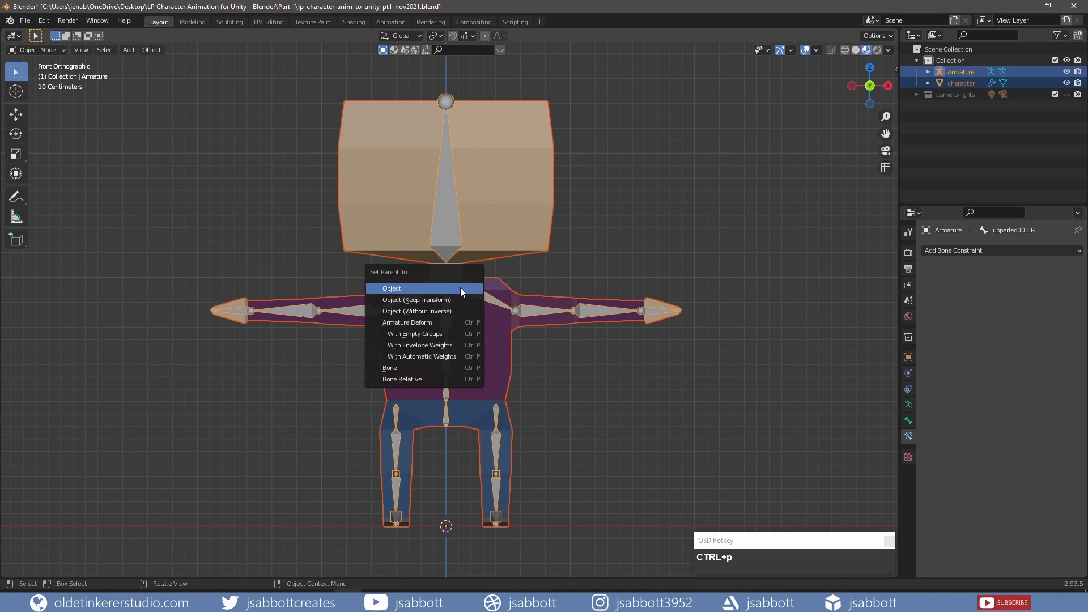
{"action": "left_click", "coordinate": [445, 358]}
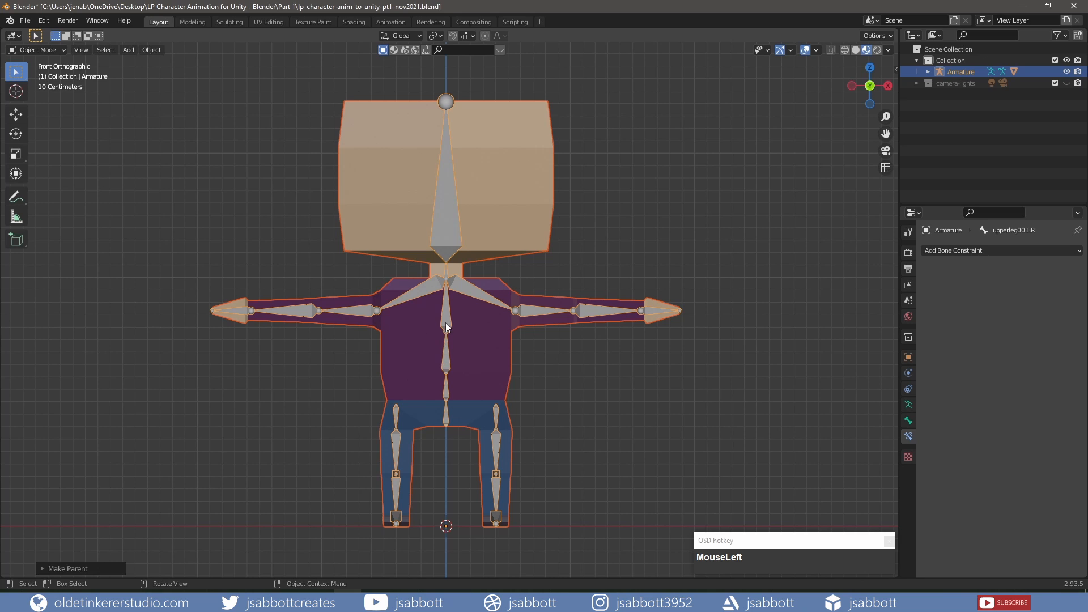
Put only the armature into Pose Mode and lower the root bone so that the knees bend.
{"action": "left_click", "coordinate": [573, 340]}
{"action": "left_click", "coordinate": [536, 312]}
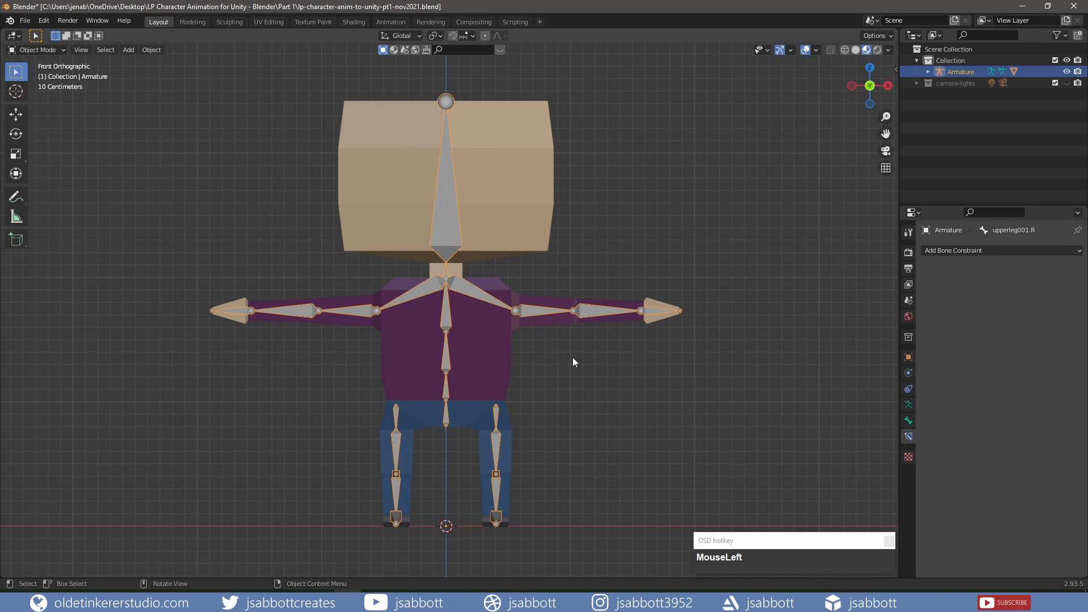
{"action": "key", "text": "ctrl+Tab"}
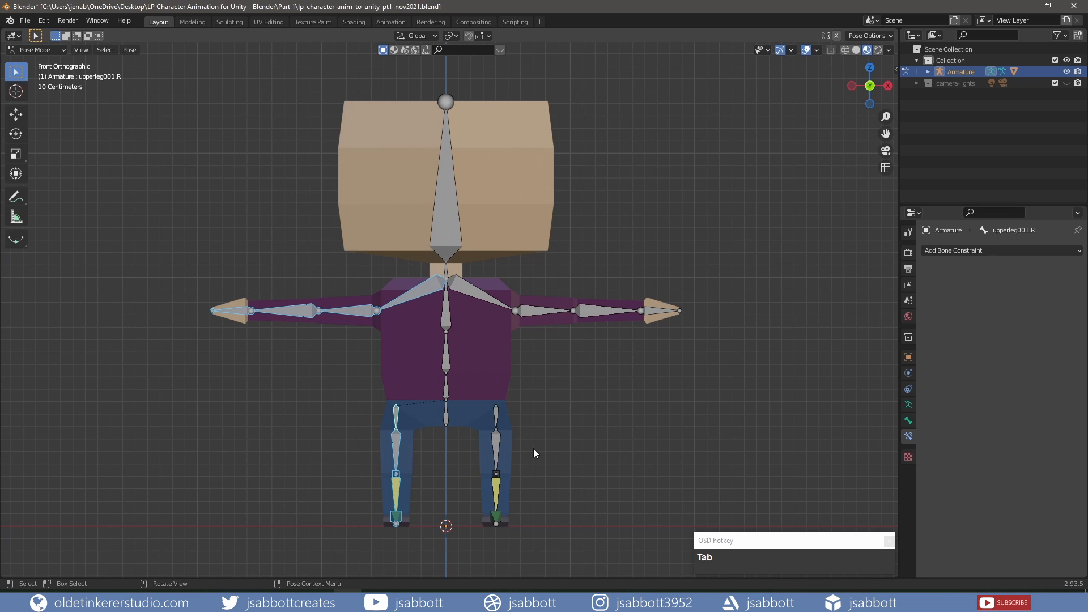
{"action": "middle_click_drag", "start_coordinate": [540, 447], "coordinate": [473, 440]}
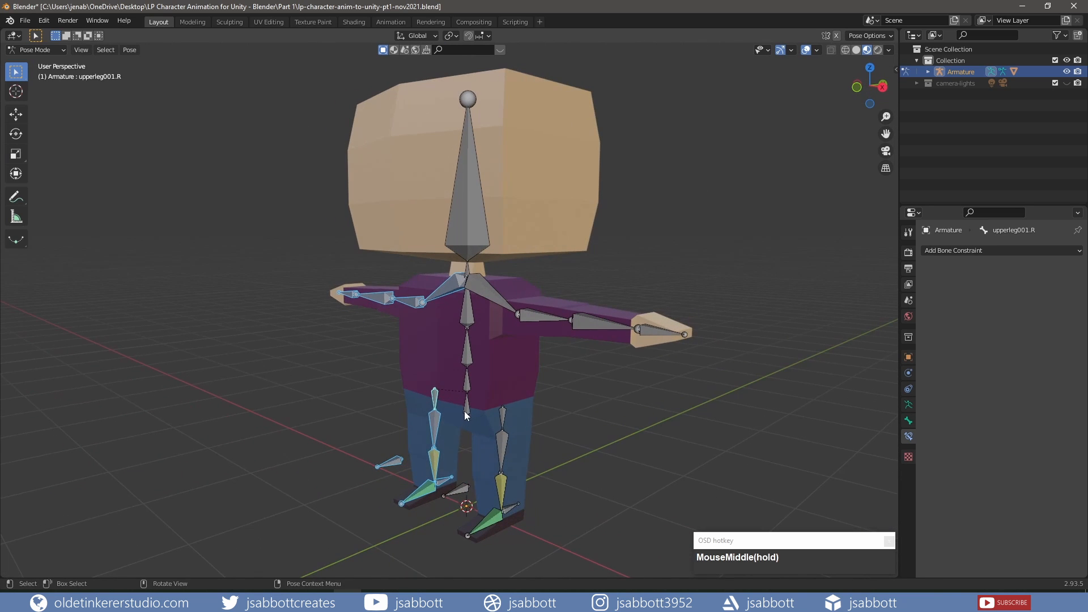
{"action": "left_click", "coordinate": [465, 412]}
{"action": "key", "text": "g"}
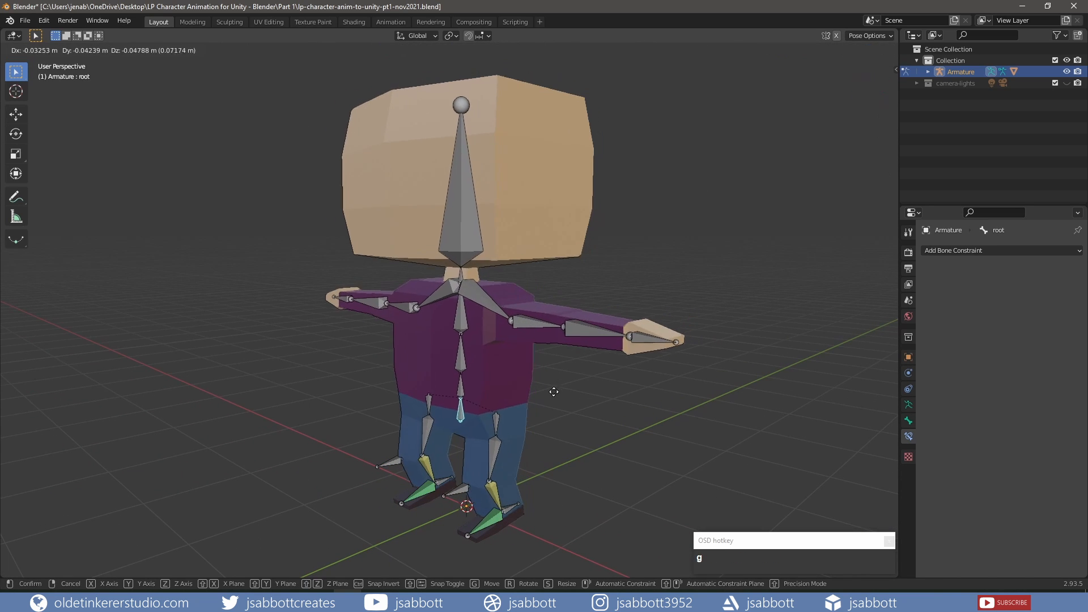
{"action": "left_click", "coordinate": [562, 422]}
Pose the left hip by rotating the upperleg001.L bone around the X axis in two passes.
{"action": "middle_click_drag", "start_coordinate": [561, 422], "coordinate": [509, 405]}
{"action": "left_click", "coordinate": [488, 468]}
{"action": "key", "text": "r"}
{"action": "key", "text": "x"}
{"action": "left_click", "coordinate": [610, 433]}
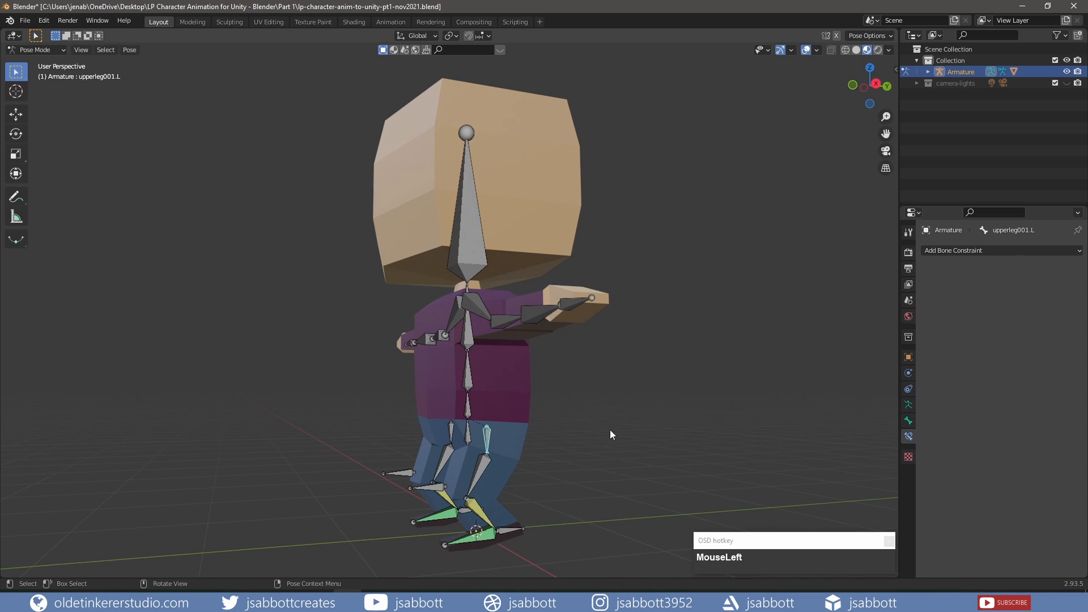
{"action": "key", "text": "r"}
{"action": "key", "text": "x"}
{"action": "left_click", "coordinate": [568, 405]}
Rotate the IK control bone at the left heel around the X axis and move it to reposition the foot.
{"action": "left_click", "coordinate": [511, 530]}
{"action": "key", "text": "r"}
{"action": "key", "text": "x"}
{"action": "left_click", "coordinate": [593, 486]}
{"action": "key", "text": "g"}
{"action": "left_click", "coordinate": [553, 463]}
Lower the left arm by rotating upperarm.L about 42° around the global Y axis, and bend the forearm downward.
{"action": "middle_click_drag", "start_coordinate": [553, 462], "coordinate": [626, 484]}
{"action": "left_click", "coordinate": [538, 340]}
{"action": "key", "text": "r"}
{"action": "key", "text": "y"}
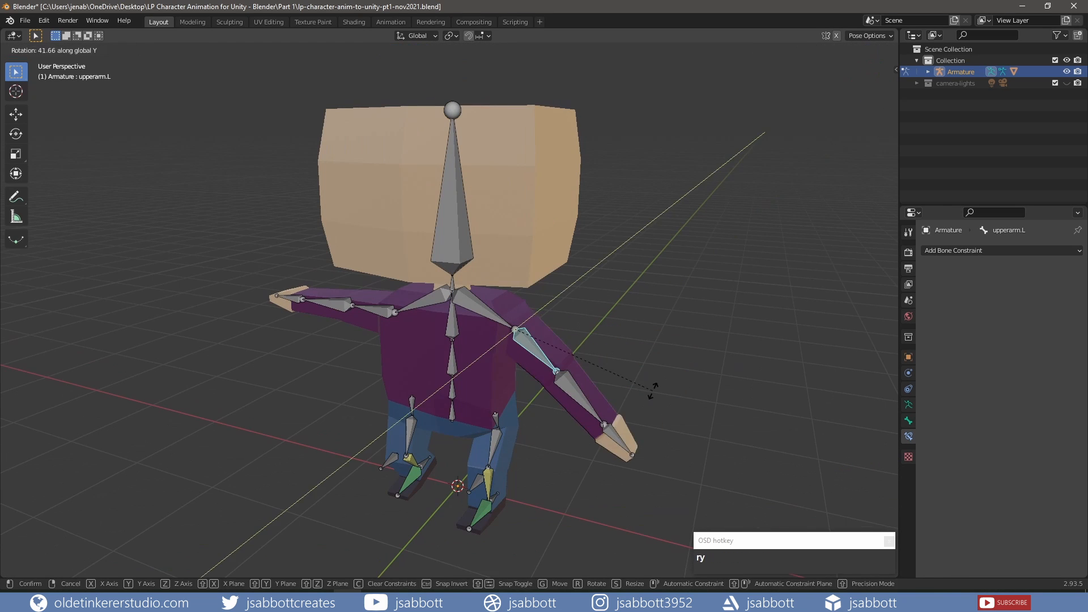
{"action": "left_click", "coordinate": [651, 391]}
{"action": "left_click", "coordinate": [612, 445]}
{"action": "middle_click_drag", "start_coordinate": [361, 346], "coordinate": [481, 336]}
{"action": "key", "text": "r"}
{"action": "key", "text": "x"}
{"action": "key", "text": "ctrl+z"}
Raise the right arm by rotating the upperarm.R bone around the global Y axis.
{"action": "key", "text": "r"}
{"action": "key", "text": "y"}
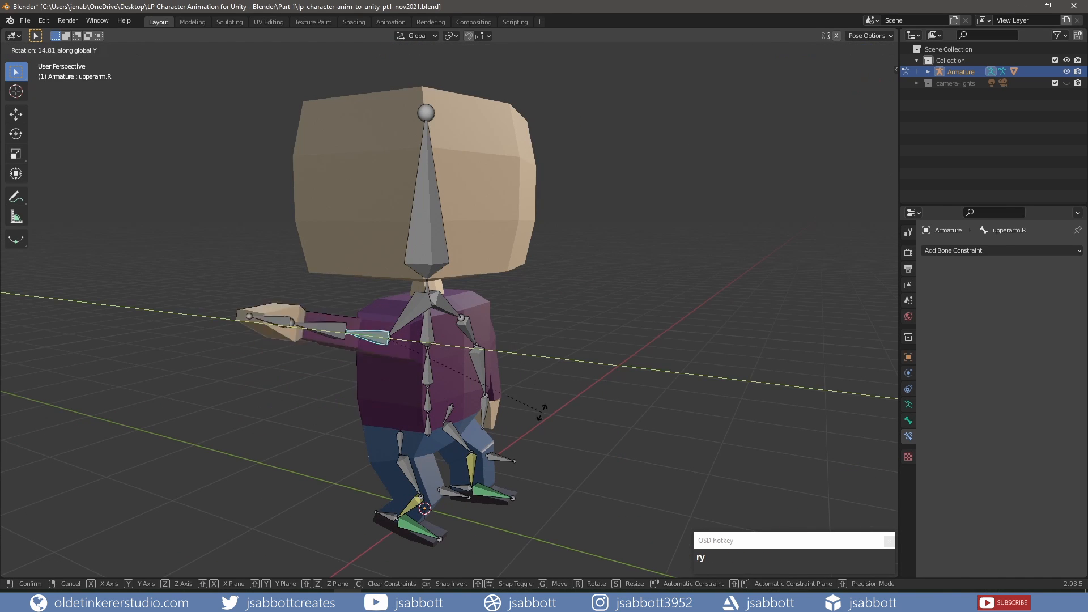
{"action": "left_click", "coordinate": [513, 442]}
Bend the raised right arm below the elbow, rotating it around the Z axis and around the Y axis.
{"action": "left_click", "coordinate": [335, 290]}
{"action": "key", "text": "r"}
{"action": "key", "text": "z"}
{"action": "left_click", "coordinate": [488, 227]}
{"action": "left_click", "coordinate": [346, 258]}
{"action": "key", "text": "r"}
{"action": "key", "text": "y"}
{"action": "left_click", "coordinate": [574, 400]}
Rotate the shoulder.R bone around the Y axis to adjust the raised right arm.
{"action": "middle_click_drag", "start_coordinate": [573, 400], "coordinate": [513, 403]}
{"action": "left_click", "coordinate": [400, 308]}
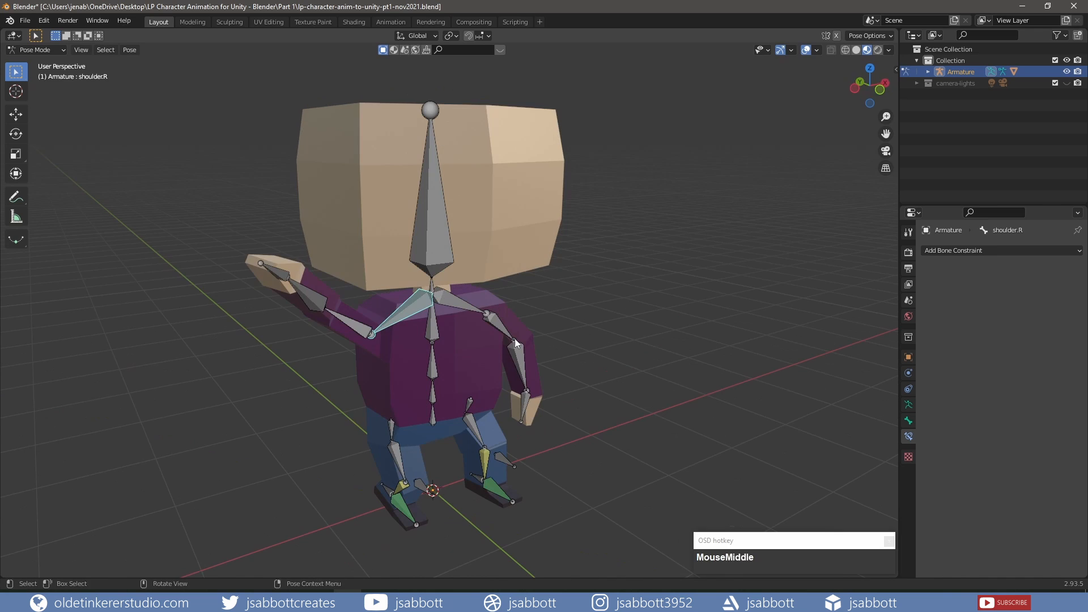
{"action": "key", "text": "r"}
{"action": "key", "text": "y"}
{"action": "left_click", "coordinate": [458, 268]}
Tilt the head by rotating the head bone around the X axis.
{"action": "left_click", "coordinate": [436, 243]}
{"action": "key", "text": "r"}
{"action": "key", "text": "x"}
{"action": "left_click", "coordinate": [601, 248]}
Bend the torso by rotating the spine02 bone around the X axis.
{"action": "middle_click_drag", "start_coordinate": [601, 248], "coordinate": [456, 226]}
{"action": "left_click", "coordinate": [460, 405]}
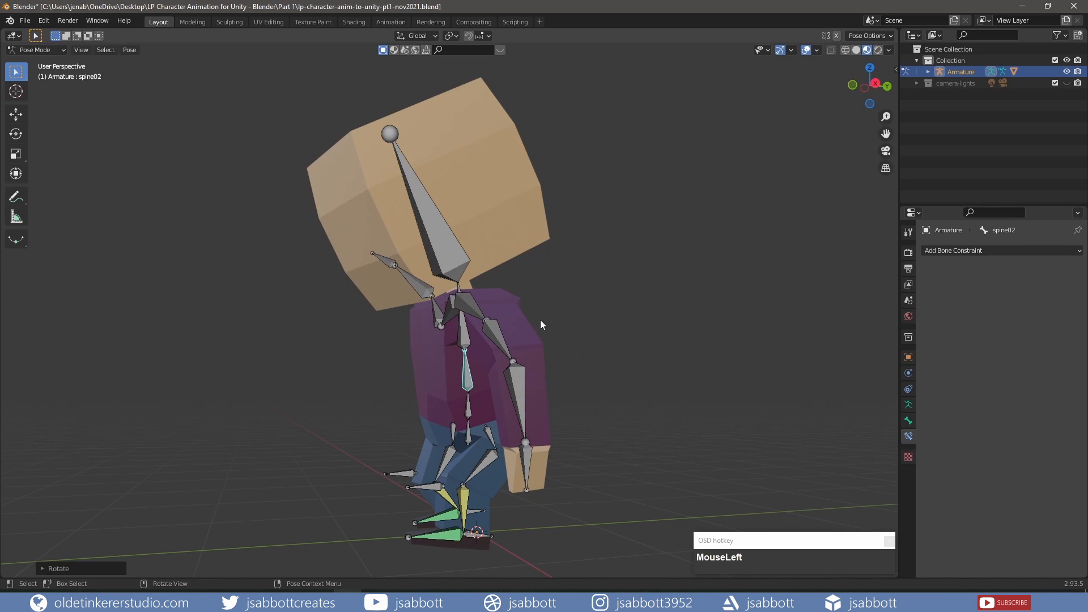
{"action": "key", "text": "r"}
{"action": "key", "text": "x"}
{"action": "left_click", "coordinate": [739, 358]}
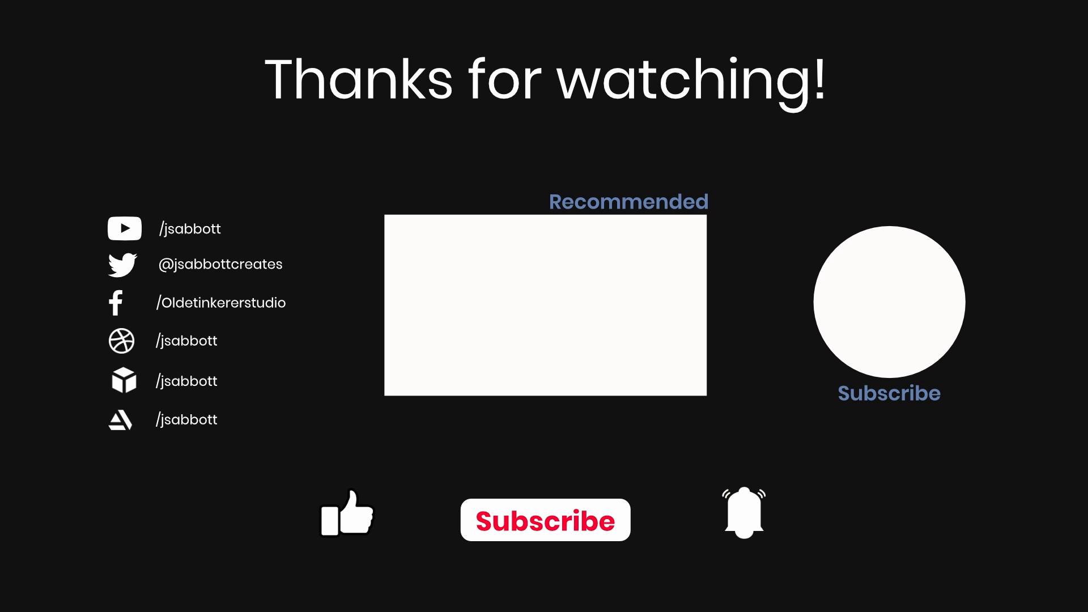